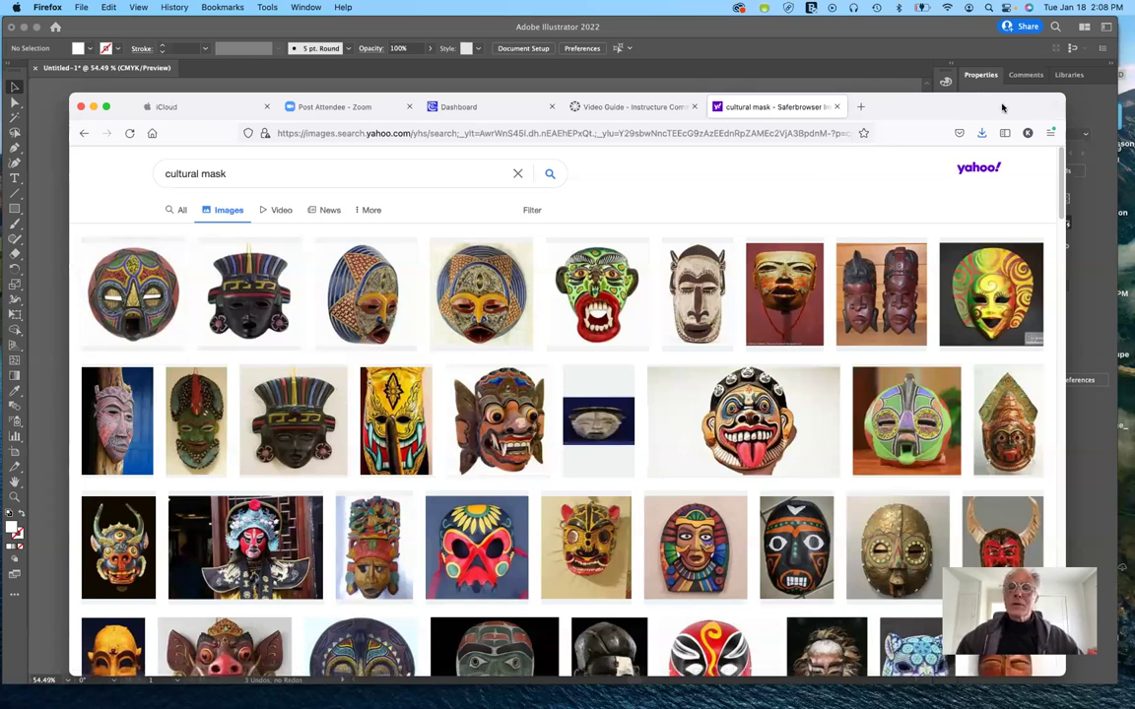
Reposition the browser window and scroll through the beaded mask image results
{"action": "left_click_drag", "start_coordinate": [1003, 102], "coordinate": [1004, 89]}
{"action": "left_click_drag", "start_coordinate": [1004, 66], "coordinate": [1005, 63]}
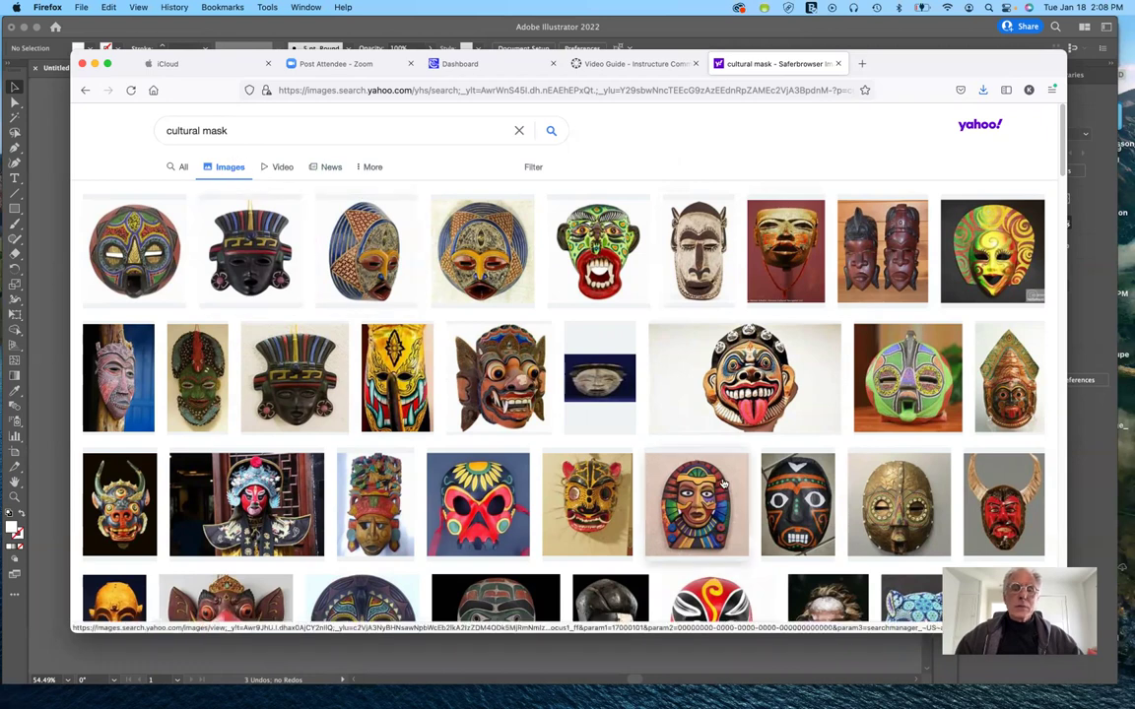
{"action": "scroll", "coordinate": [724, 483], "scroll_direction": "down", "scroll_amount": 5}
{"action": "scroll", "coordinate": [724, 482], "scroll_direction": "down", "scroll_amount": 8}
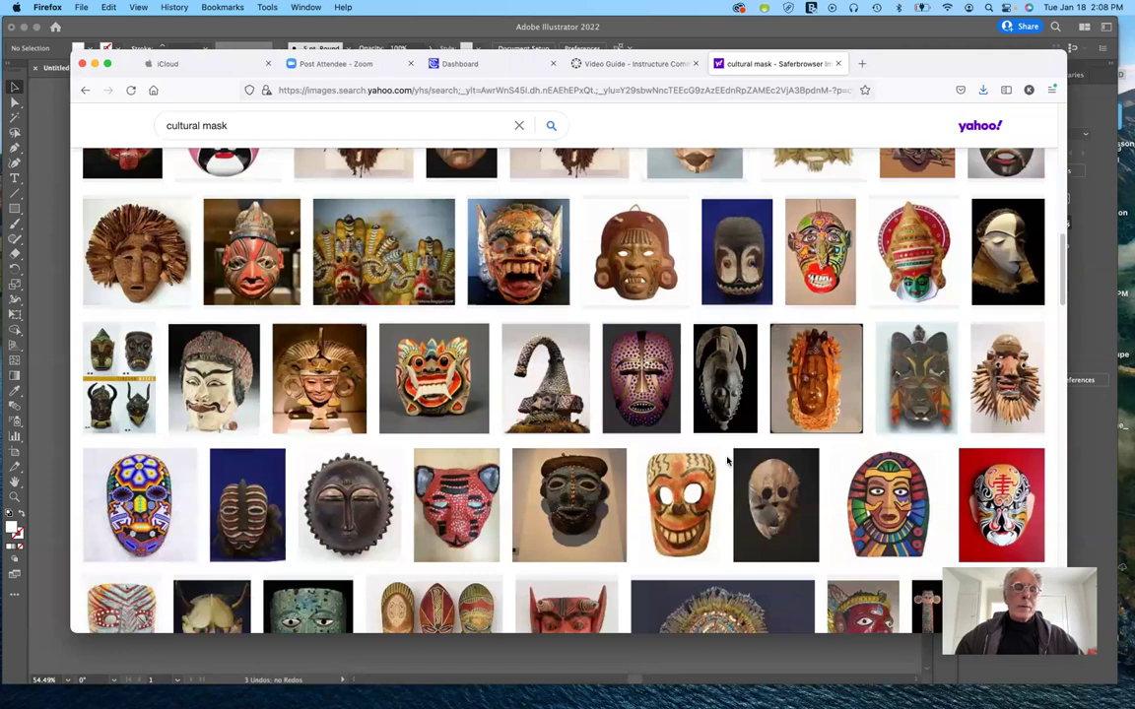
{"action": "scroll", "coordinate": [727, 460], "scroll_direction": "up", "scroll_amount": 1}
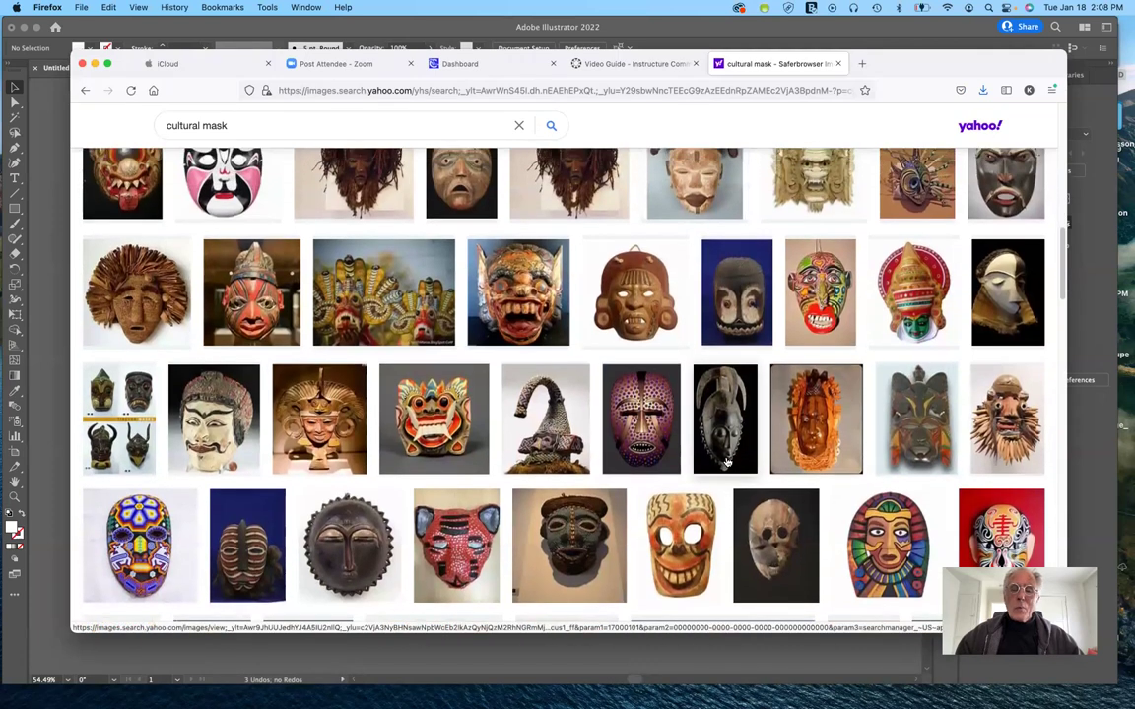
{"action": "scroll", "coordinate": [726, 461], "scroll_direction": "up", "scroll_amount": 1}
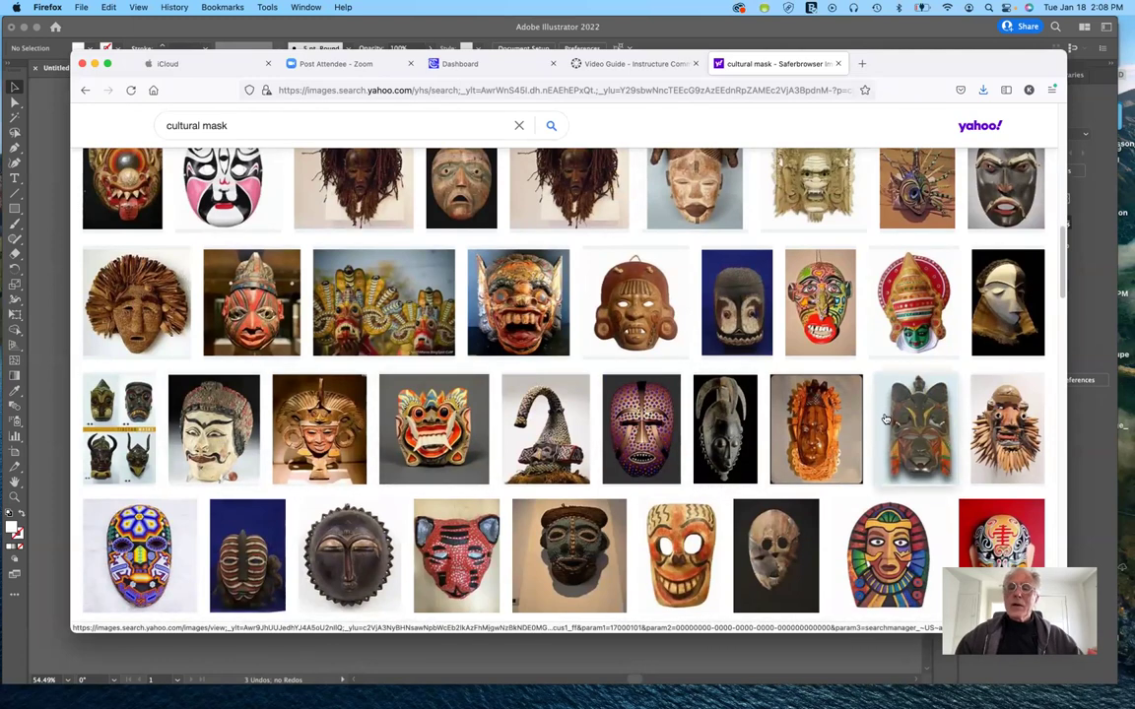
{"action": "scroll", "coordinate": [891, 419], "scroll_direction": "up", "scroll_amount": 1}
{"action": "scroll", "coordinate": [885, 419], "scroll_direction": "up", "scroll_amount": 4}
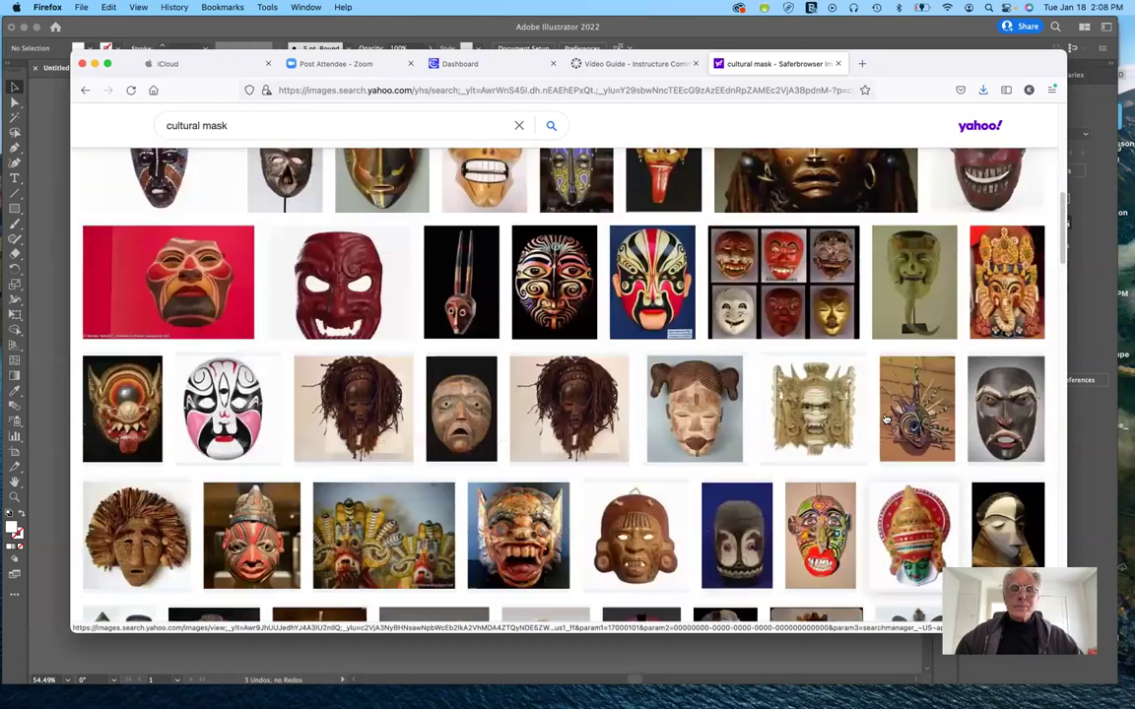
{"action": "scroll", "coordinate": [886, 420], "scroll_direction": "up", "scroll_amount": 3}
{"action": "scroll", "coordinate": [886, 420], "scroll_direction": "up", "scroll_amount": 2}
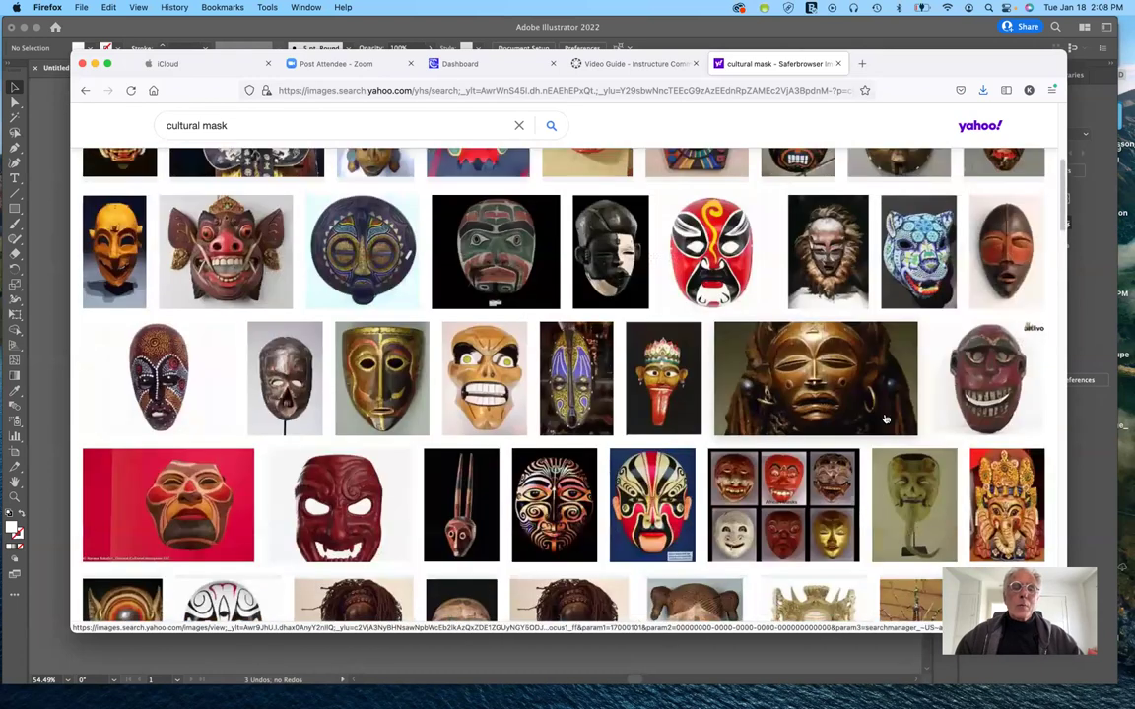
{"action": "scroll", "coordinate": [885, 420], "scroll_direction": "up", "scroll_amount": 2}
{"action": "scroll", "coordinate": [886, 419], "scroll_direction": "up", "scroll_amount": 1}
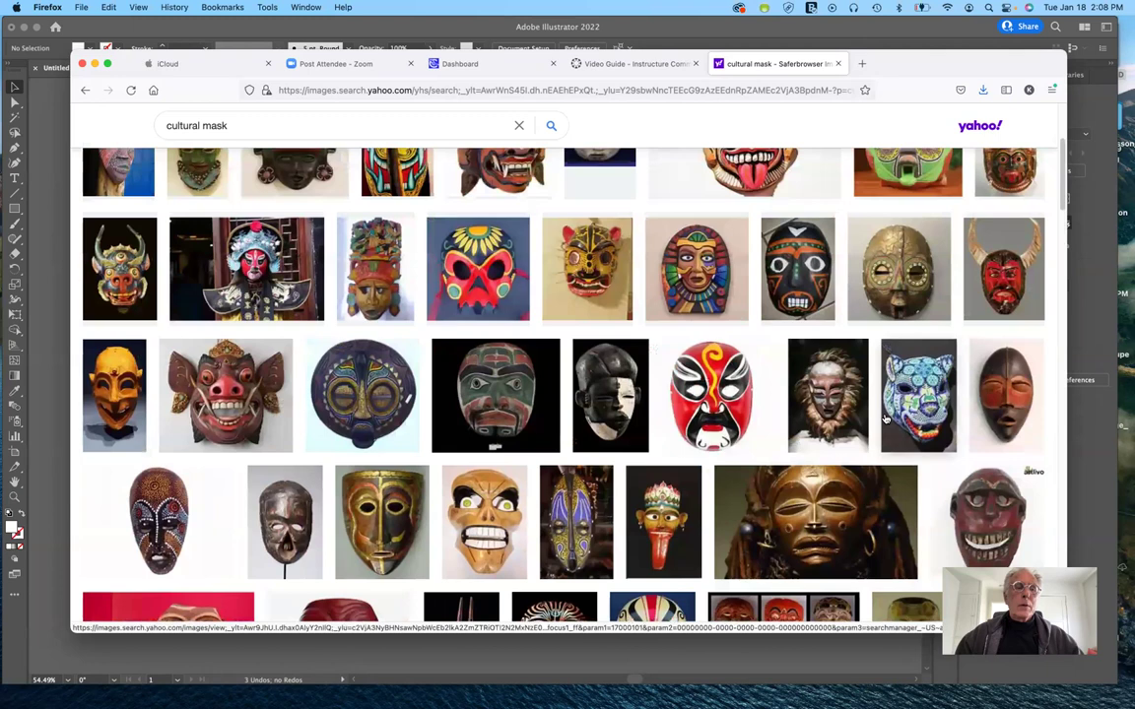
{"action": "scroll", "coordinate": [885, 420], "scroll_direction": "up", "scroll_amount": 4}
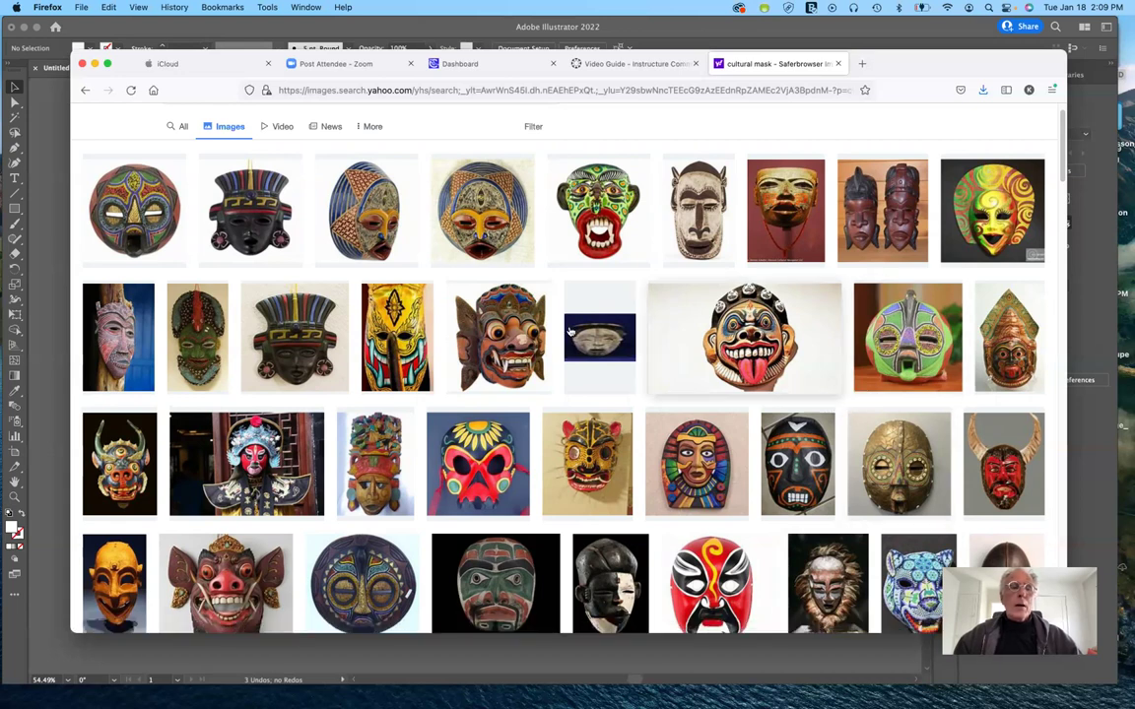
View a large preview of the beaded mask image, then close it
{"action": "left_click", "coordinate": [141, 210]}
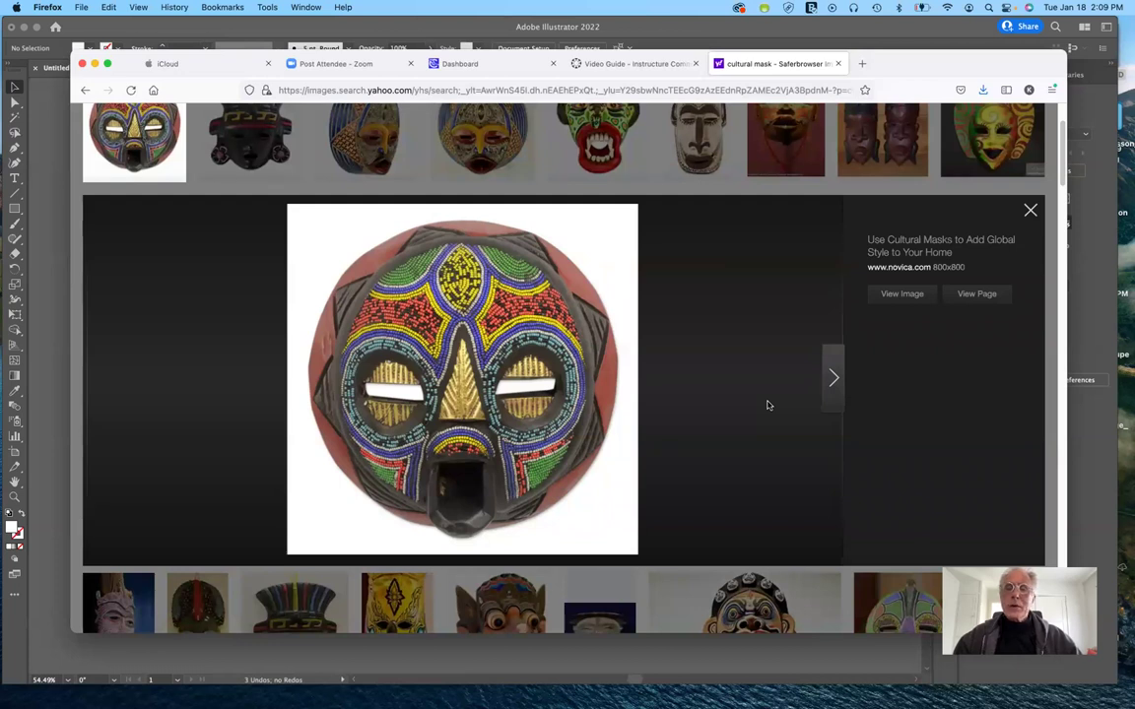
{"action": "right_click", "coordinate": [497, 312]}
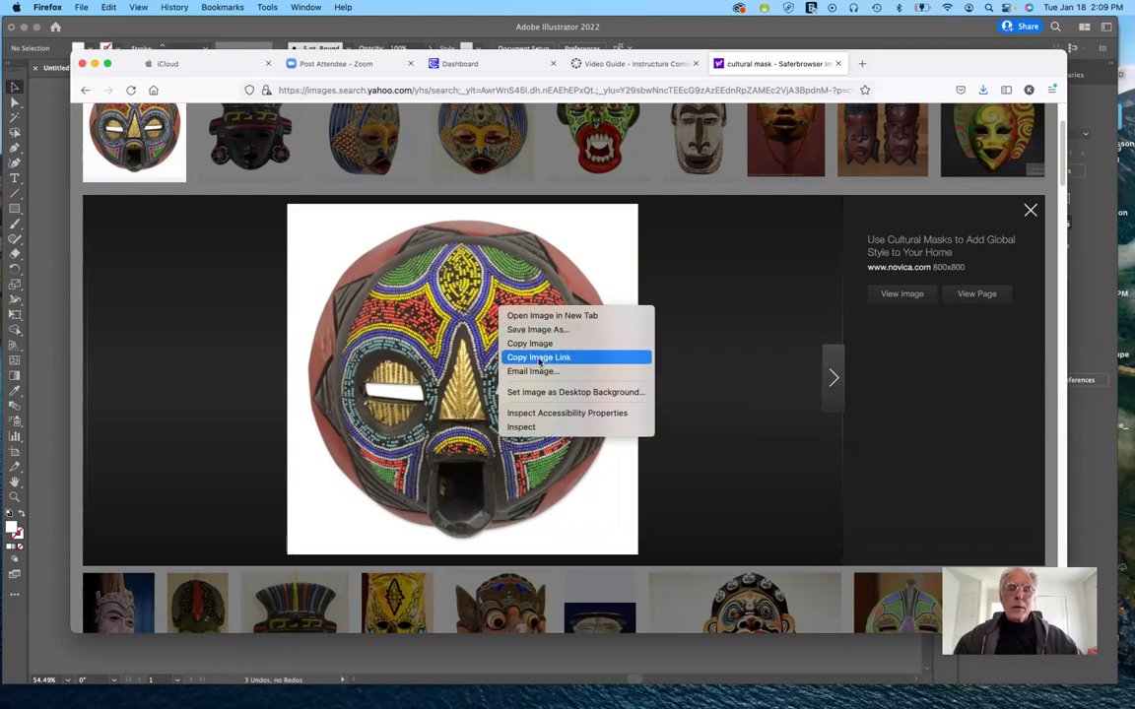
{"action": "left_click", "coordinate": [706, 330]}
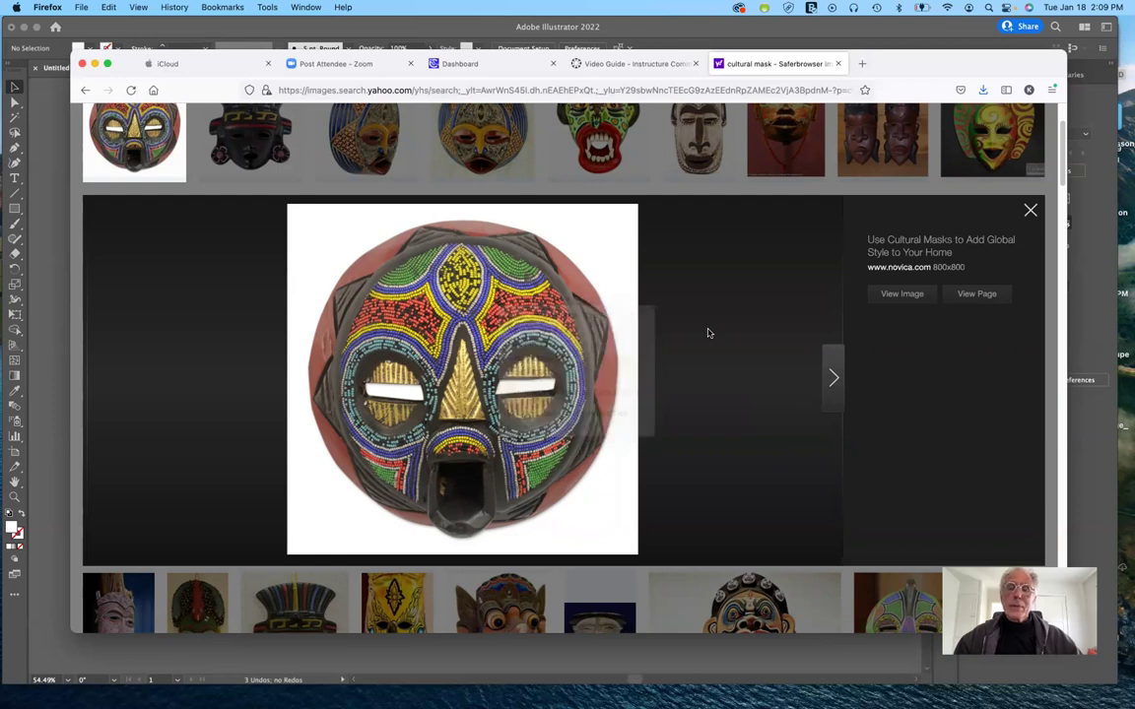
{"action": "left_click", "coordinate": [1030, 210]}
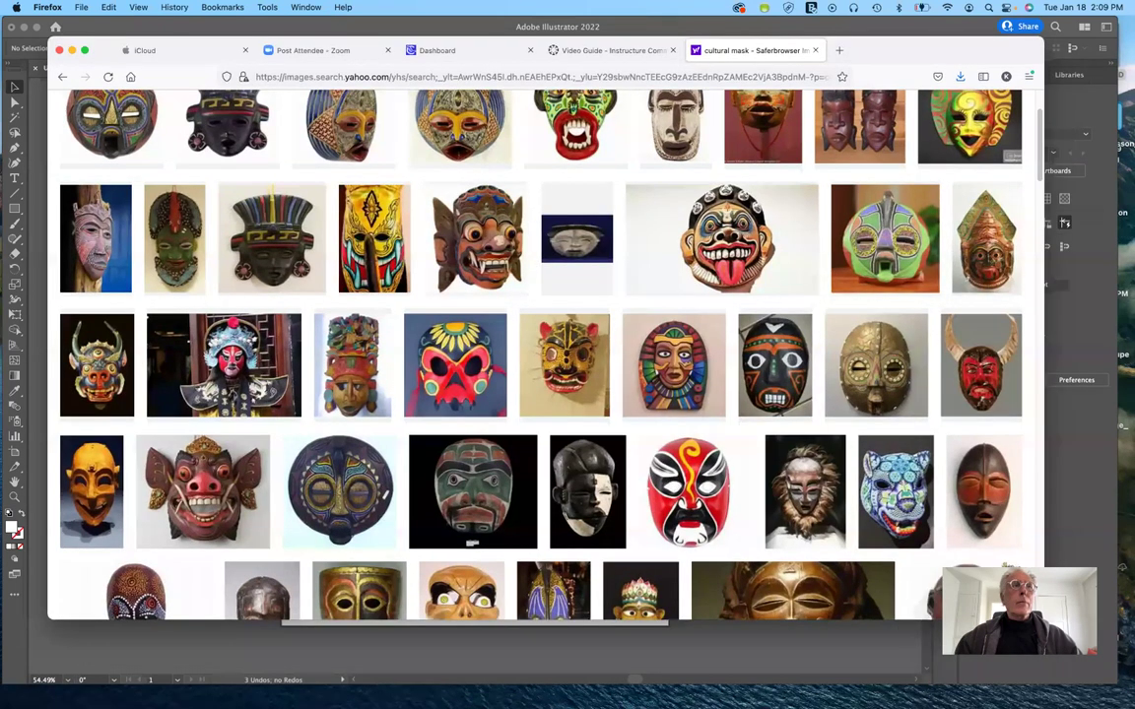
Hide Firefox and bring the blank Untitled-1 Illustrator document to the front
{"action": "left_click_drag", "start_coordinate": [887, 63], "coordinate": [864, 50]}
{"action": "key", "text": "super+h"}
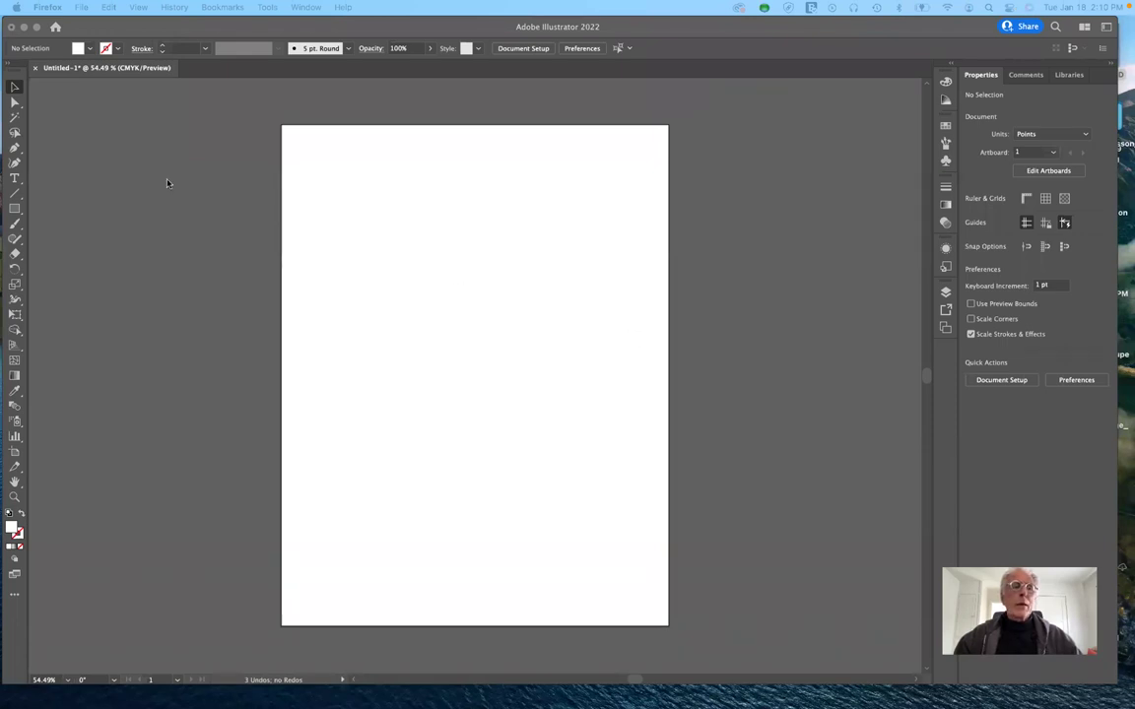
{"action": "left_click", "coordinate": [198, 31]}
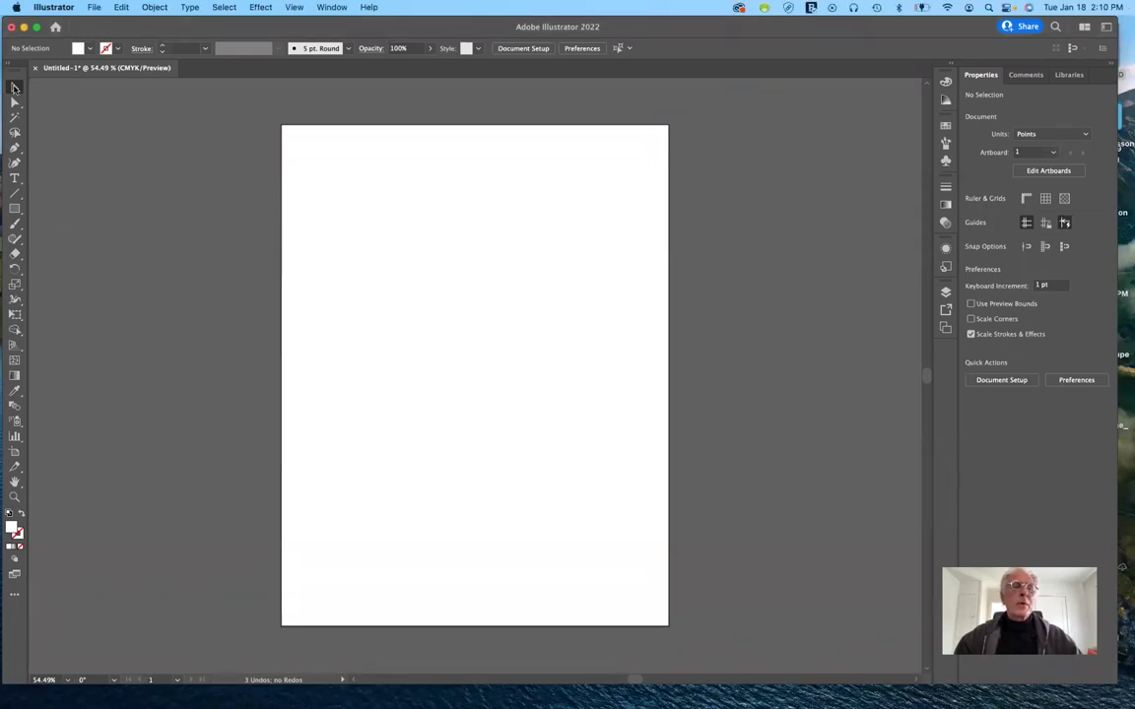
{"action": "left_click", "coordinate": [93, 8]}
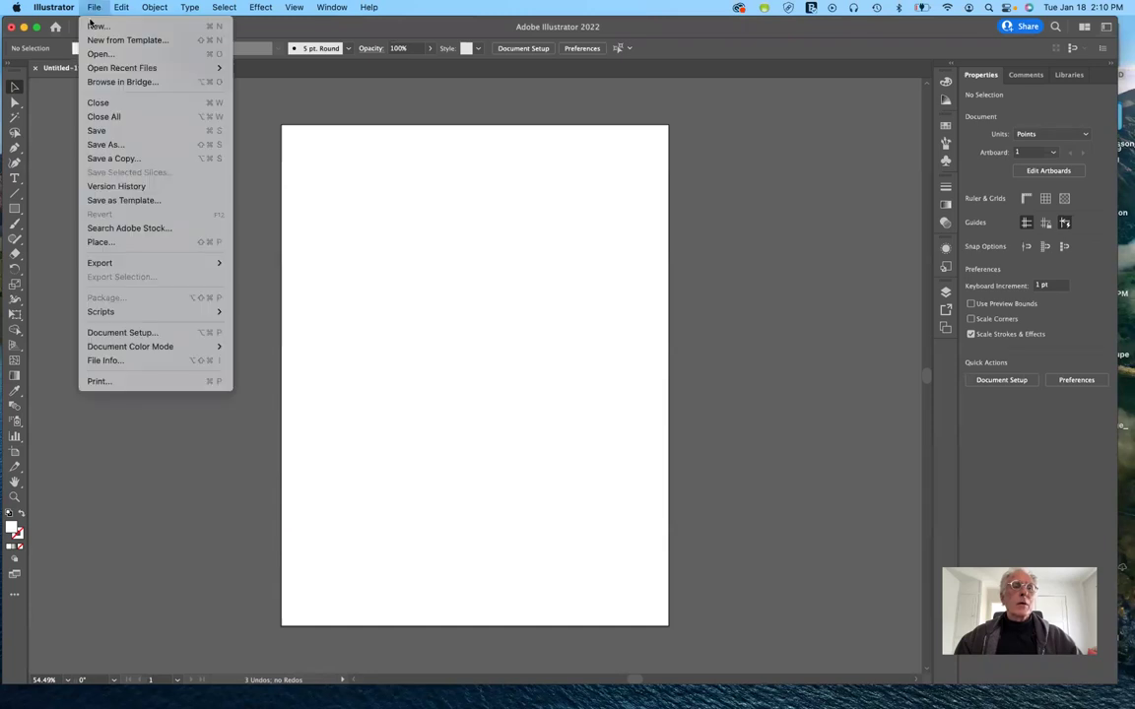
{"action": "left_click", "coordinate": [97, 7]}
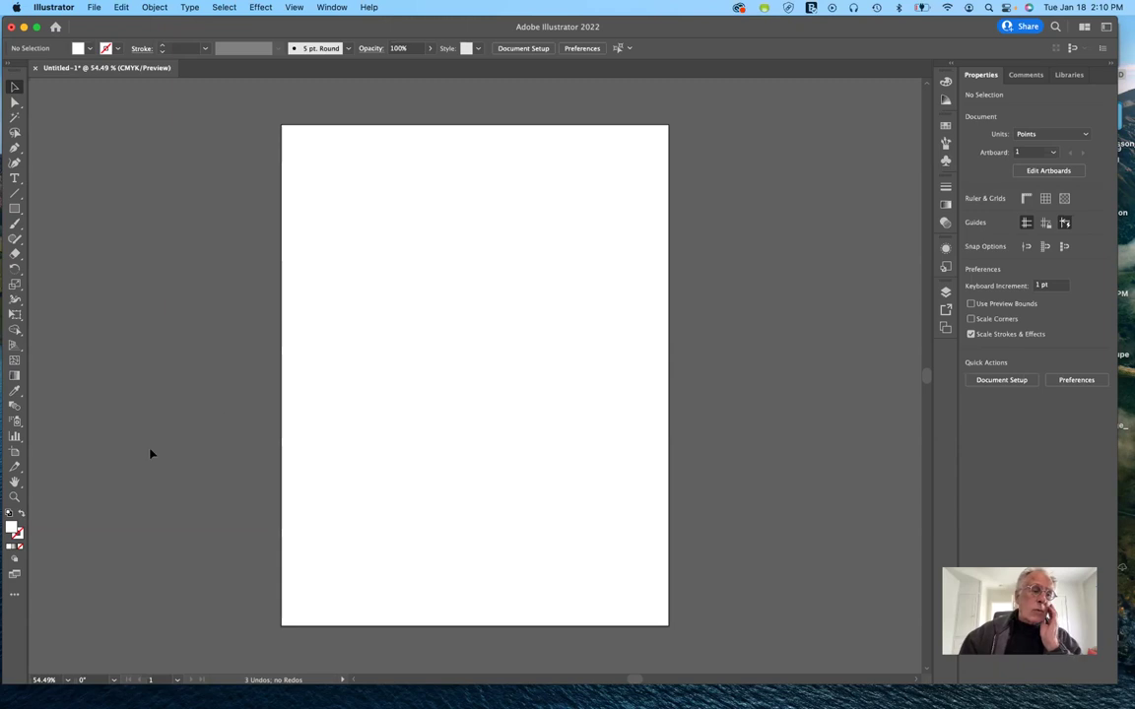
{"action": "left_click", "coordinate": [14, 451]}
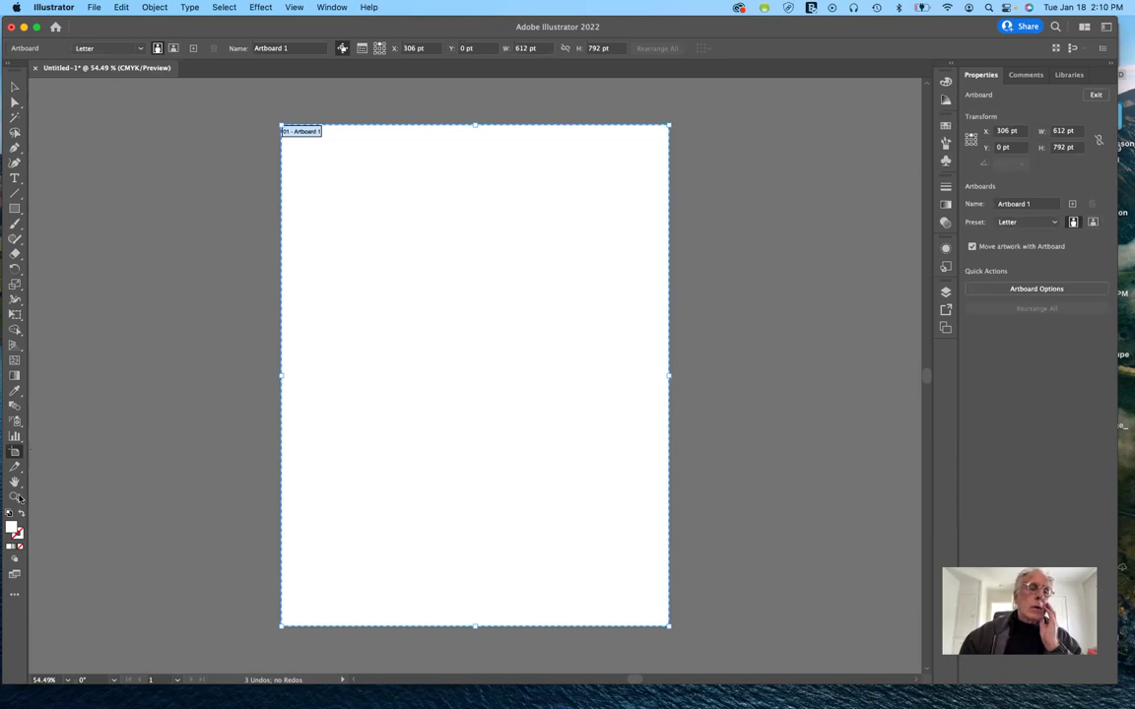
{"action": "left_click", "coordinate": [173, 48]}
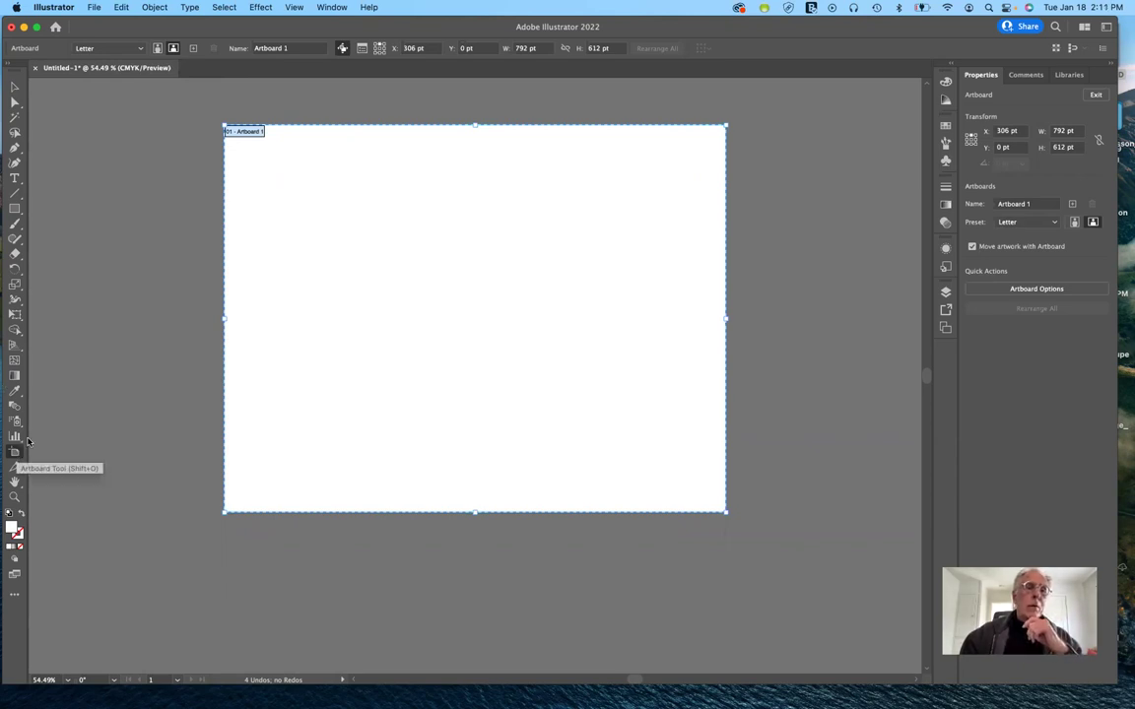
{"action": "left_click", "coordinate": [157, 48]}
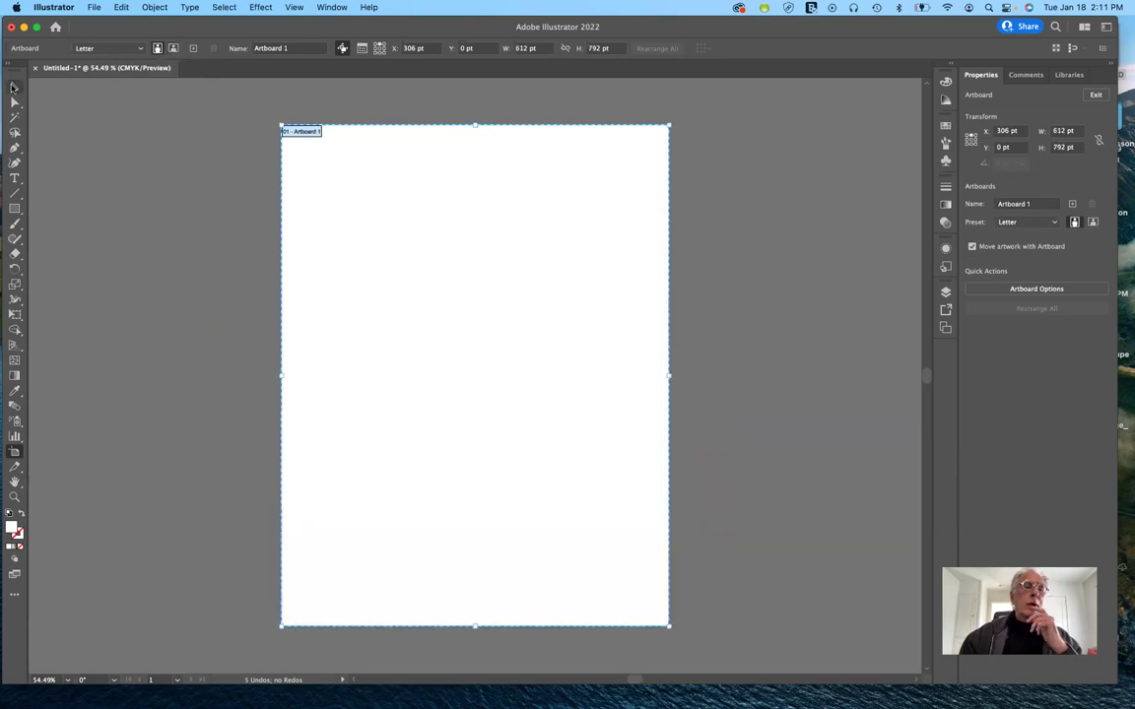
{"action": "left_click", "coordinate": [15, 86]}
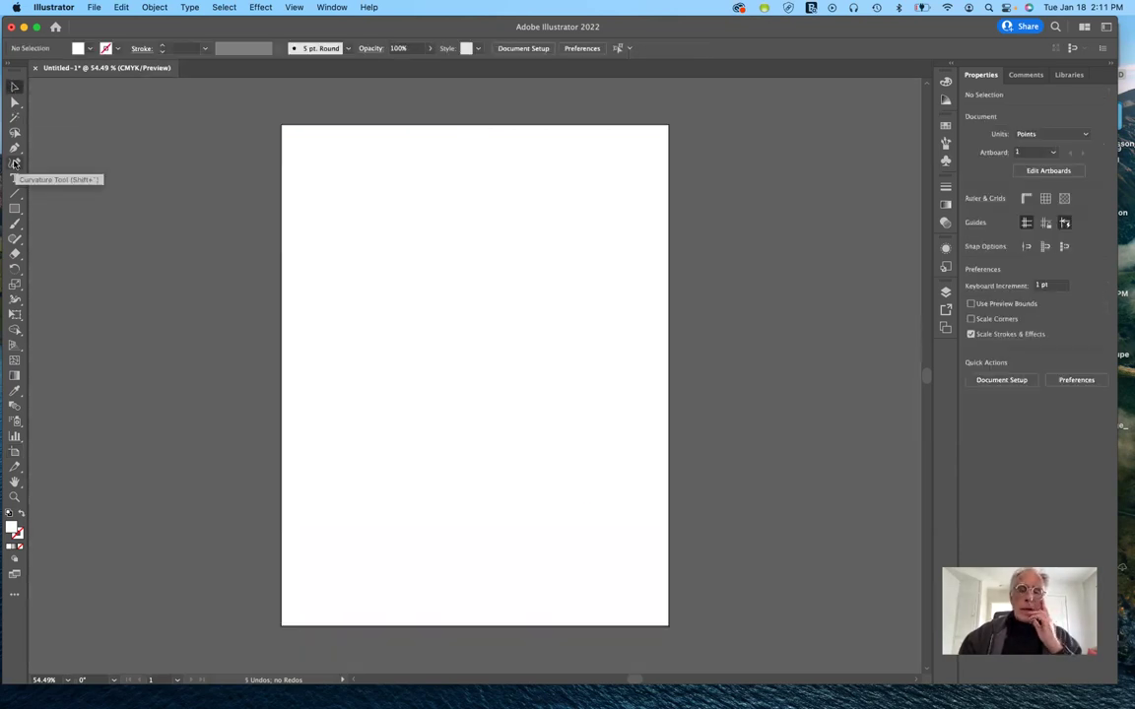
Show the Layers panel and pick abdul2-e1465923586778.jpg to place into the document
{"action": "left_click", "coordinate": [946, 291]}
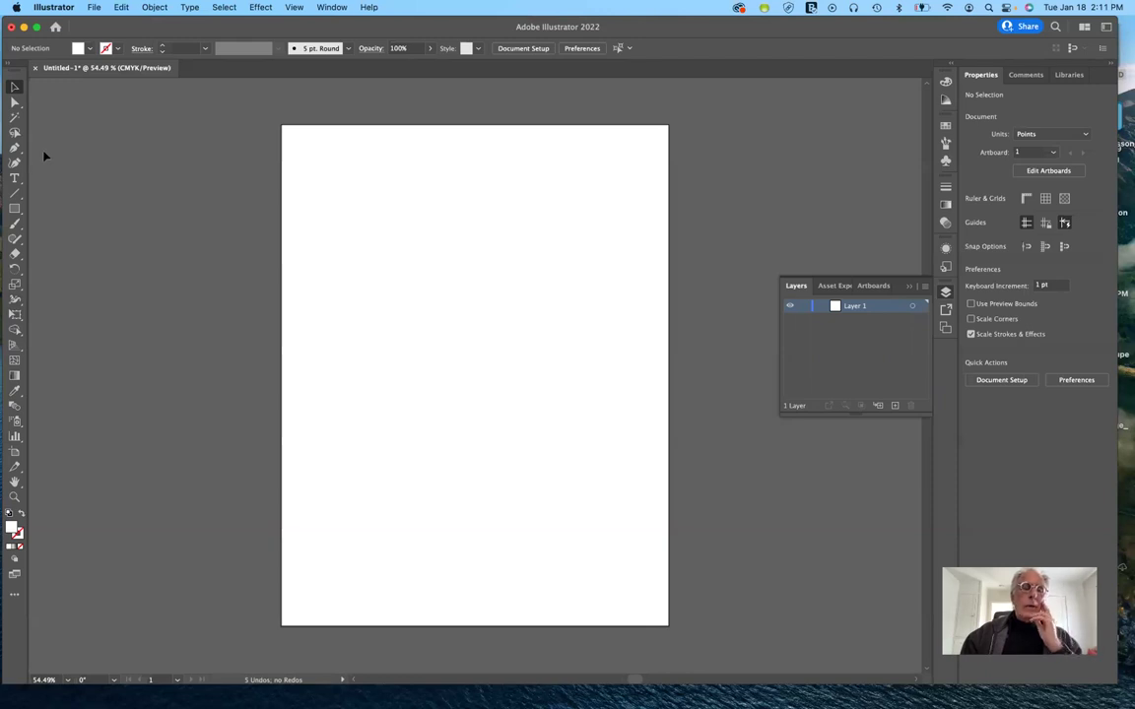
{"action": "left_click", "coordinate": [94, 8]}
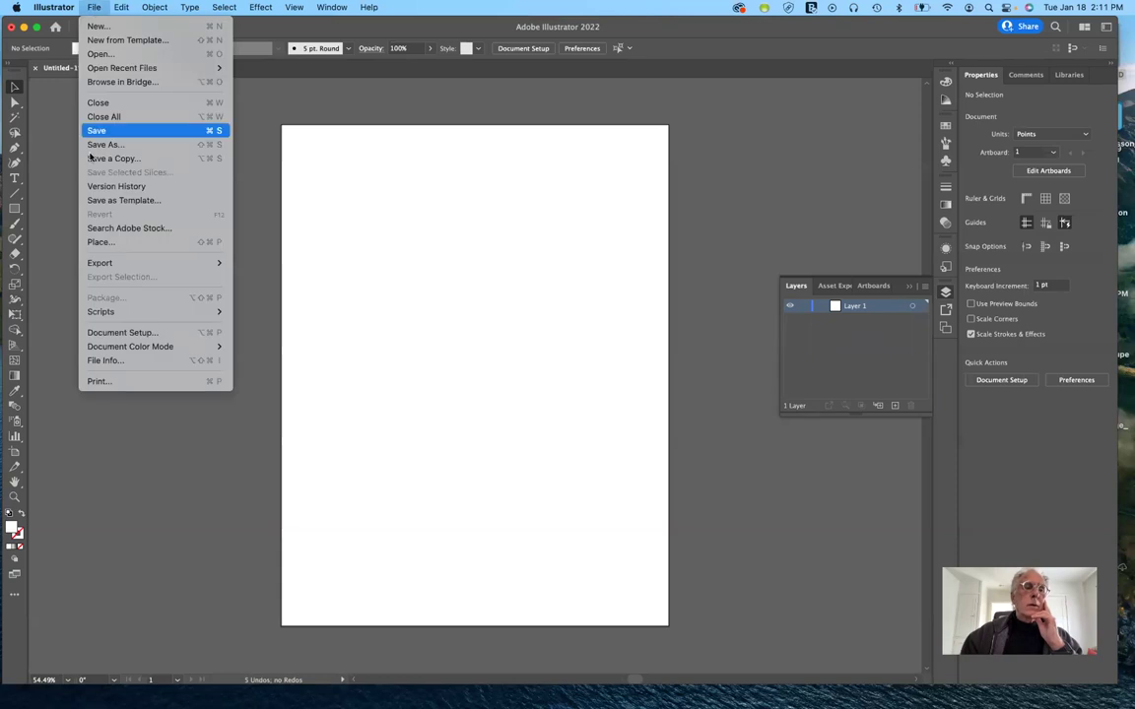
{"action": "left_click", "coordinate": [97, 242]}
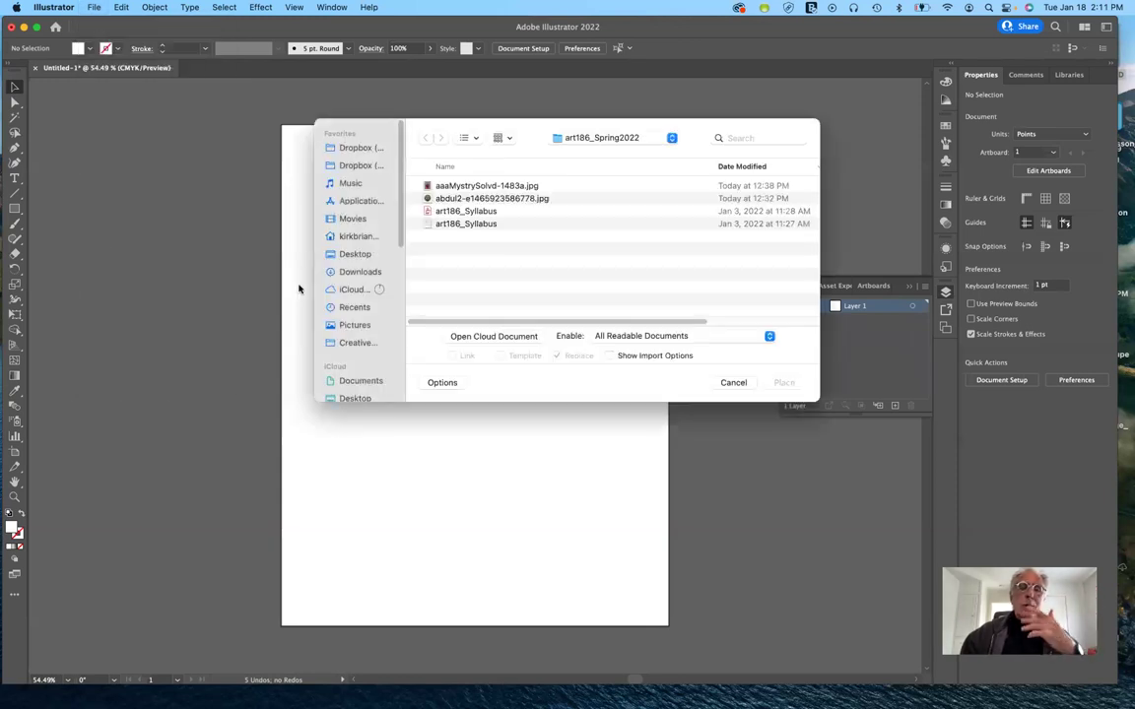
{"action": "left_click", "coordinate": [486, 200]}
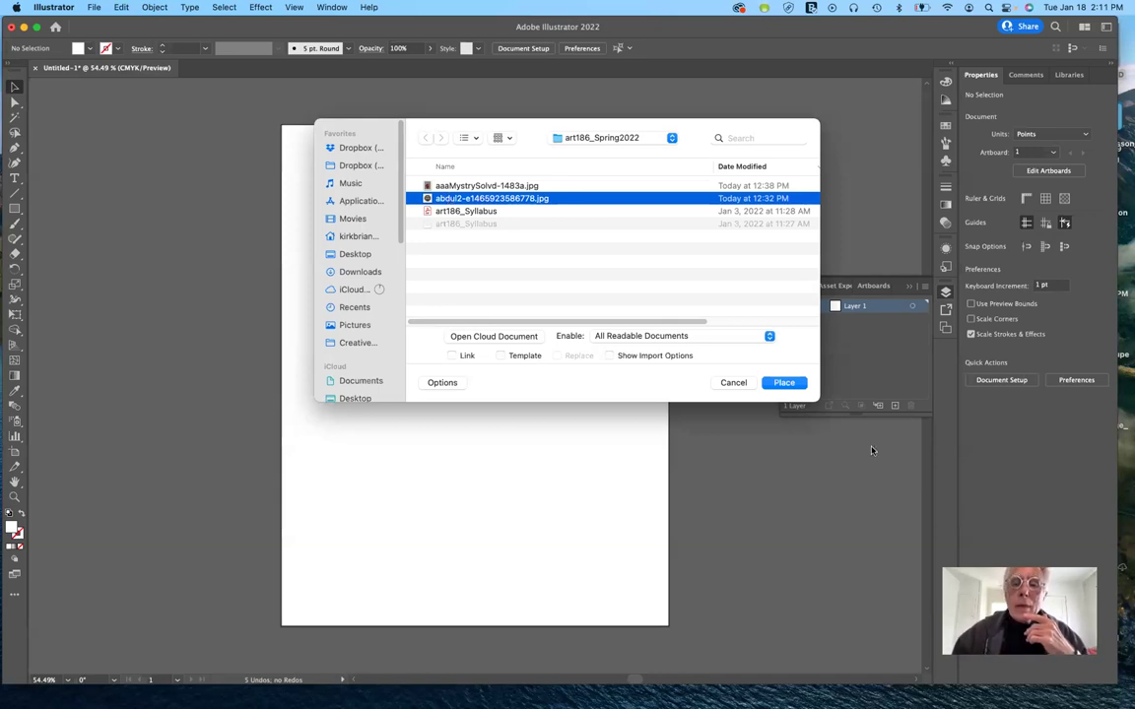
Place the mask photo, scale it to 550 pt square, and centre it on the artboard
{"action": "left_click", "coordinate": [786, 383]}
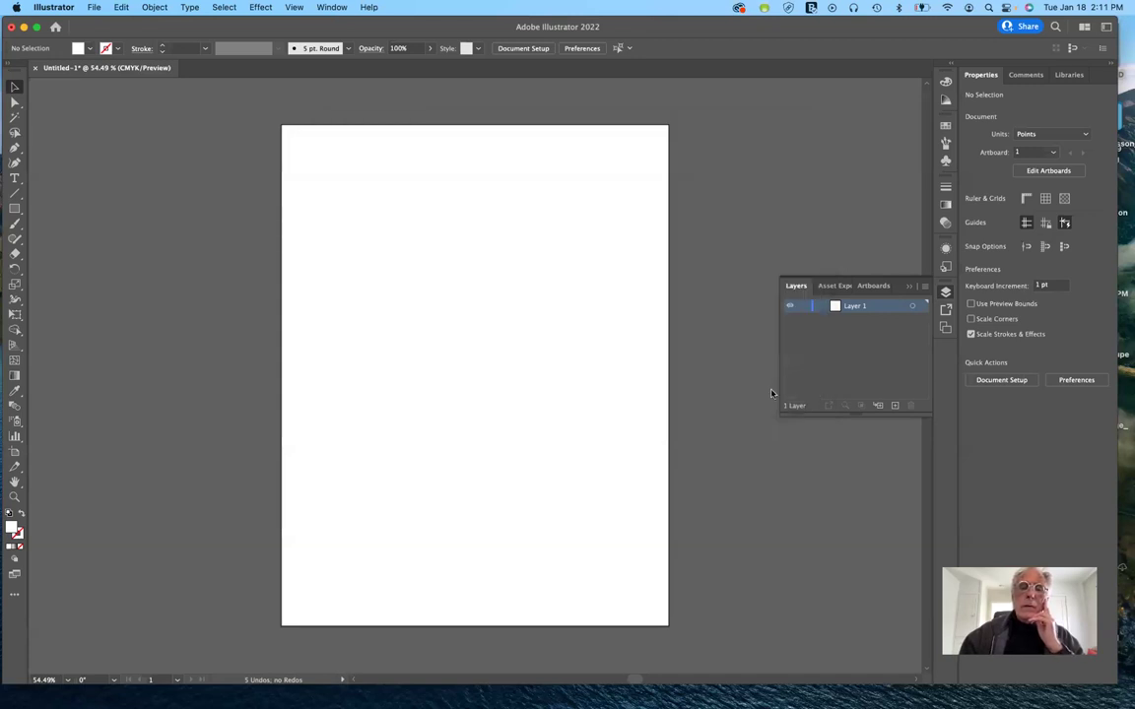
{"action": "left_click", "coordinate": [316, 161]}
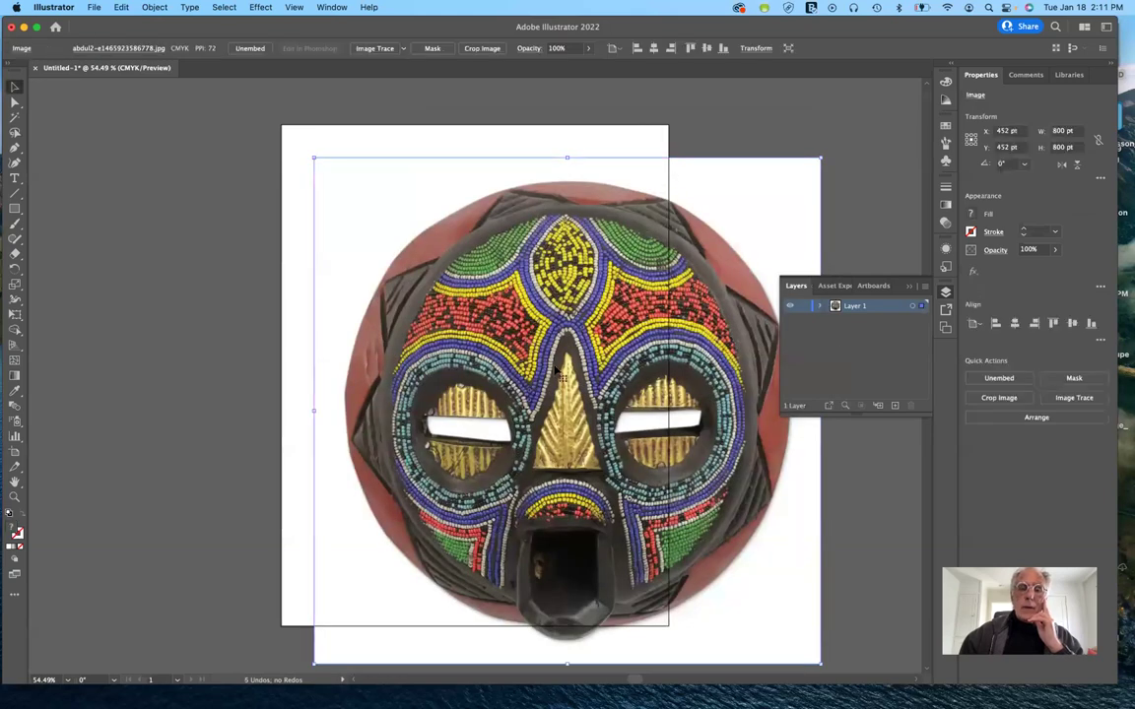
{"action": "left_click_drag", "start_coordinate": [722, 311], "coordinate": [633, 286]}
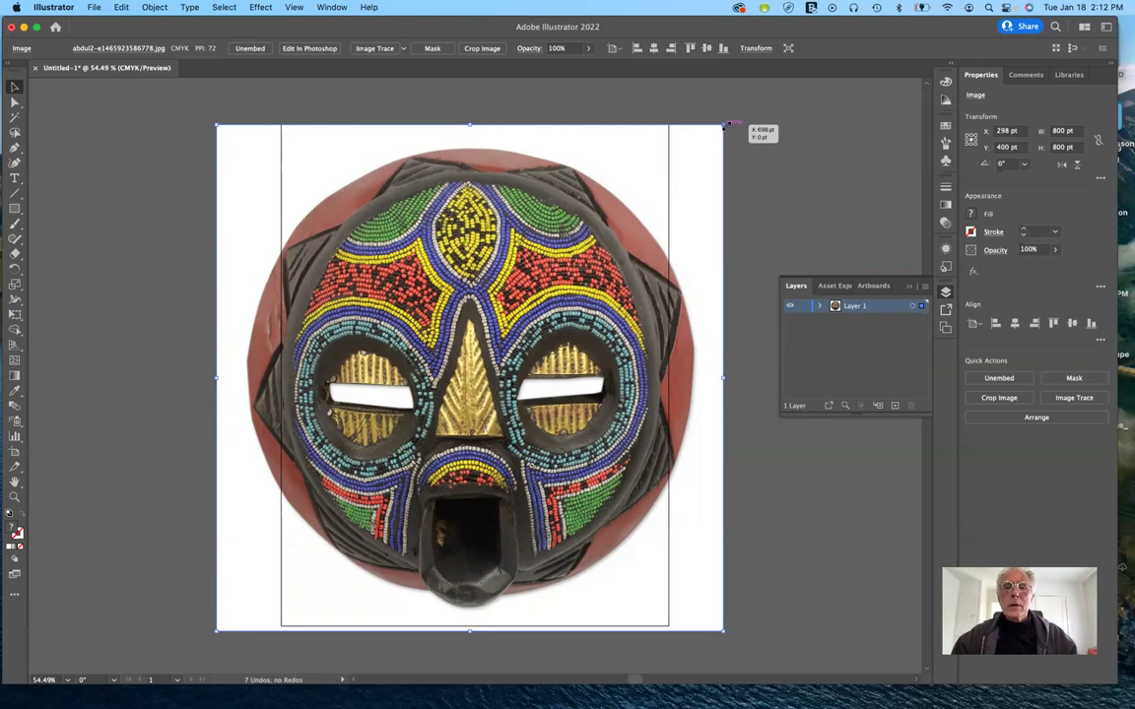
{"action": "left_click_drag", "start_coordinate": [724, 125], "coordinate": [645, 157]}
{"action": "key", "text": "Right"}
{"action": "key", "text": "Right"}
{"action": "key", "text": "Right"}
{"action": "key", "text": "Right"}
{"action": "key", "text": "Right"}
{"action": "key", "text": "Right"}
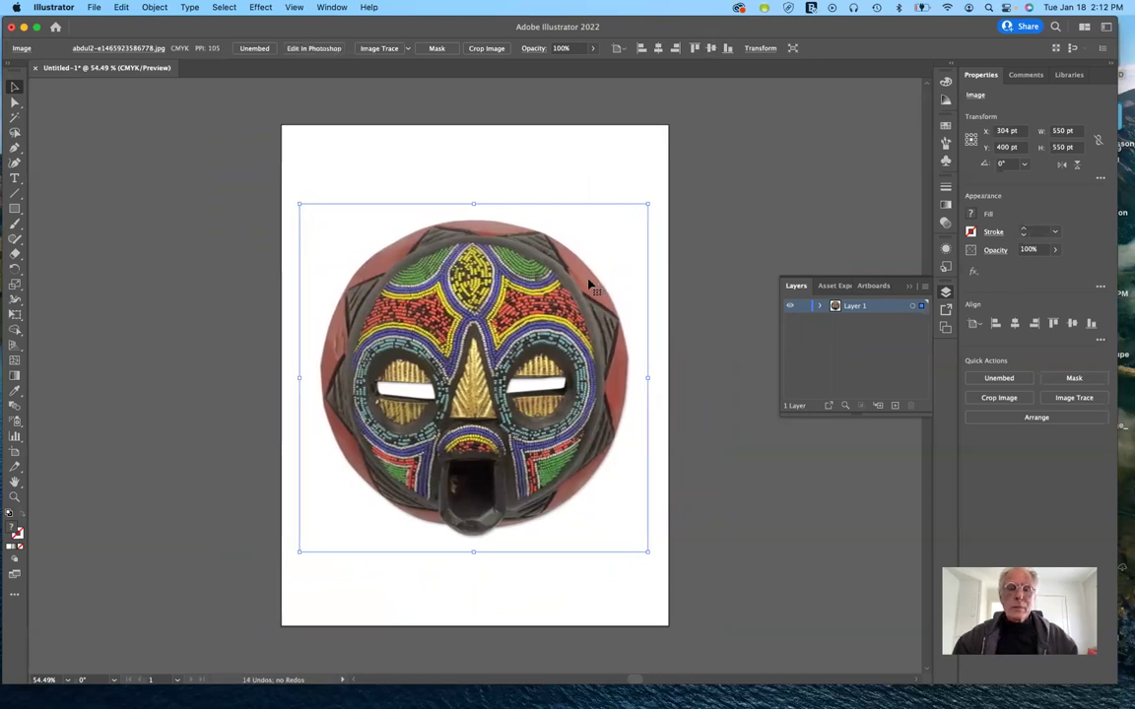
{"action": "key", "text": "Right"}
{"action": "key", "text": "Right"}
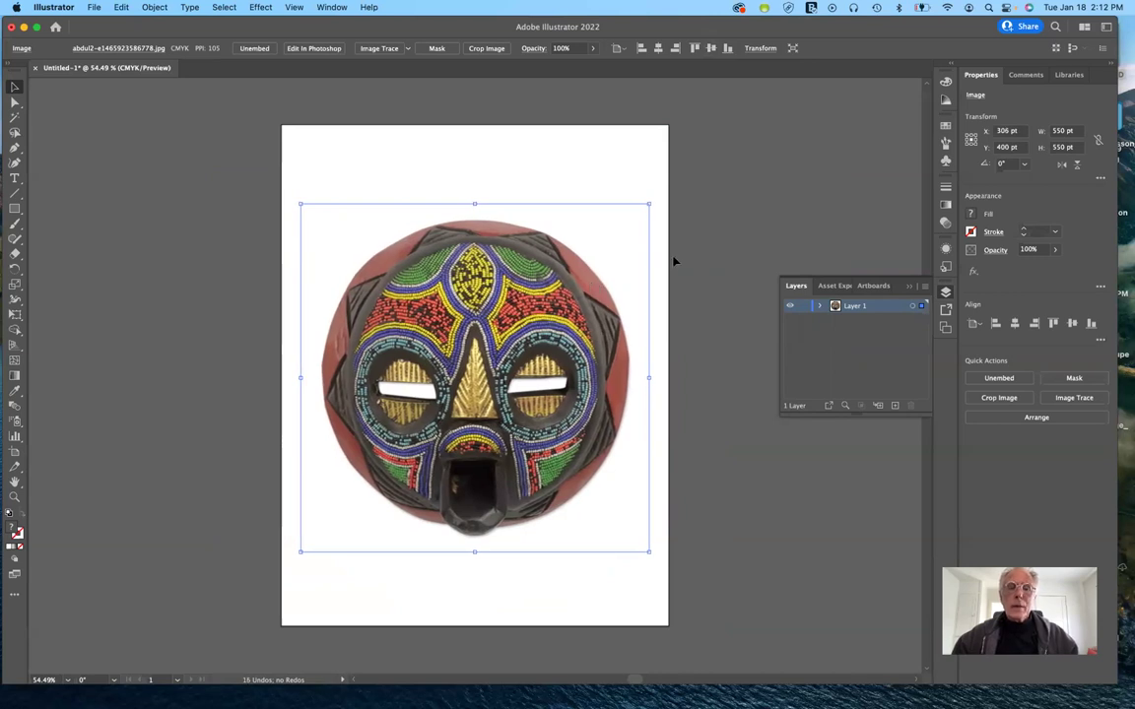
{"action": "left_click", "coordinate": [727, 274]}
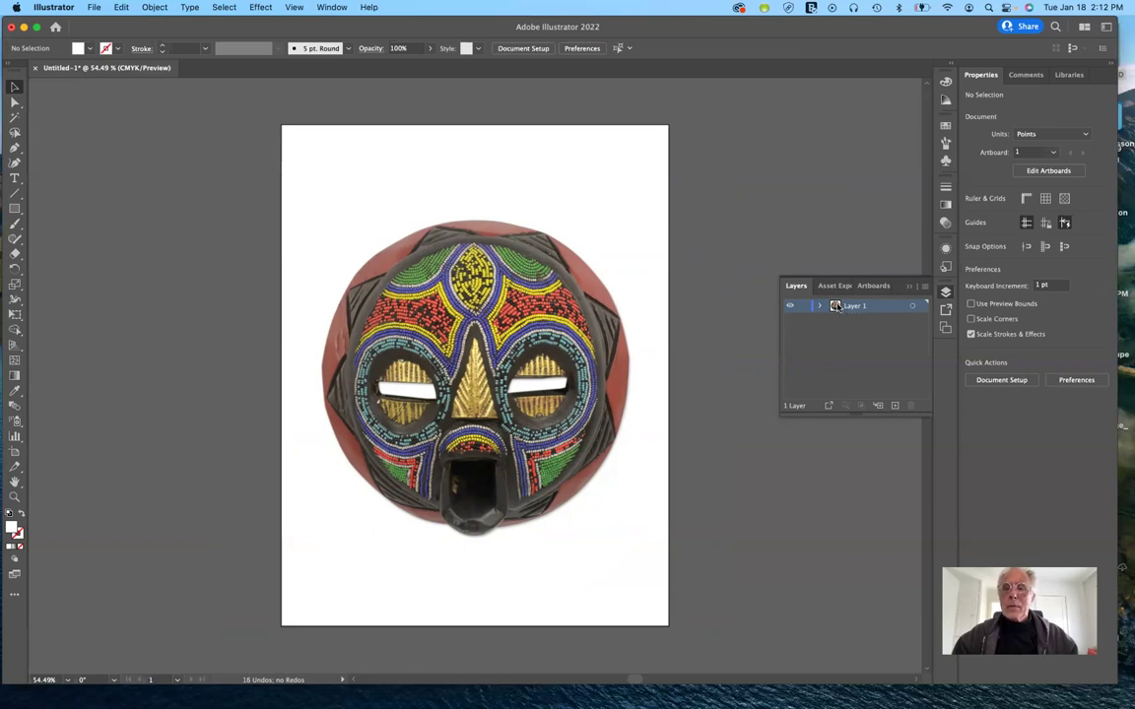
Duplicate Layer 1 and turn the original into a 'template' layer dimmed to 50%
{"action": "left_click", "coordinate": [889, 377]}
{"action": "left_click_drag", "start_coordinate": [895, 405], "coordinate": [896, 405]}
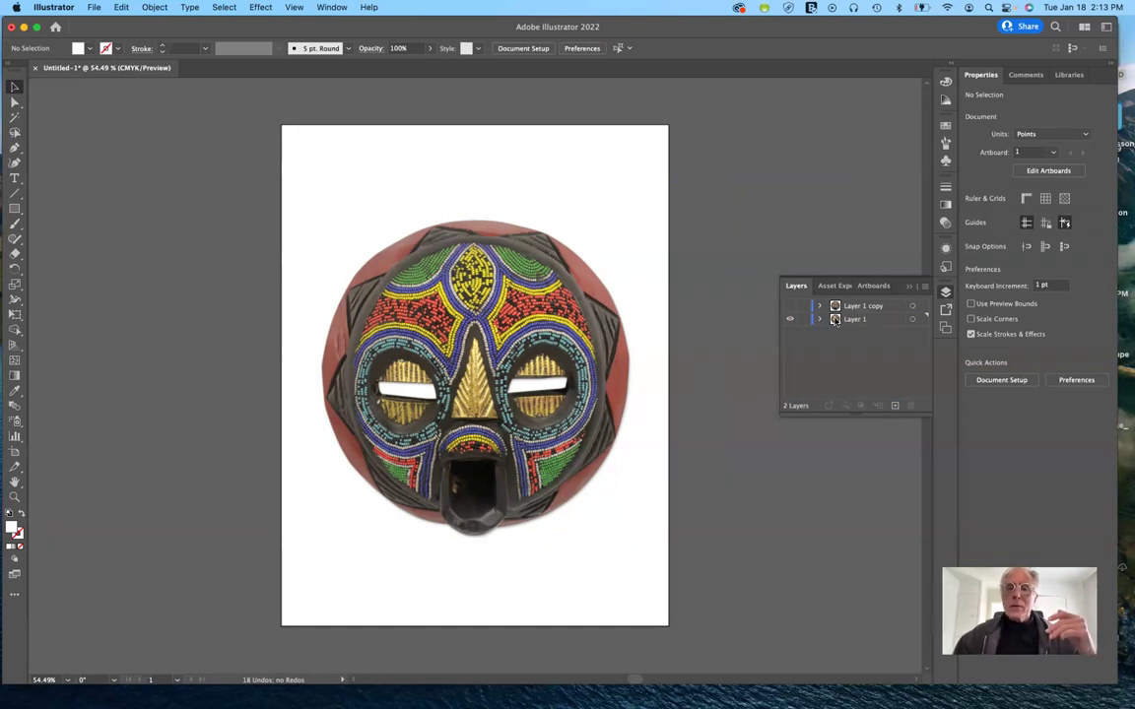
{"action": "double_click", "coordinate": [835, 320]}
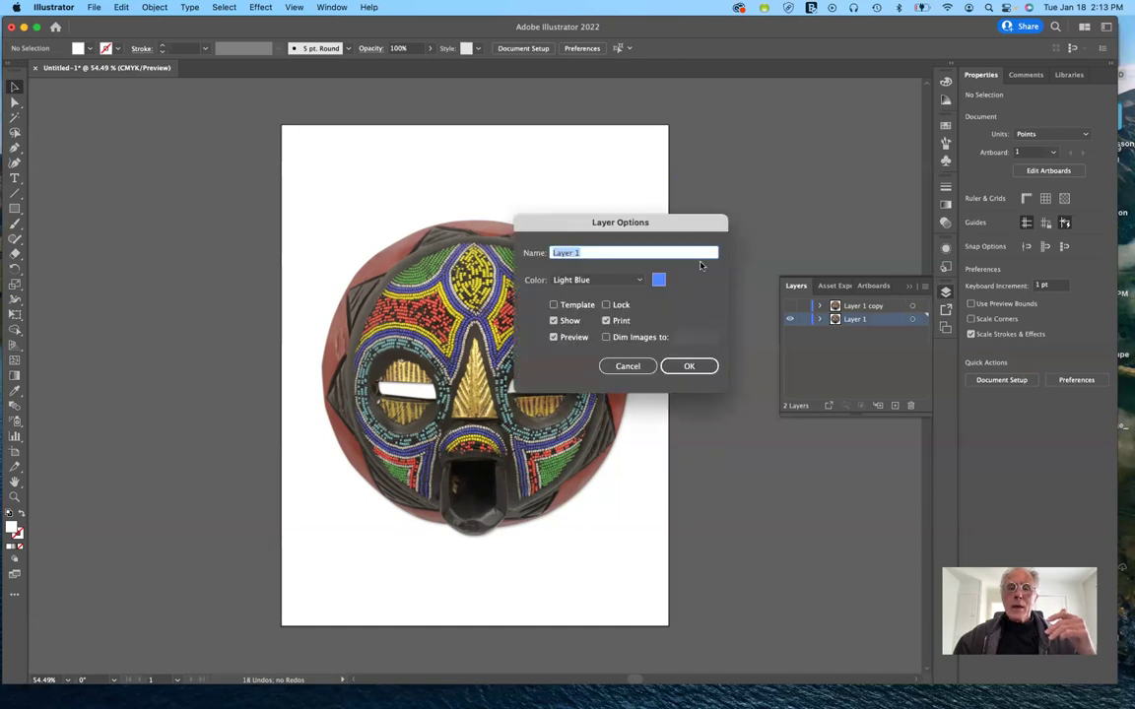
{"action": "left_click_drag", "start_coordinate": [689, 222], "coordinate": [705, 151]}
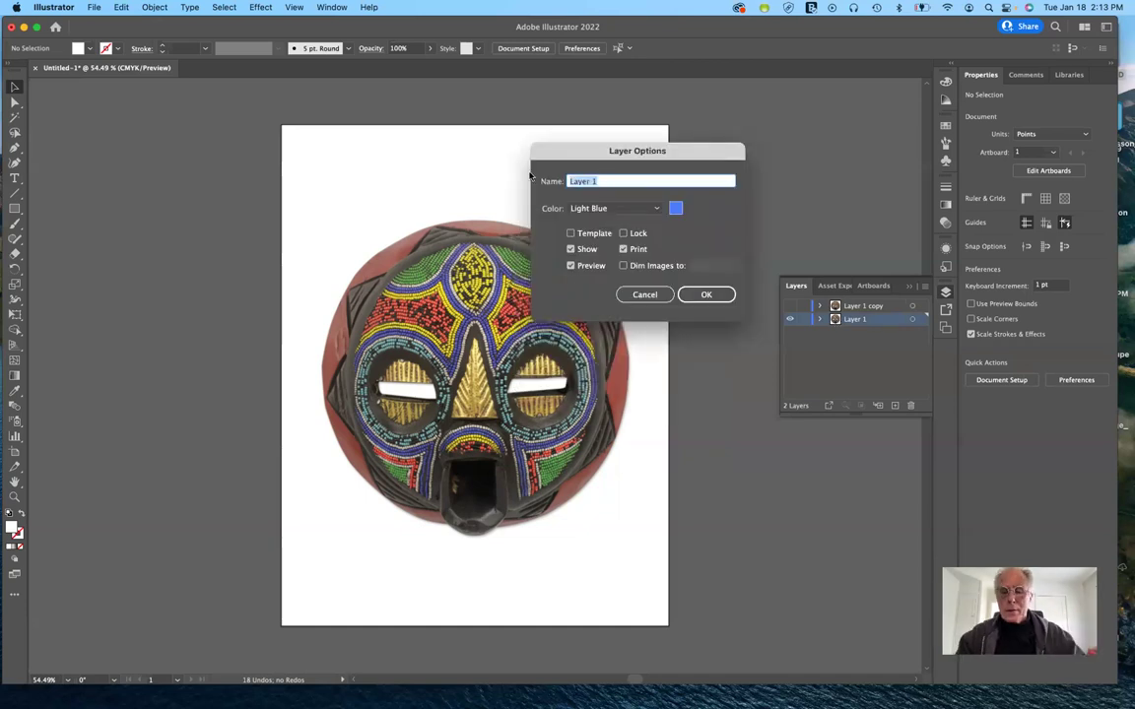
{"action": "type", "text": "template"}
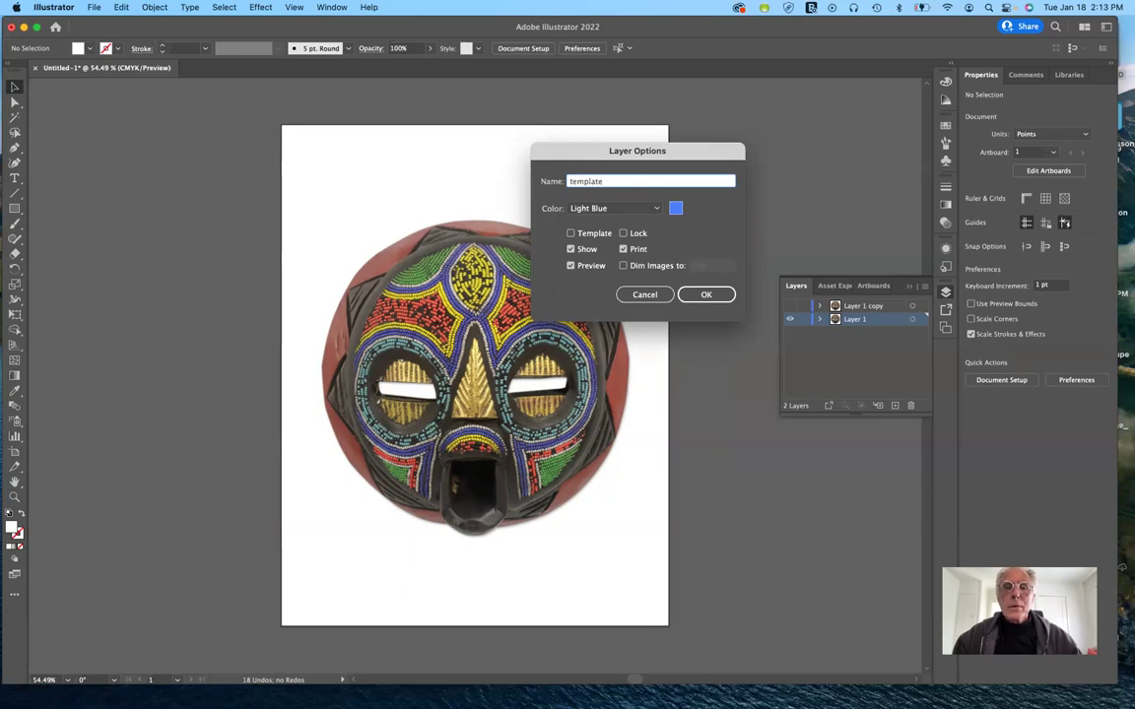
{"action": "left_click", "coordinate": [571, 233]}
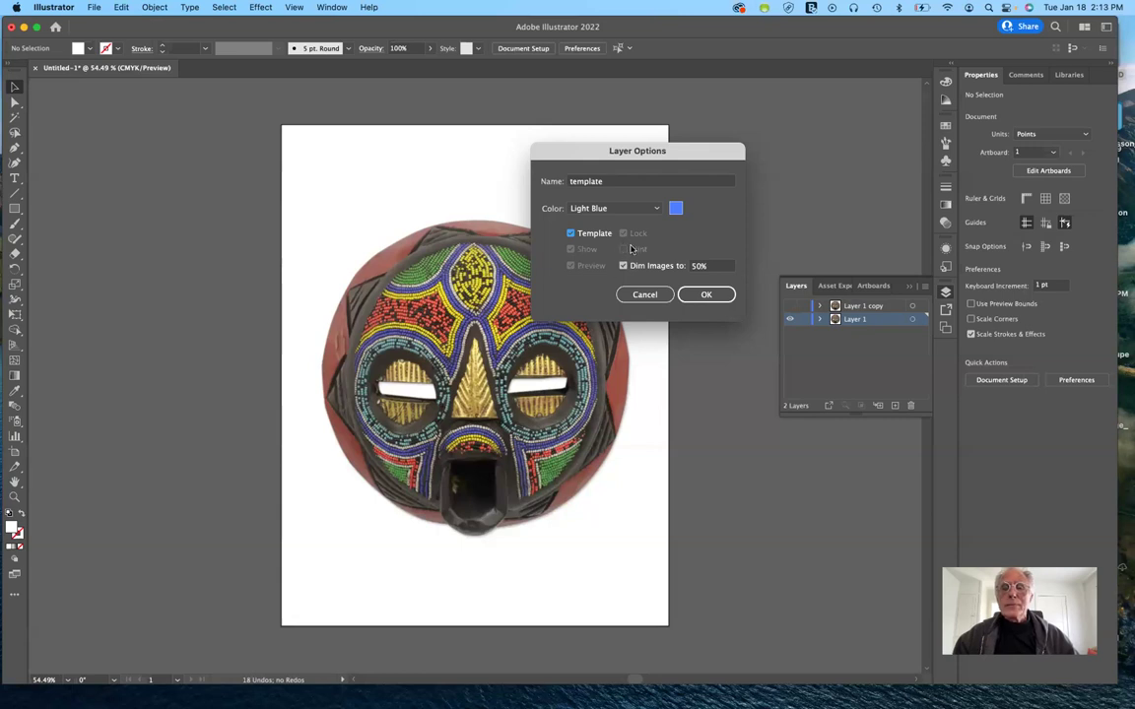
{"action": "left_click", "coordinate": [707, 296]}
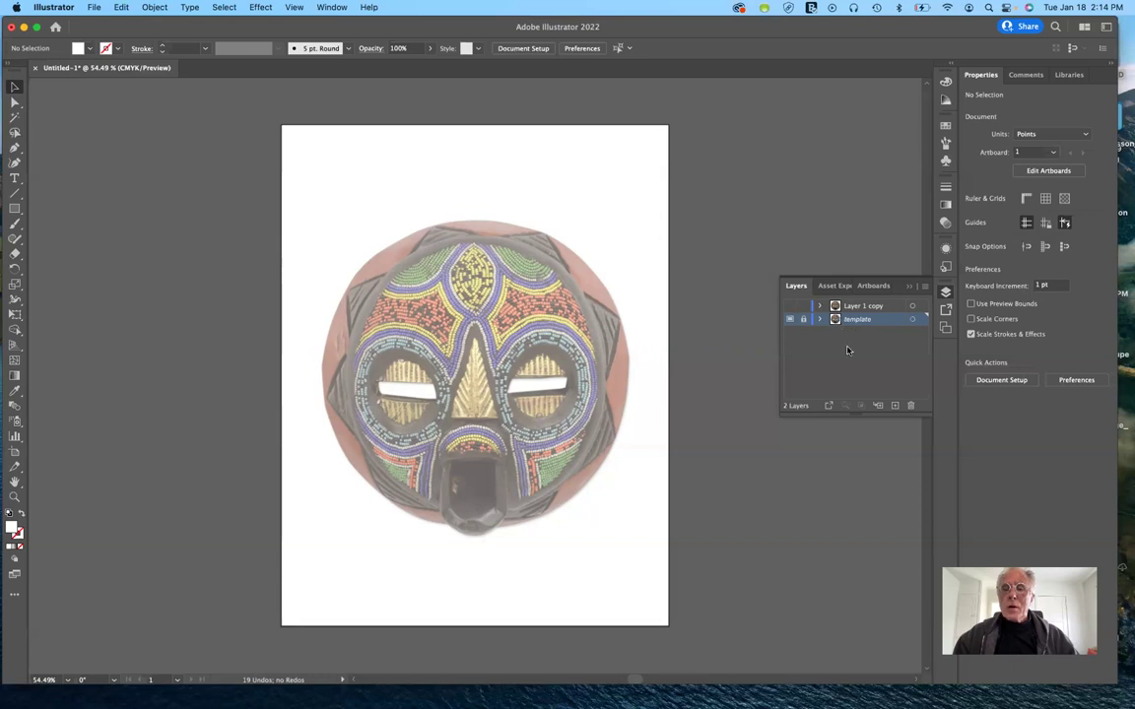
Add a new layer, move it to the top, and name it 'drawing'
{"action": "left_click", "coordinate": [895, 406]}
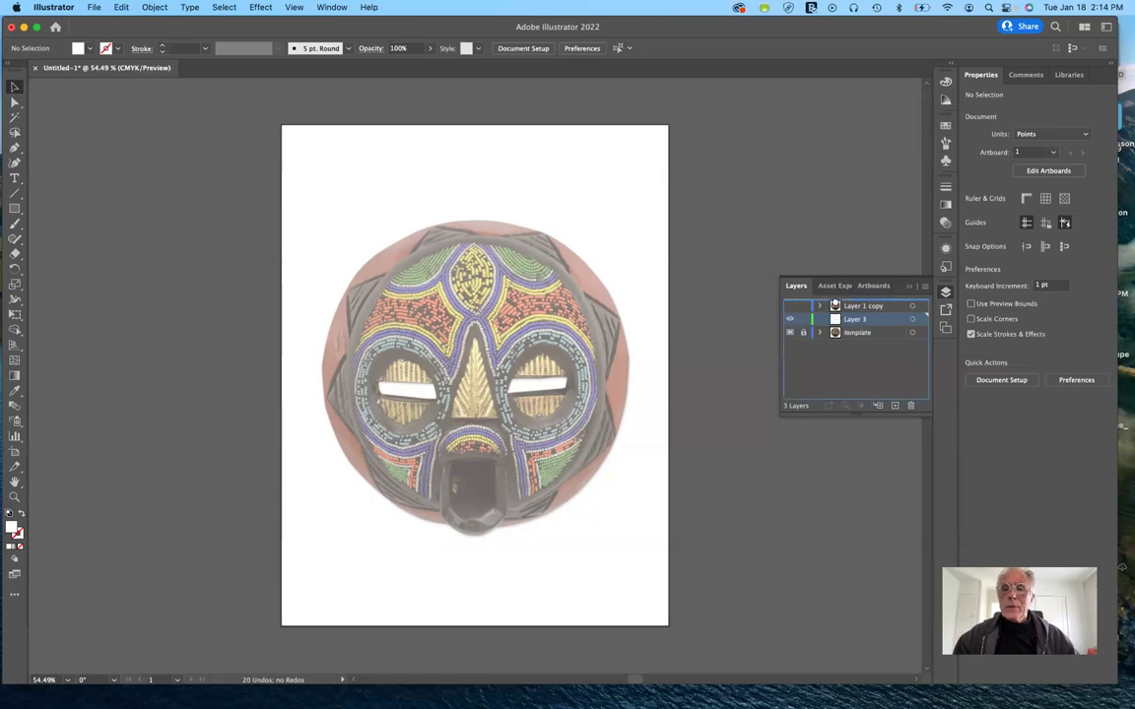
{"action": "left_click_drag", "start_coordinate": [835, 320], "coordinate": [836, 303]}
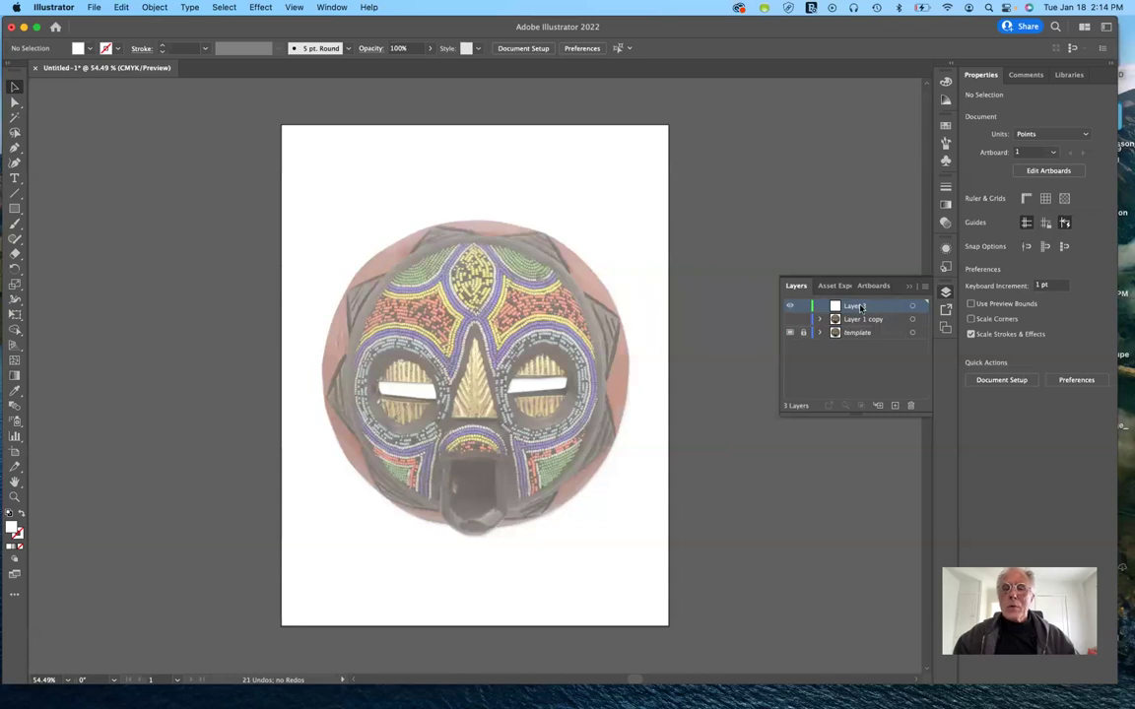
{"action": "double_click", "coordinate": [861, 307]}
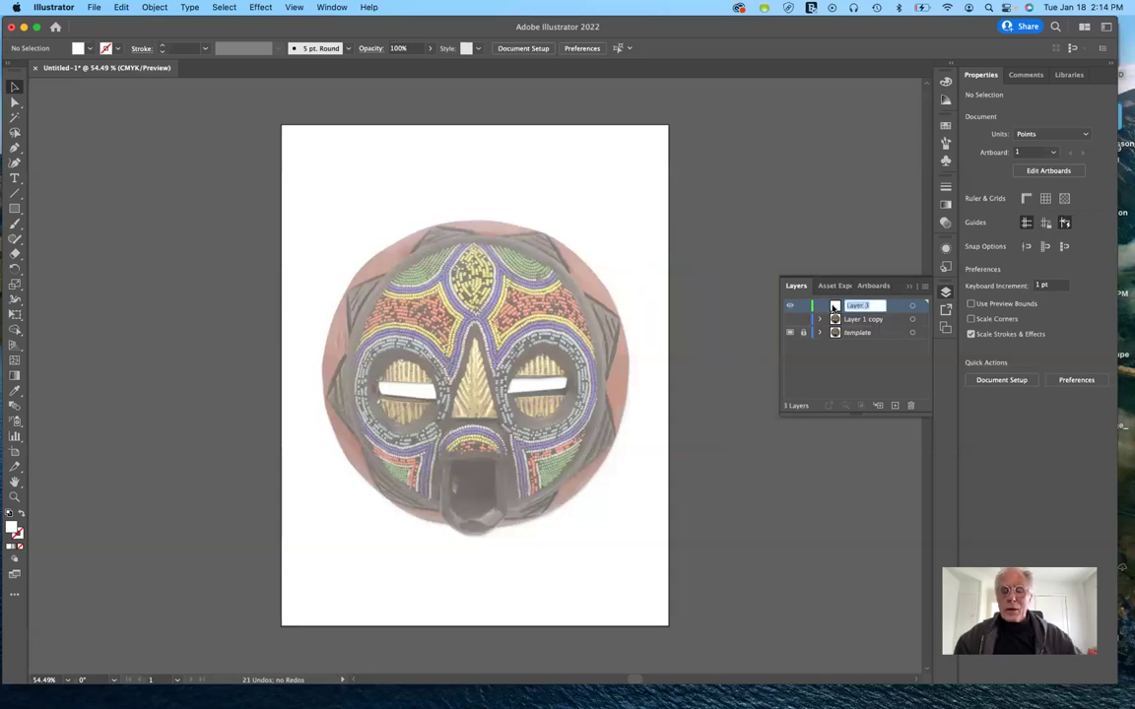
{"action": "type", "text": "dr"}
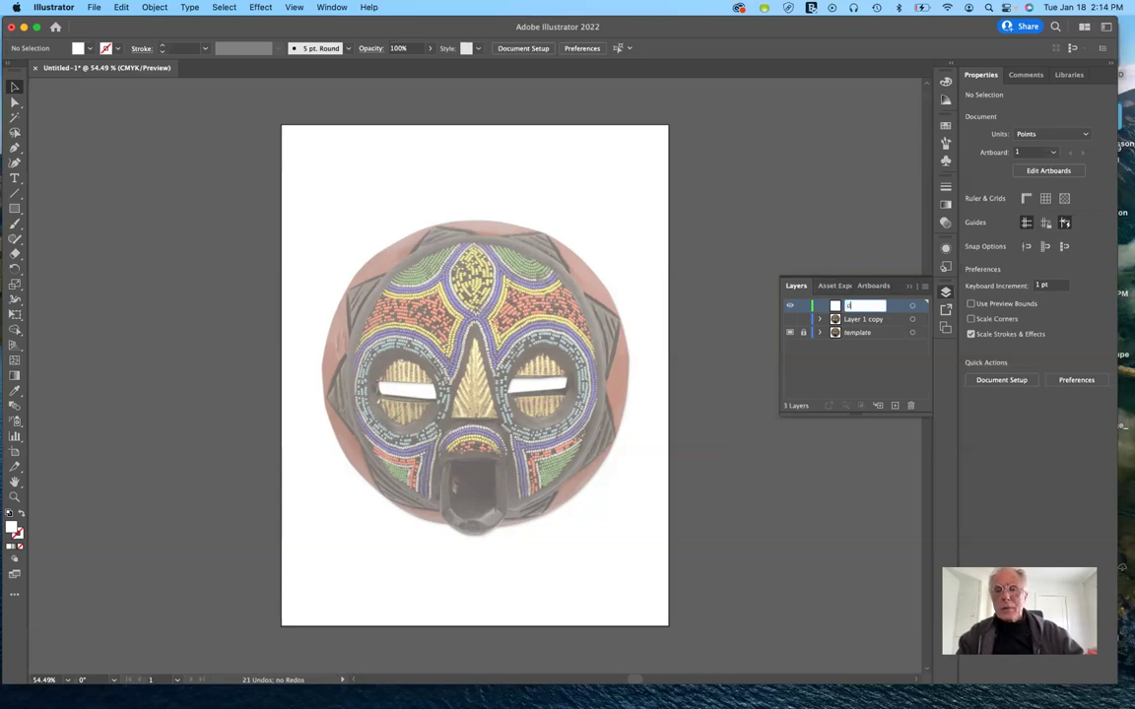
{"action": "type", "text": "awing"}
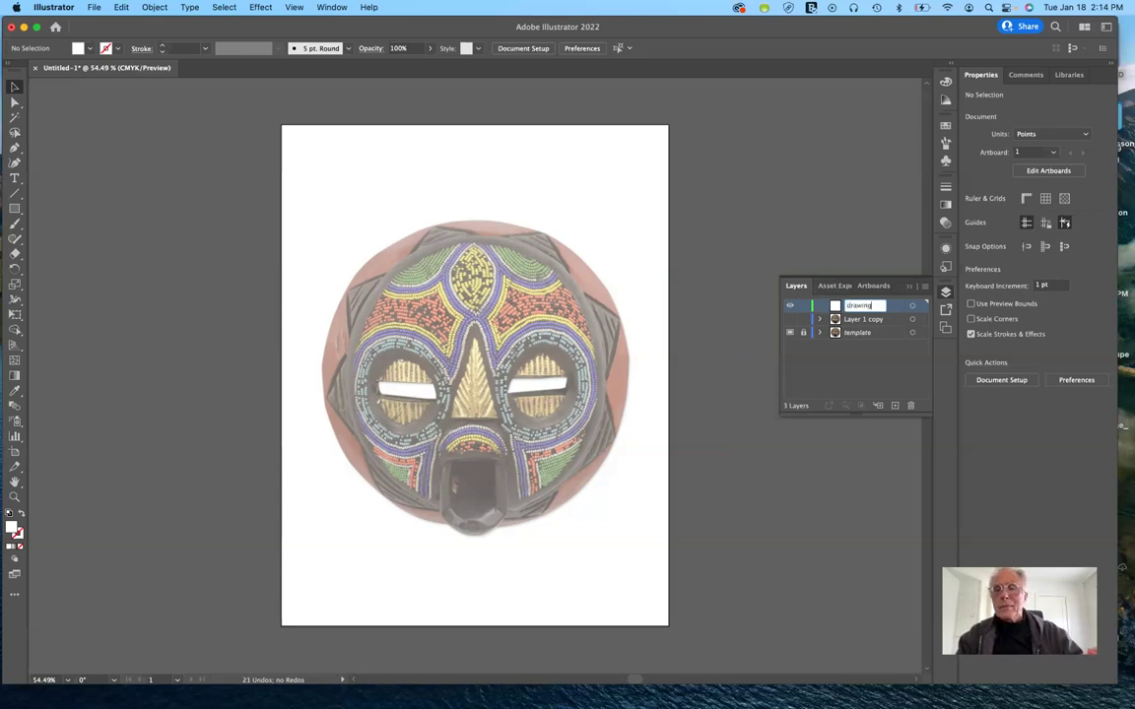
{"action": "left_click", "coordinate": [857, 355]}
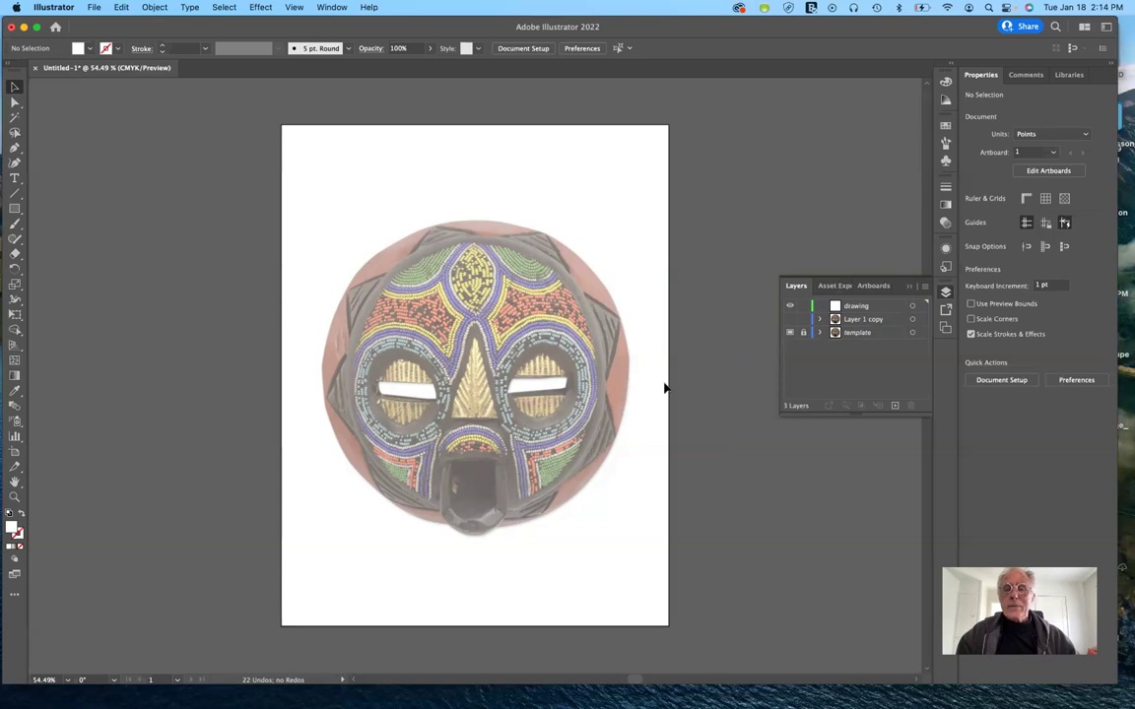
Undo the accidental template move, relock it, and target the drawing layer with the Ellipse tool
{"action": "left_click", "coordinate": [804, 333]}
{"action": "left_click_drag", "start_coordinate": [587, 358], "coordinate": [688, 304]}
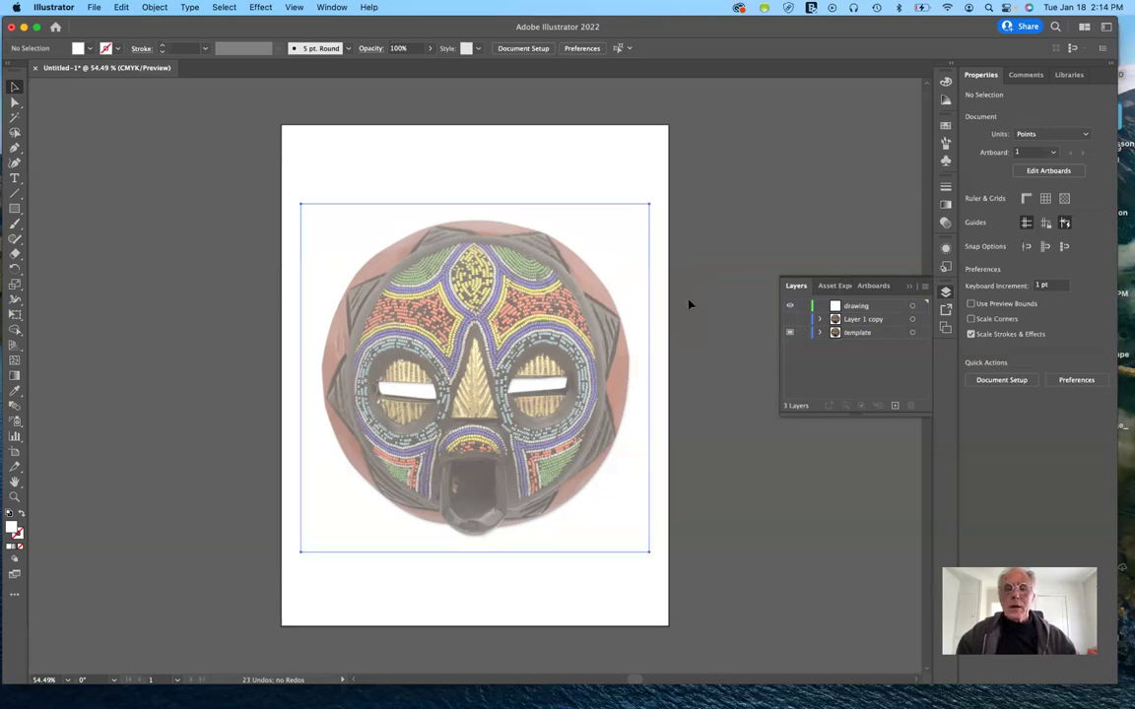
{"action": "key", "text": "super+z"}
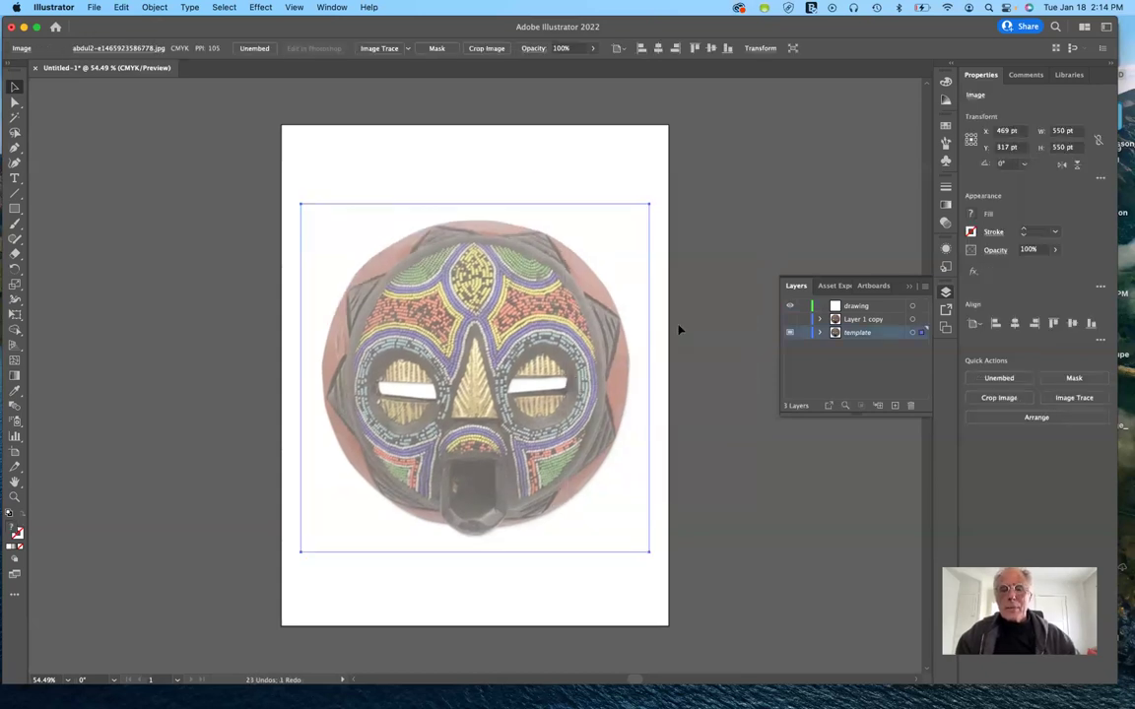
{"action": "left_click", "coordinate": [803, 333]}
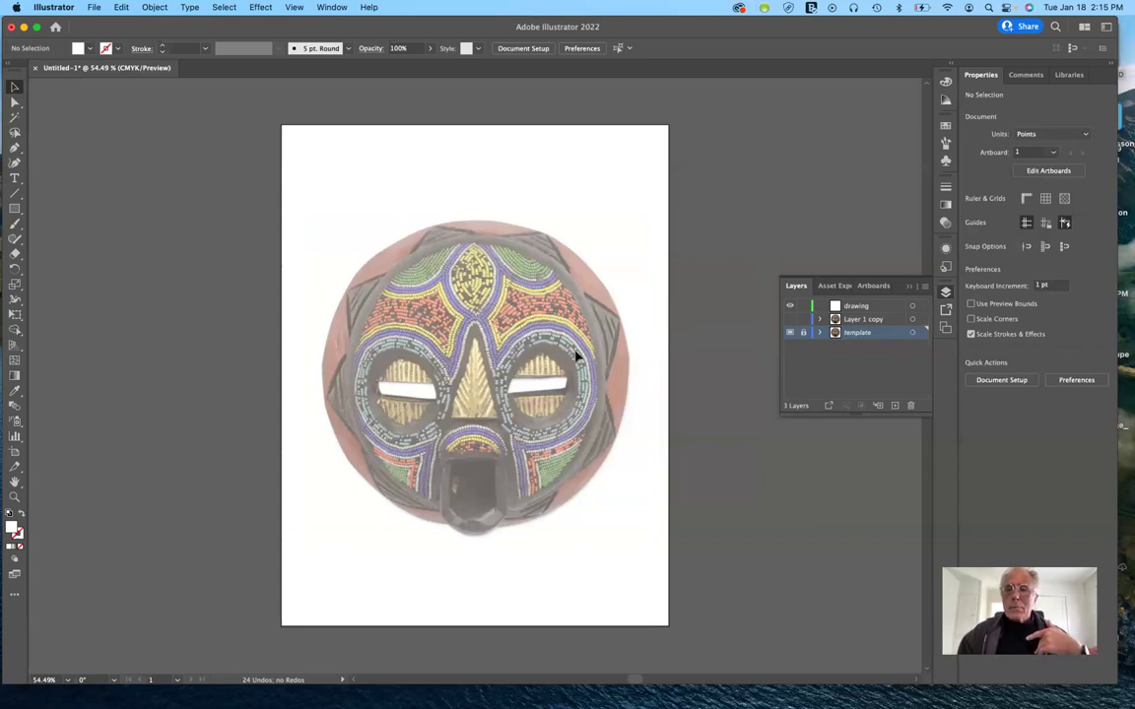
{"action": "left_click", "coordinate": [849, 307]}
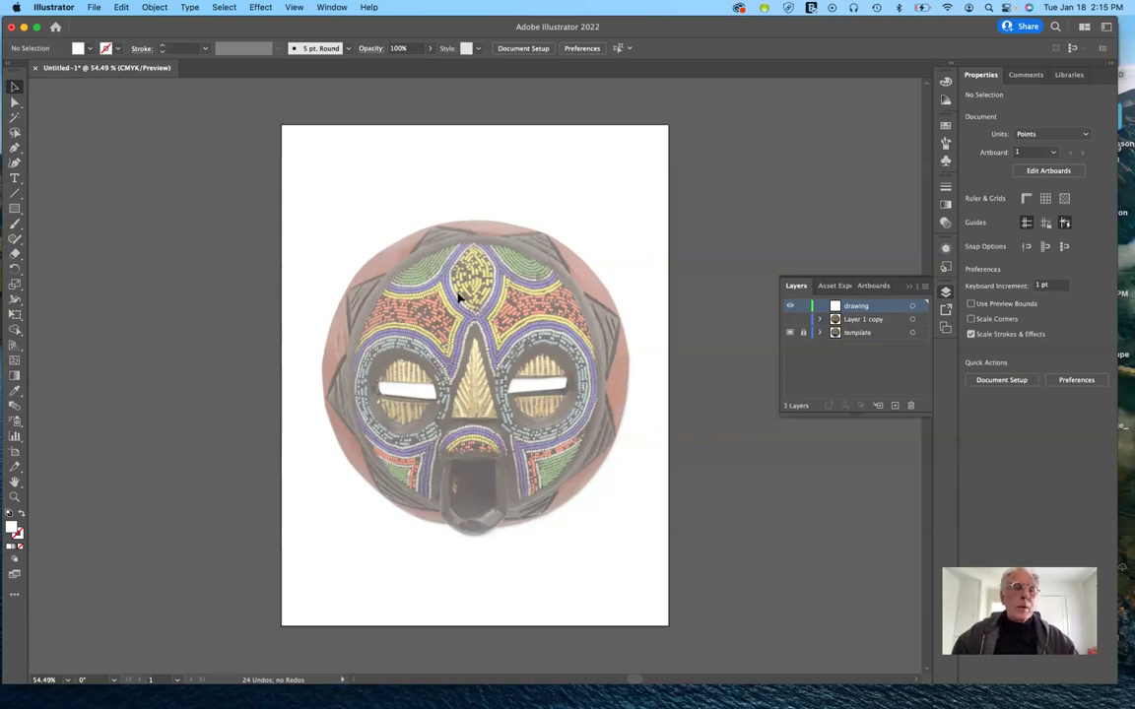
{"action": "left_click_drag", "start_coordinate": [14, 208], "coordinate": [79, 240]}
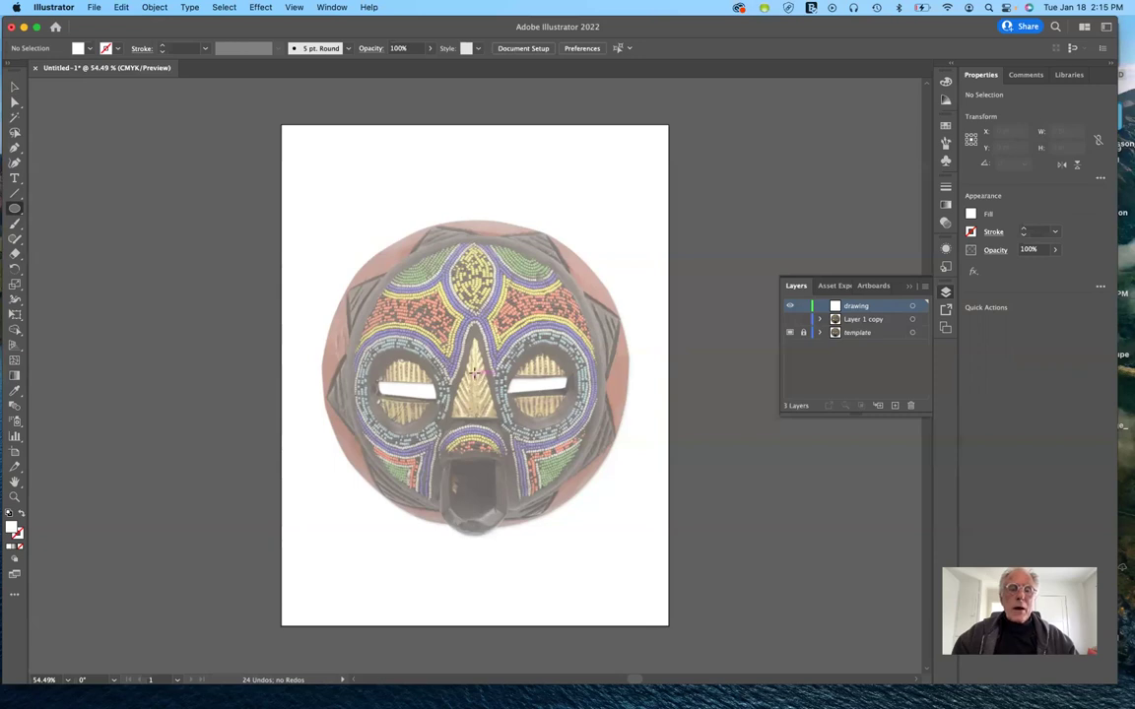
Draw a 488 pt circle from the mask's centre and nudge it onto the outer edge
{"action": "left_click_drag", "start_coordinate": [458, 313], "coordinate": [621, 523]}
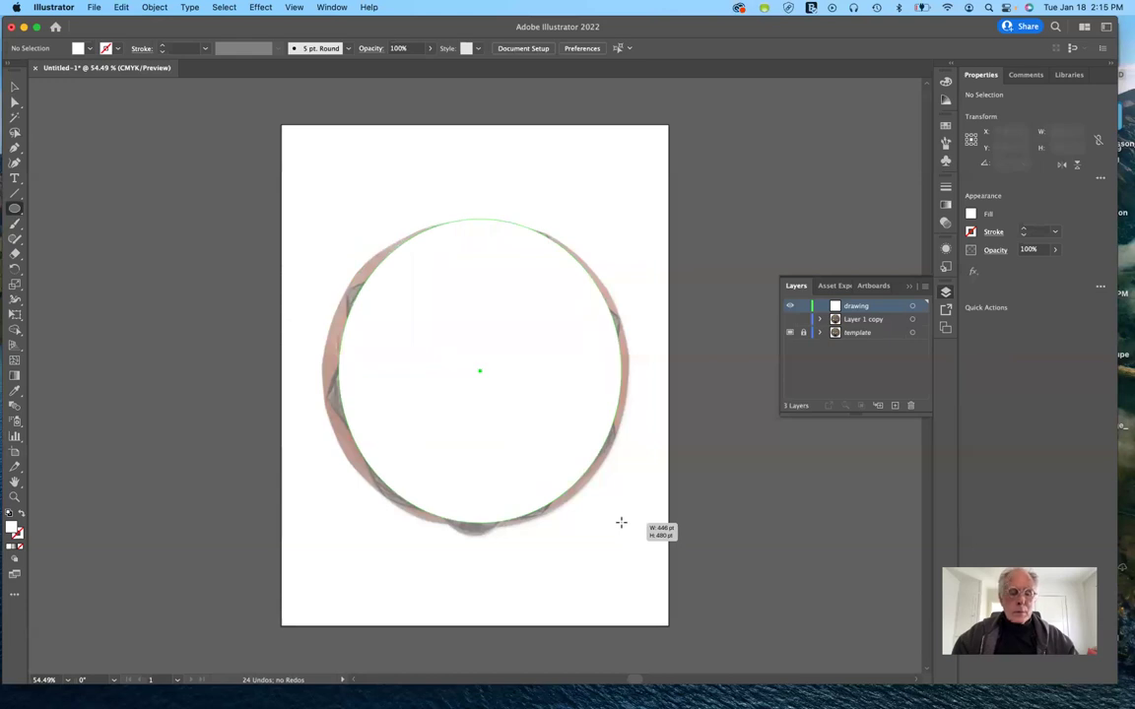
{"action": "left_click_drag", "start_coordinate": [621, 523], "coordinate": [621, 523]}
{"action": "key", "text": "super+z"}
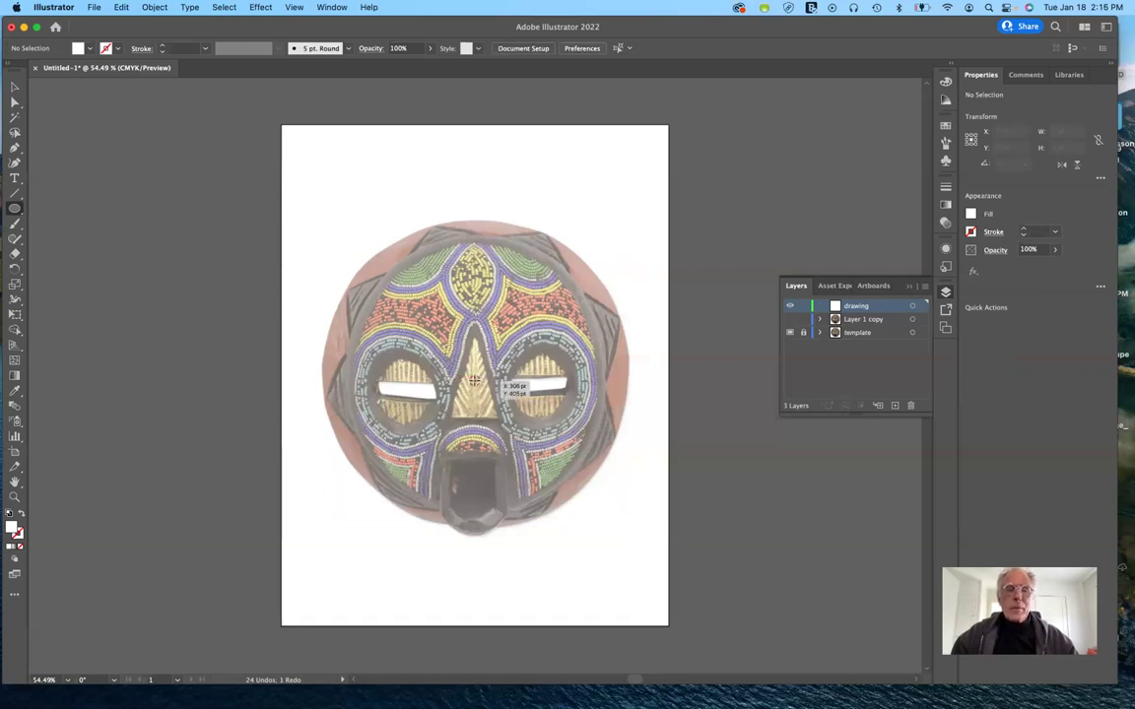
{"action": "left_click_drag", "start_coordinate": [475, 381], "coordinate": [630, 480]}
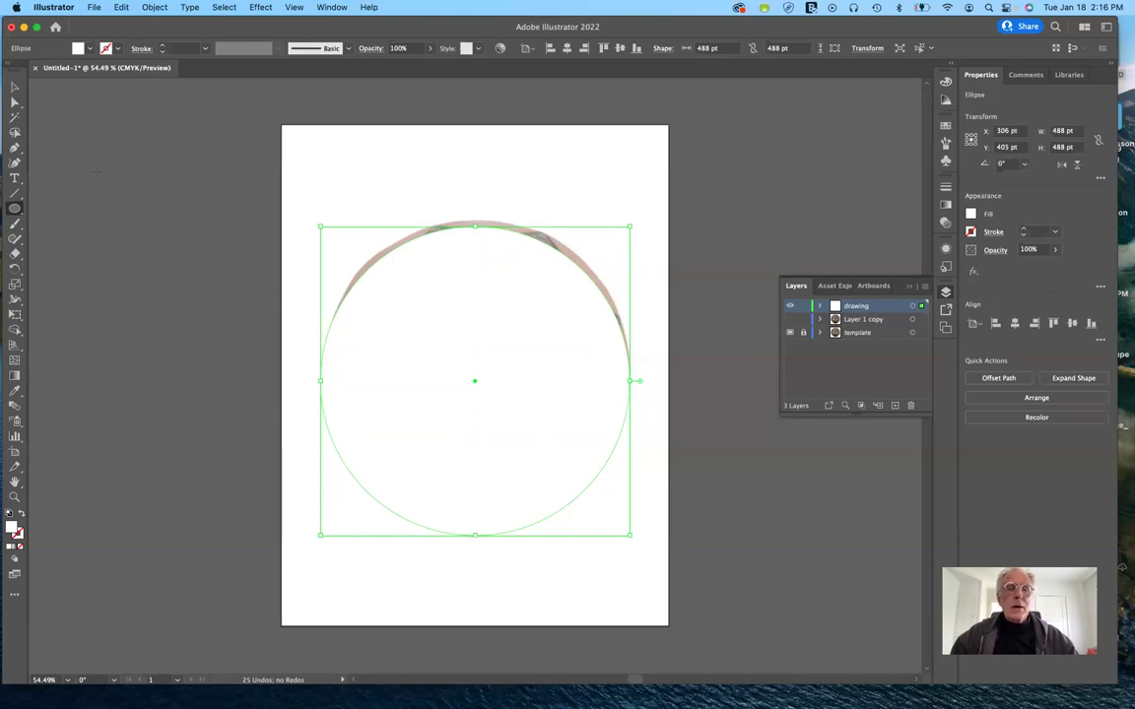
{"action": "left_click", "coordinate": [14, 88]}
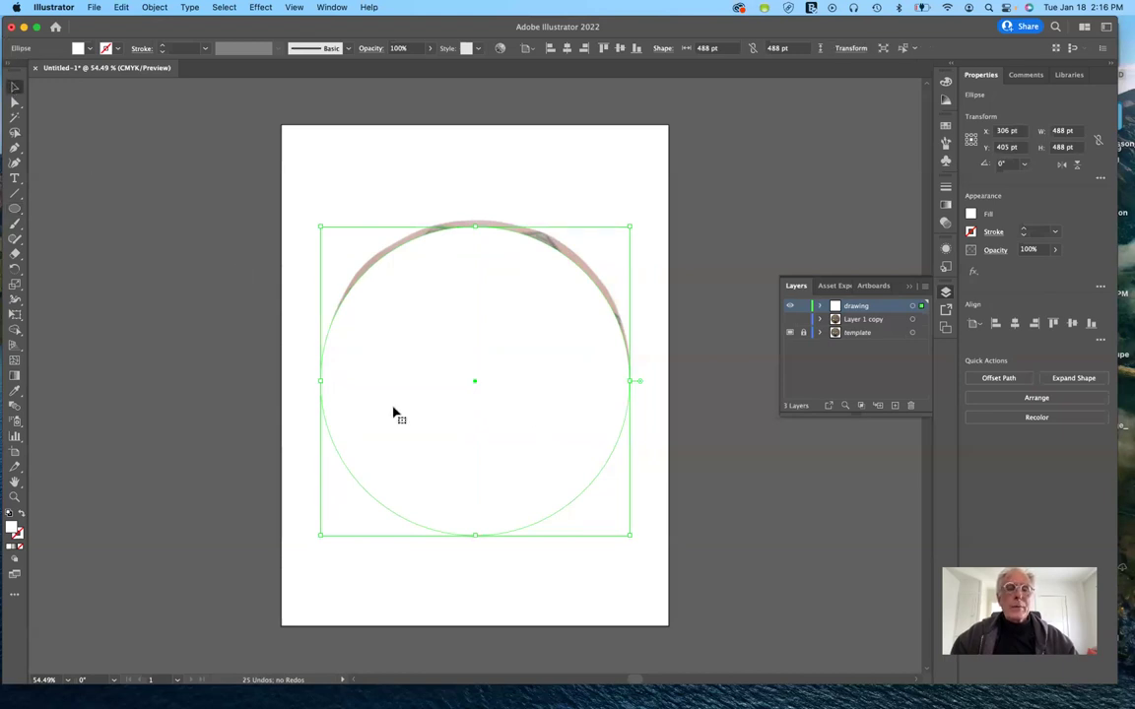
{"action": "left_click_drag", "start_coordinate": [453, 427], "coordinate": [454, 423]}
{"action": "key", "text": "Right"}
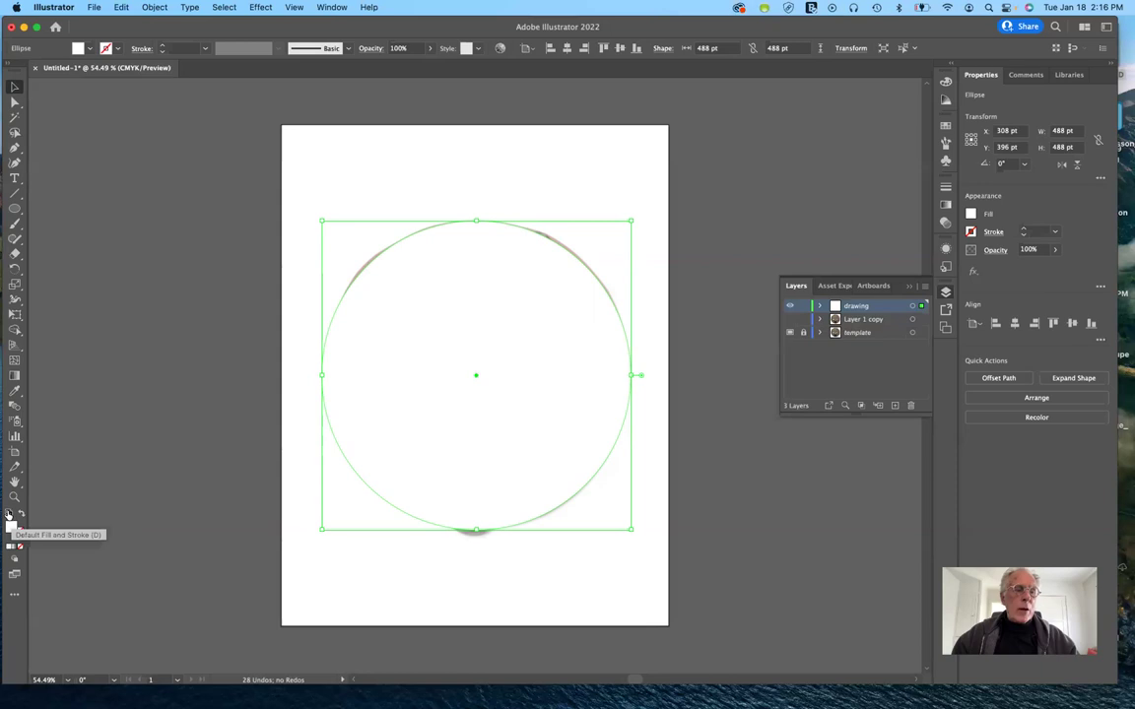
Reset the circle to default colours and set its fill to None
{"action": "left_click", "coordinate": [9, 513]}
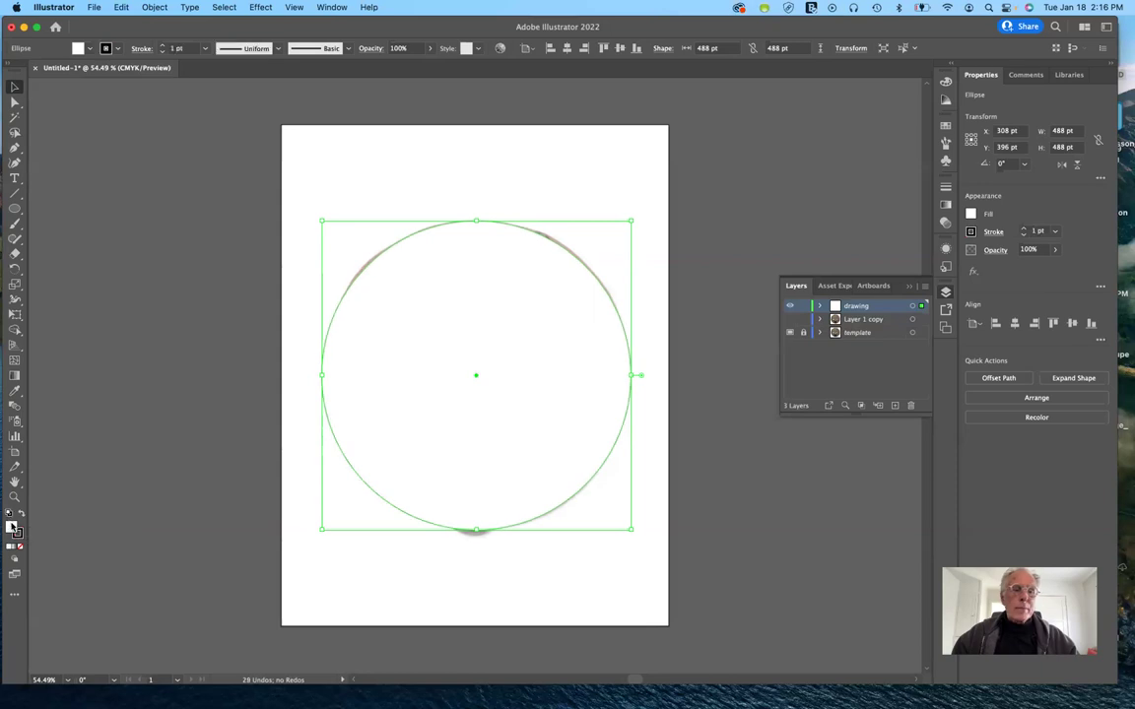
{"action": "left_click", "coordinate": [12, 527]}
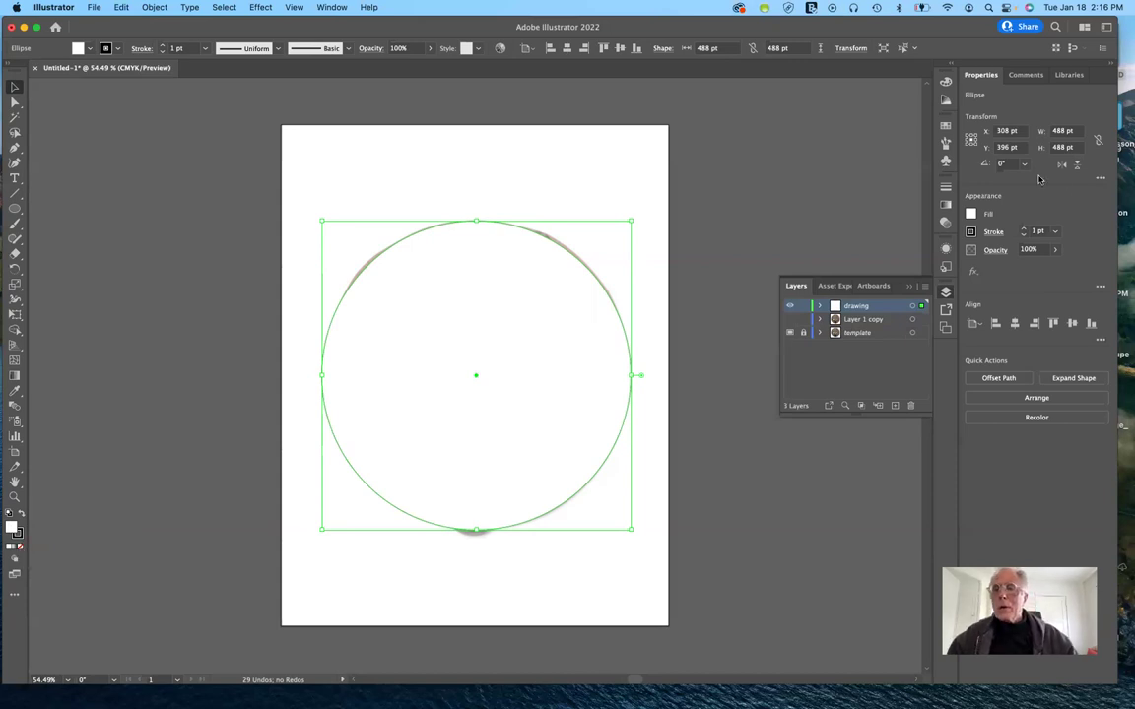
{"action": "left_click", "coordinate": [972, 213]}
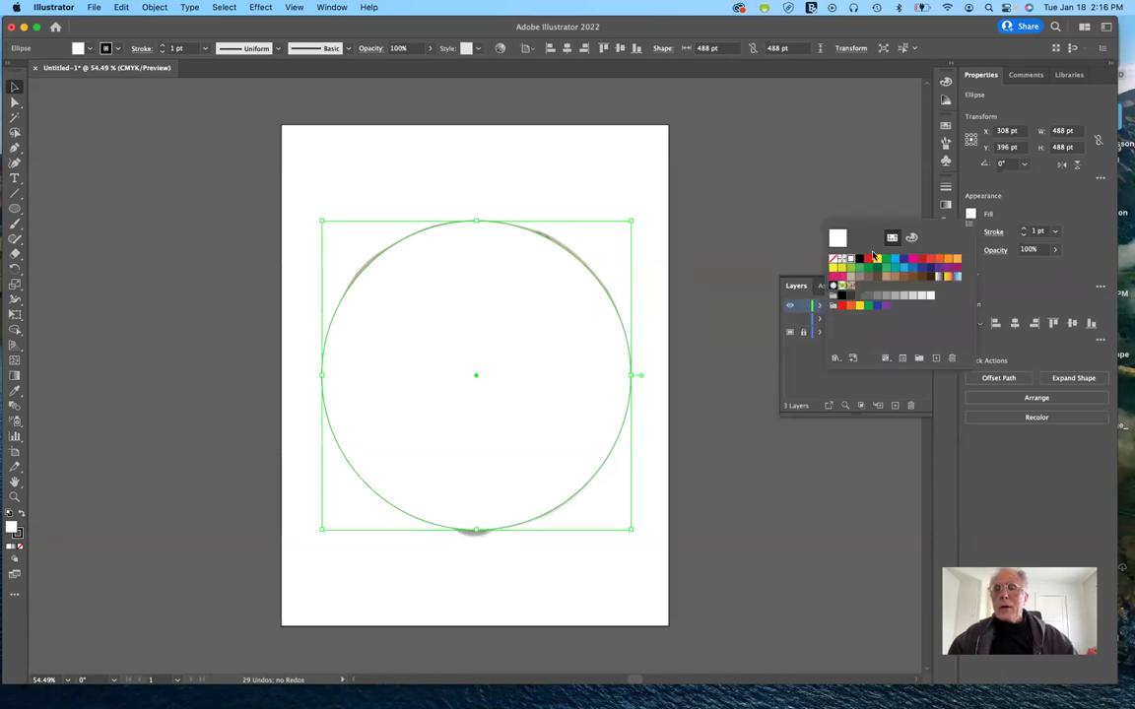
{"action": "left_click", "coordinate": [834, 259]}
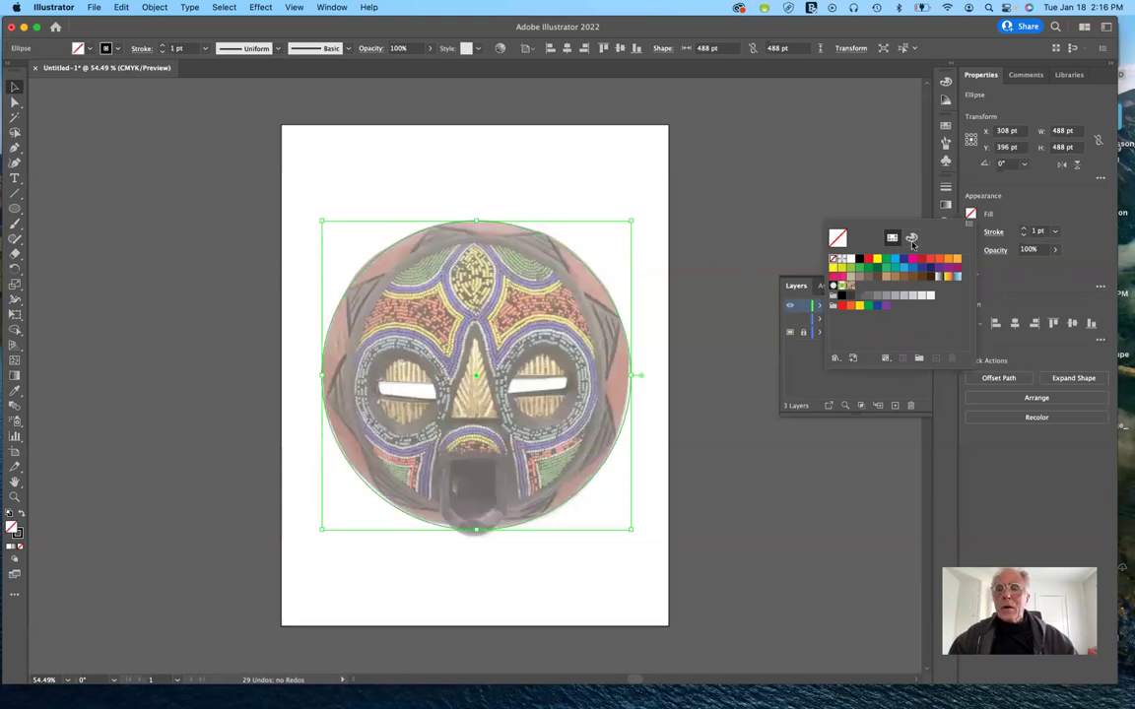
{"action": "left_click", "coordinate": [1036, 190]}
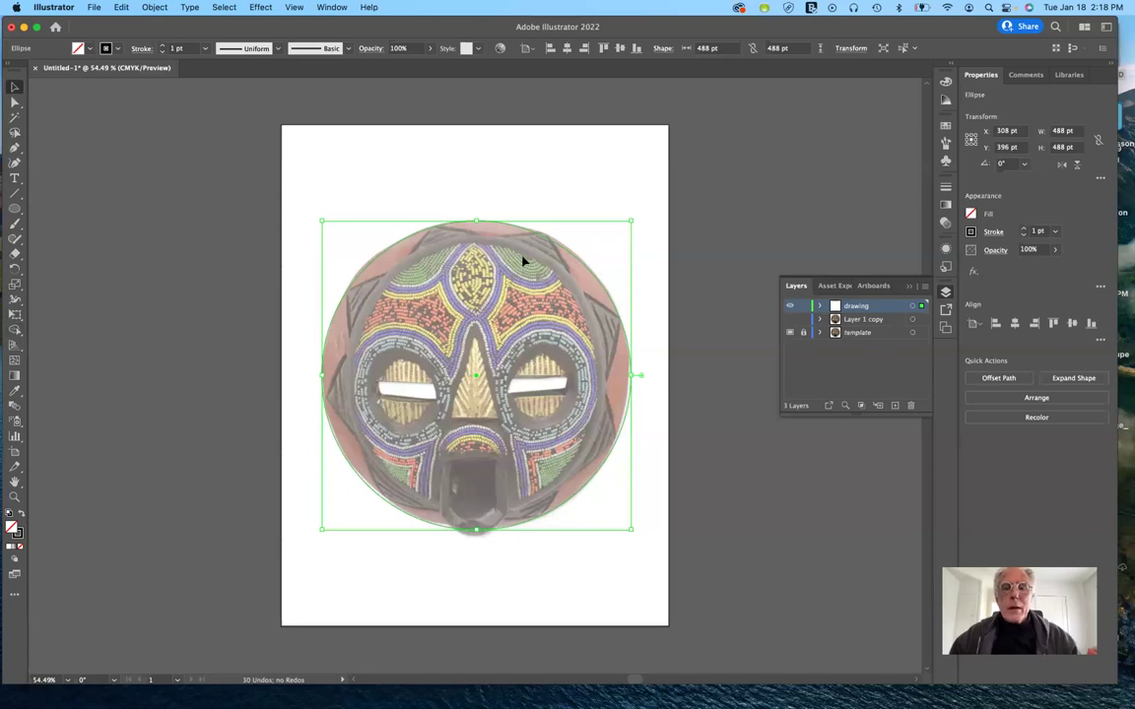
Give the outer Ellipse a 2 pt stroke weight and lock it in the drawing layer
{"action": "left_click", "coordinate": [820, 307]}
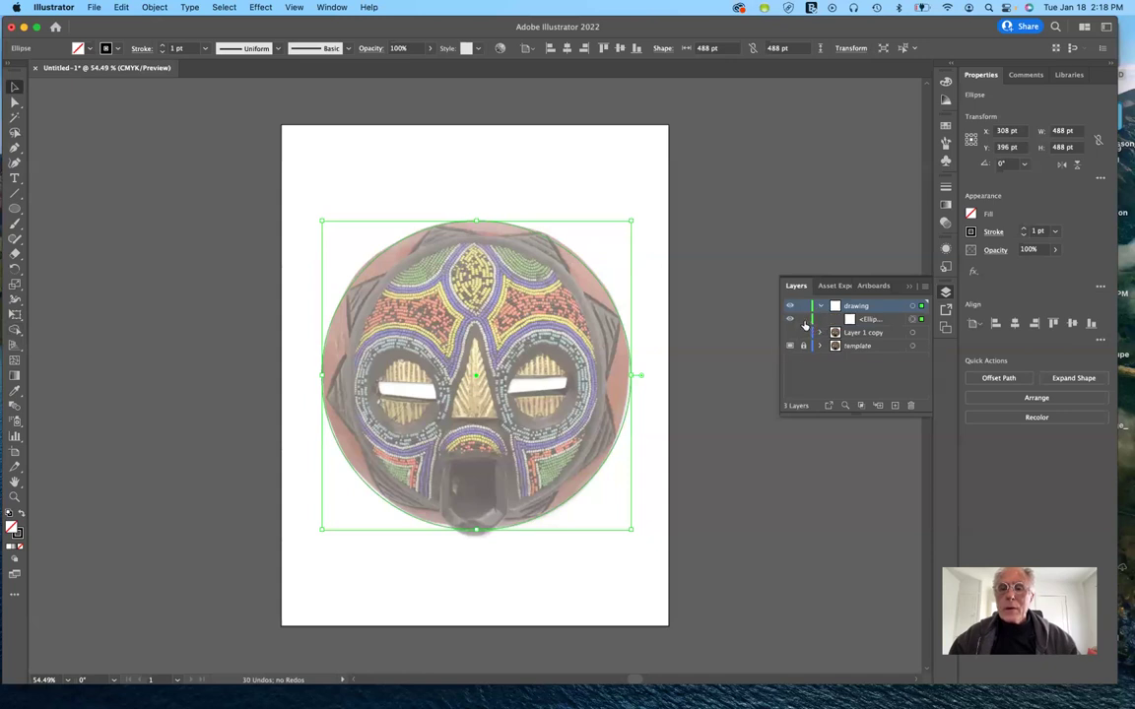
{"action": "left_click", "coordinate": [804, 320]}
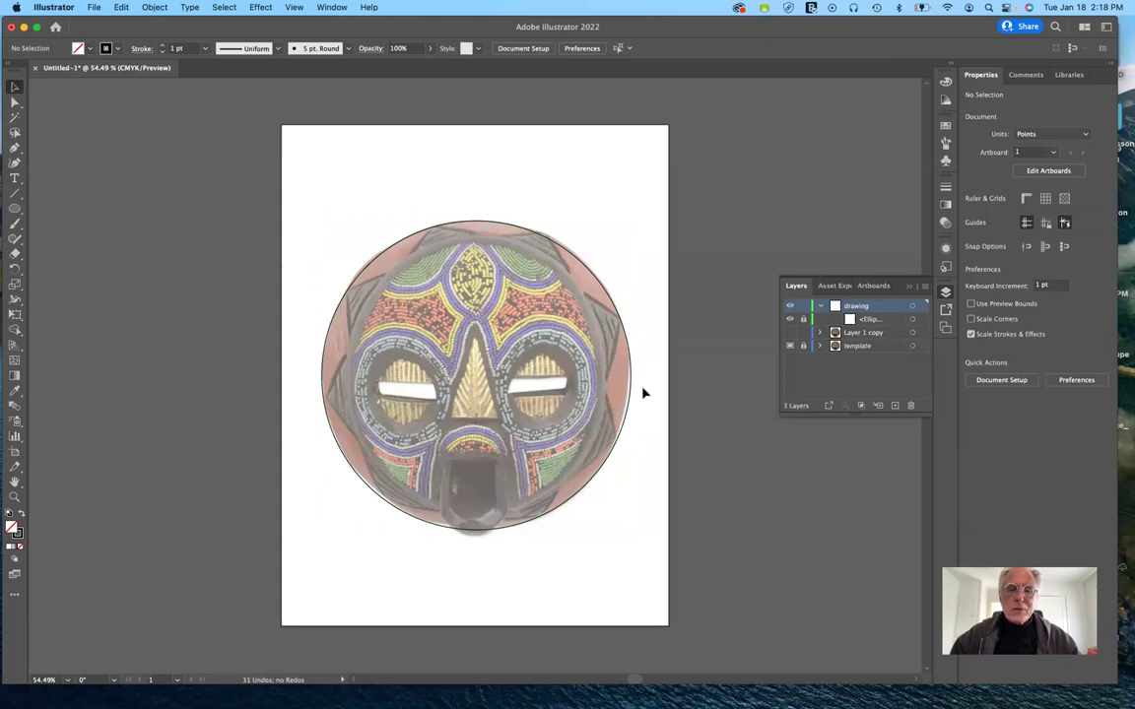
{"action": "left_click", "coordinate": [804, 320]}
{"action": "left_click", "coordinate": [849, 320]}
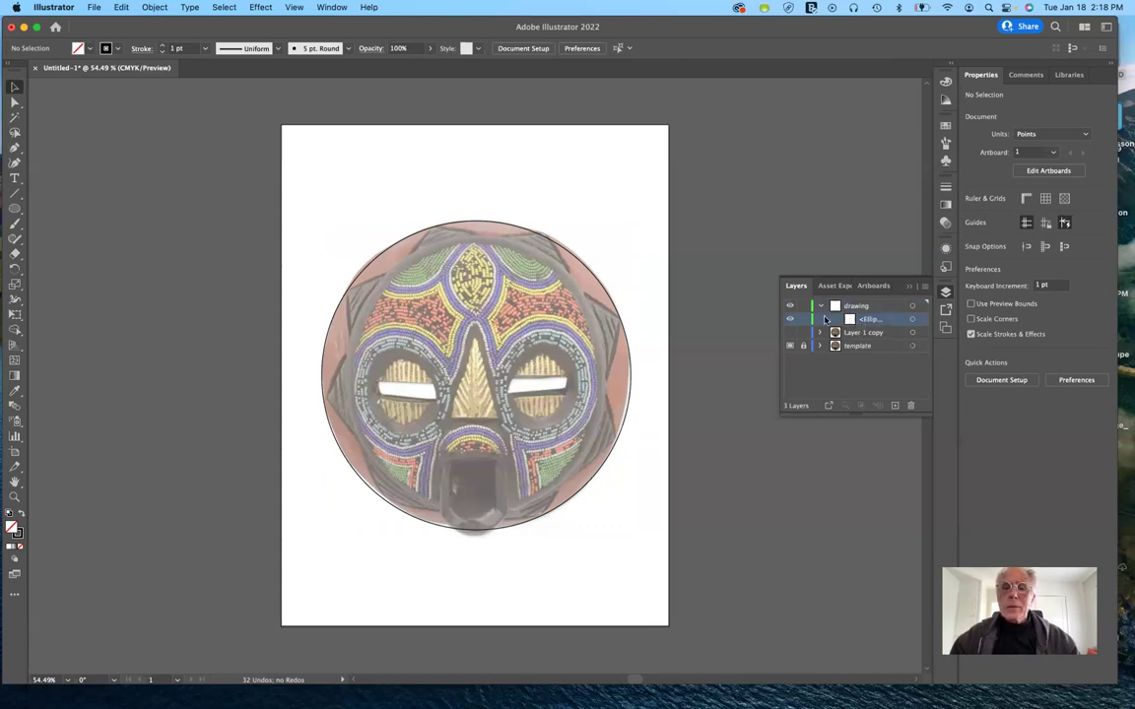
{"action": "left_click", "coordinate": [624, 328]}
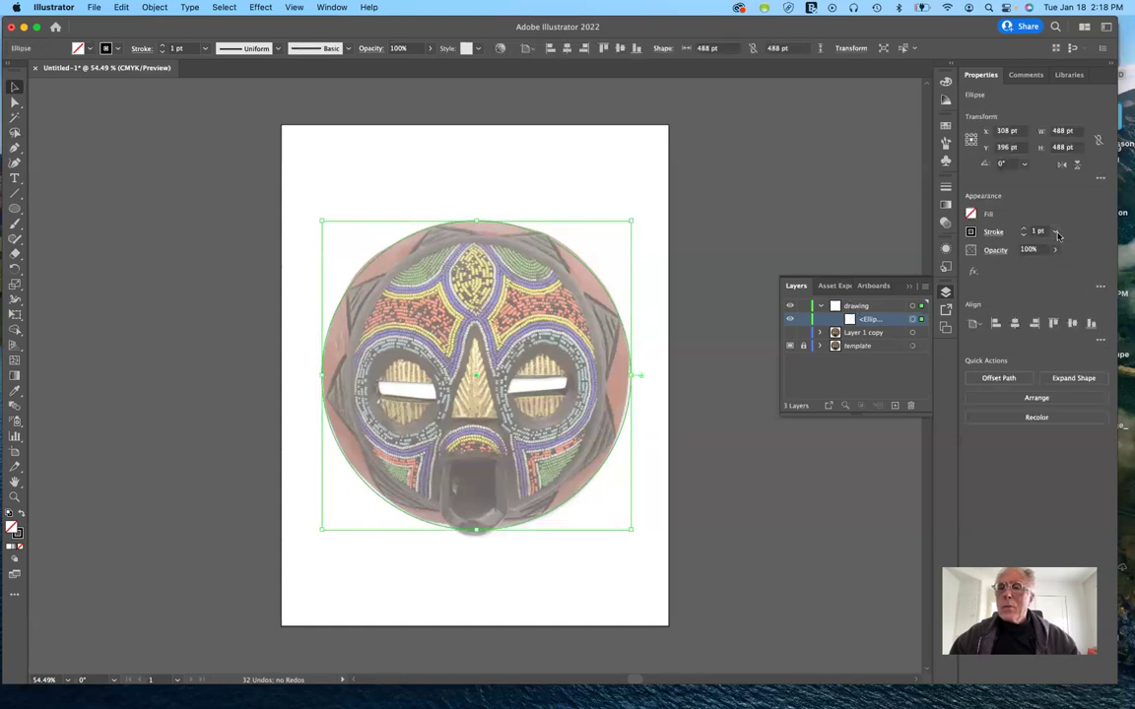
{"action": "left_click", "coordinate": [1056, 232]}
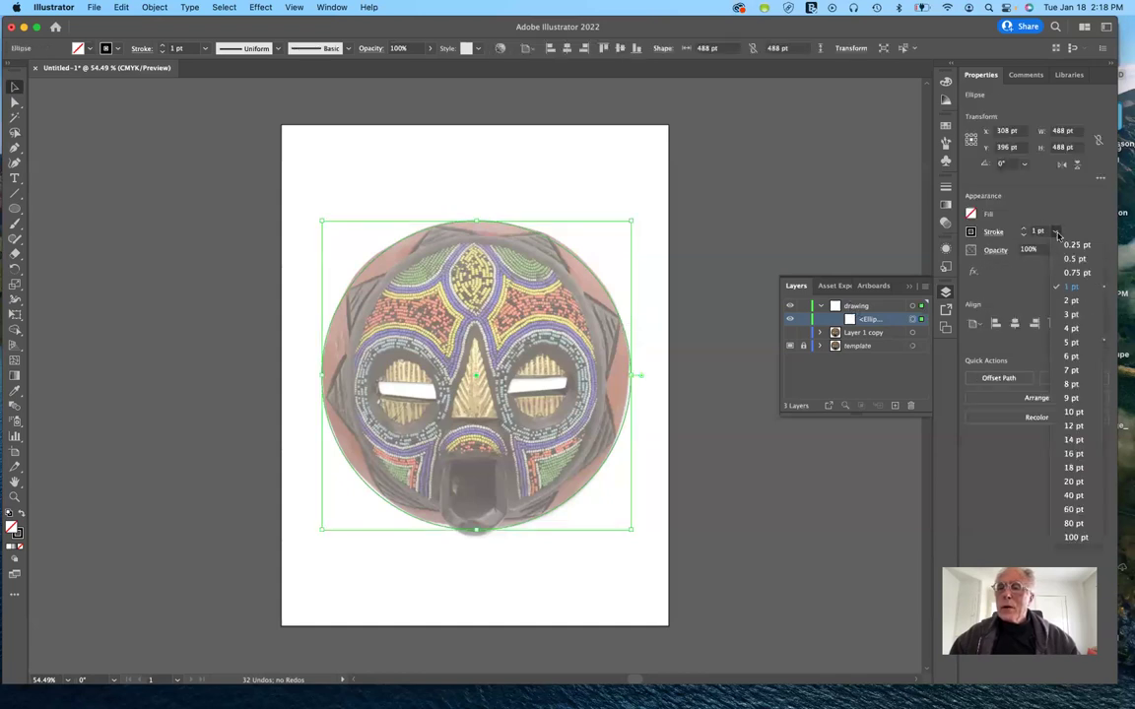
{"action": "left_click", "coordinate": [1071, 301]}
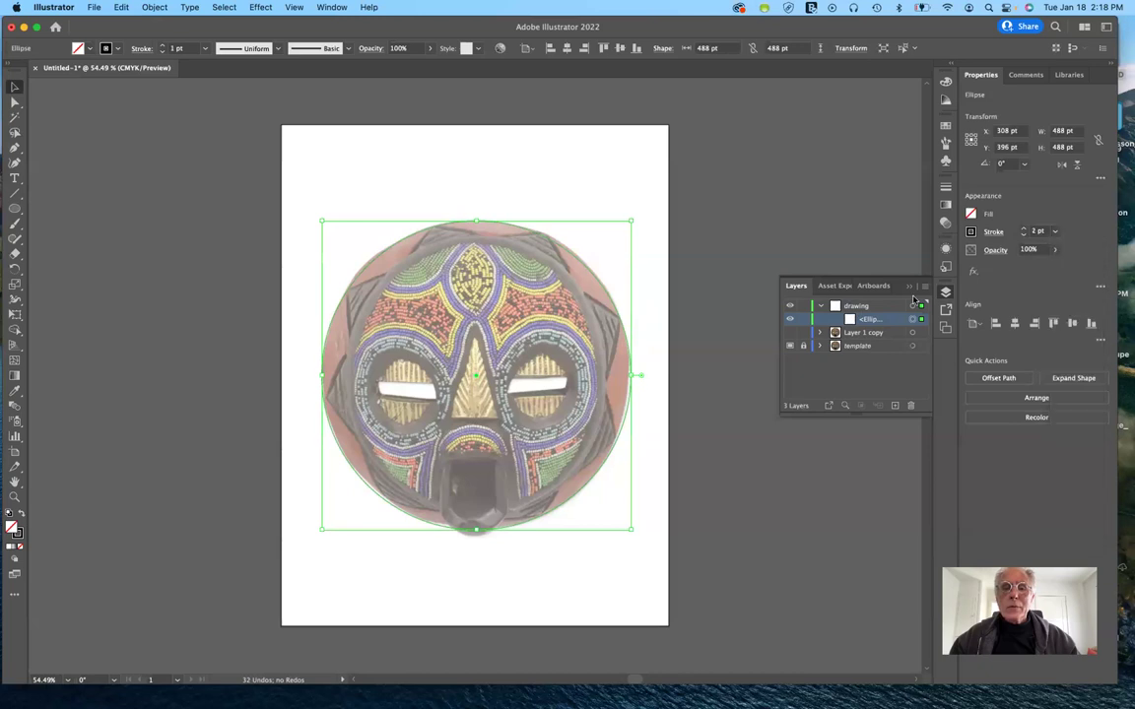
{"action": "left_click", "coordinate": [661, 288]}
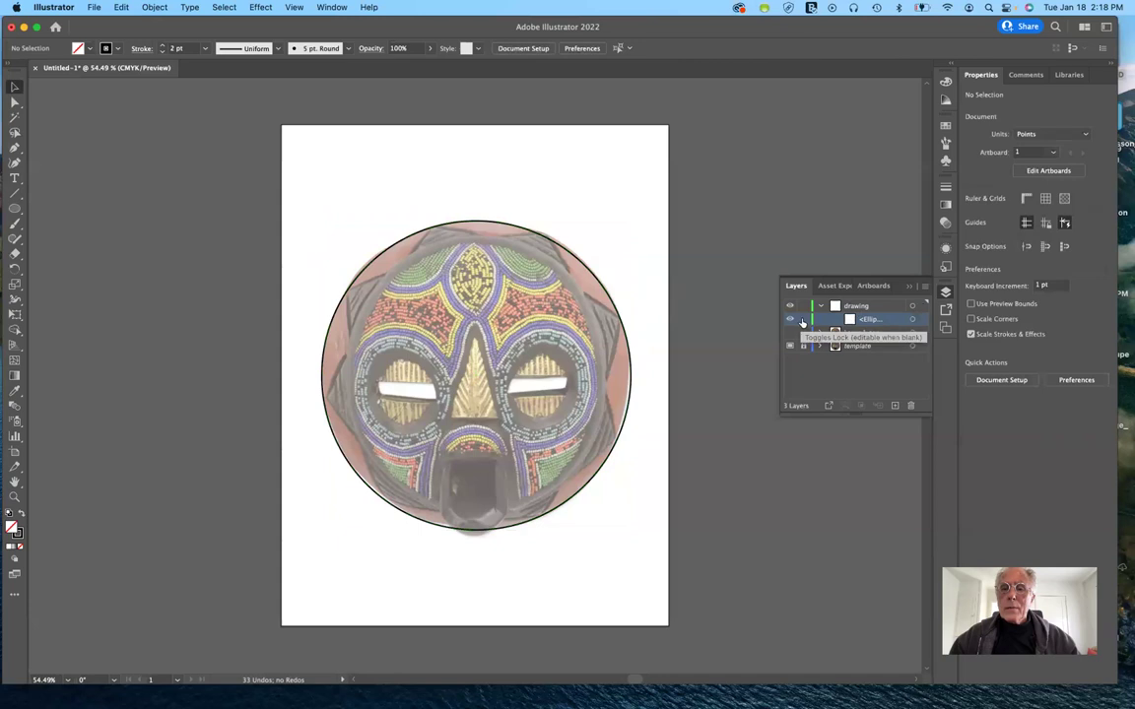
{"action": "left_click", "coordinate": [803, 320]}
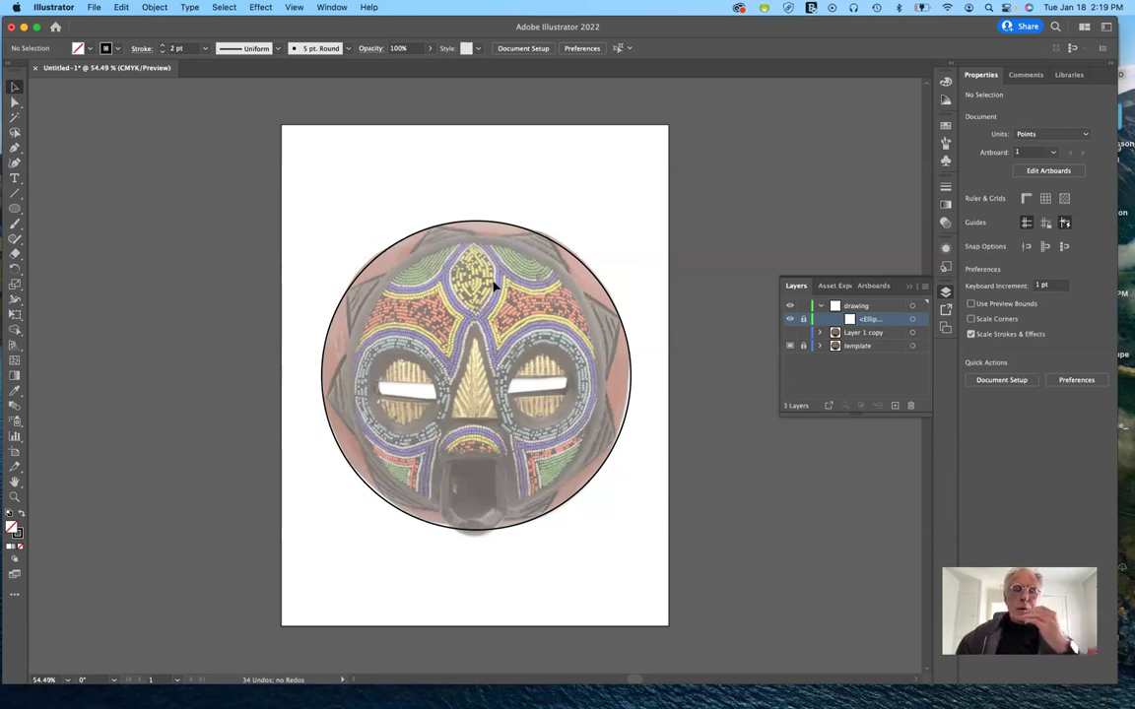
{"action": "left_click", "coordinate": [14, 561]}
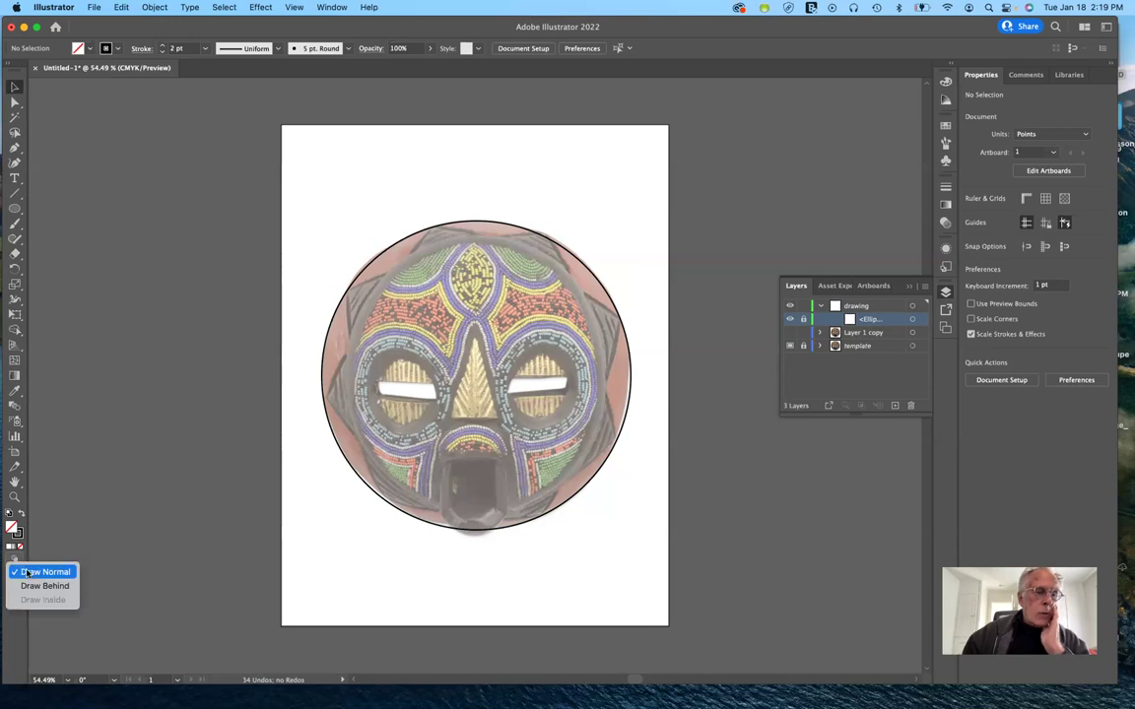
{"action": "left_click", "coordinate": [88, 483]}
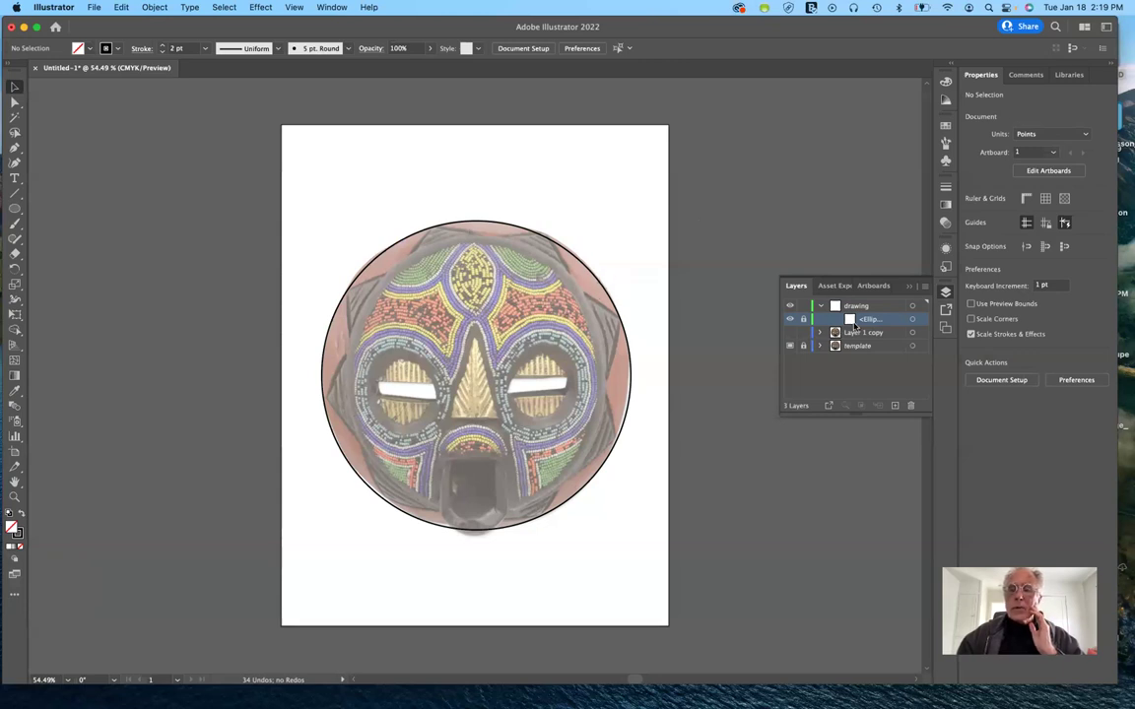
{"action": "left_click", "coordinate": [804, 320]}
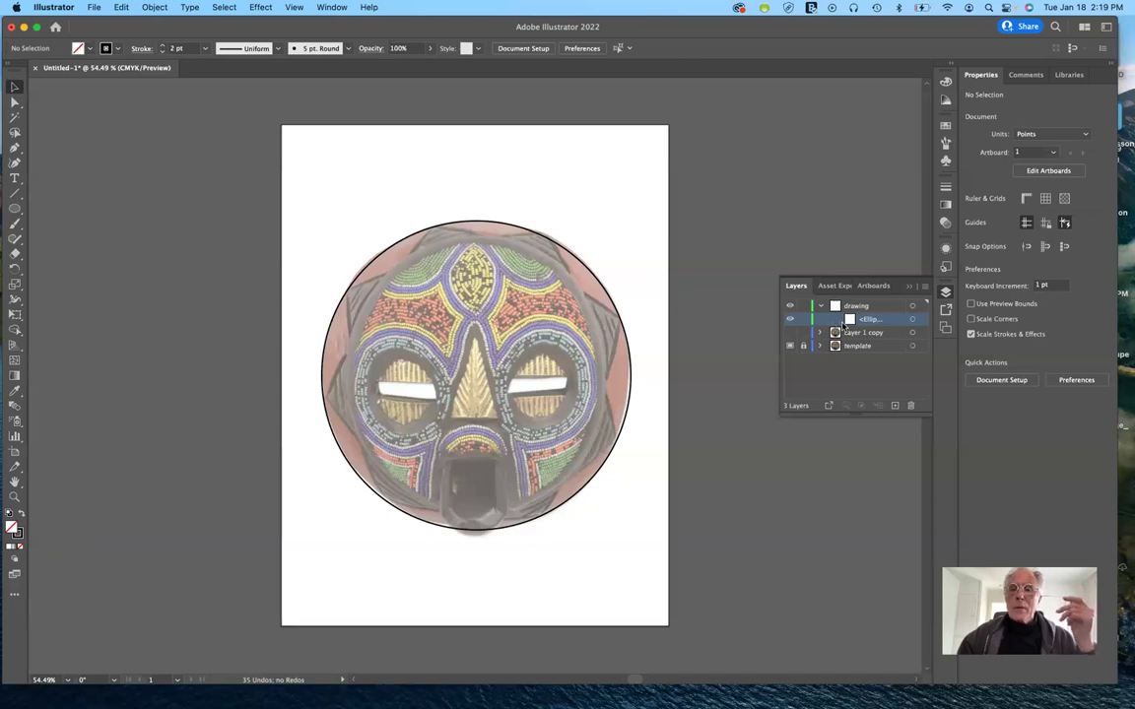
{"action": "left_click", "coordinate": [628, 357]}
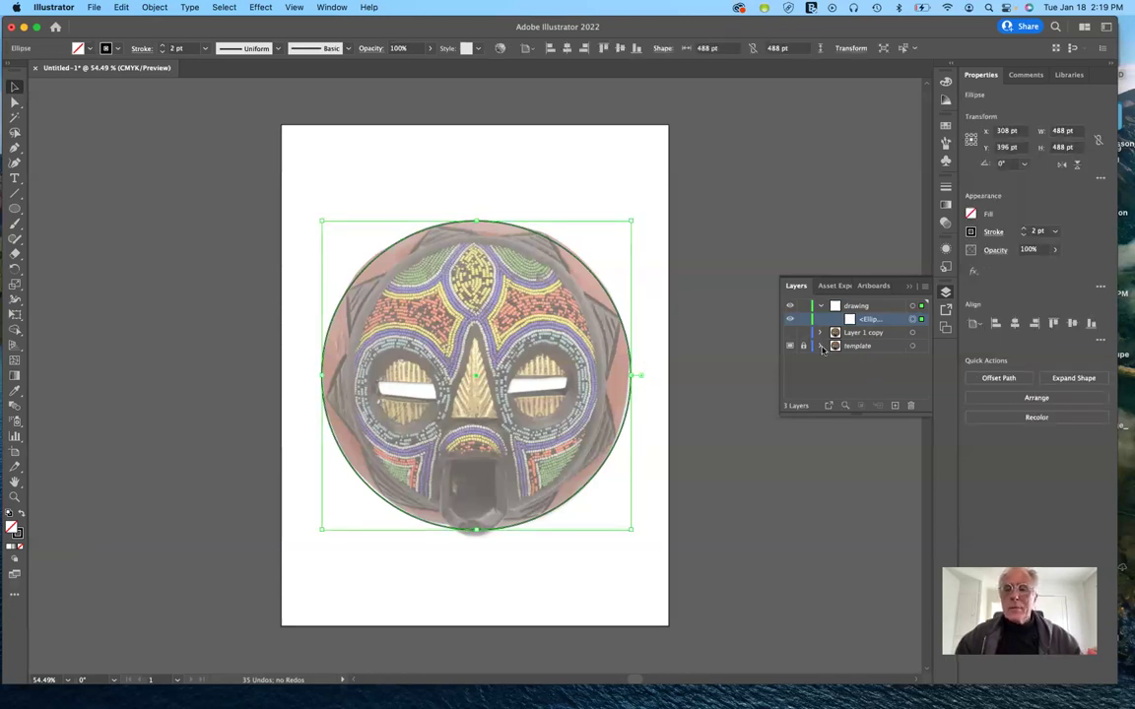
{"action": "left_click", "coordinate": [803, 319]}
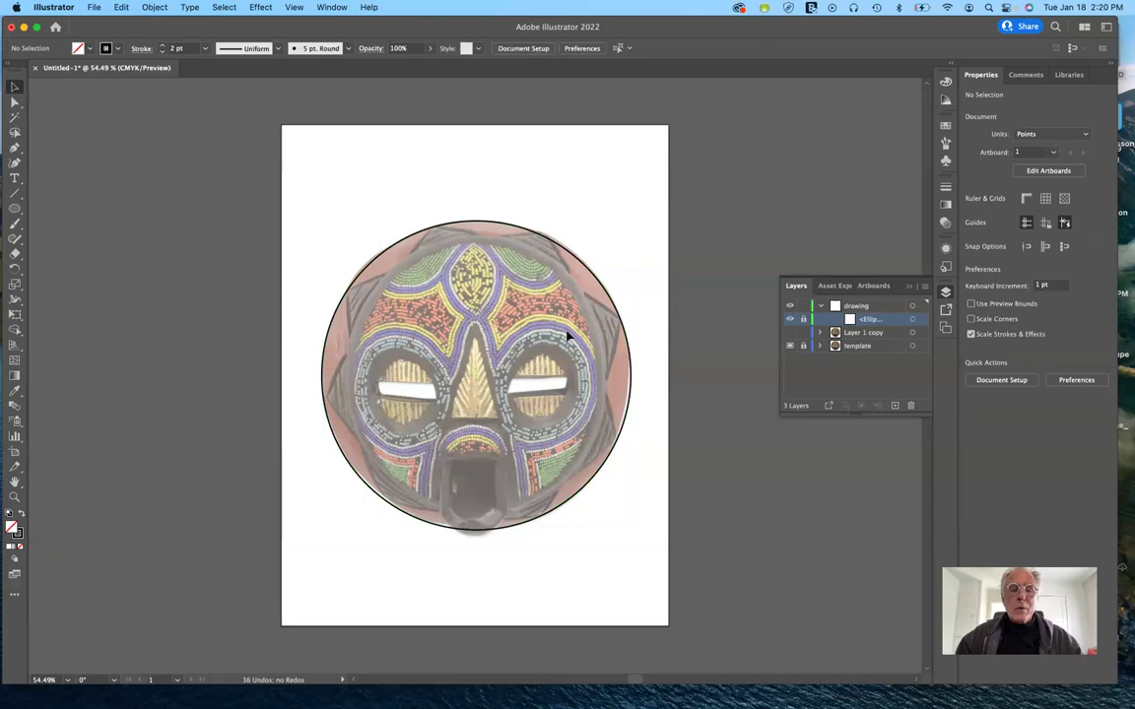
Paste a copy of the circle in front and shrink it to about 409 pt wide
{"action": "left_click", "coordinate": [121, 7]}
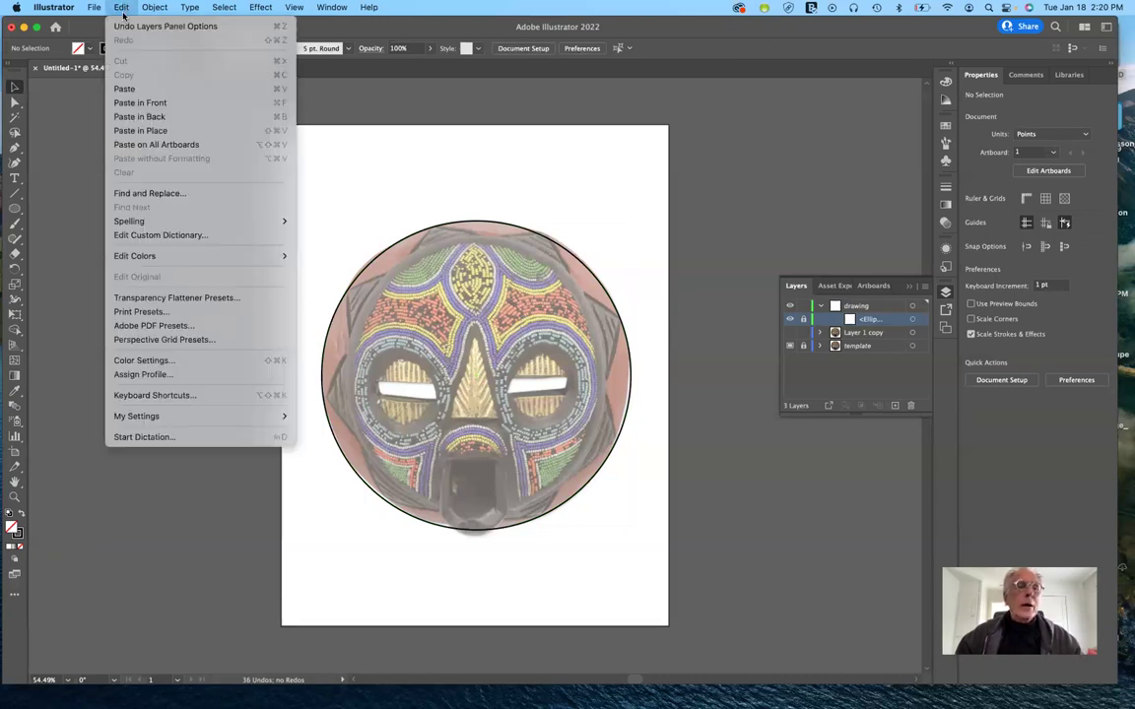
{"action": "left_click", "coordinate": [146, 107]}
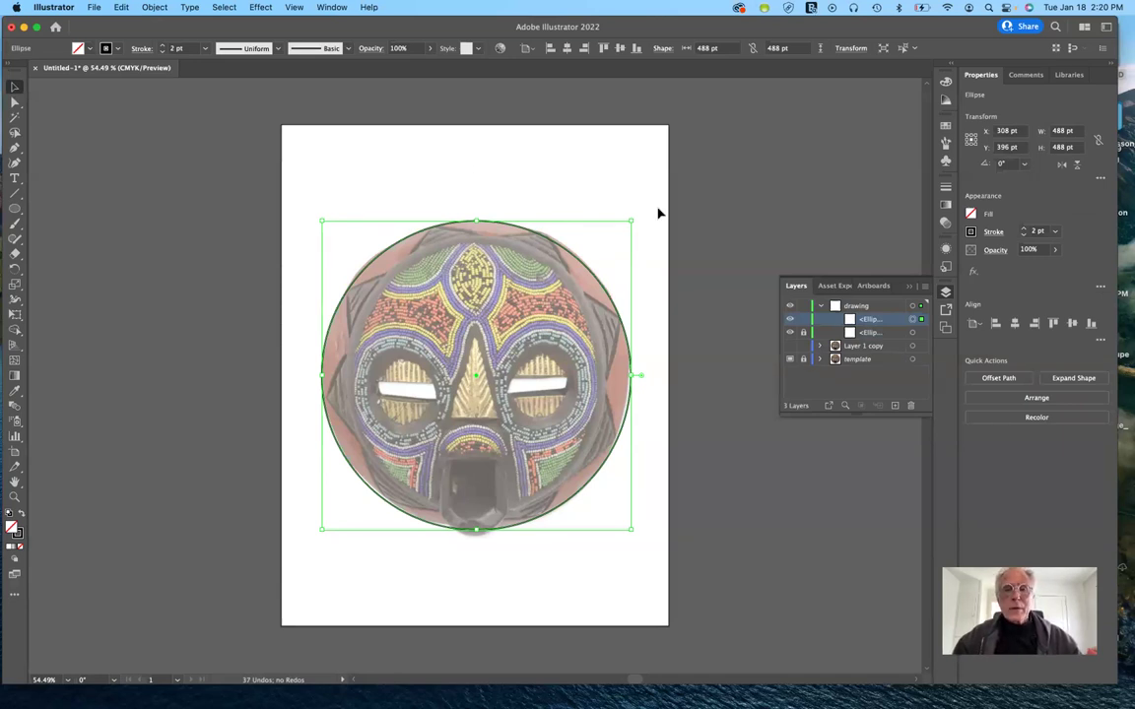
{"action": "left_click_drag", "start_coordinate": [633, 218], "coordinate": [607, 238]}
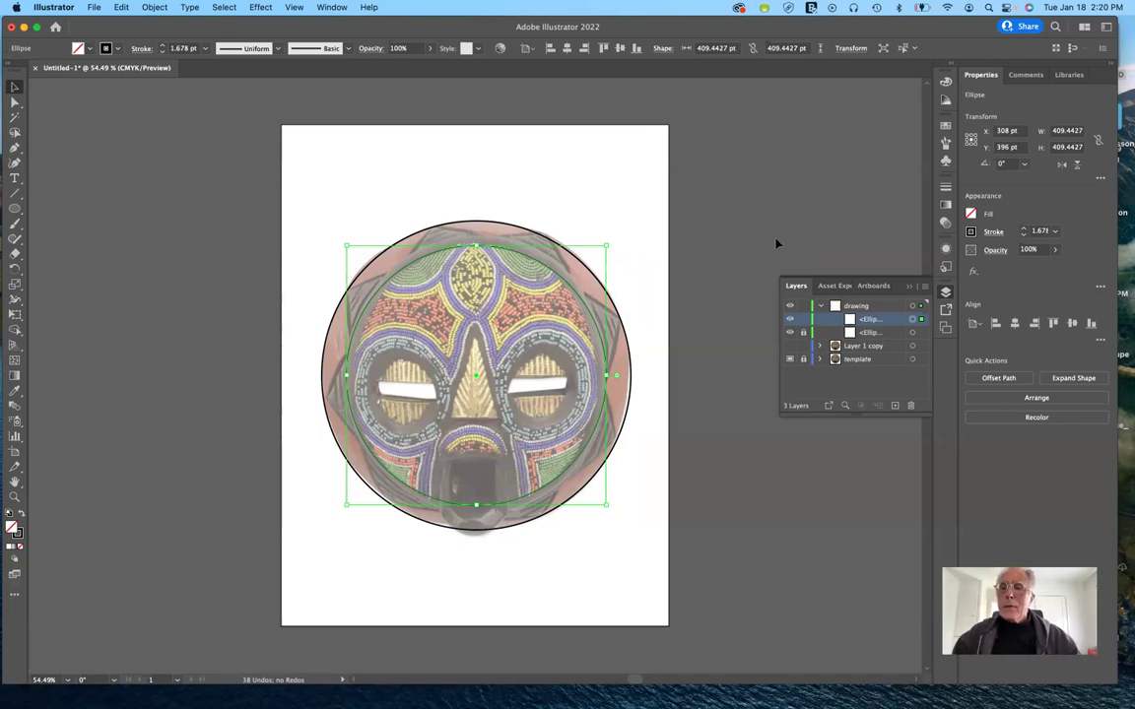
Raise the inner circle's stroke weight to 27 pt
{"action": "left_click", "coordinate": [1024, 229]}
{"action": "left_click", "coordinate": [1024, 228]}
{"action": "left_click", "coordinate": [1023, 228]}
{"action": "left_click", "coordinate": [1024, 229]}
{"action": "left_click", "coordinate": [1024, 228]}
{"action": "left_click", "coordinate": [1024, 228]}
{"action": "left_click", "coordinate": [1023, 229]}
{"action": "left_click", "coordinate": [1023, 229]}
{"action": "left_click", "coordinate": [1023, 229]}
{"action": "left_click", "coordinate": [1024, 228]}
{"action": "left_click", "coordinate": [1023, 229]}
{"action": "left_click", "coordinate": [1024, 228]}
{"action": "left_click", "coordinate": [1024, 228]}
{"action": "left_click", "coordinate": [1024, 228]}
{"action": "left_click", "coordinate": [1024, 228]}
{"action": "left_click", "coordinate": [1023, 228]}
{"action": "left_click", "coordinate": [1023, 228]}
{"action": "left_click", "coordinate": [1023, 228]}
{"action": "left_click", "coordinate": [1023, 228]}
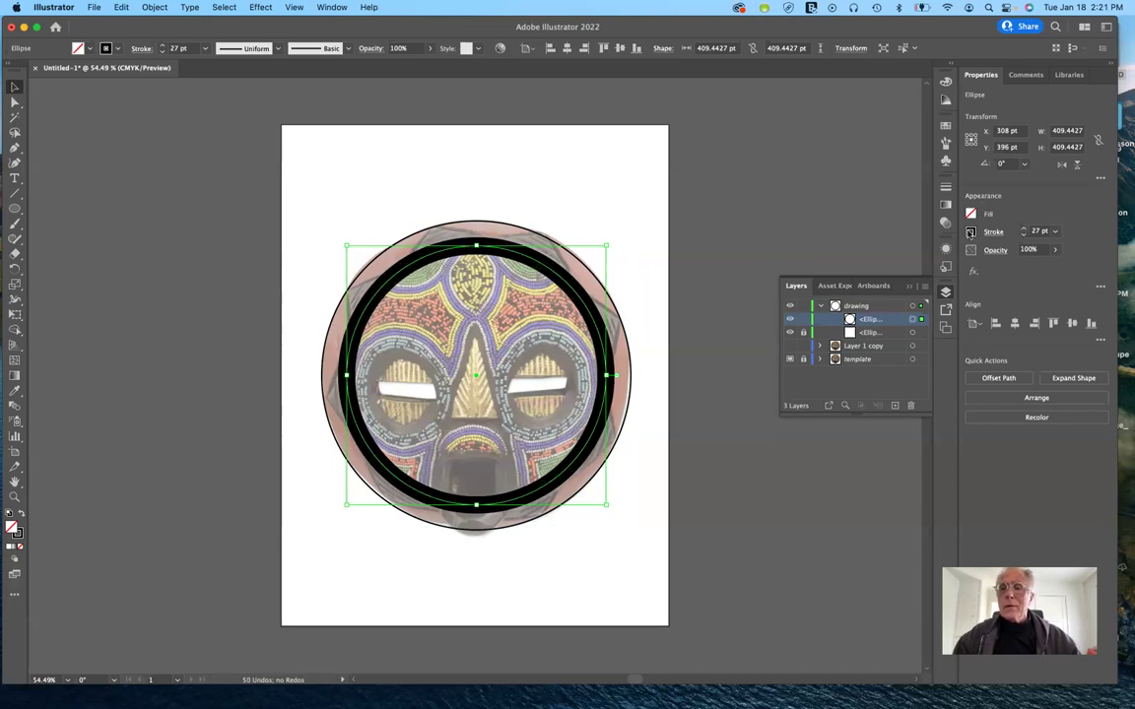
Change the inner circle's 27 pt stroke colour from black to red
{"action": "left_click", "coordinate": [971, 232]}
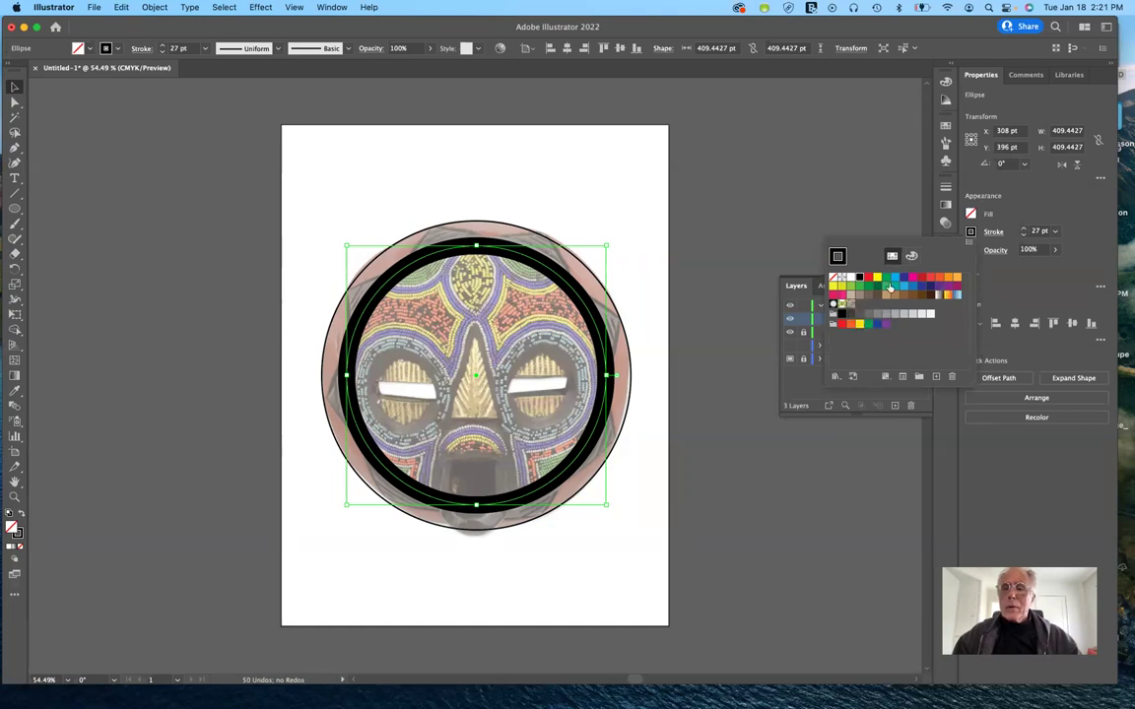
{"action": "left_click", "coordinate": [931, 283]}
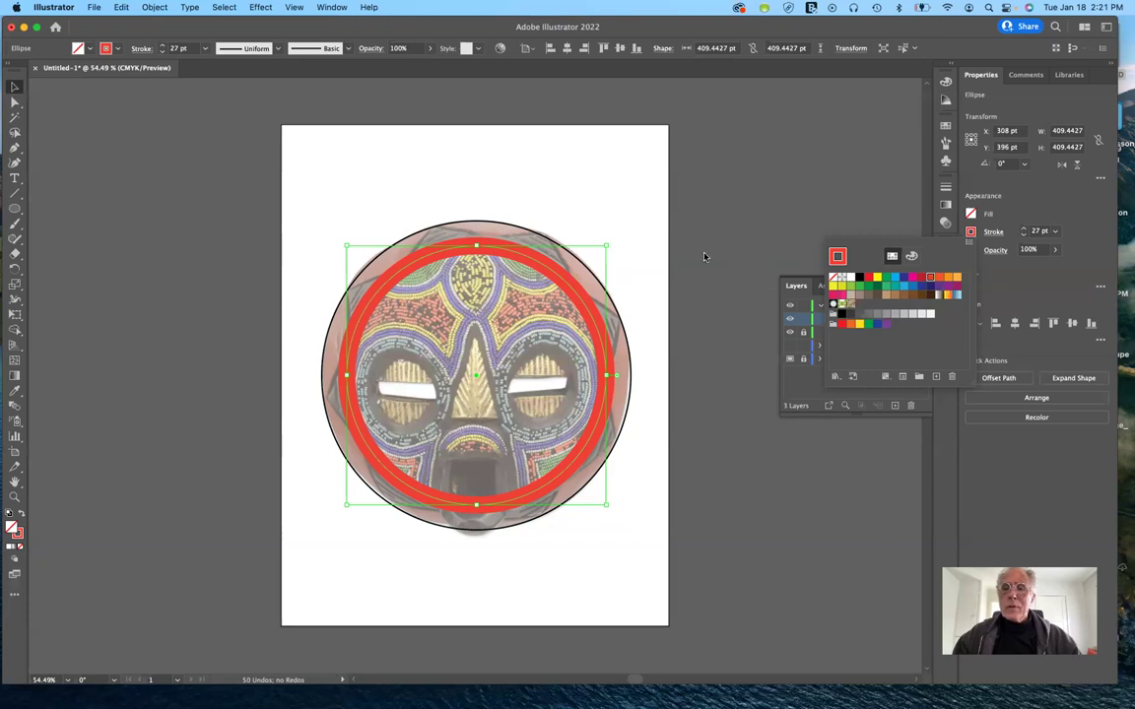
{"action": "left_click", "coordinate": [647, 233]}
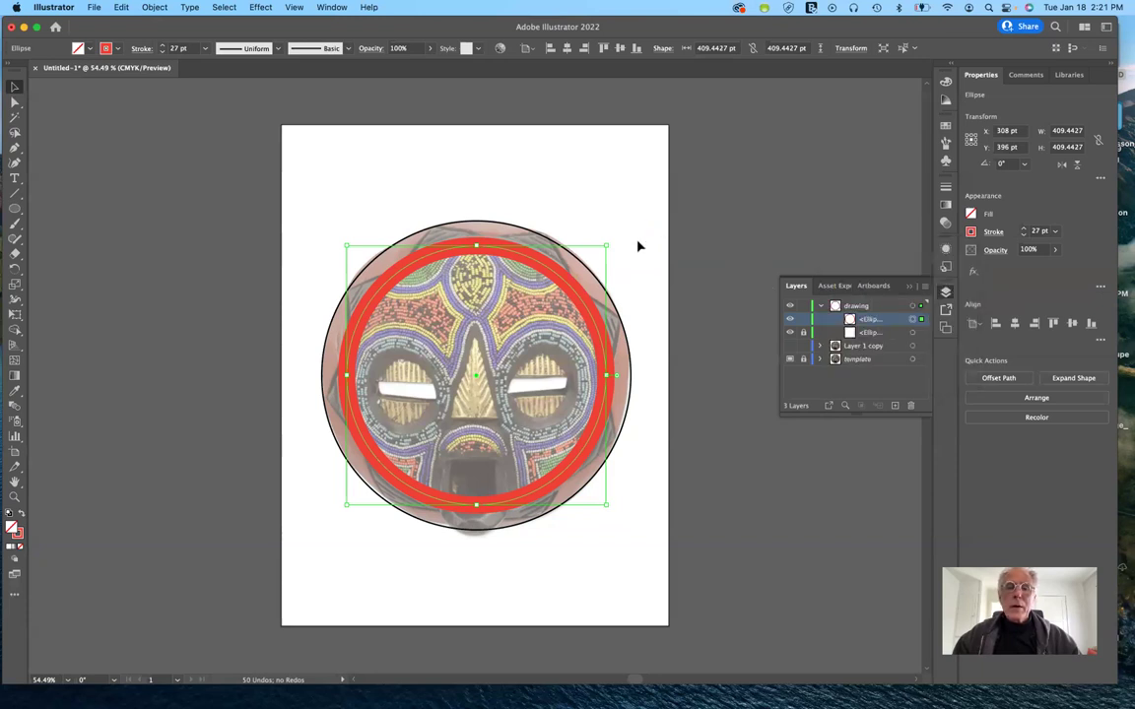
Reduce the red ring's stroke weight to 12 pt and lock it in Layers
{"action": "left_click", "coordinate": [641, 456]}
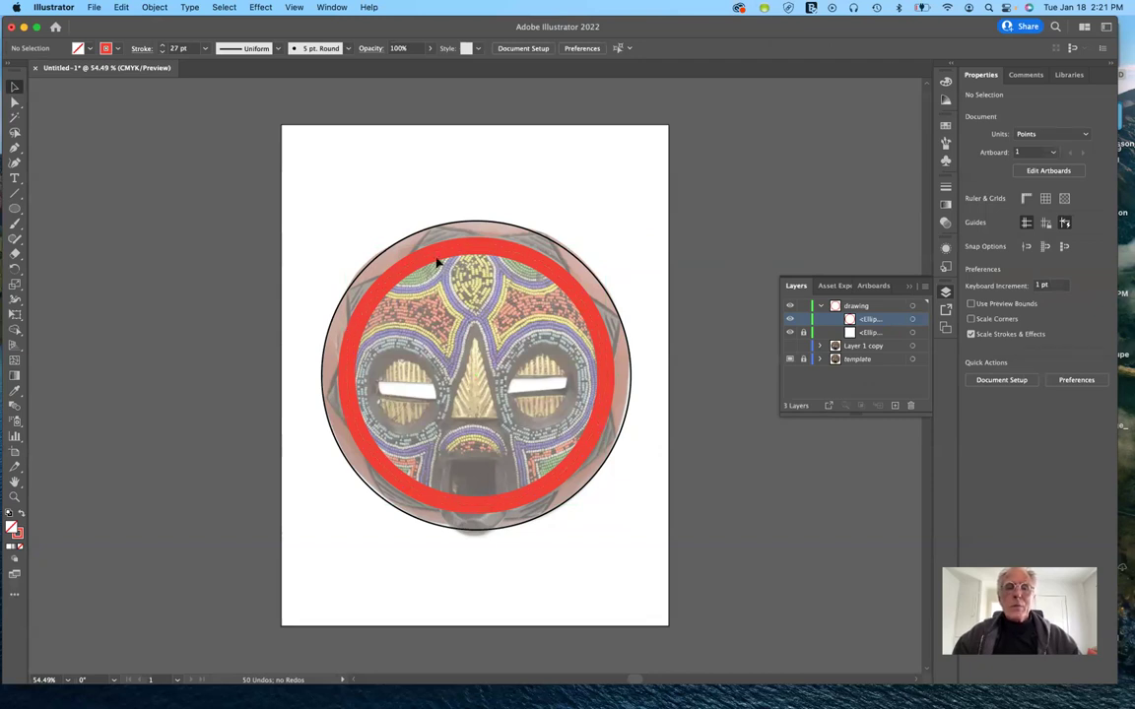
{"action": "left_click", "coordinate": [596, 322]}
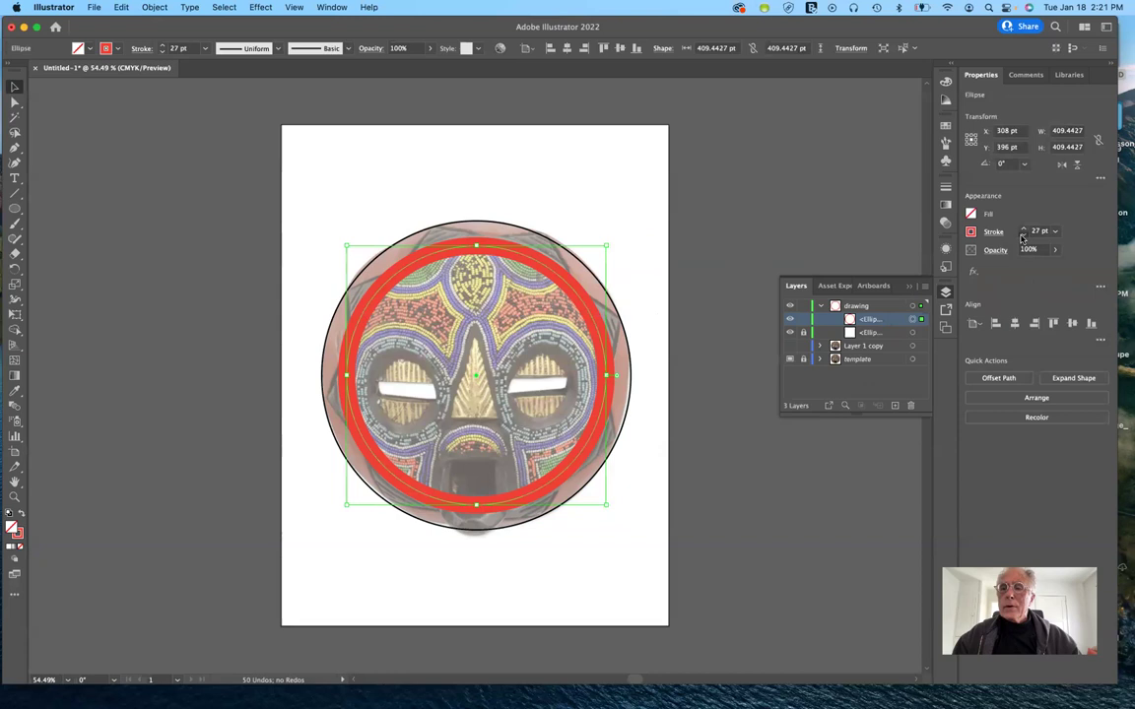
{"action": "left_click", "coordinate": [1022, 235]}
{"action": "left_click", "coordinate": [1022, 235]}
{"action": "left_click", "coordinate": [1022, 235]}
{"action": "left_click", "coordinate": [1023, 235]}
{"action": "left_click", "coordinate": [1022, 234]}
{"action": "left_click", "coordinate": [1022, 234]}
{"action": "left_click", "coordinate": [1022, 235]}
{"action": "left_click", "coordinate": [1023, 234]}
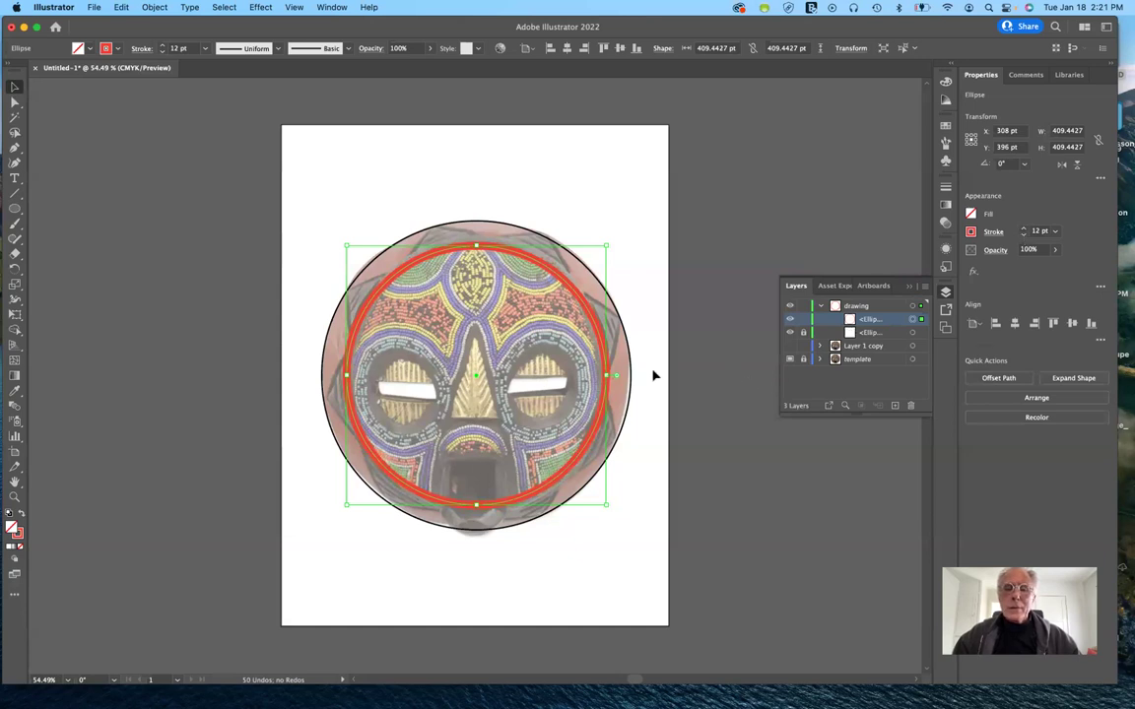
{"action": "left_click", "coordinate": [802, 320]}
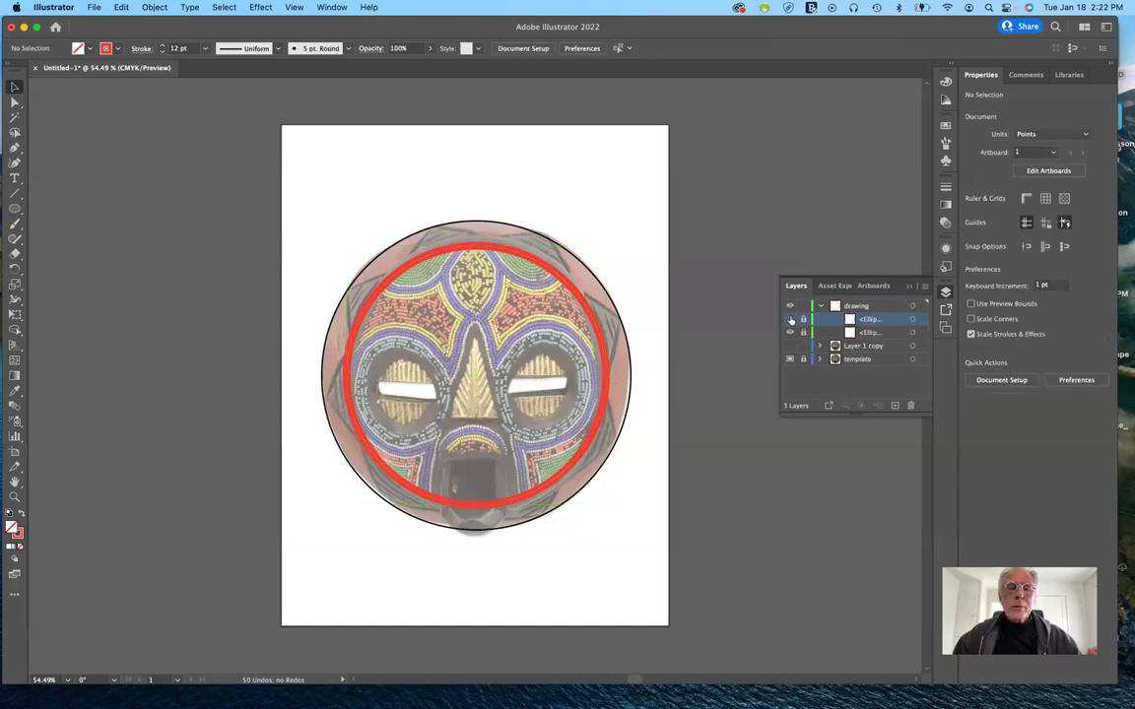
Hide the red Ellipse ring with its Layers visibility icon
{"action": "left_click", "coordinate": [790, 320]}
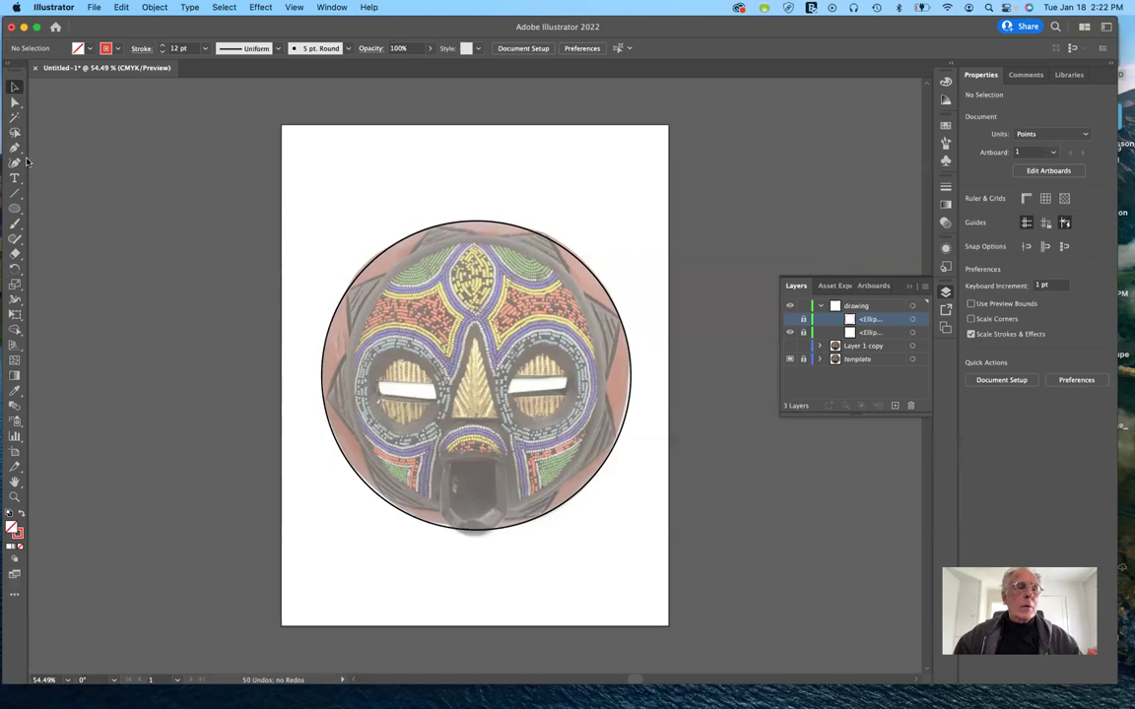
Draw an ellipse over the left eye slit and resize it to encircle the eye
{"action": "left_click", "coordinate": [15, 207]}
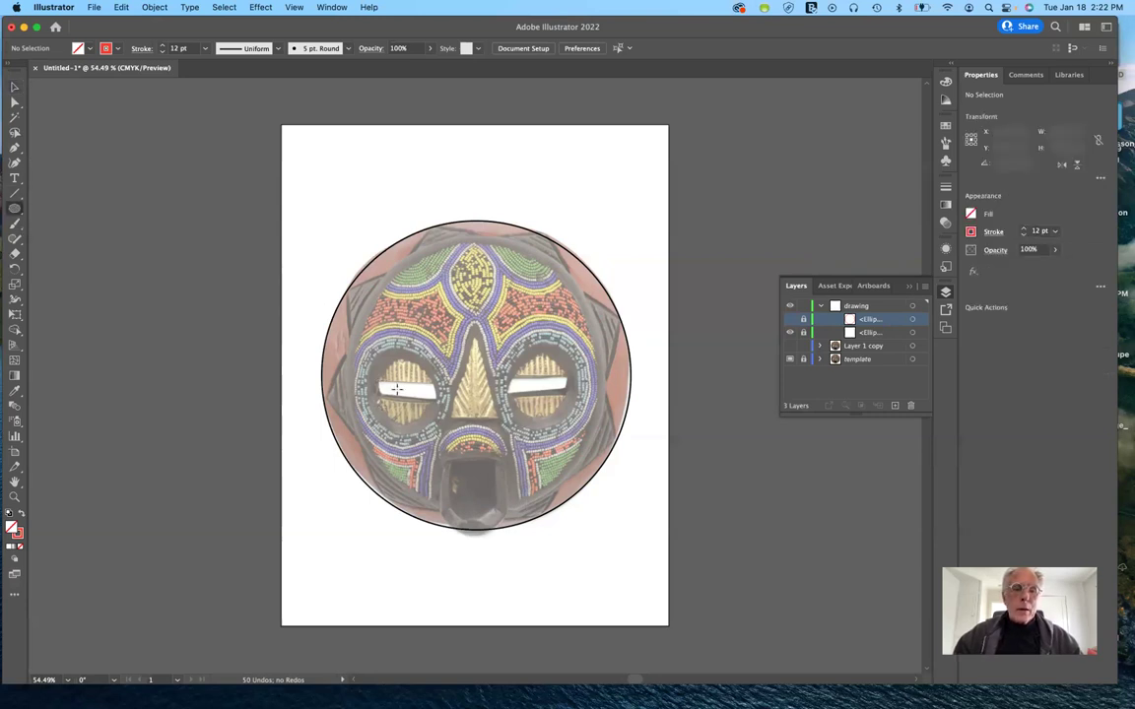
{"action": "left_click_drag", "start_coordinate": [399, 391], "coordinate": [469, 473]}
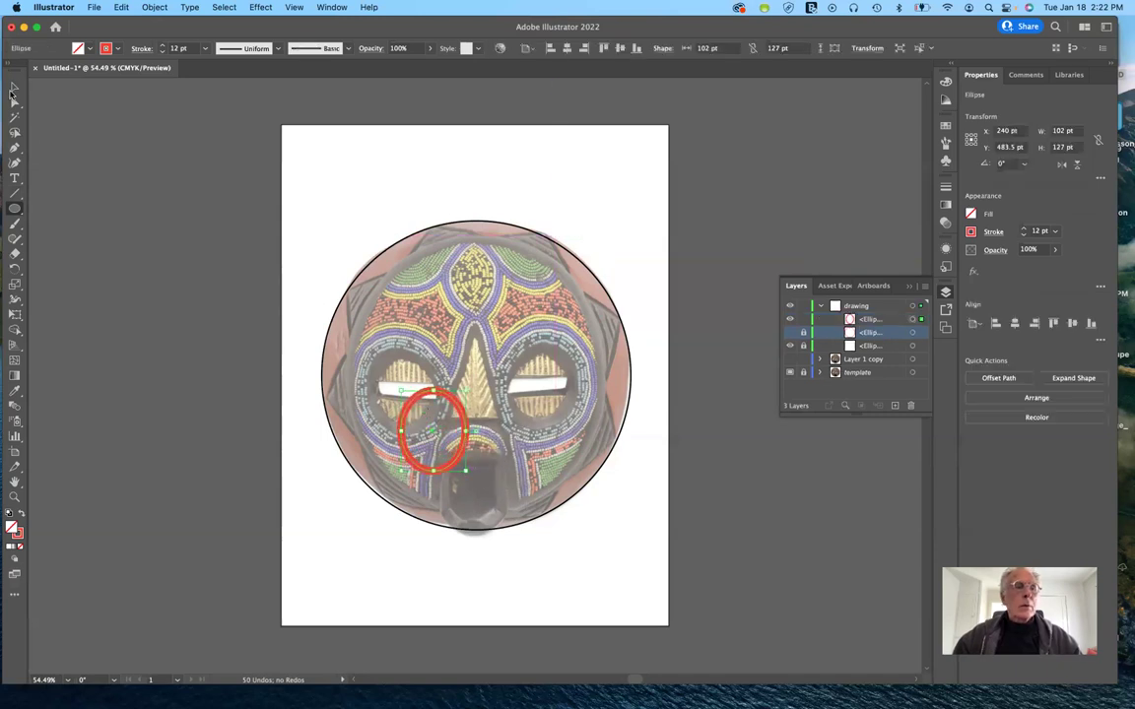
{"action": "key", "text": "v"}
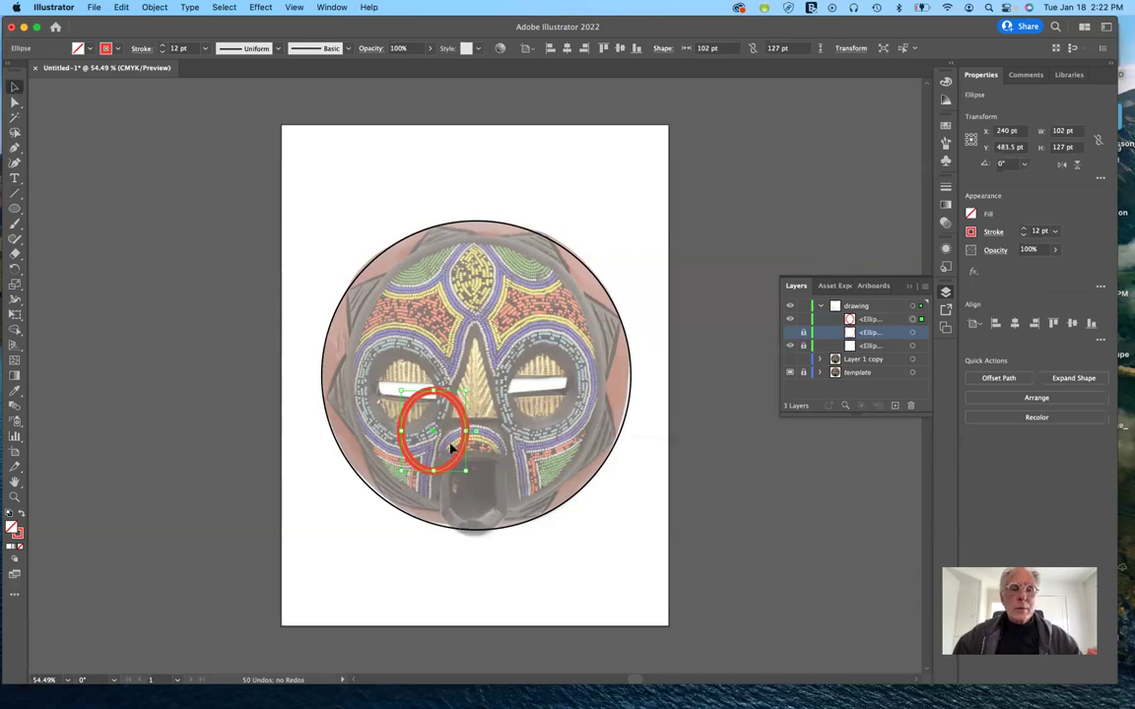
{"action": "left_click", "coordinate": [435, 400]}
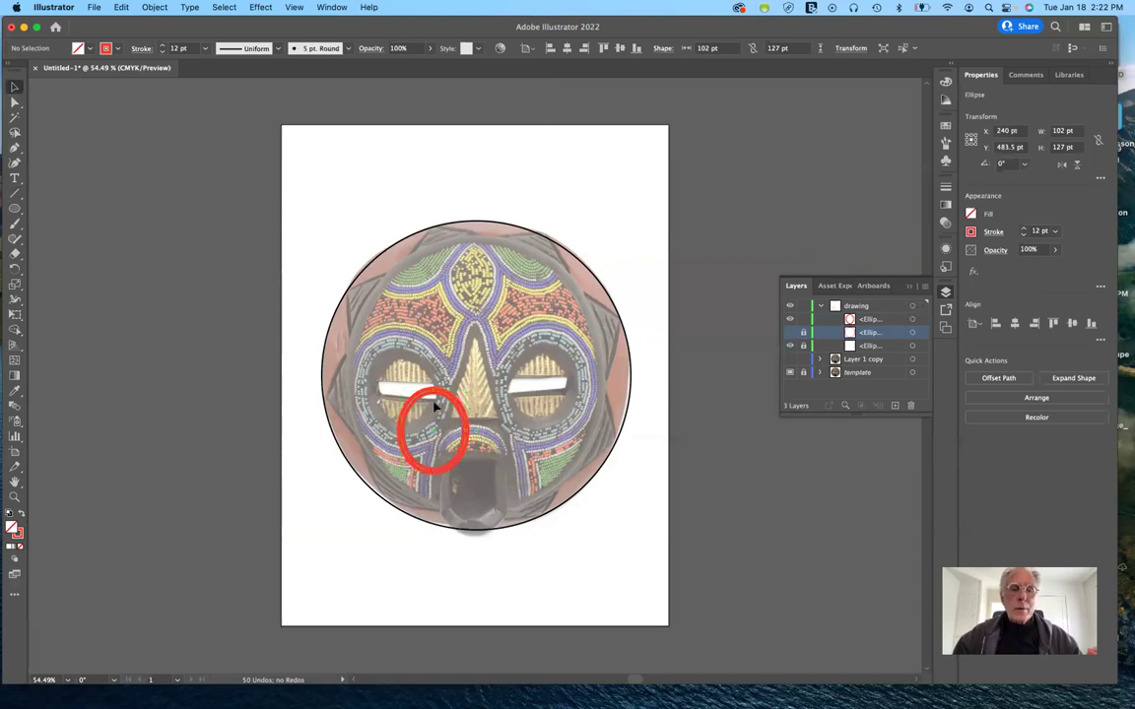
{"action": "left_click", "coordinate": [432, 393]}
{"action": "mouse_move", "coordinate": [433, 387]}
{"action": "left_mouse_down"}
{"action": "mouse_move", "coordinate": [409, 379]}
{"action": "mouse_move", "coordinate": [416, 400]}
{"action": "mouse_move", "coordinate": [435, 382]}
{"action": "left_mouse_up"}
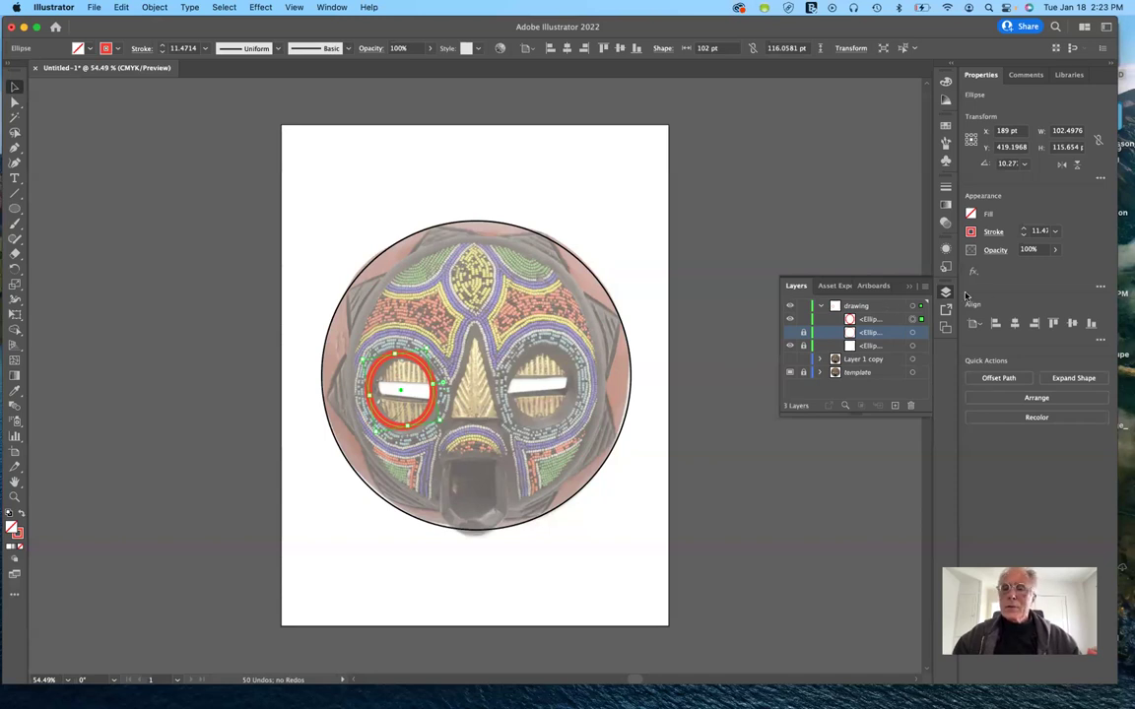
Make the left-eye ellipse's stroke black, then show the canvas rulers
{"action": "left_click", "coordinate": [971, 231]}
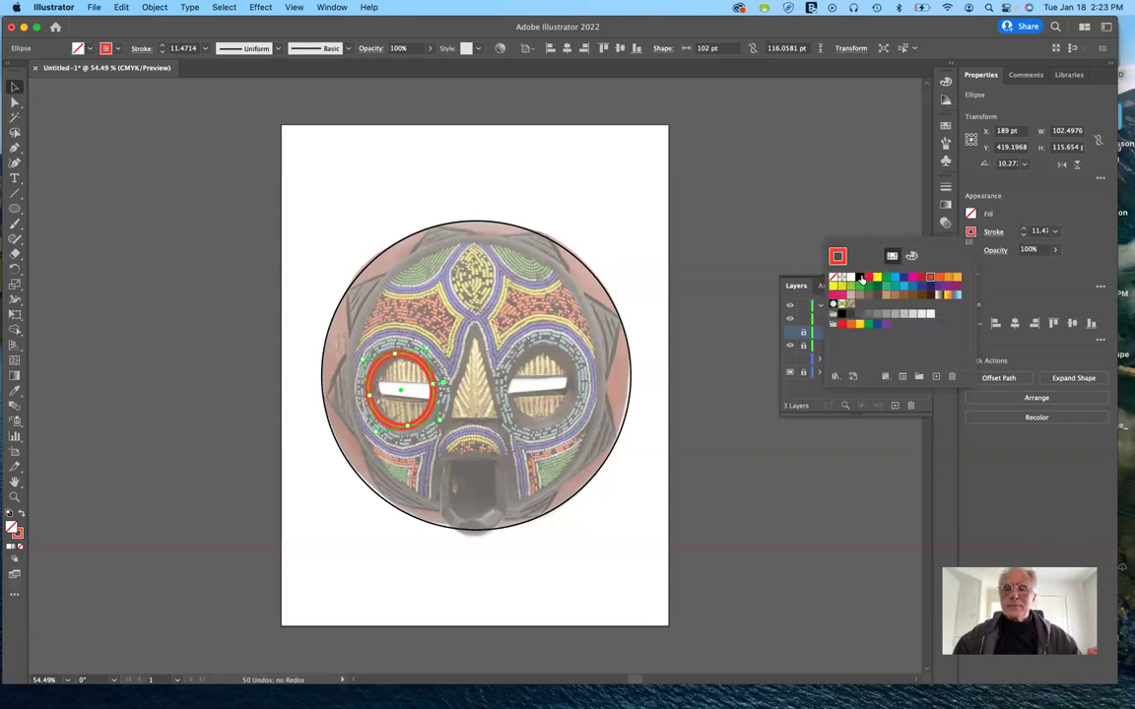
{"action": "left_click", "coordinate": [860, 278]}
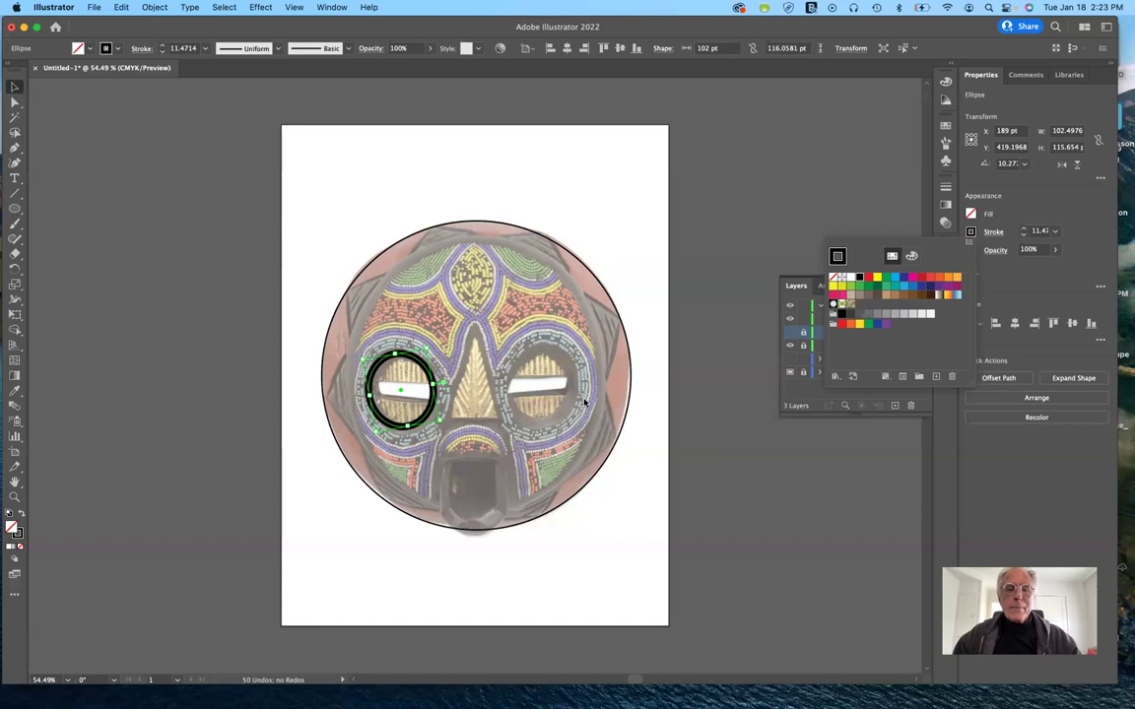
{"action": "left_click", "coordinate": [567, 236]}
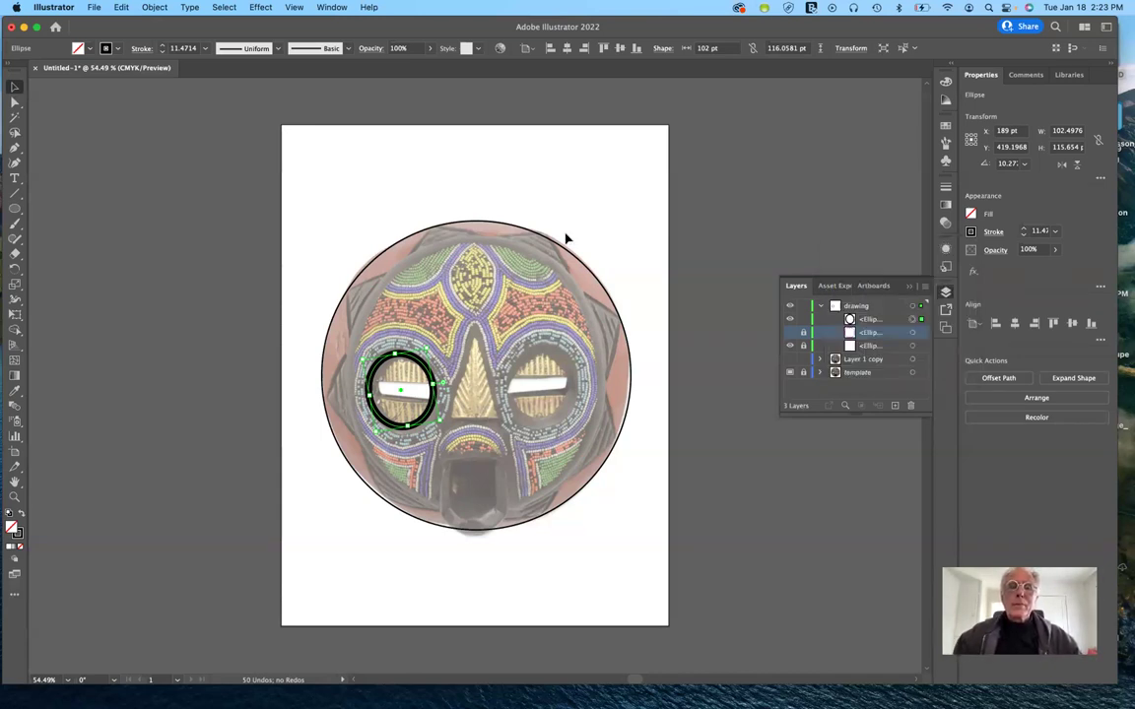
{"action": "left_click", "coordinate": [748, 234]}
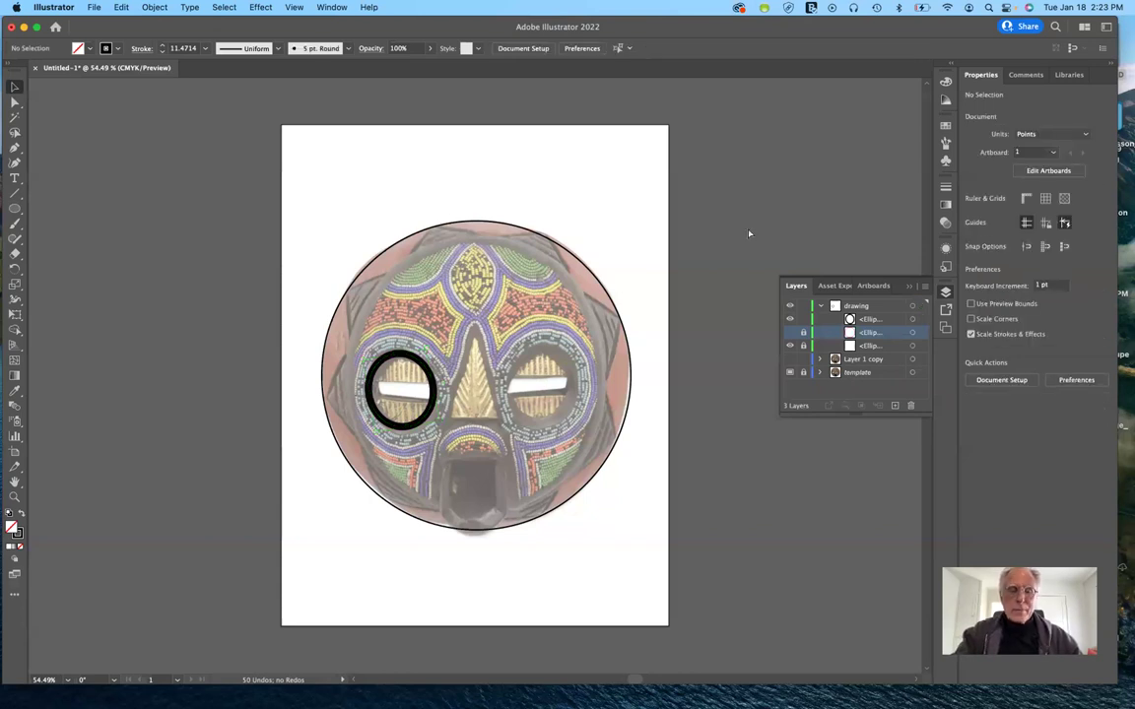
{"action": "key", "text": "super+r"}
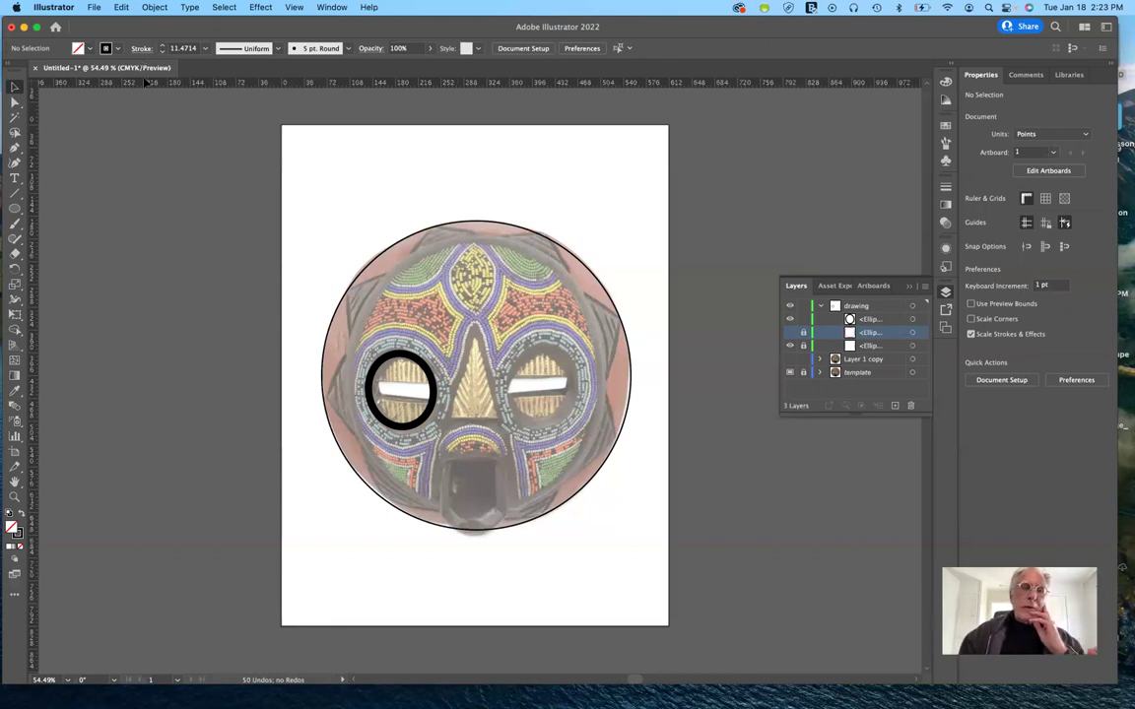
Set the General units preference to Inches
{"action": "left_click", "coordinate": [61, 9]}
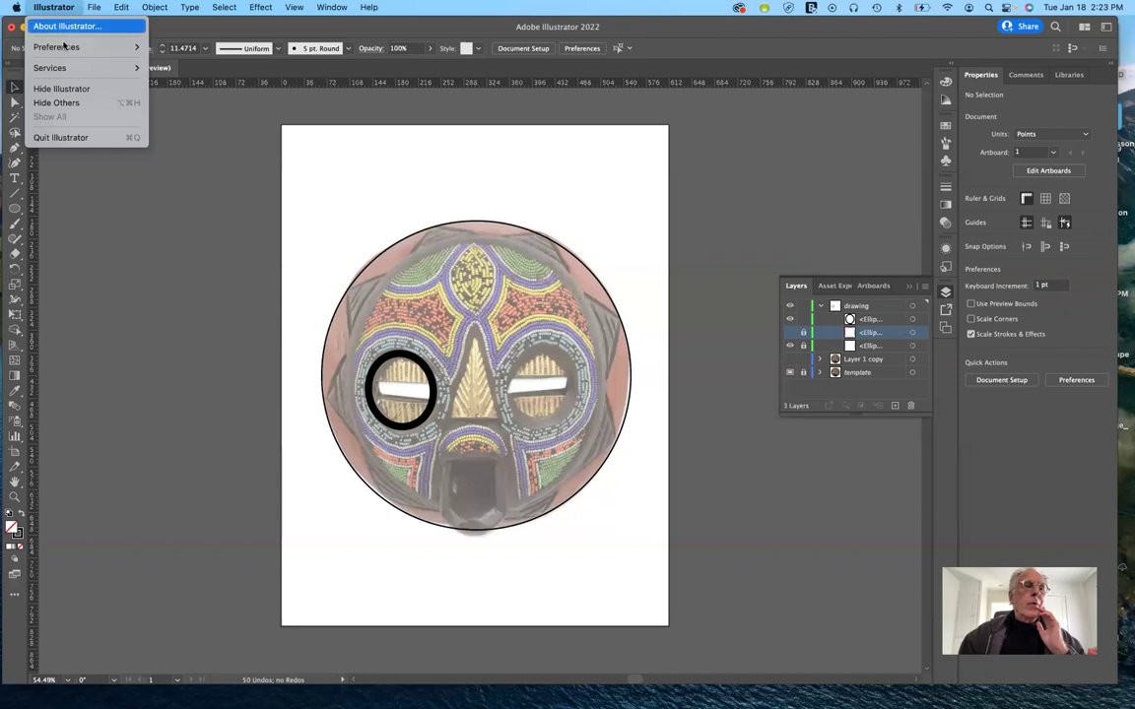
{"action": "mouse_move", "coordinate": [66, 46]}
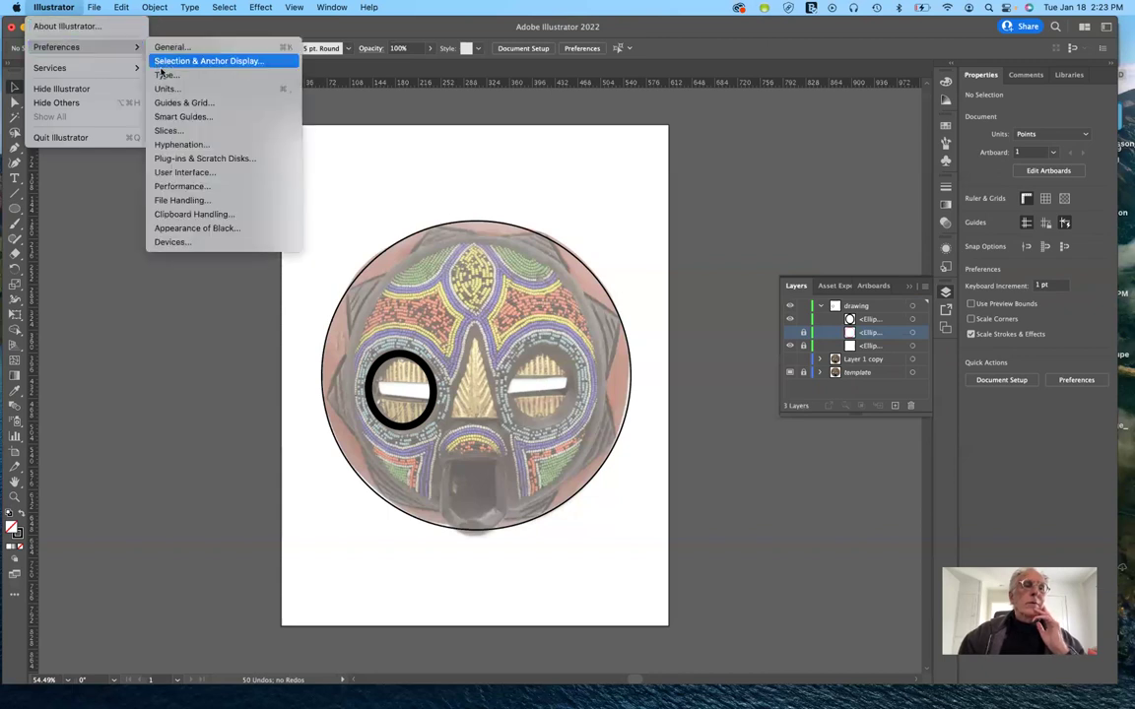
{"action": "left_click", "coordinate": [365, 160]}
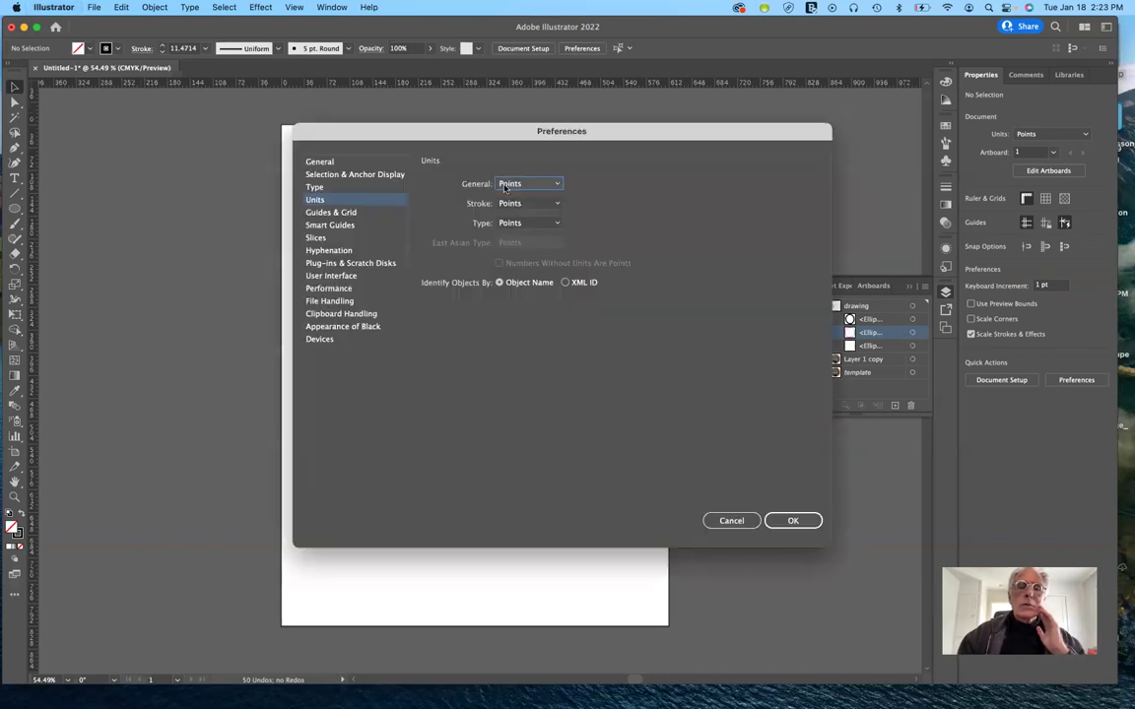
{"action": "left_click", "coordinate": [525, 185]}
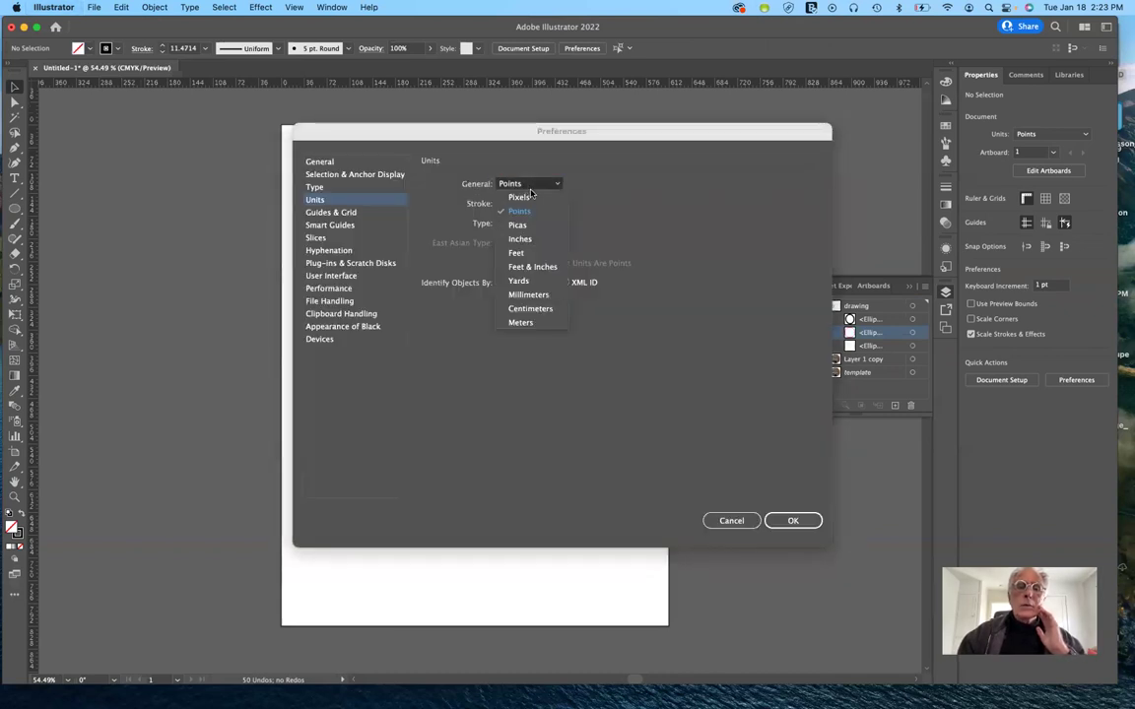
{"action": "left_click", "coordinate": [523, 239]}
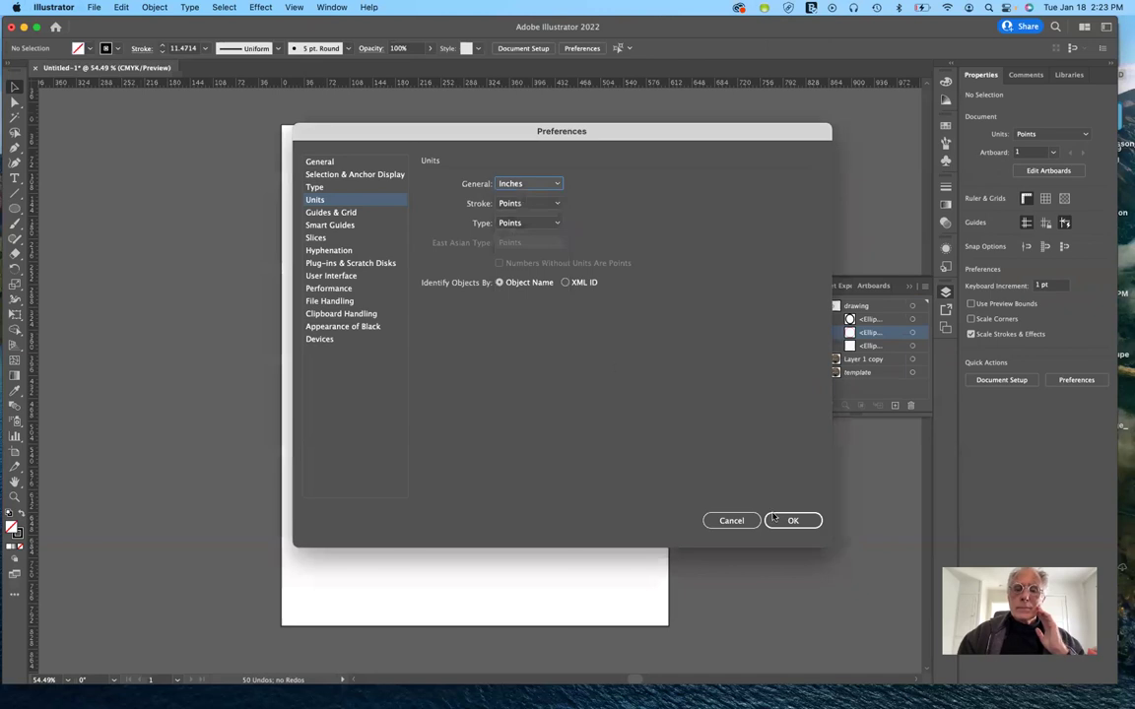
{"action": "left_click", "coordinate": [785, 521]}
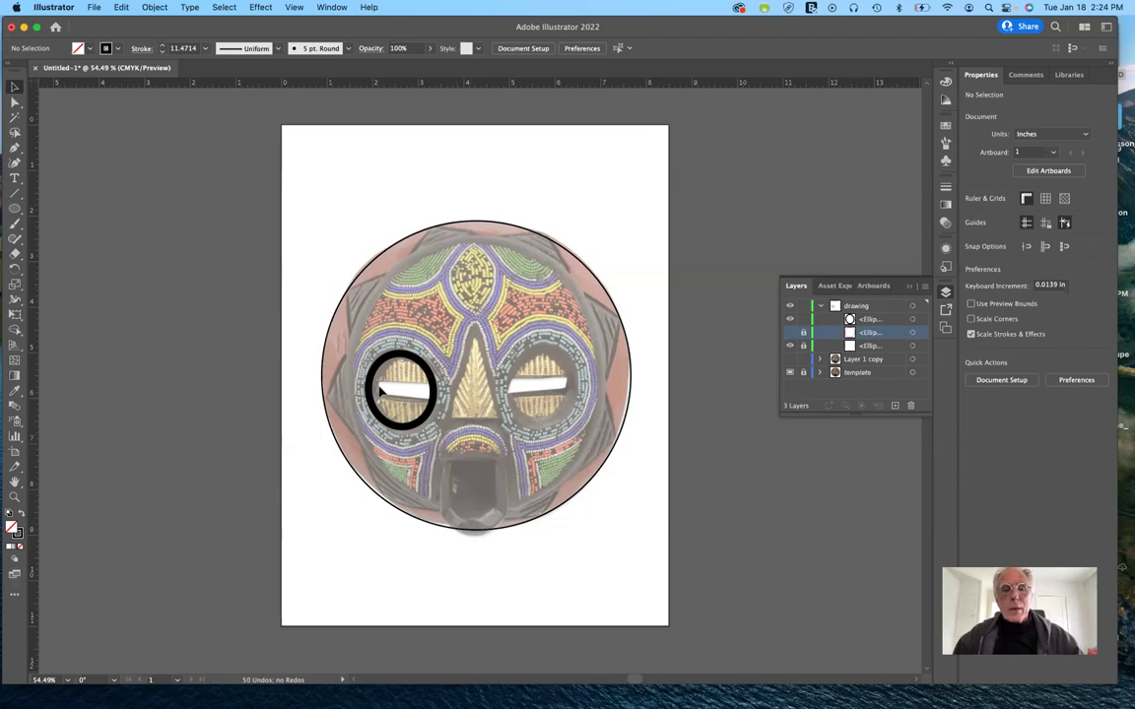
Drag a vertical guide onto the mask, then undo it
{"action": "mouse_move", "coordinate": [421, 391]}
{"action": "left_mouse_down"}
{"action": "mouse_move", "coordinate": [437, 391]}
{"action": "mouse_move", "coordinate": [421, 391]}
{"action": "left_mouse_up"}
{"action": "left_click_drag", "start_coordinate": [32, 371], "coordinate": [474, 440]}
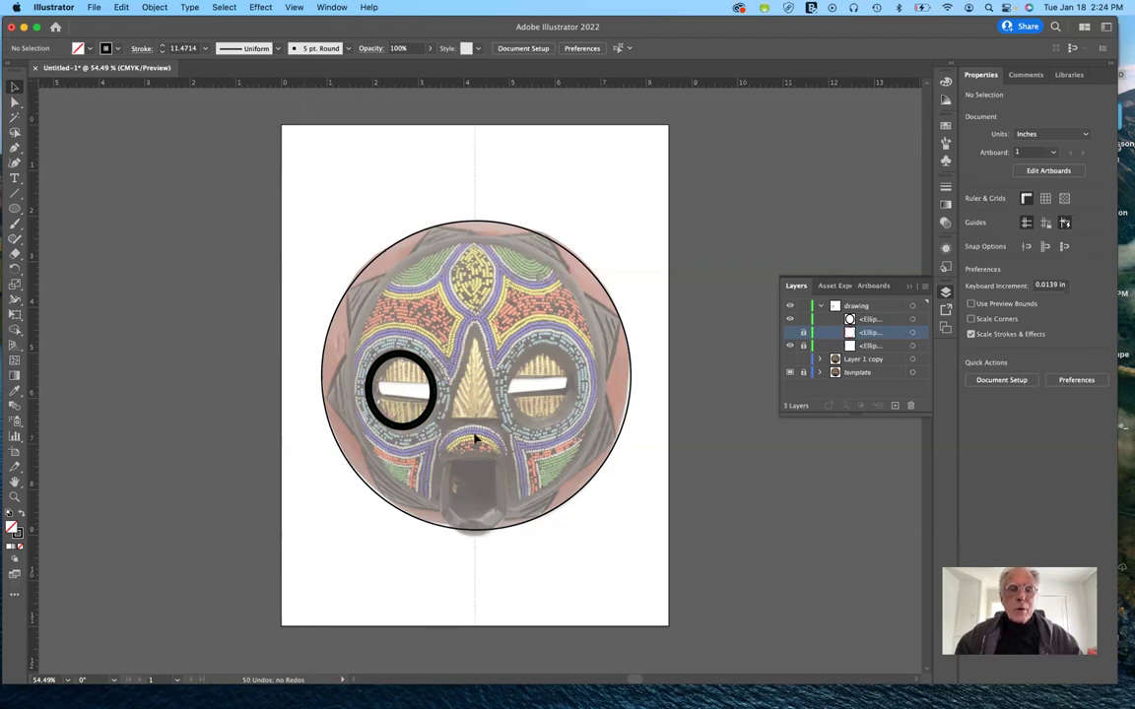
{"action": "left_click", "coordinate": [474, 440]}
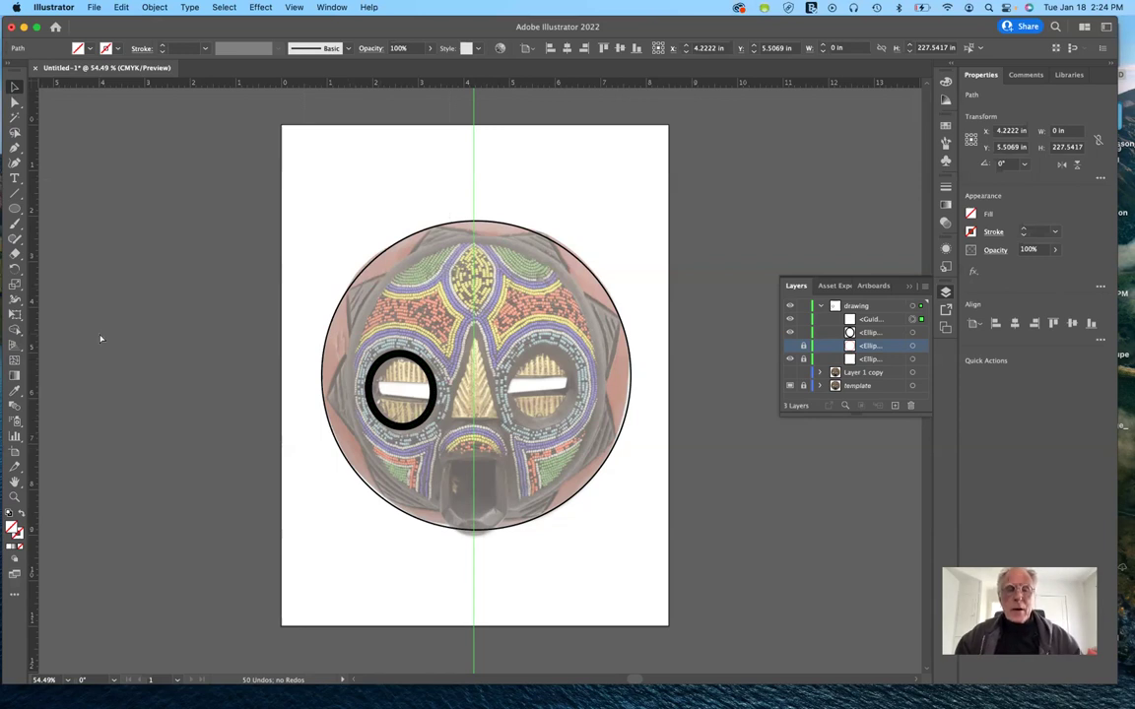
{"action": "key", "text": "super+z"}
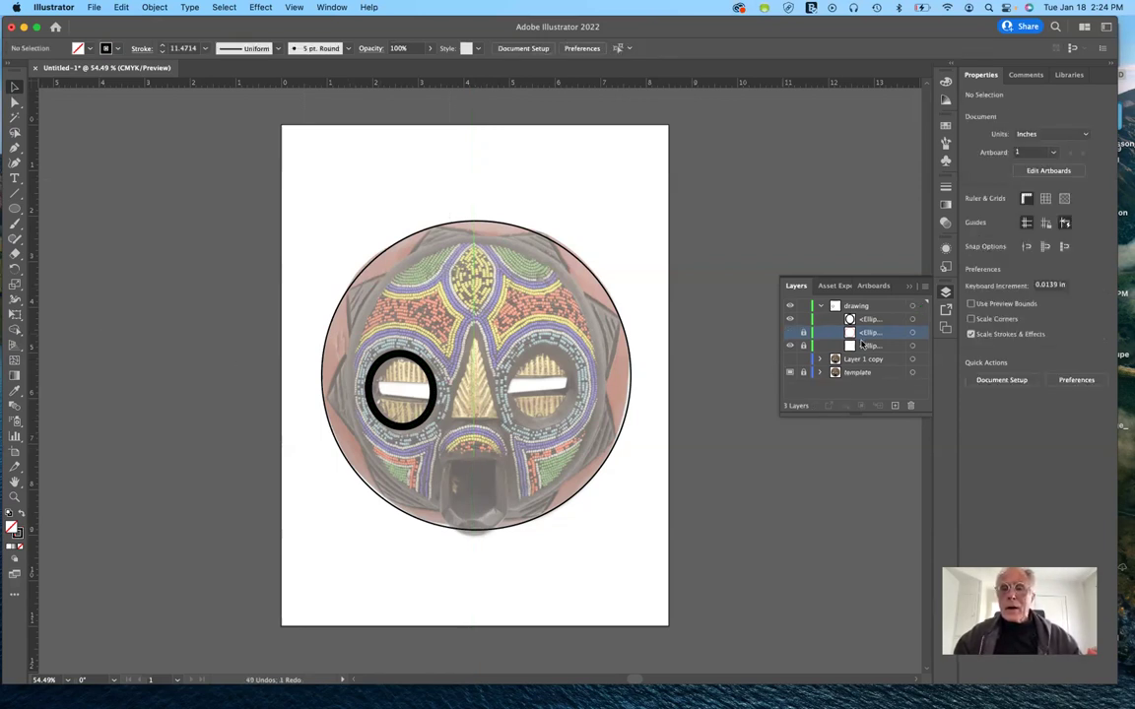
Add a new layer named 'guides' above the drawing layer
{"action": "left_click", "coordinate": [878, 307]}
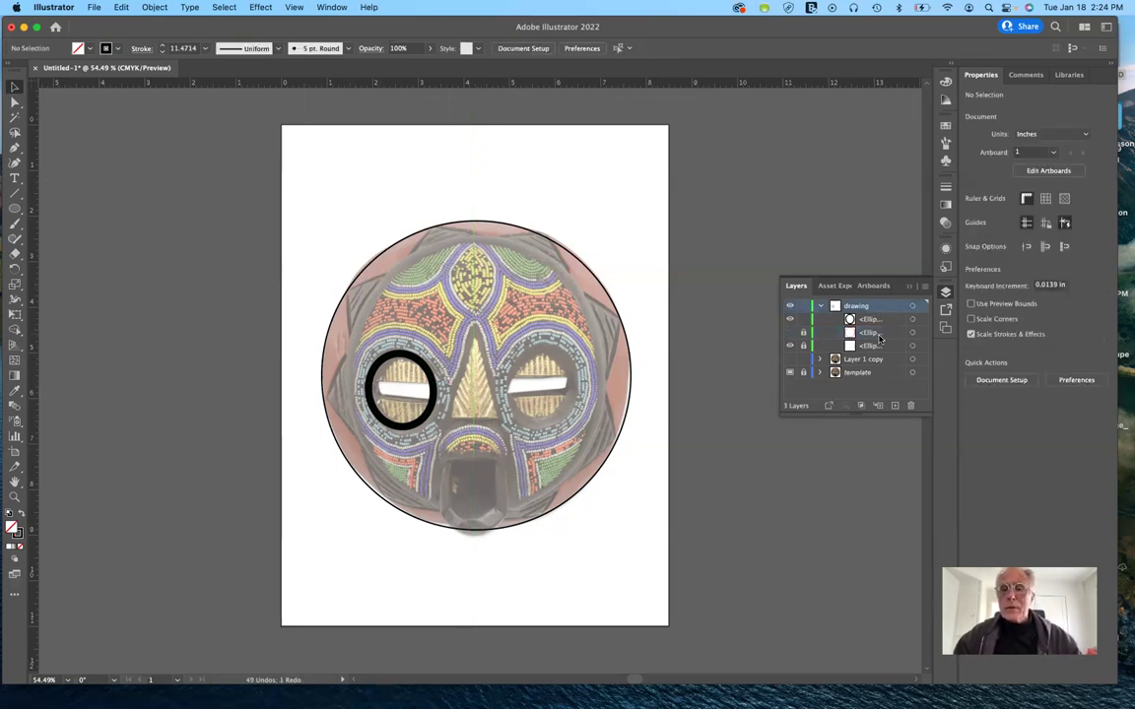
{"action": "left_click", "coordinate": [896, 408]}
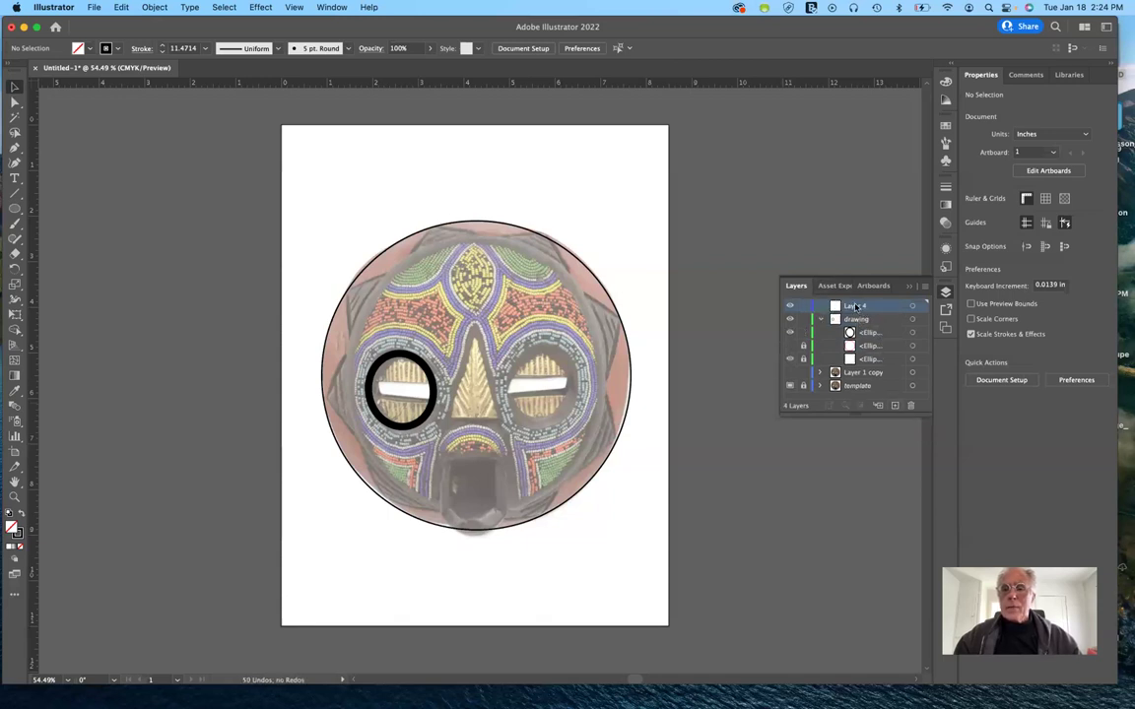
{"action": "double_click", "coordinate": [855, 306]}
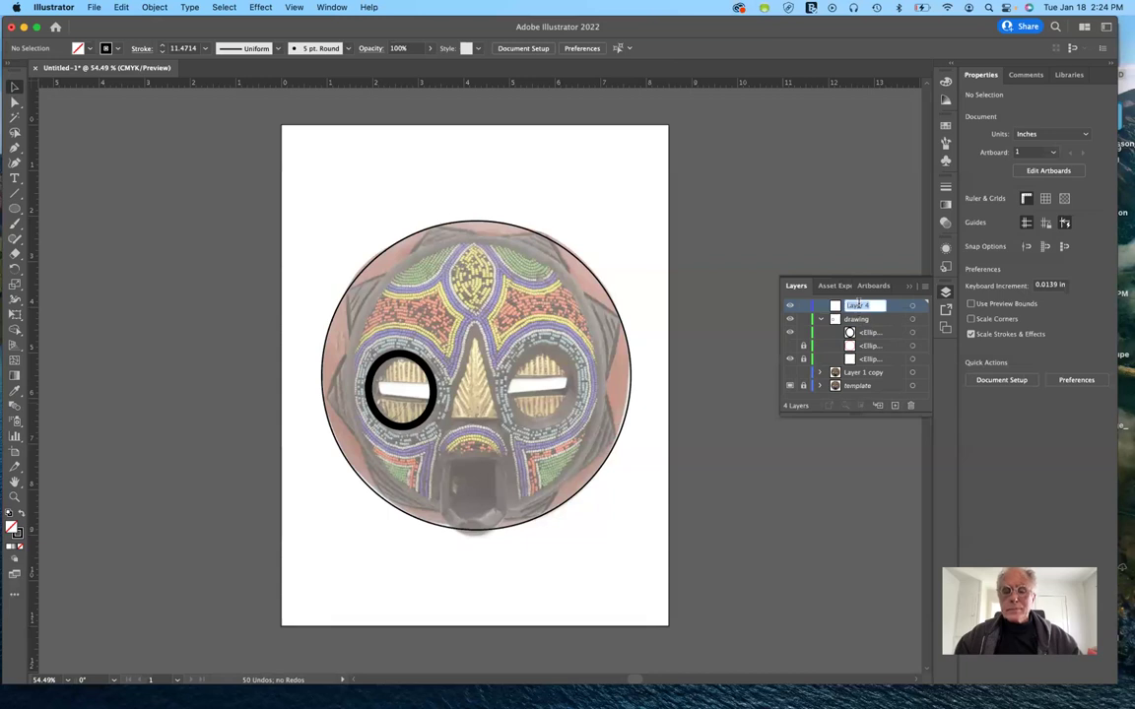
{"action": "type", "text": "gl"}
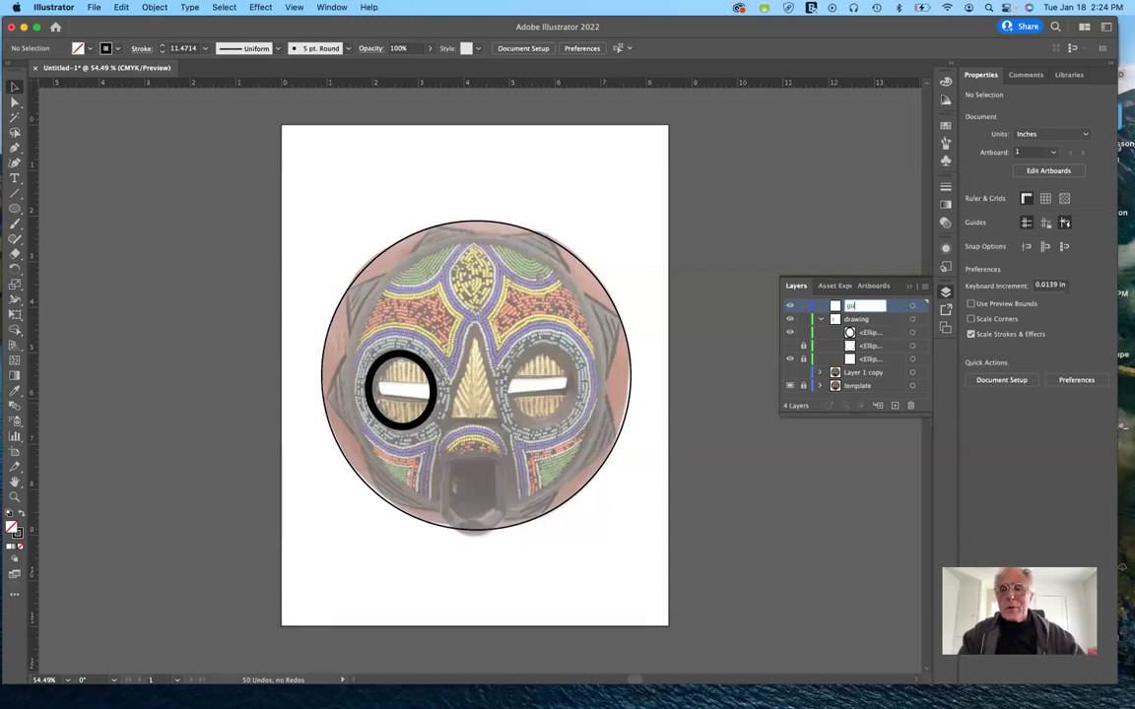
{"action": "type", "text": "ides"}
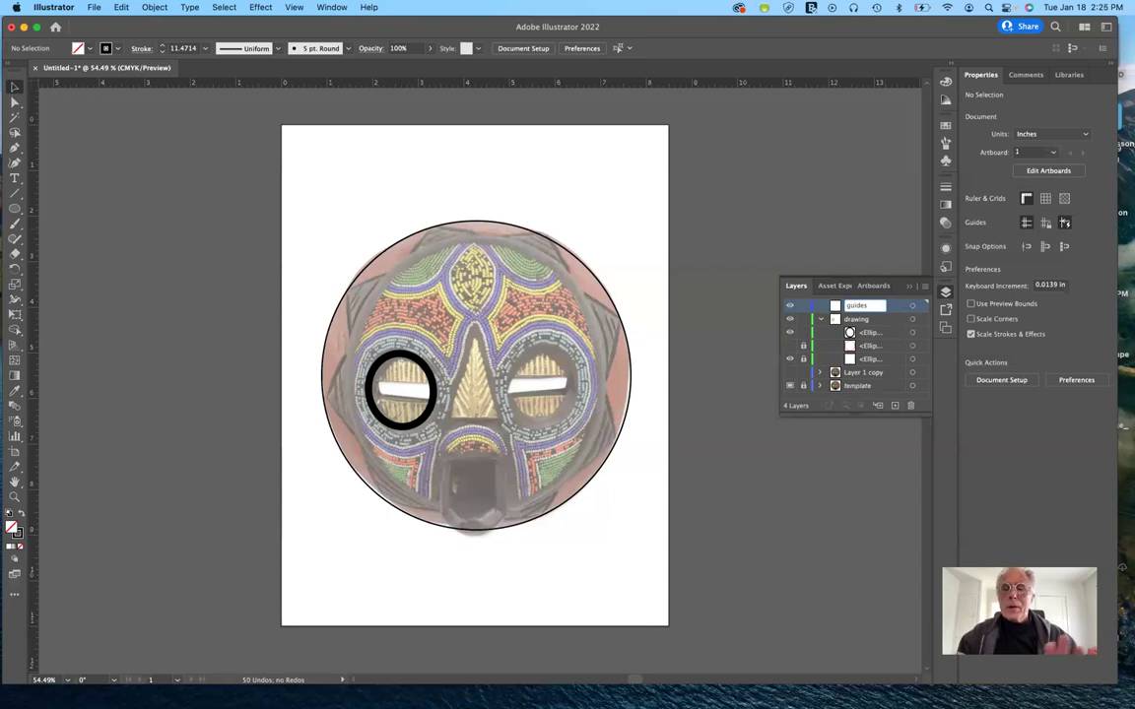
{"action": "key", "text": "Return"}
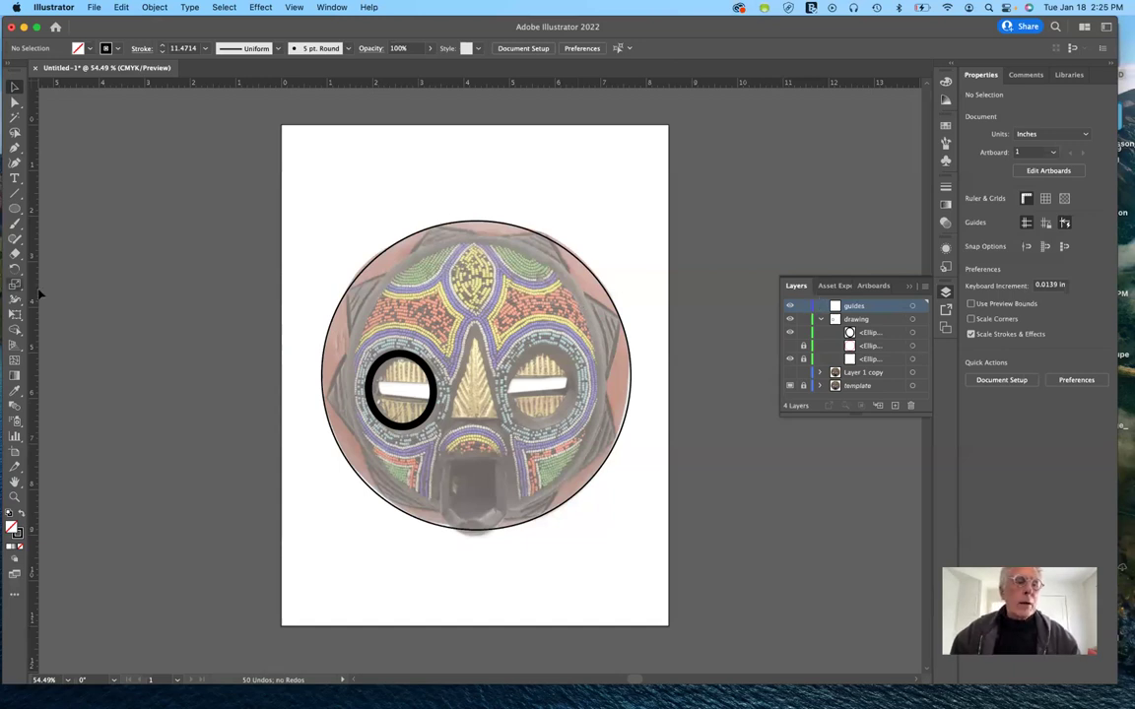
Place a vertical centre guide, lock the guides layer, and select the left eye ring
{"action": "left_click_drag", "start_coordinate": [238, 294], "coordinate": [474, 313]}
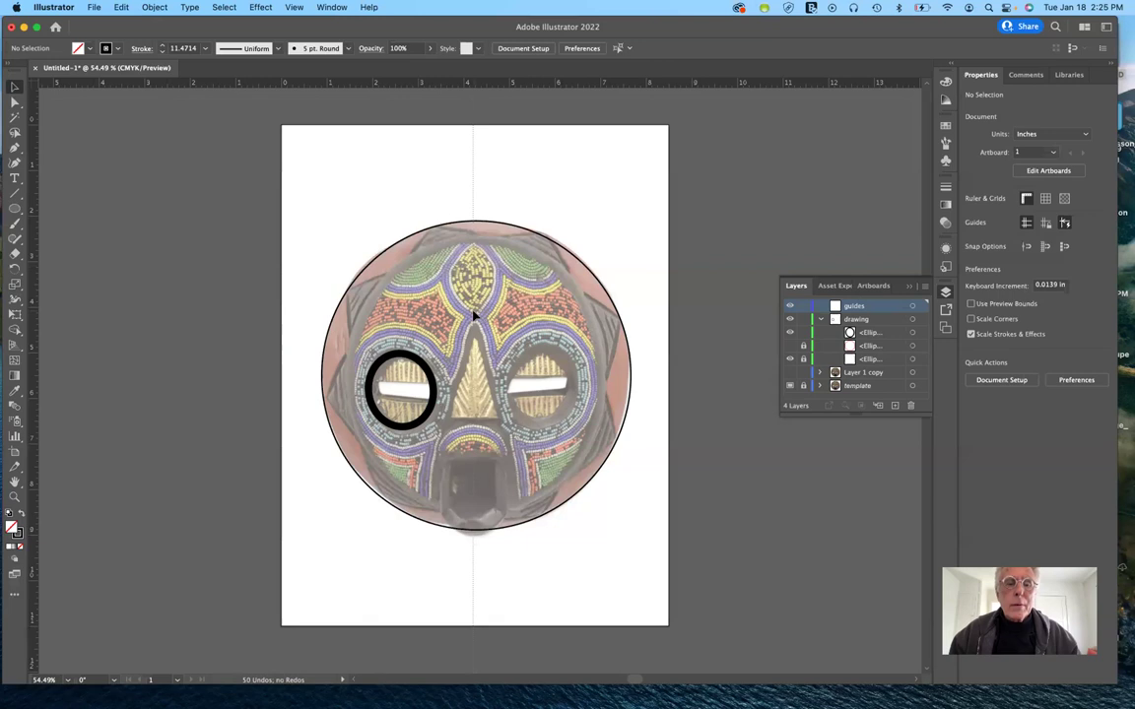
{"action": "left_click", "coordinate": [611, 244]}
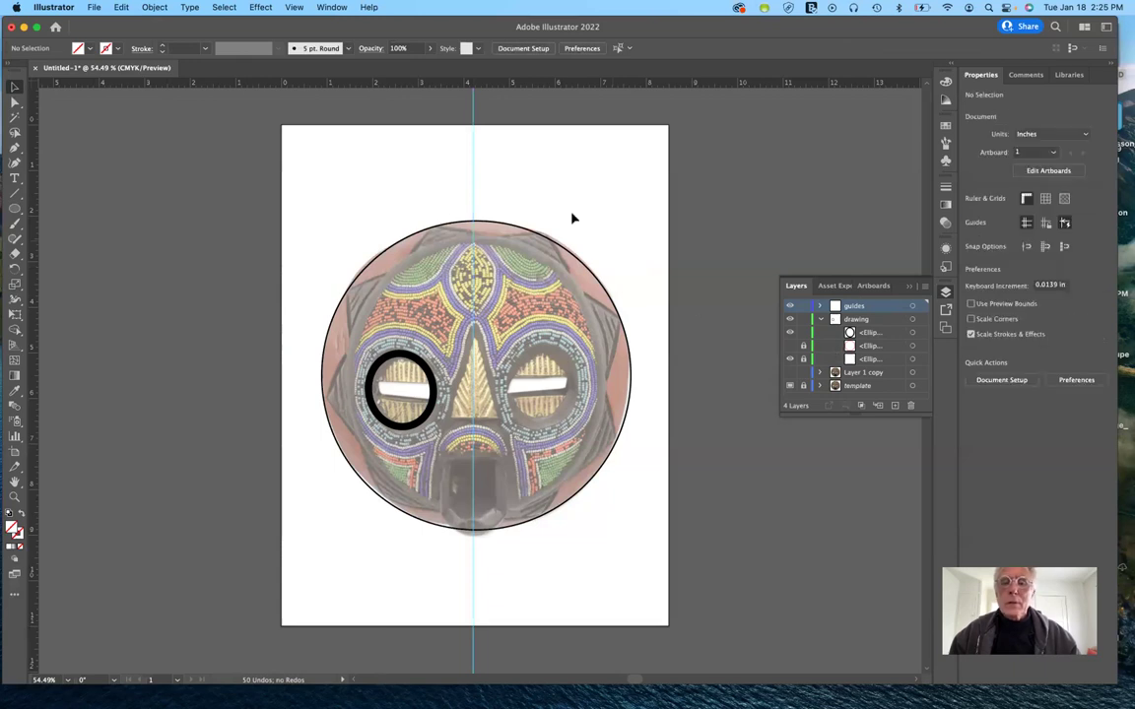
{"action": "left_click", "coordinate": [803, 307]}
{"action": "left_click", "coordinate": [849, 334]}
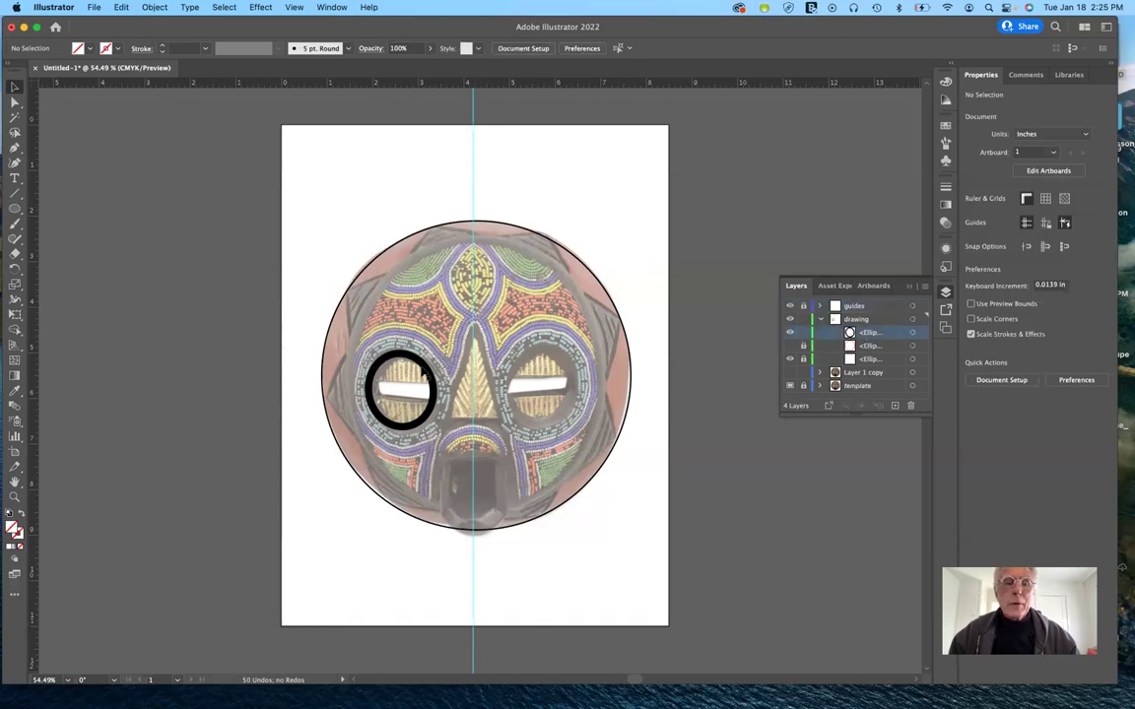
{"action": "left_click", "coordinate": [426, 366]}
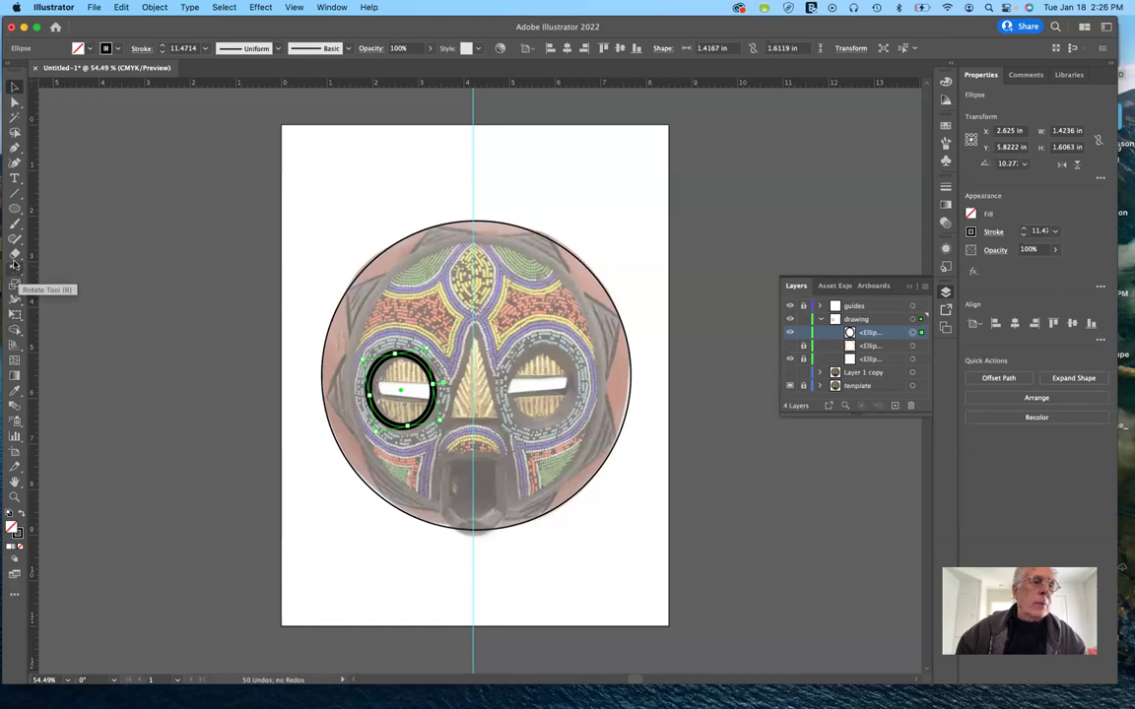
Reflect a copy of the left eye ring across the centre guide on the vertical axis
{"action": "left_click_drag", "start_coordinate": [16, 273], "coordinate": [65, 283]}
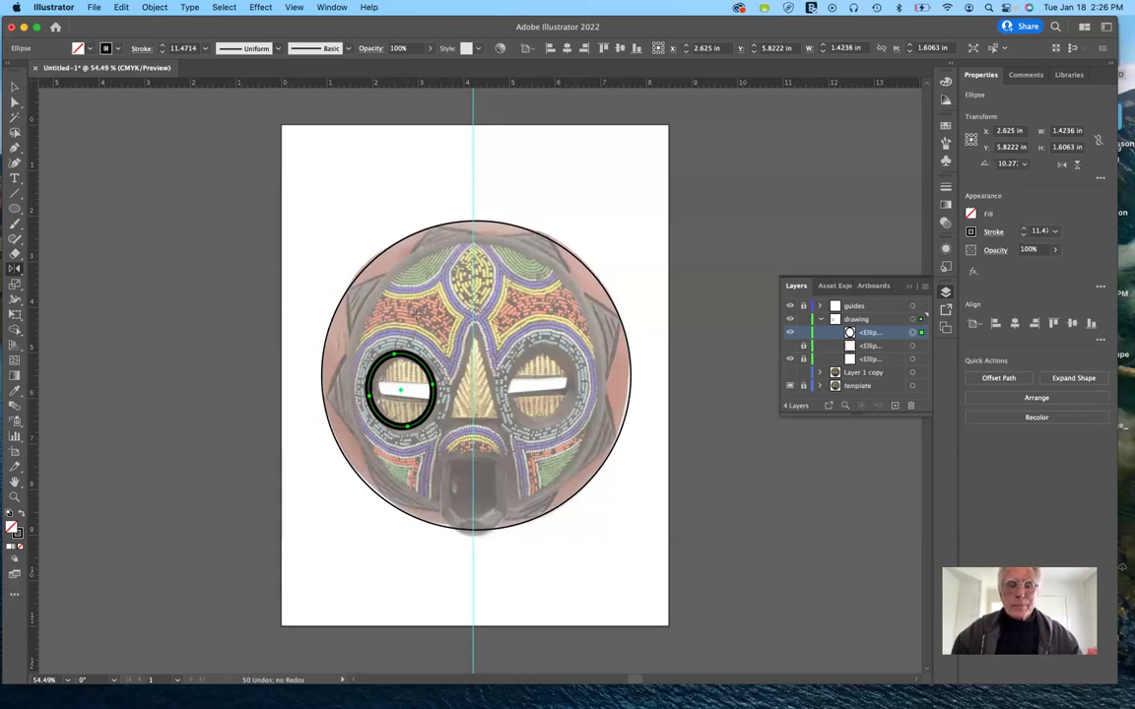
{"action": "left_click", "coordinate": [472, 388], "text": "alt"}
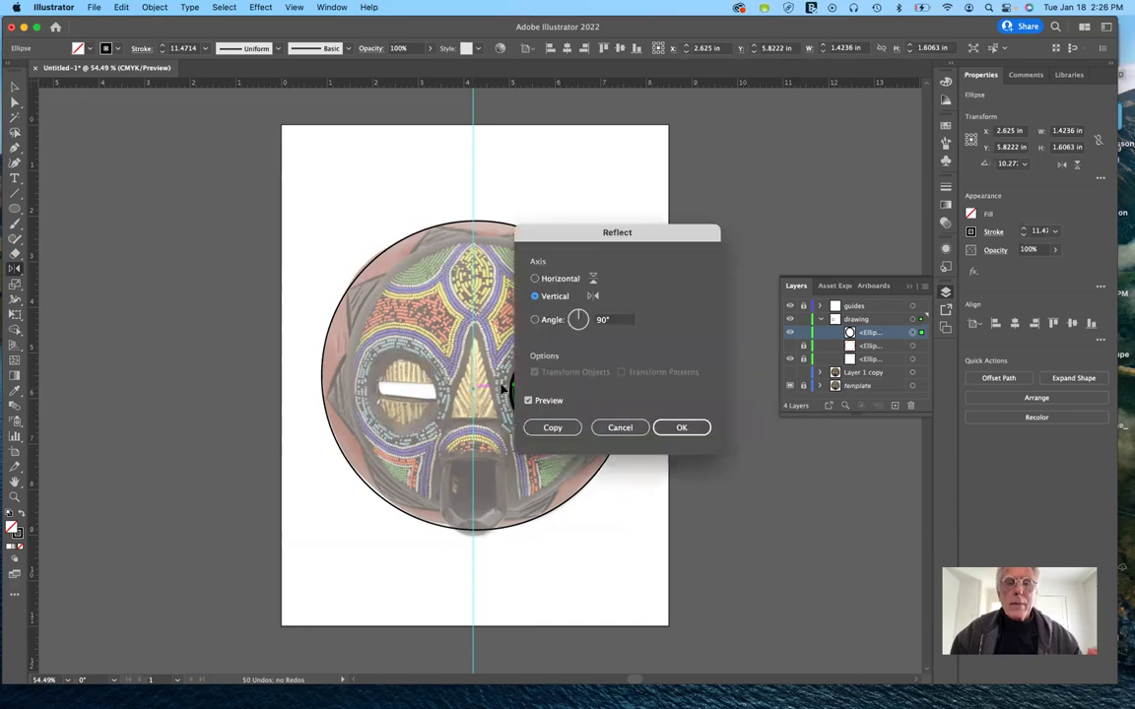
{"action": "left_click_drag", "start_coordinate": [578, 241], "coordinate": [681, 212]}
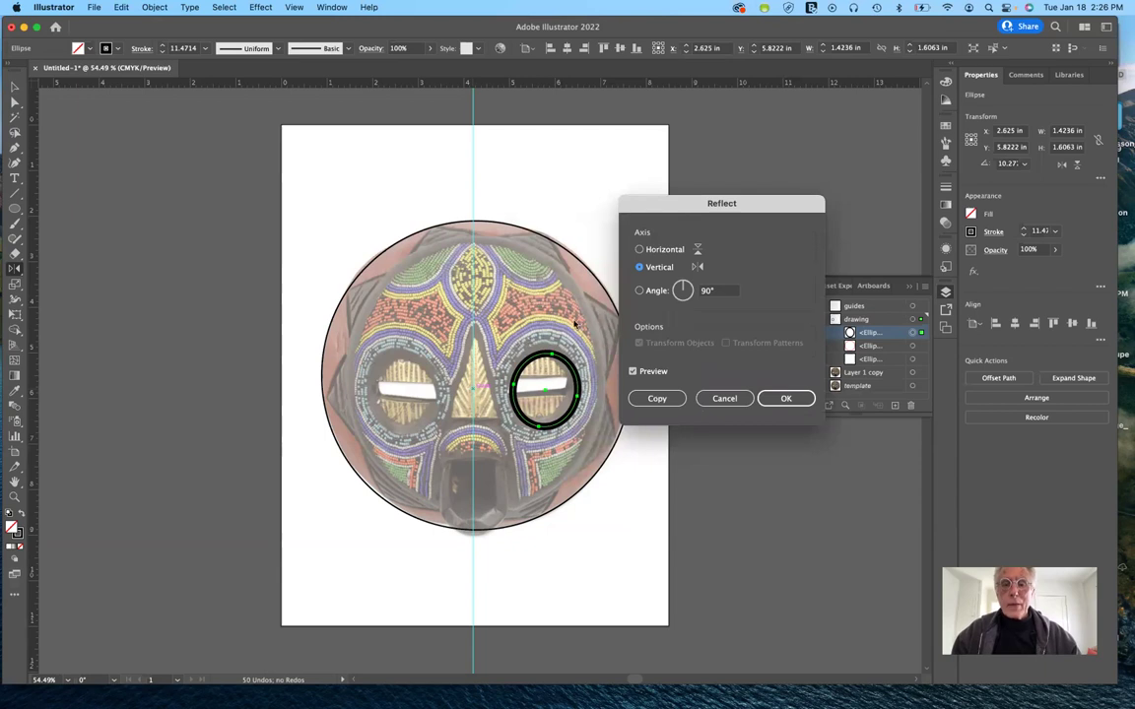
{"action": "left_click", "coordinate": [639, 251]}
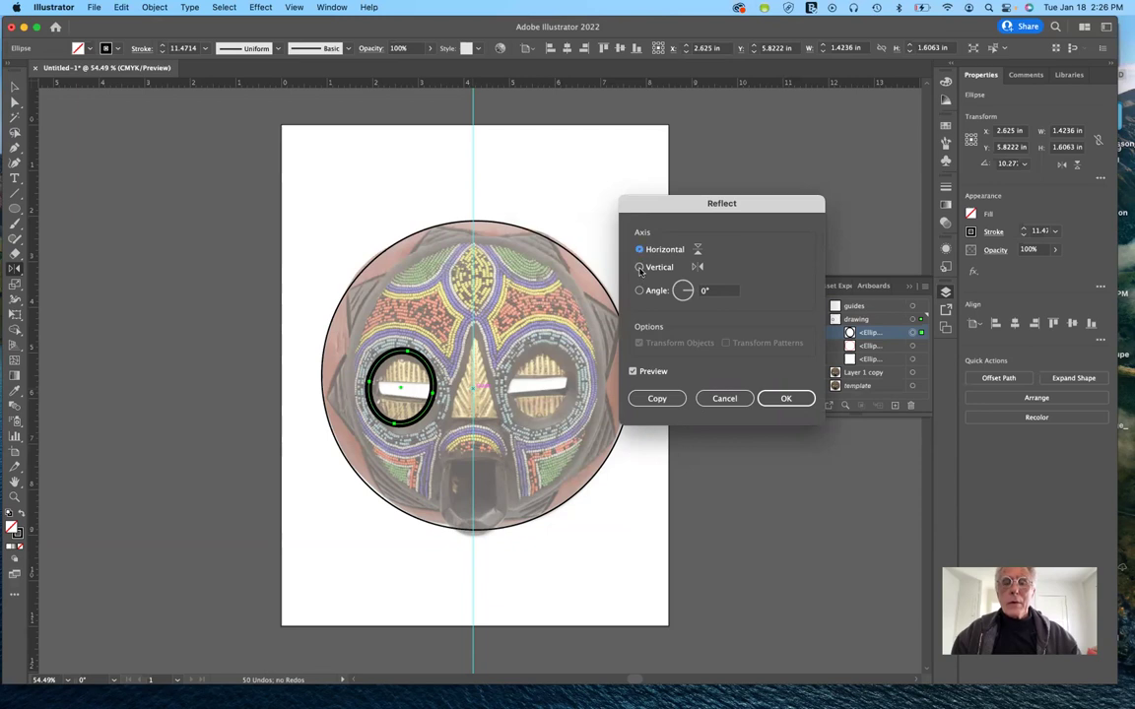
{"action": "left_click", "coordinate": [640, 267]}
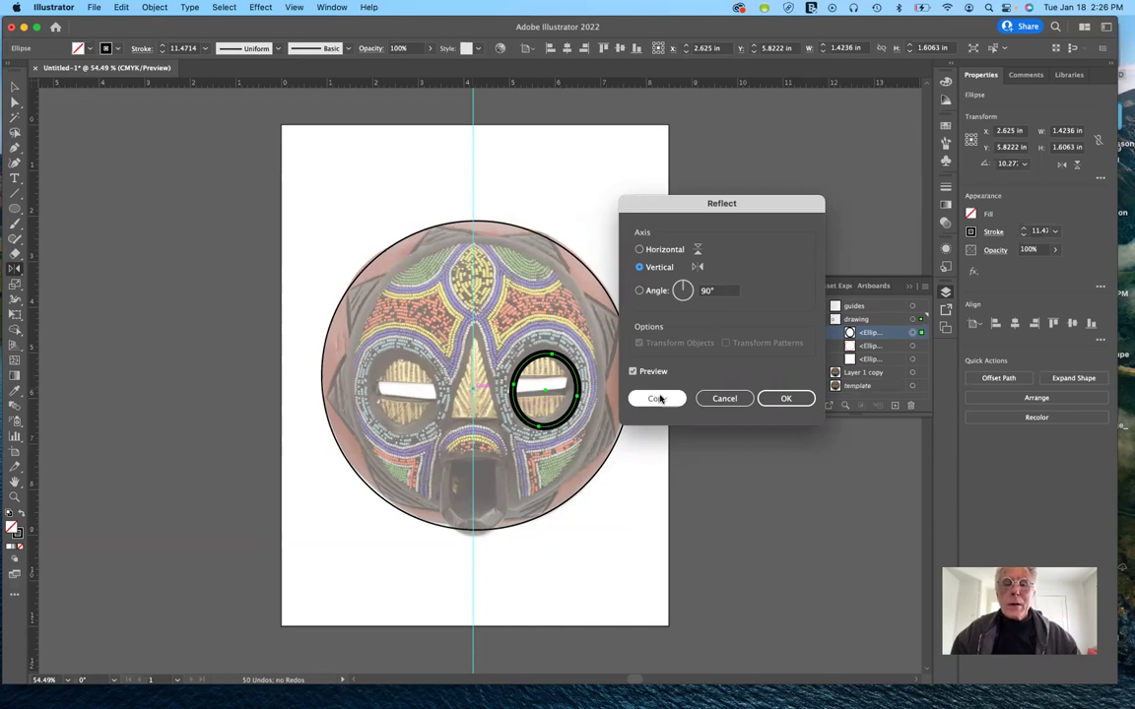
{"action": "left_click", "coordinate": [658, 399]}
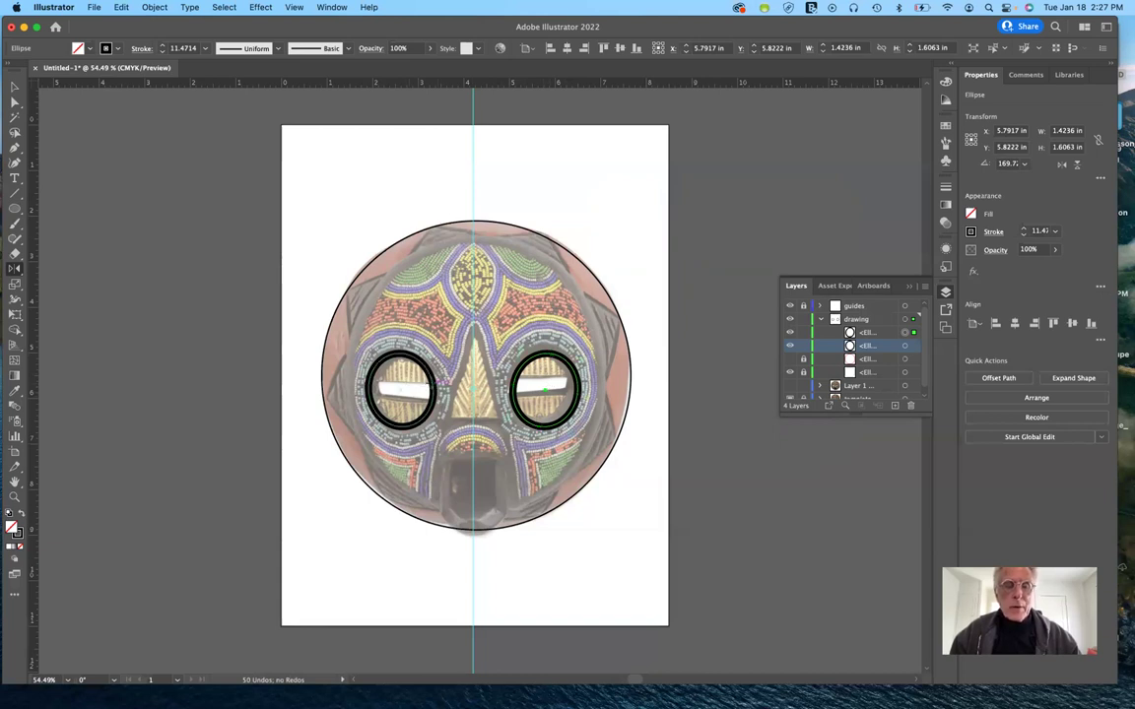
Undo the mirrored right-eye ring and zoom in on the left eye
{"action": "key", "text": "super+z"}
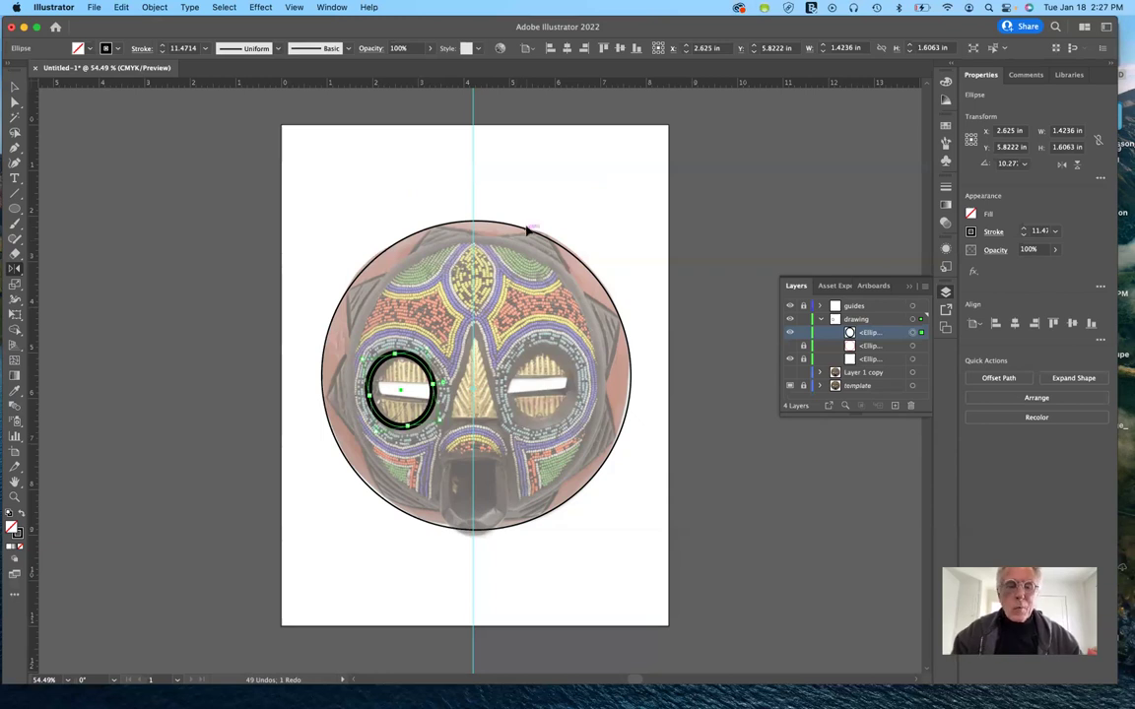
{"action": "key", "text": "super+equal"}
{"action": "key", "text": "super+equal"}
{"action": "key", "text": "super+equal"}
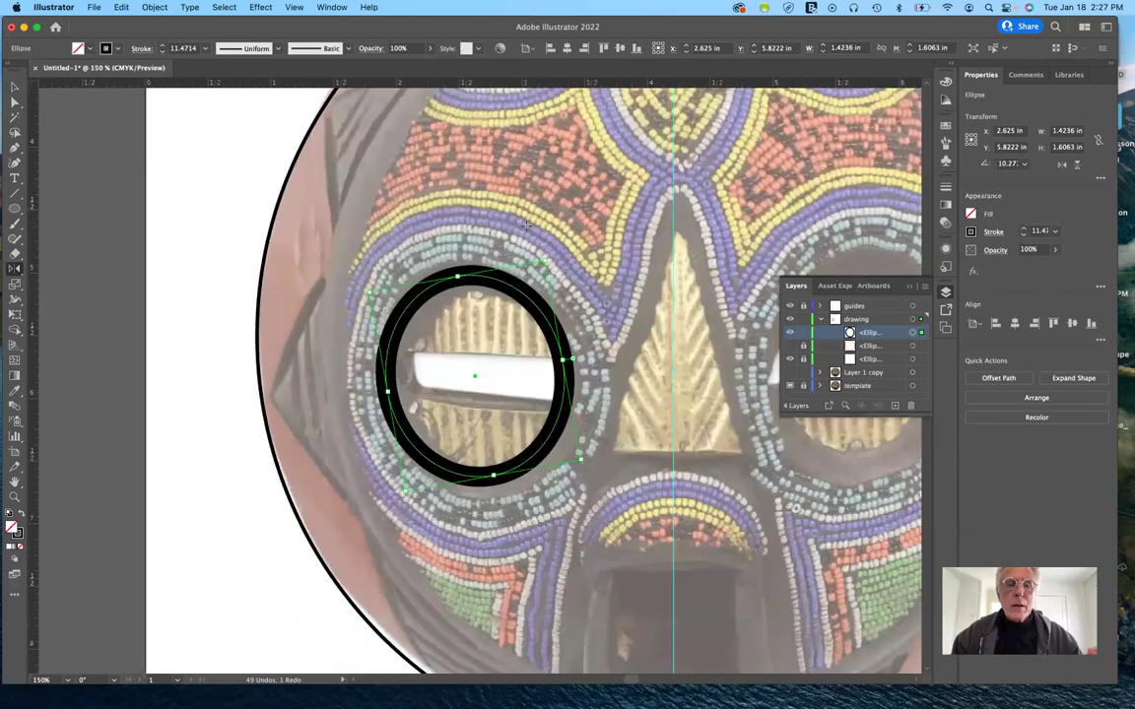
{"action": "scroll", "coordinate": [527, 228], "scroll_direction": "right", "scroll_amount": 2}
{"action": "scroll", "coordinate": [526, 225], "scroll_direction": "right", "scroll_amount": 3}
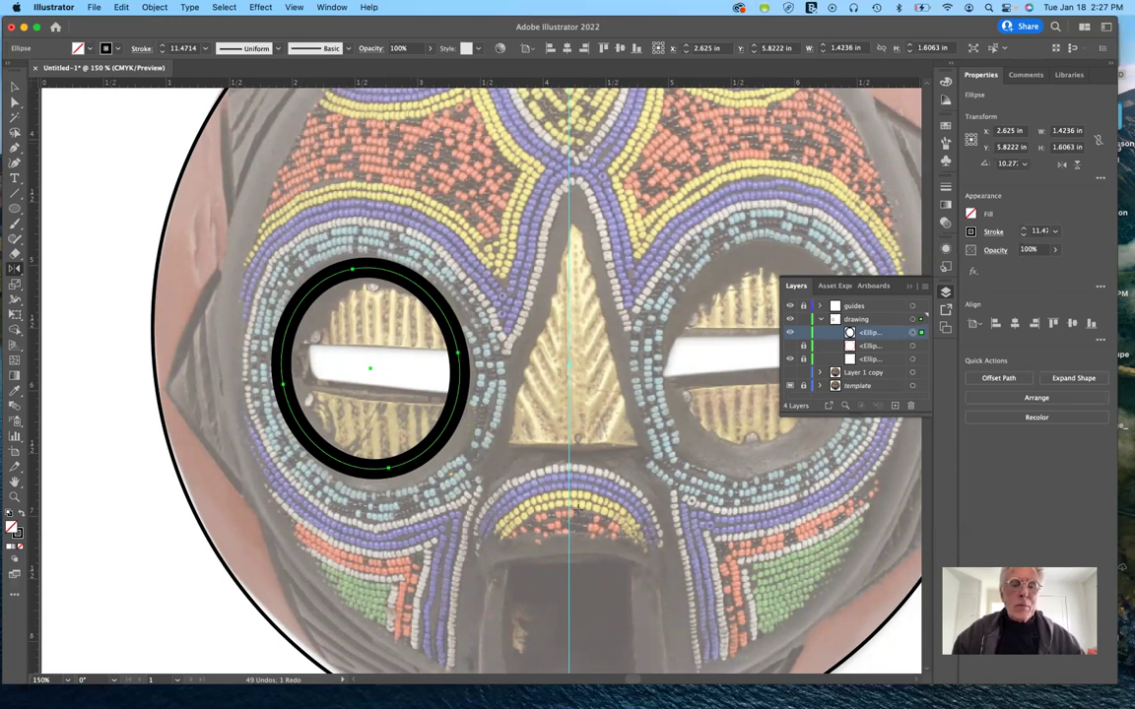
{"action": "scroll", "coordinate": [578, 503], "scroll_direction": "down", "scroll_amount": 3}
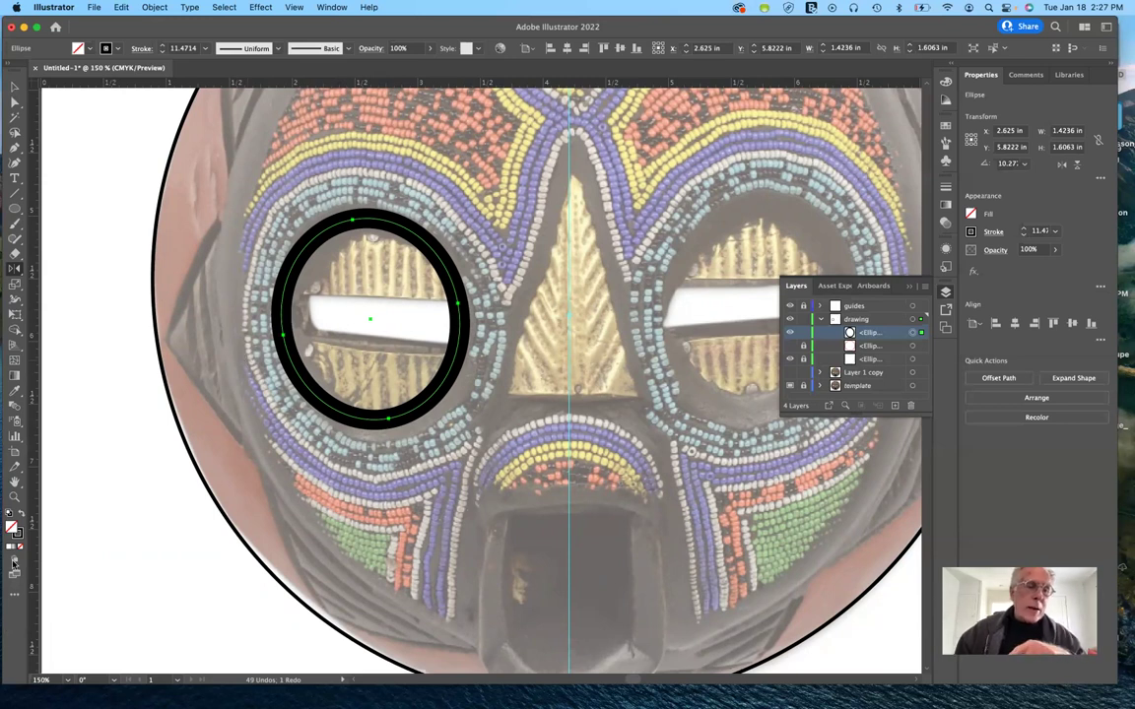
Set Draw Inside mode on the selected left eye ring so new shapes are clipped within it
{"action": "key", "text": "v"}
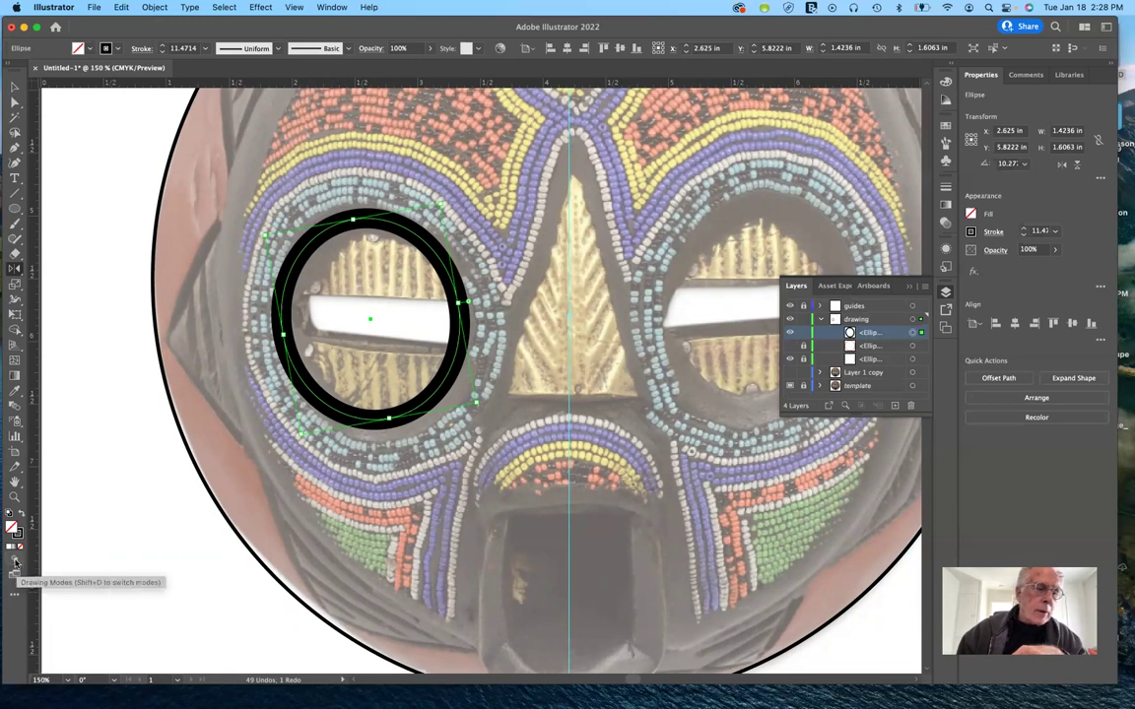
{"action": "left_click", "coordinate": [15, 563]}
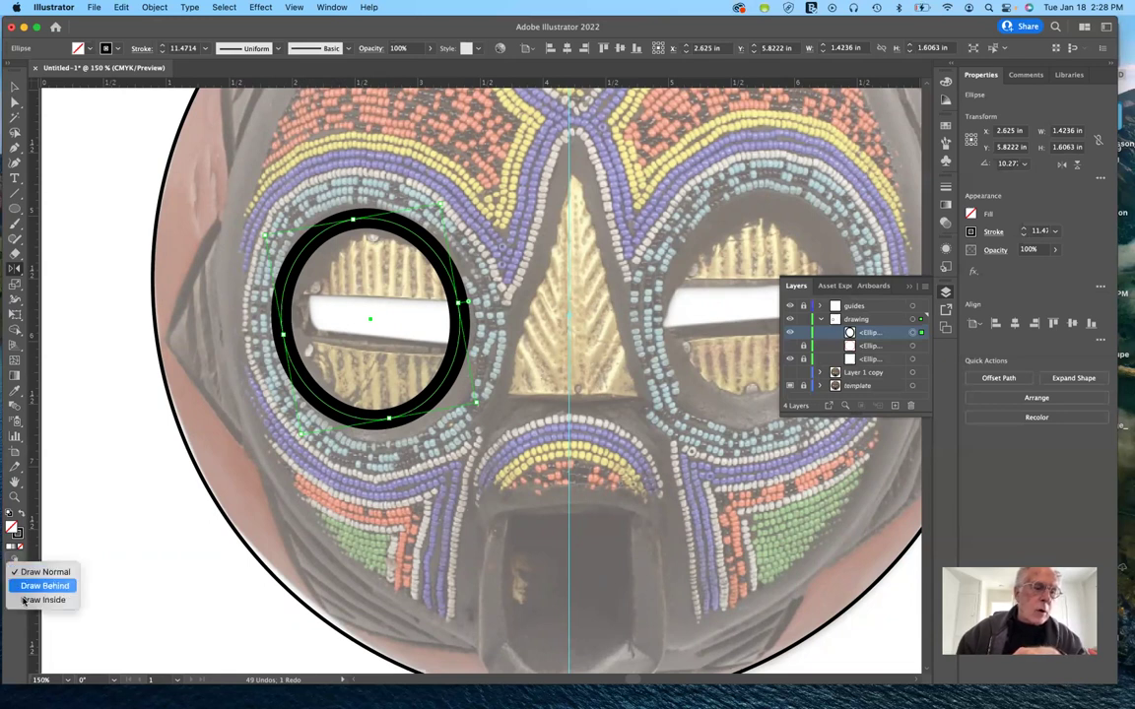
{"action": "left_click", "coordinate": [39, 600]}
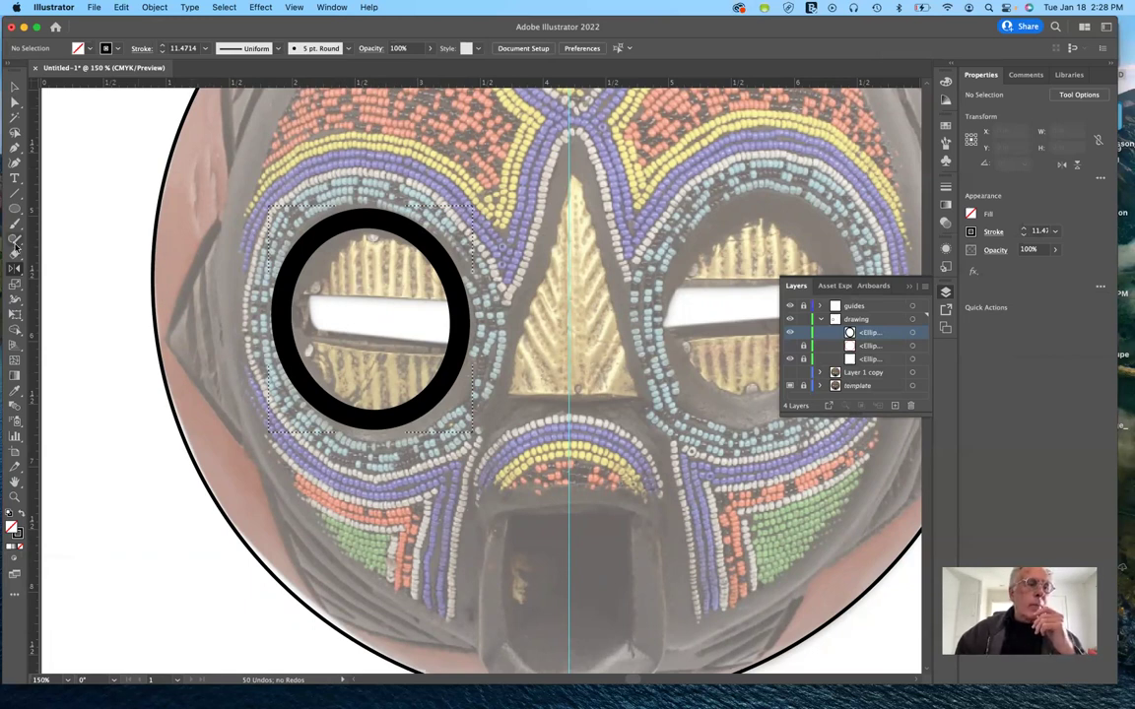
Draw a rectangle over the left eye slit and give it a 2 pt stroke
{"action": "left_click_drag", "start_coordinate": [15, 212], "coordinate": [46, 191]}
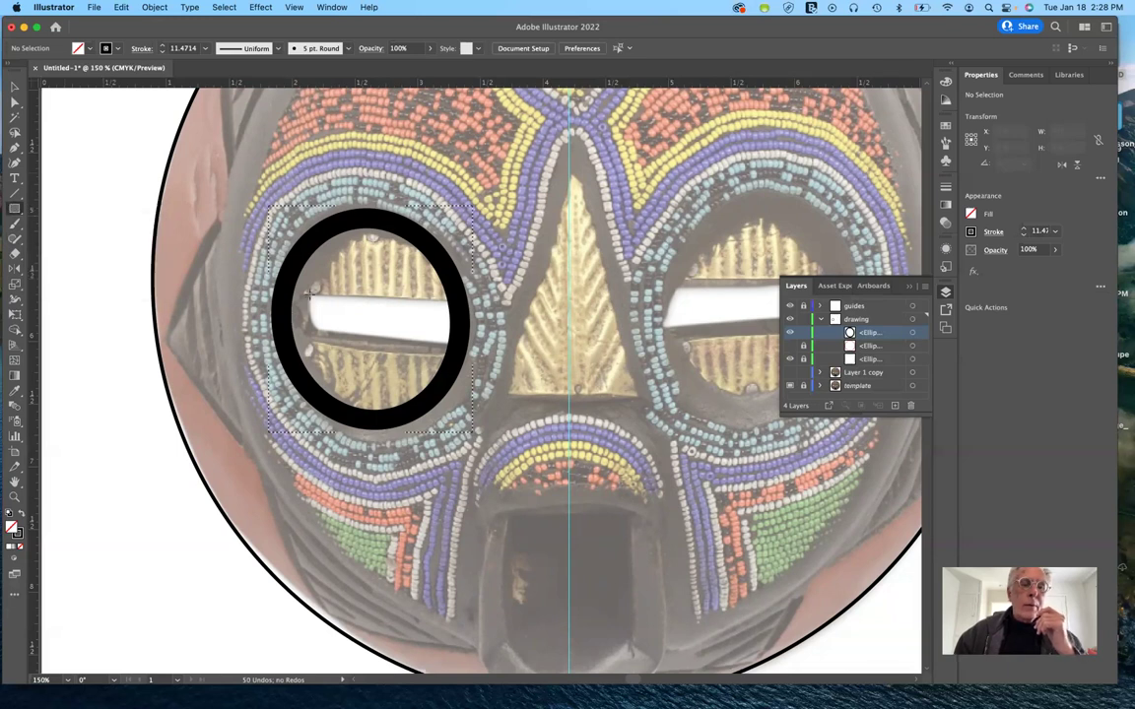
{"action": "left_click_drag", "start_coordinate": [301, 287], "coordinate": [467, 343]}
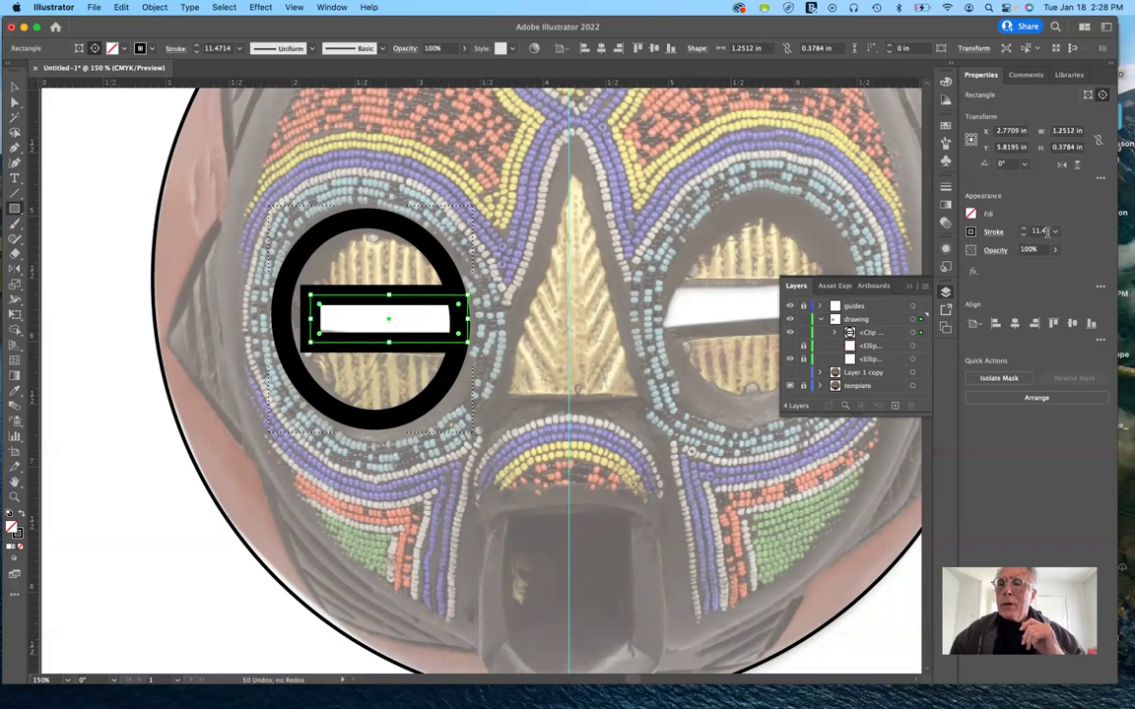
{"action": "left_click", "coordinate": [1055, 231]}
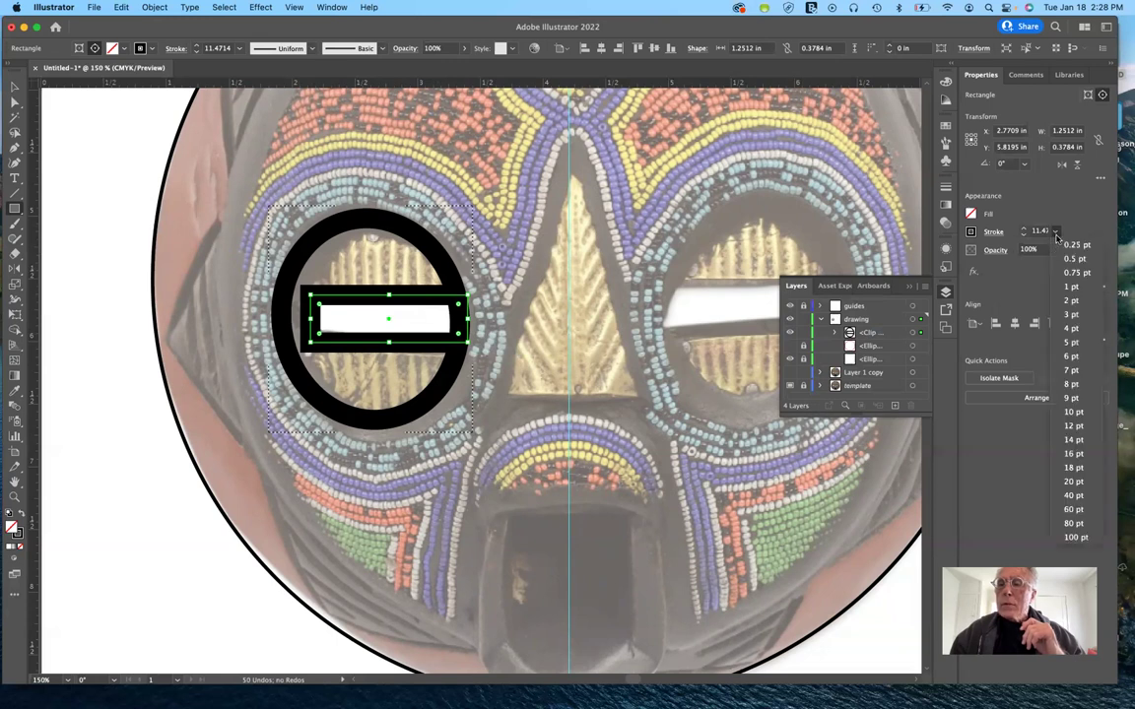
{"action": "left_click", "coordinate": [1071, 300]}
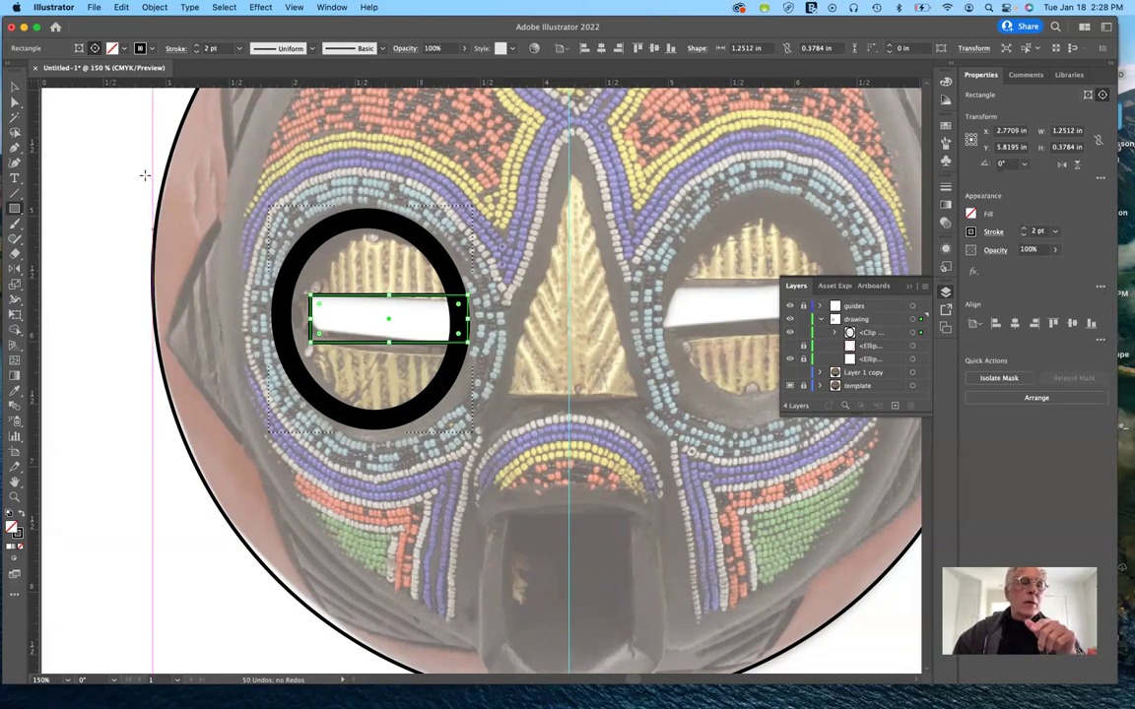
{"action": "left_click", "coordinate": [15, 101]}
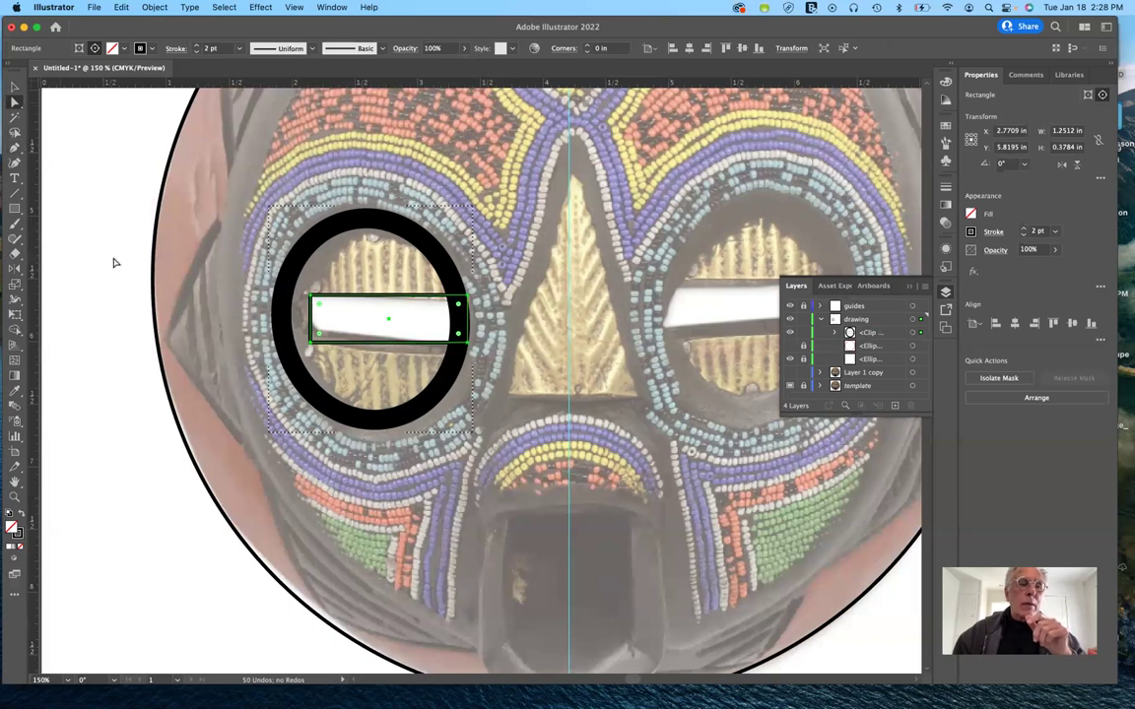
Move the rectangle's four corners so it slants along the left eye slit
{"action": "key", "text": "super+shift+a"}
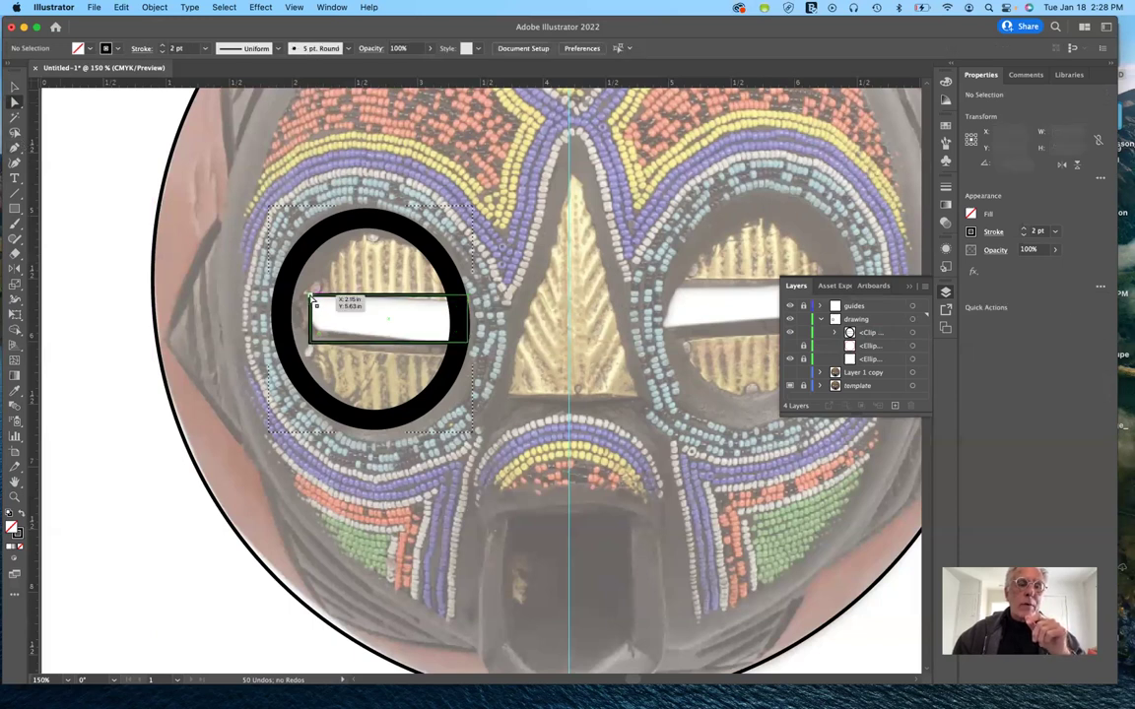
{"action": "left_click", "coordinate": [311, 295]}
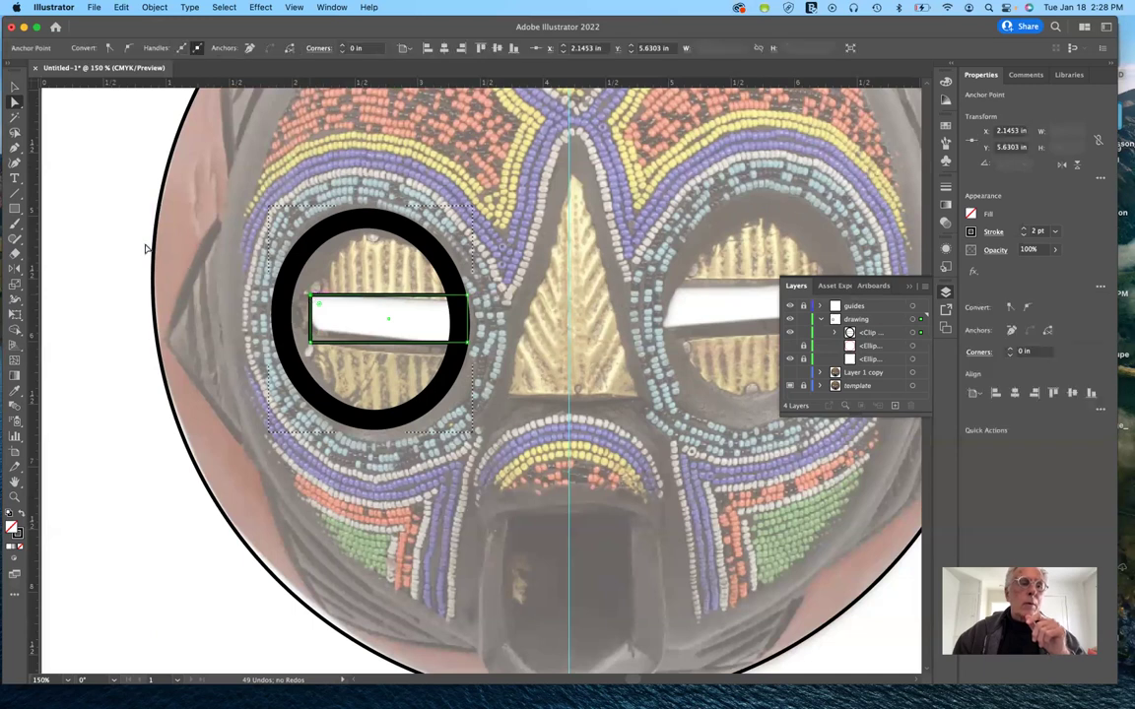
{"action": "key", "text": "super+shift+a"}
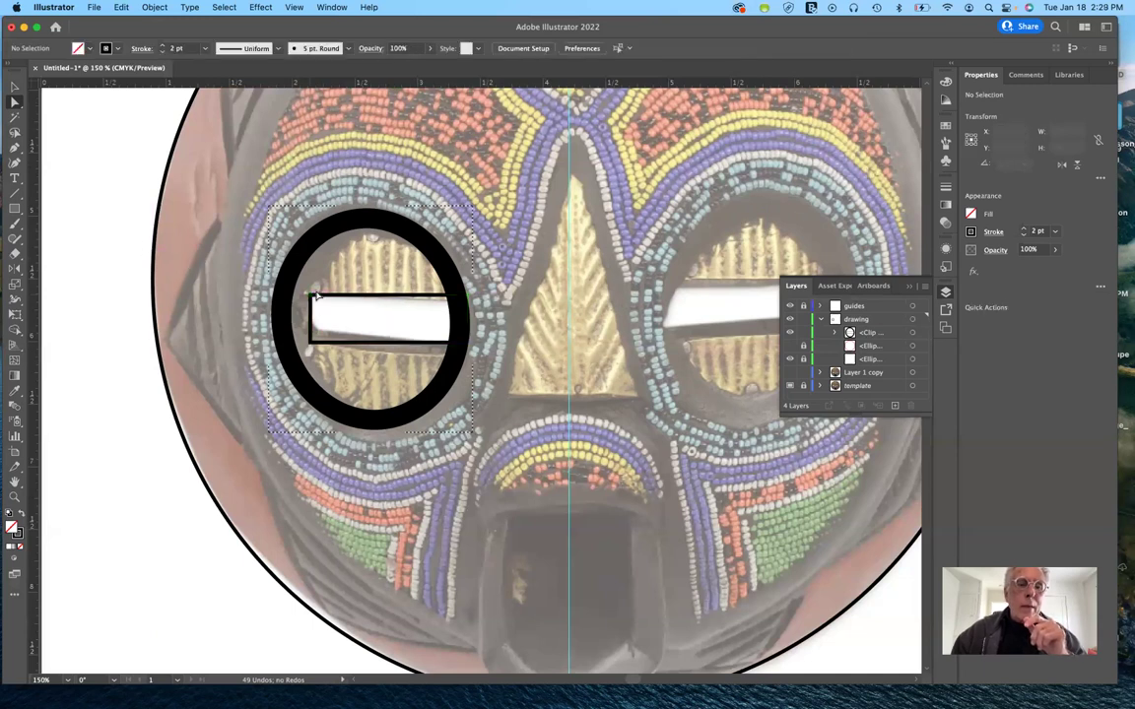
{"action": "left_click_drag", "start_coordinate": [313, 299], "coordinate": [310, 294]}
{"action": "left_click_drag", "start_coordinate": [313, 345], "coordinate": [314, 329]}
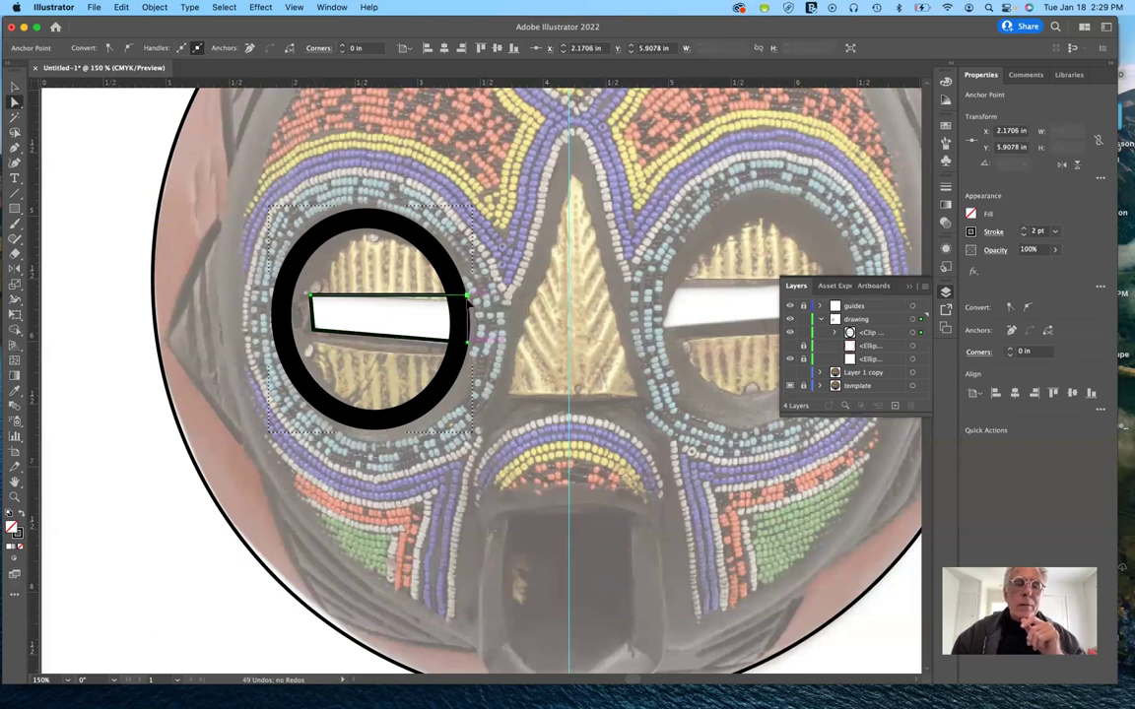
{"action": "left_click_drag", "start_coordinate": [469, 301], "coordinate": [470, 307]}
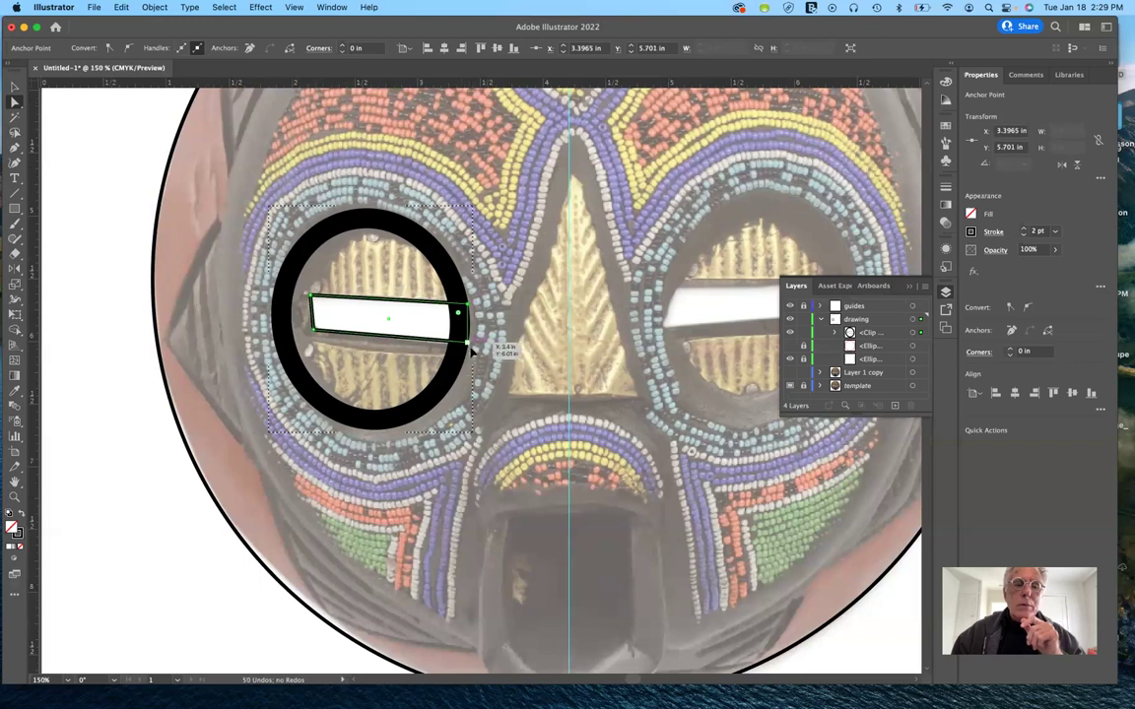
{"action": "left_click_drag", "start_coordinate": [470, 345], "coordinate": [473, 348]}
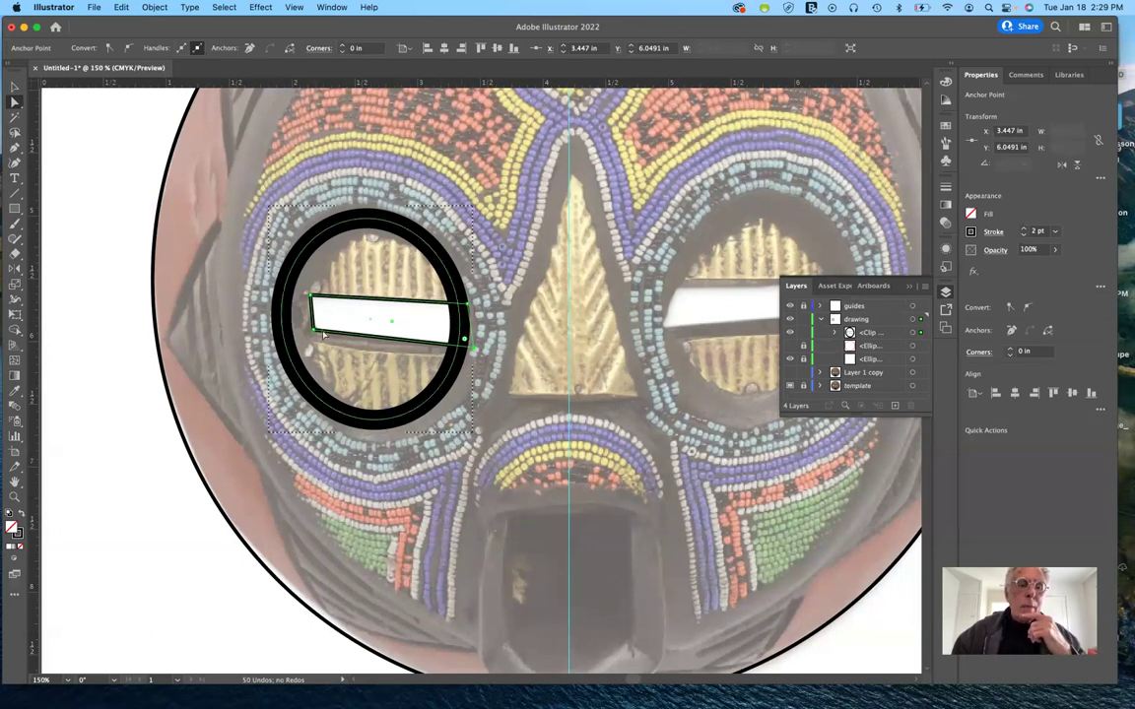
Select the slit's lower-left anchor point with Direct Selection
{"action": "left_click", "coordinate": [15, 91]}
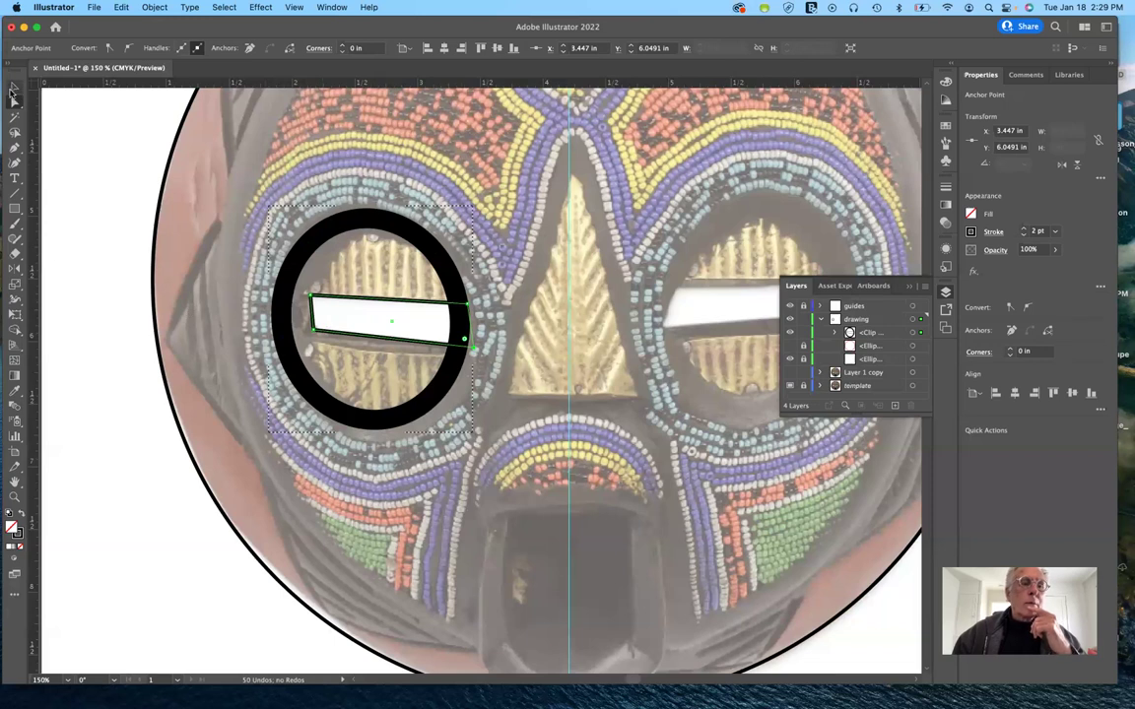
{"action": "left_click", "coordinate": [317, 335]}
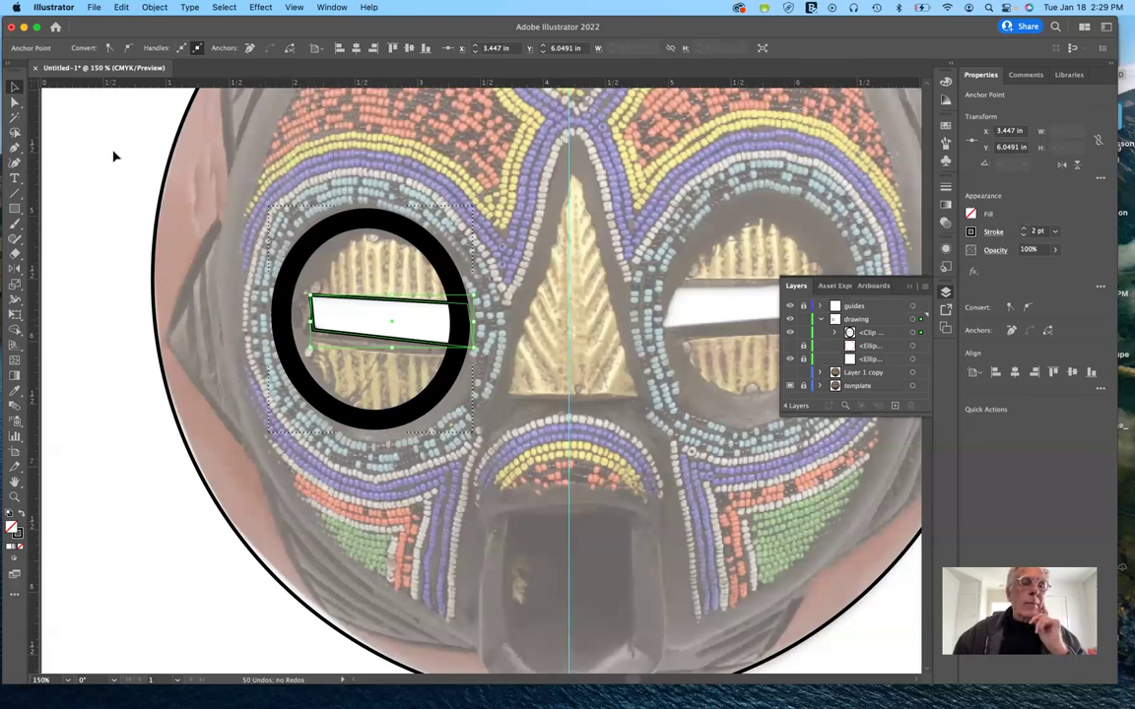
{"action": "left_click", "coordinate": [197, 251]}
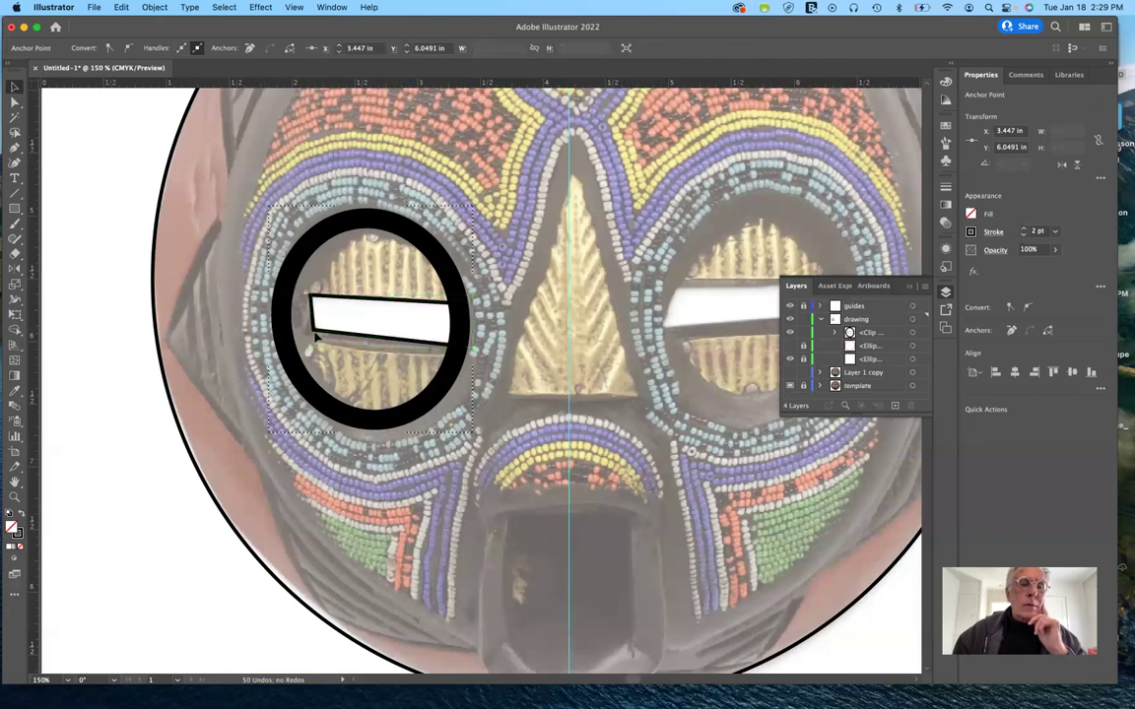
{"action": "left_click", "coordinate": [15, 101]}
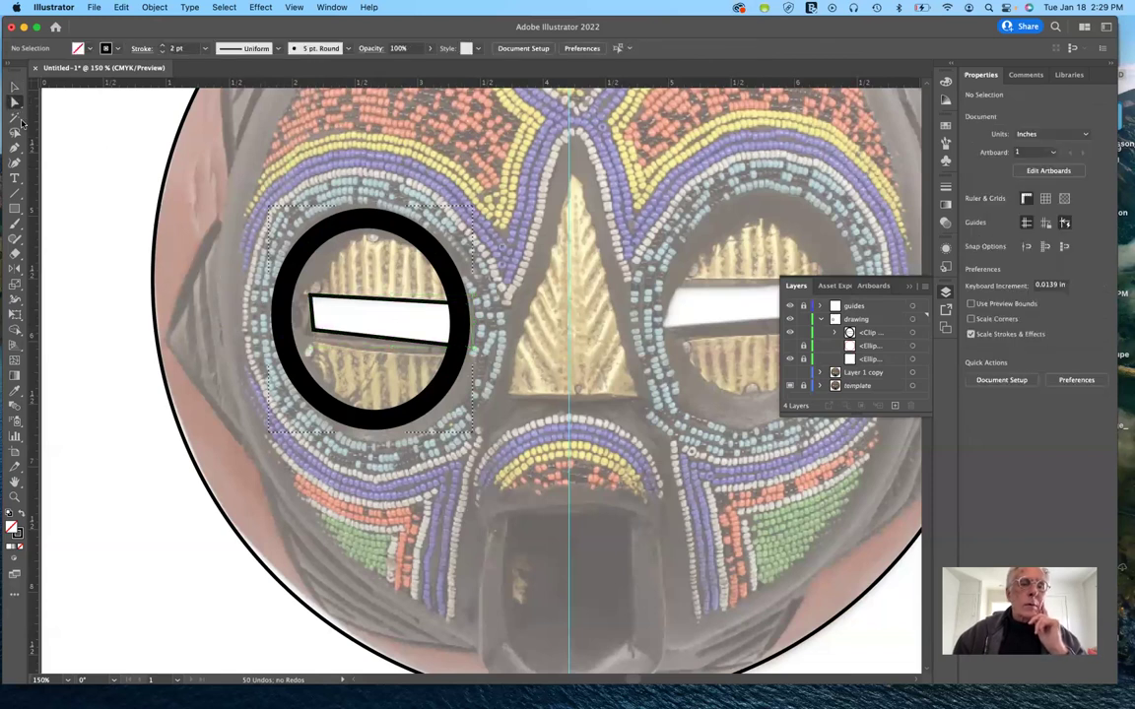
{"action": "left_click", "coordinate": [315, 331]}
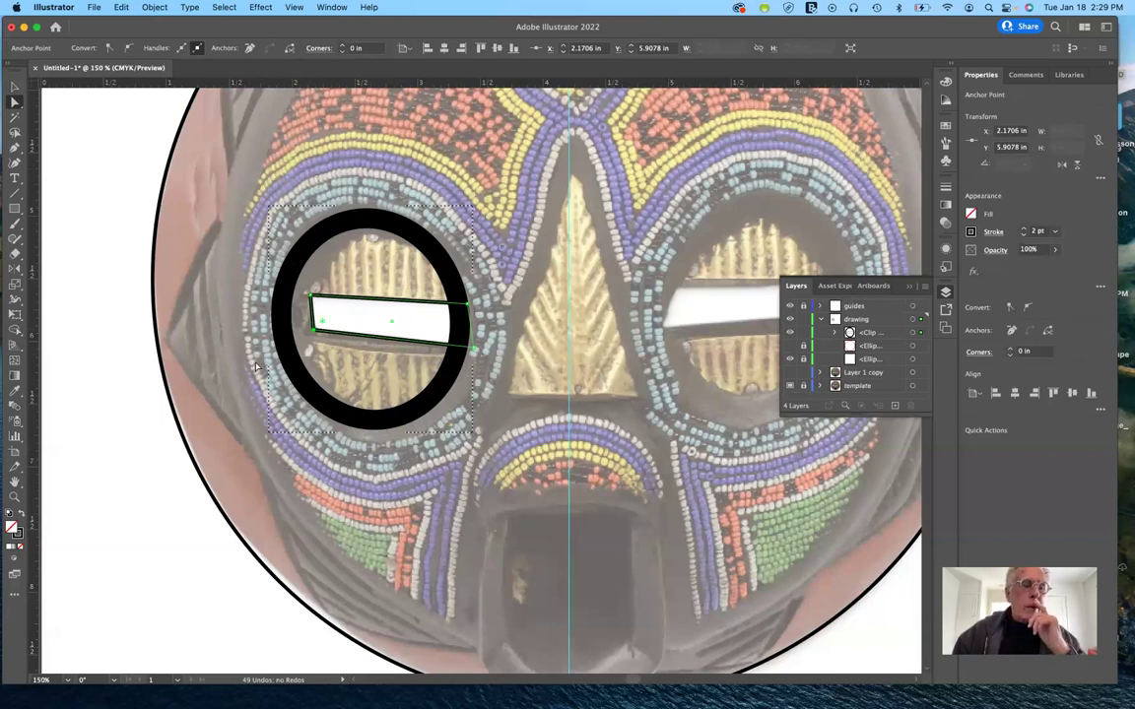
Round the slit's lower-left corner with the Anchor Point tool, then deselect
{"action": "left_click", "coordinate": [15, 147]}
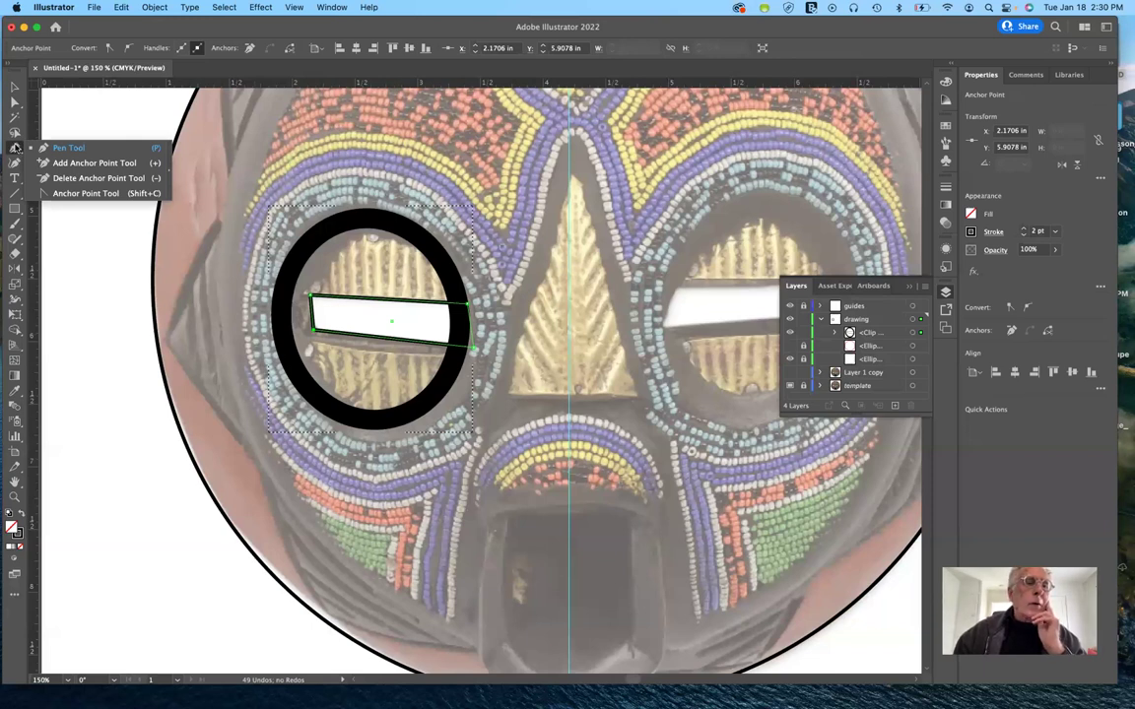
{"action": "left_click", "coordinate": [56, 194]}
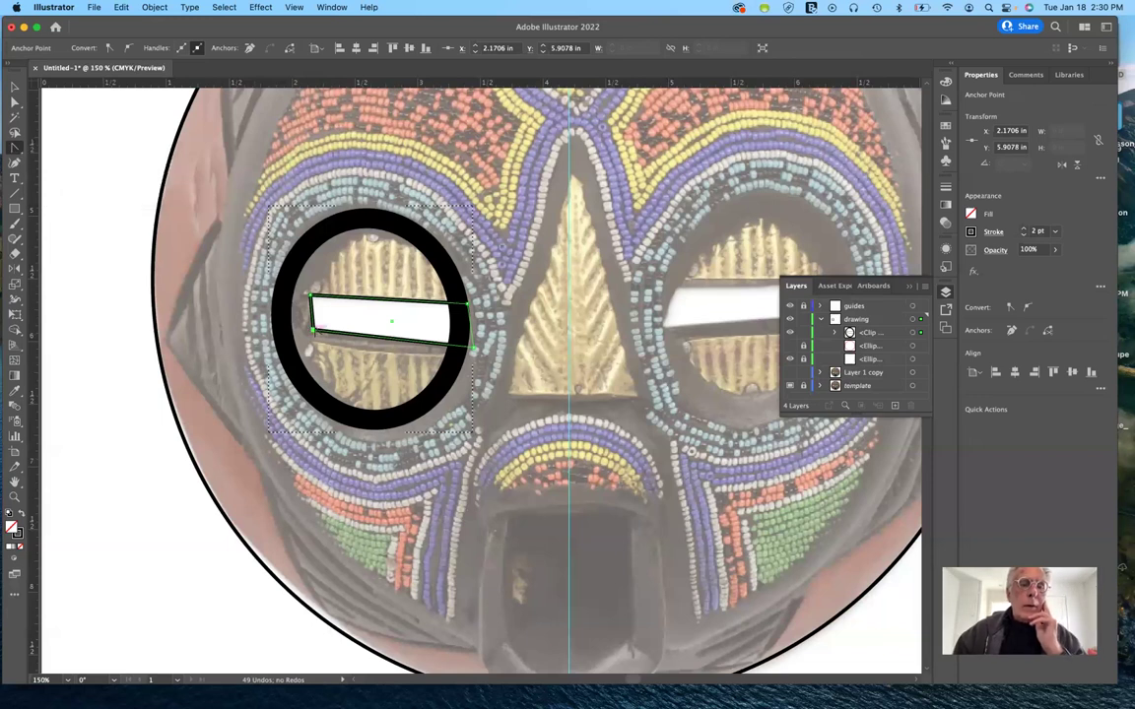
{"action": "mouse_move", "coordinate": [314, 332]}
{"action": "left_mouse_down"}
{"action": "mouse_move", "coordinate": [319, 339]}
{"action": "mouse_move", "coordinate": [299, 315]}
{"action": "mouse_move", "coordinate": [311, 328]}
{"action": "left_mouse_up"}
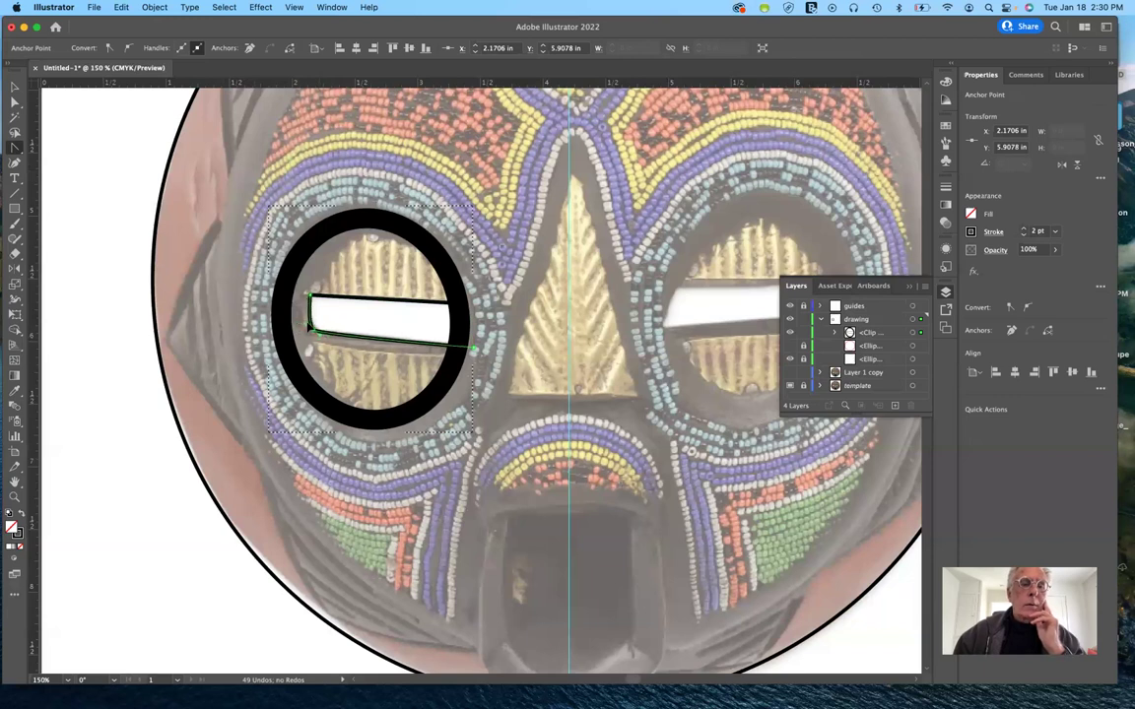
{"action": "left_click", "coordinate": [311, 328]}
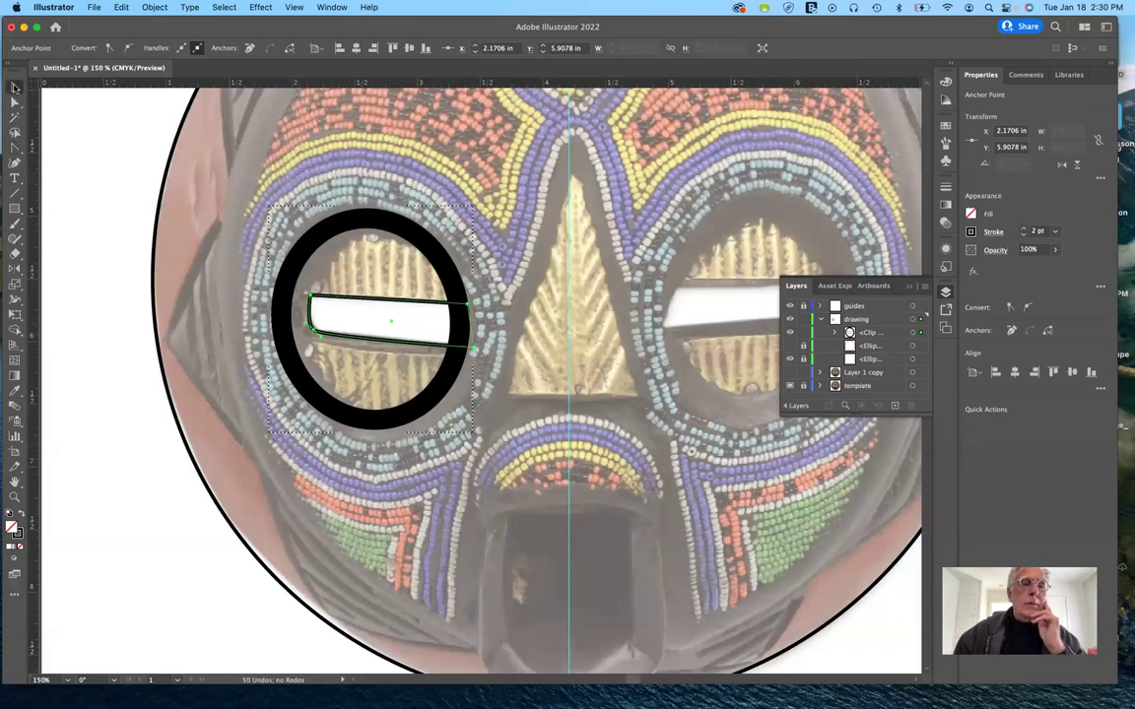
{"action": "left_click", "coordinate": [101, 298]}
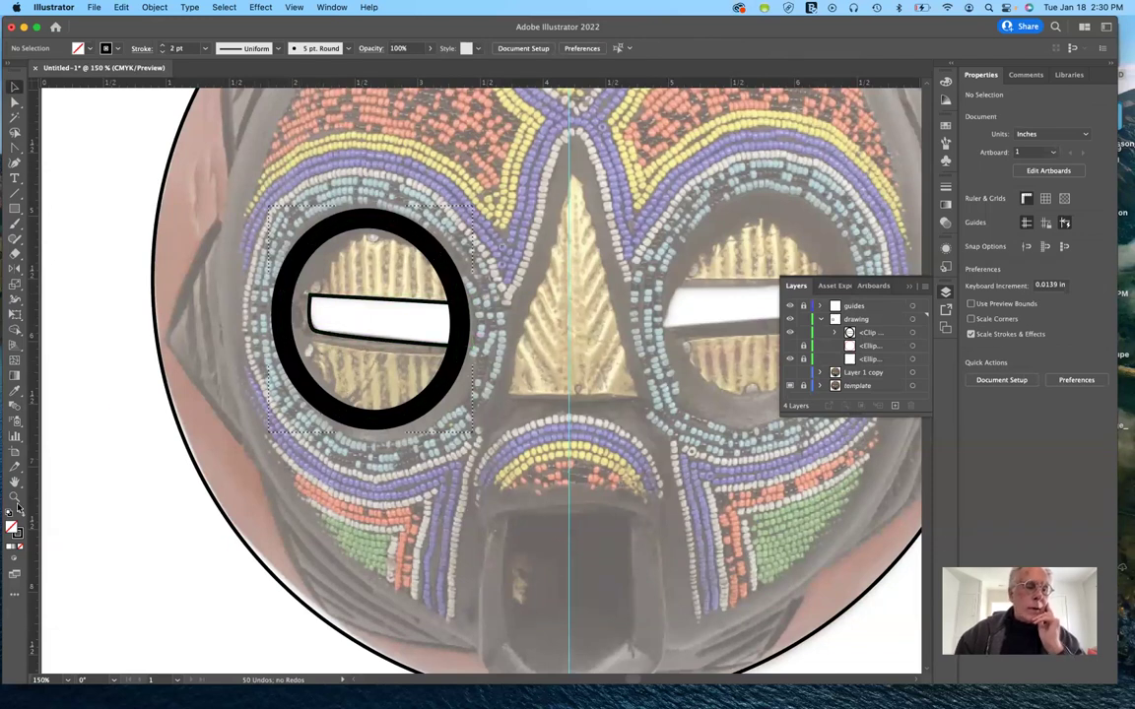
Return the drawing mode to Draw Normal and select the left eye clip group
{"action": "left_click", "coordinate": [14, 559]}
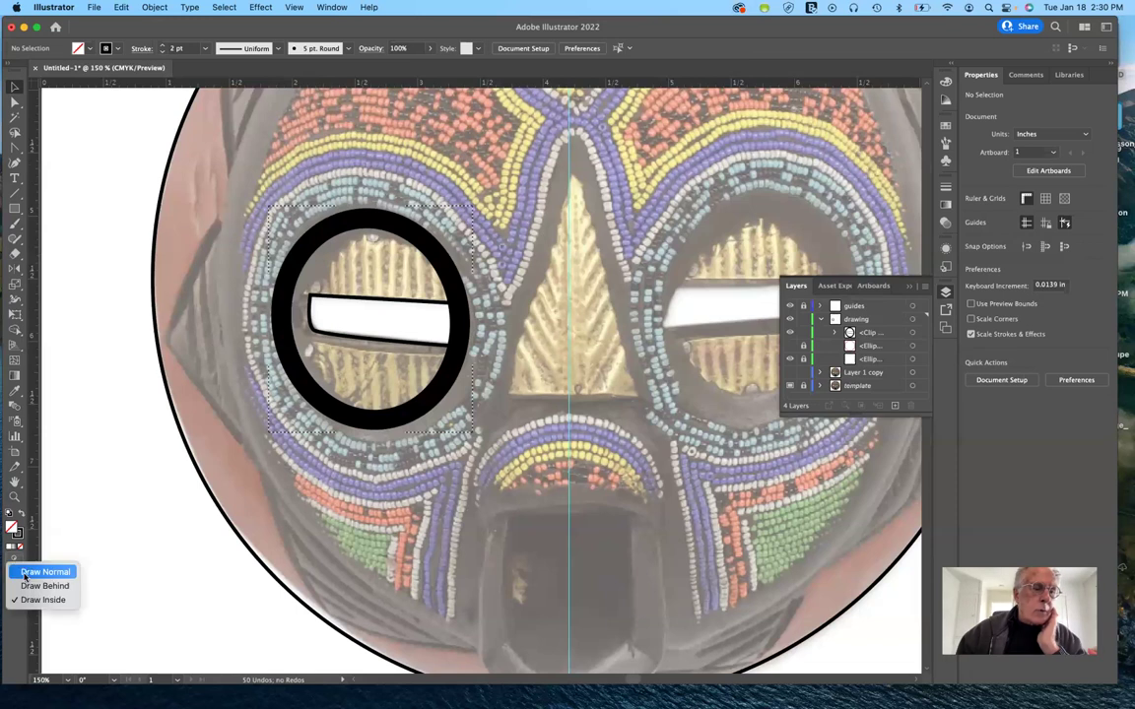
{"action": "left_click", "coordinate": [28, 572]}
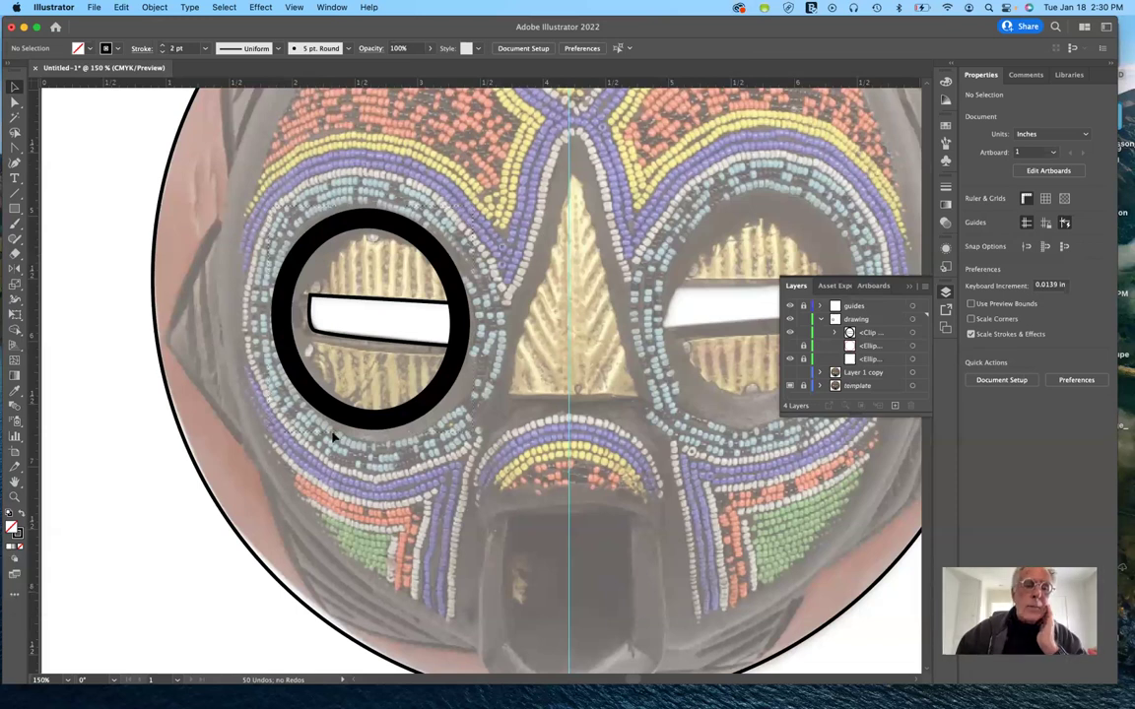
{"action": "left_click", "coordinate": [361, 416]}
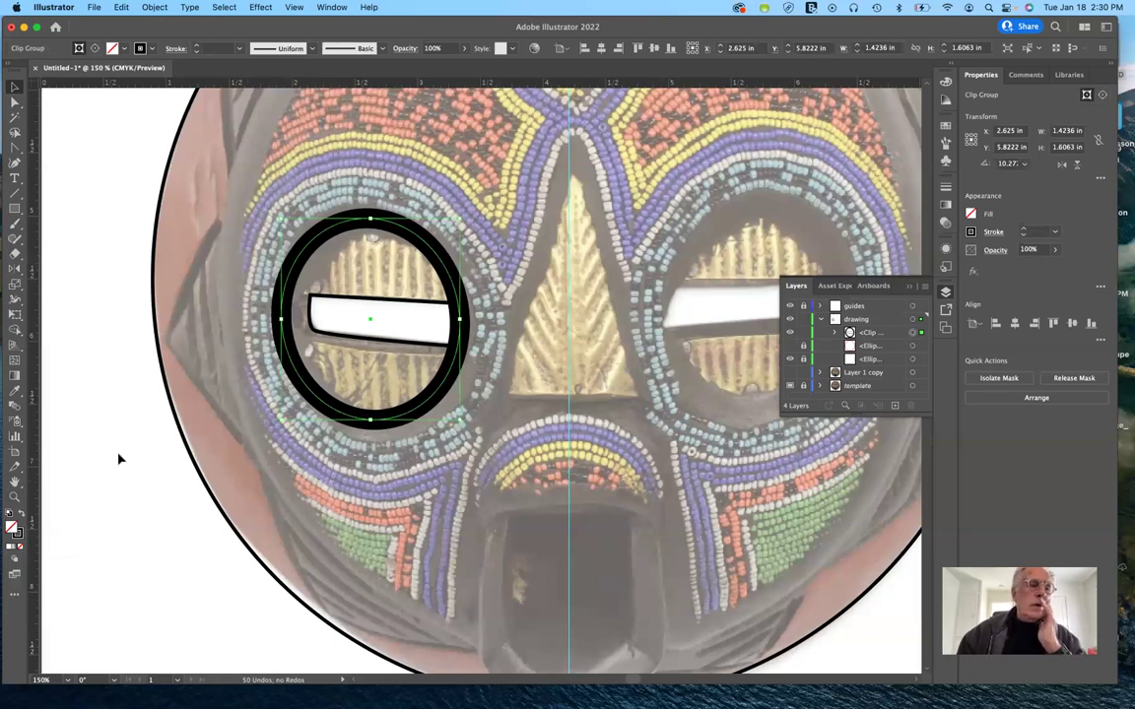
Reflect a copy of the eye group onto the right eye and zoom out to the whole mask
{"action": "left_click", "coordinate": [14, 267]}
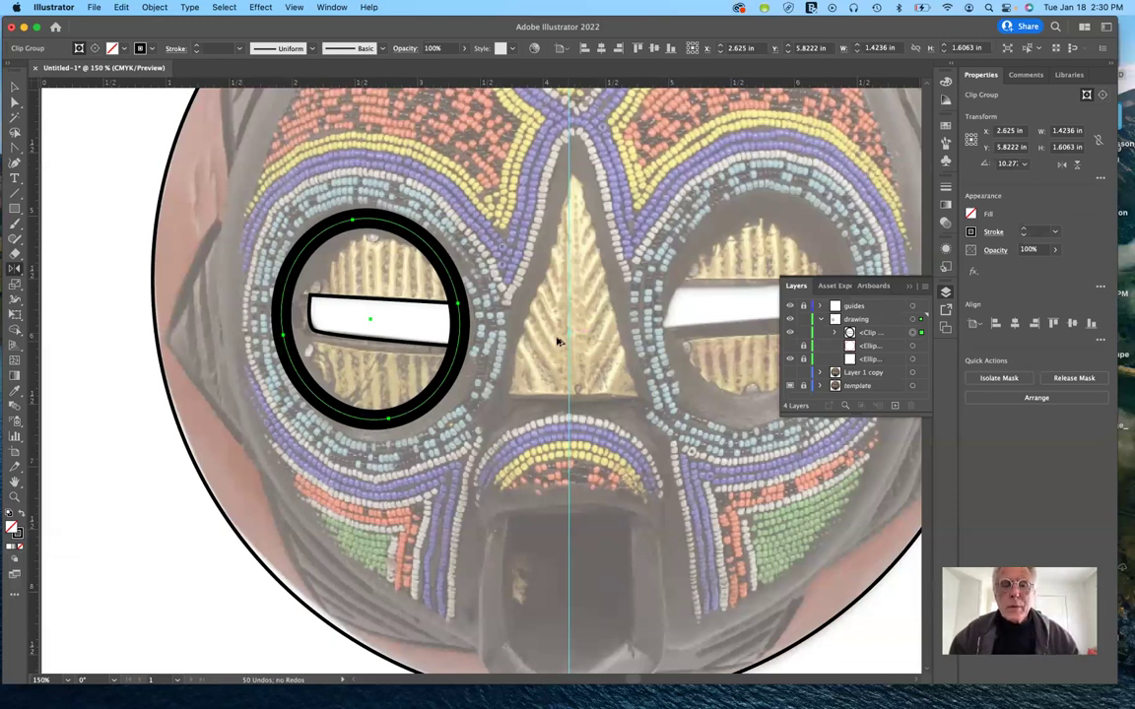
{"action": "left_click_drag", "start_coordinate": [568, 332], "coordinate": [886, 270]}
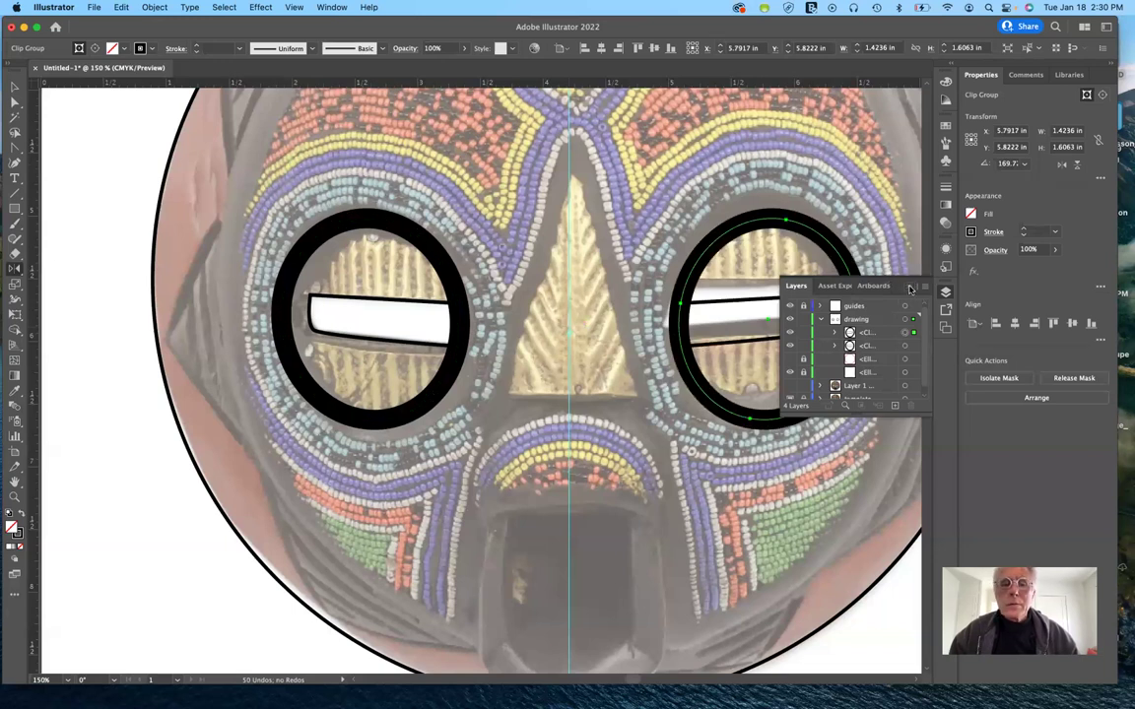
{"action": "left_click", "coordinate": [910, 287]}
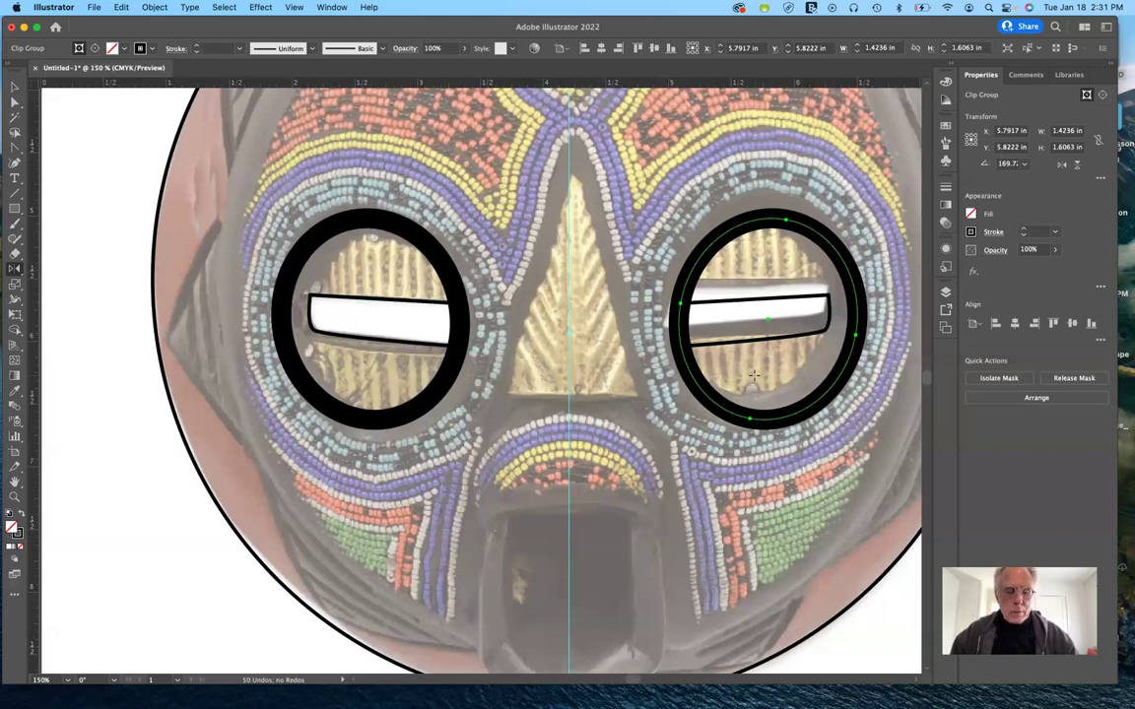
{"action": "key", "text": "super+minus"}
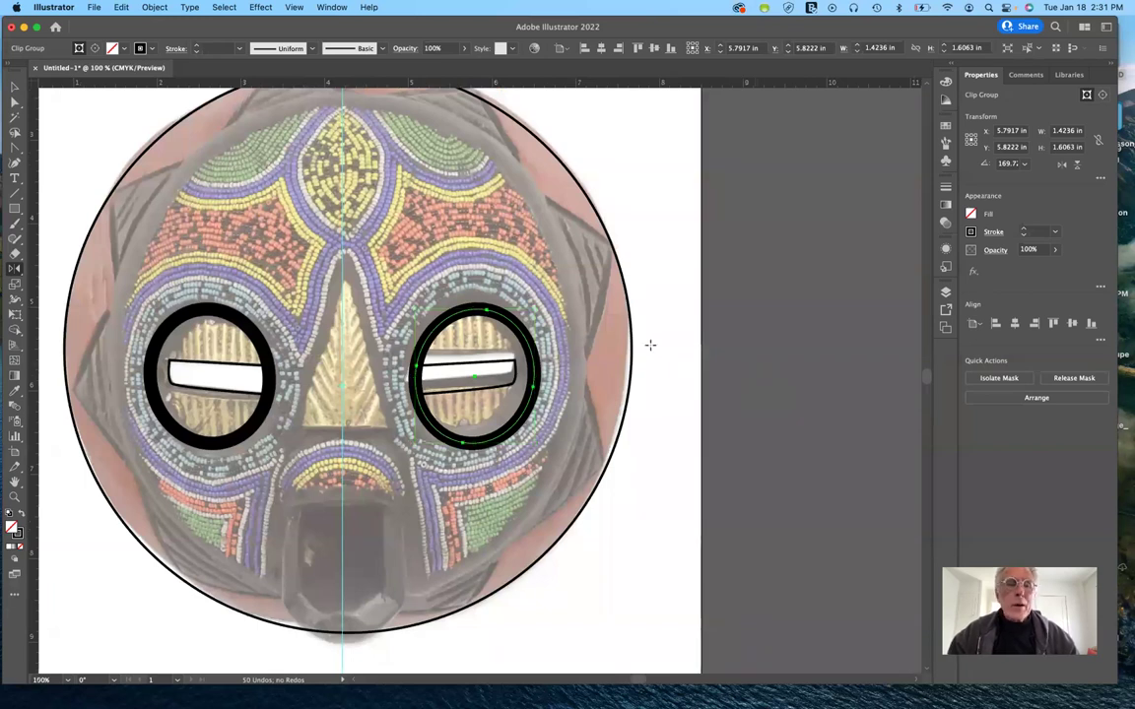
{"action": "left_click", "coordinate": [13, 86]}
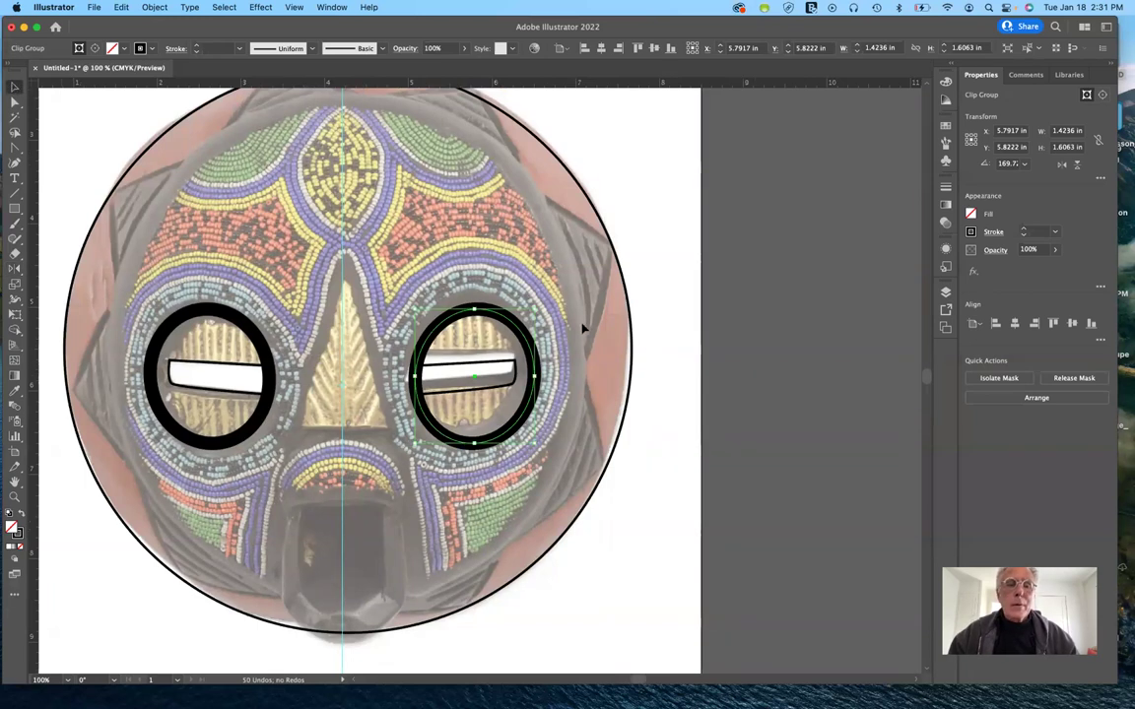
{"action": "left_click", "coordinate": [649, 374]}
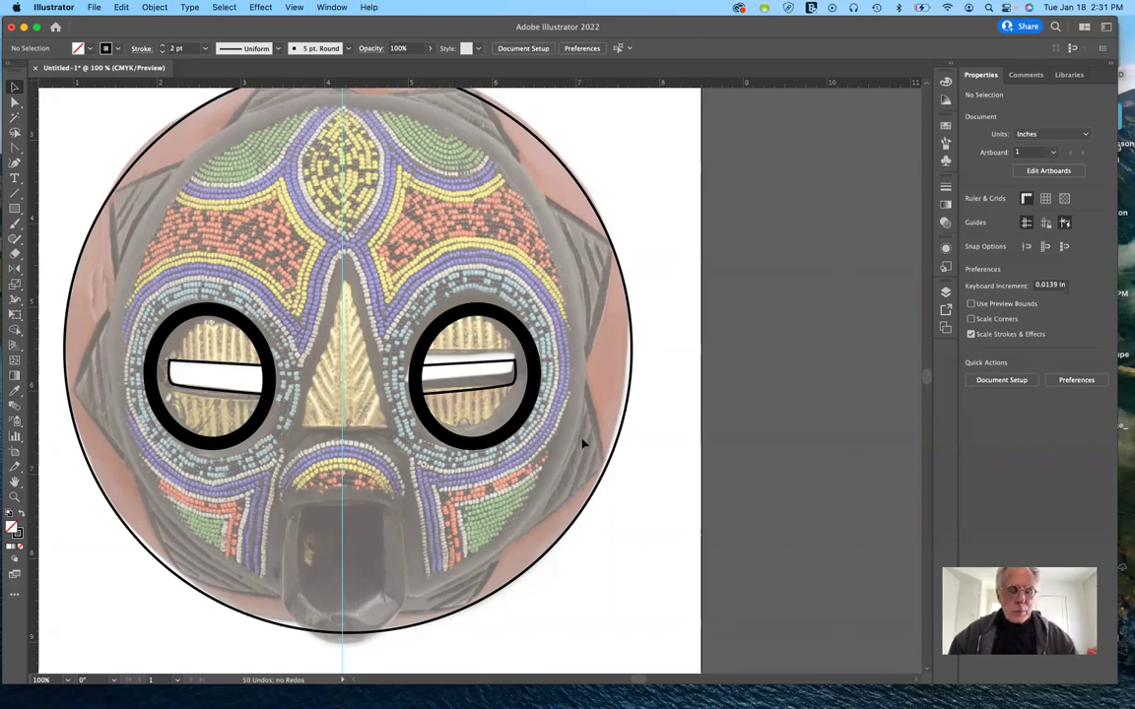
{"action": "scroll", "coordinate": [583, 444], "scroll_direction": "left", "scroll_amount": 5}
{"action": "scroll", "coordinate": [582, 444], "scroll_direction": "up", "scroll_amount": 3}
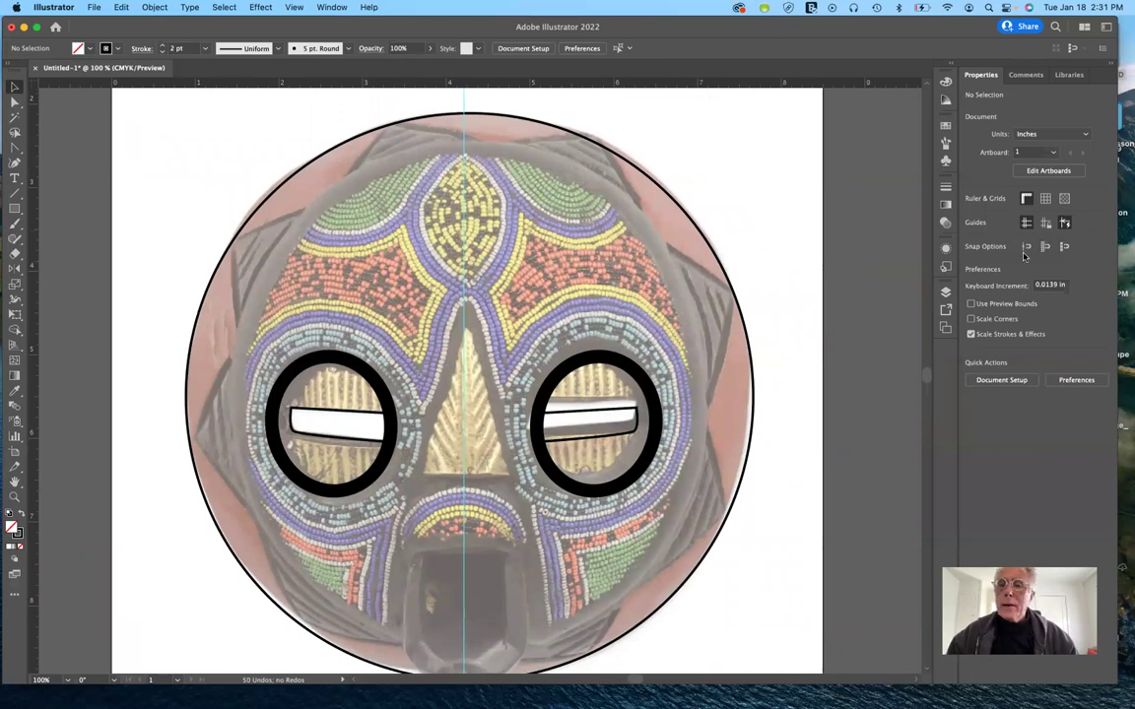
Lock the eye-ring clip group in the Layers panel and select the ellipse
{"action": "left_click", "coordinate": [946, 292]}
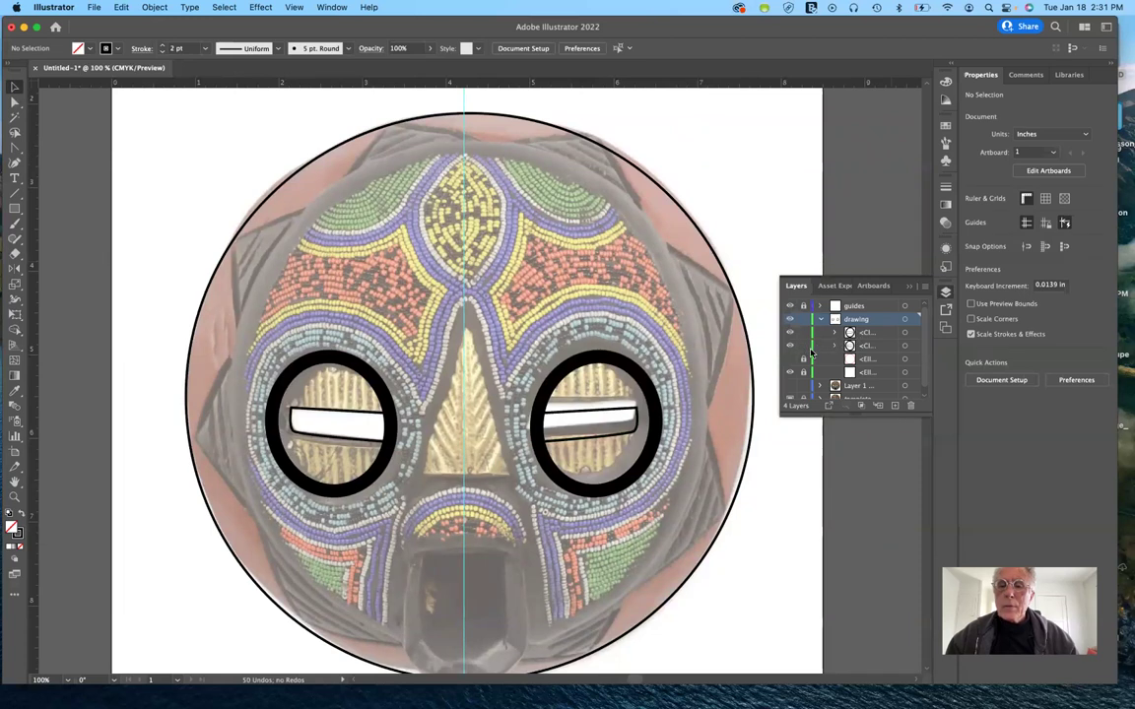
{"action": "left_click", "coordinate": [803, 346]}
{"action": "left_click", "coordinate": [850, 374]}
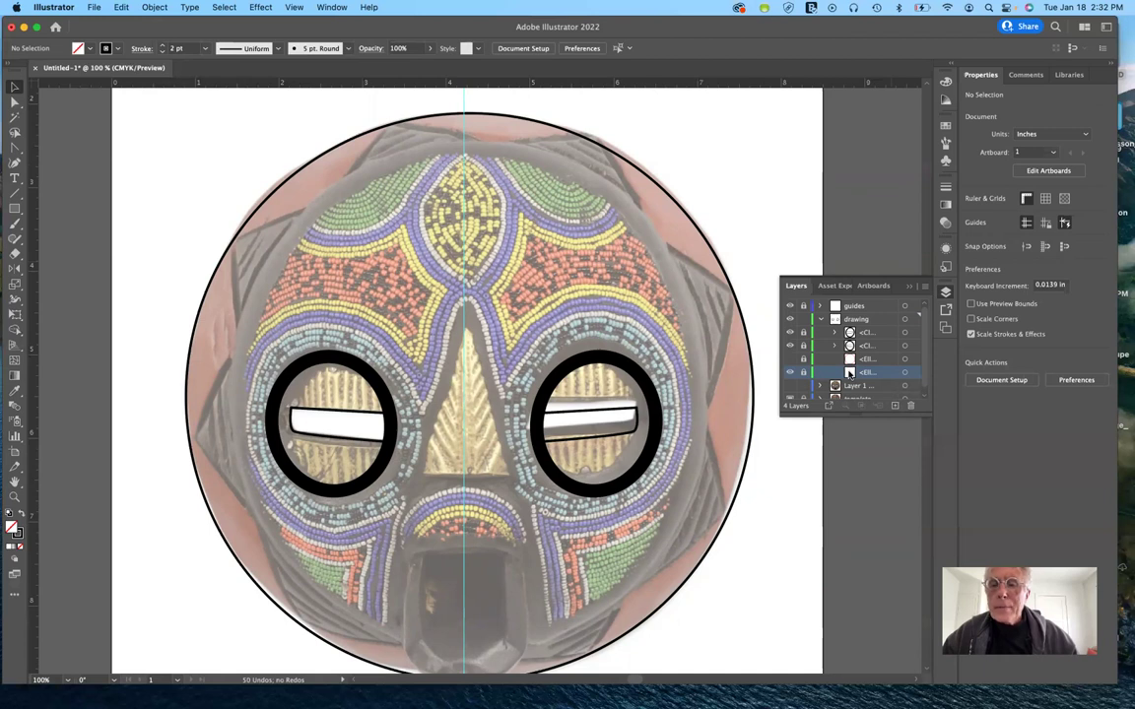
{"action": "left_click", "coordinate": [850, 359]}
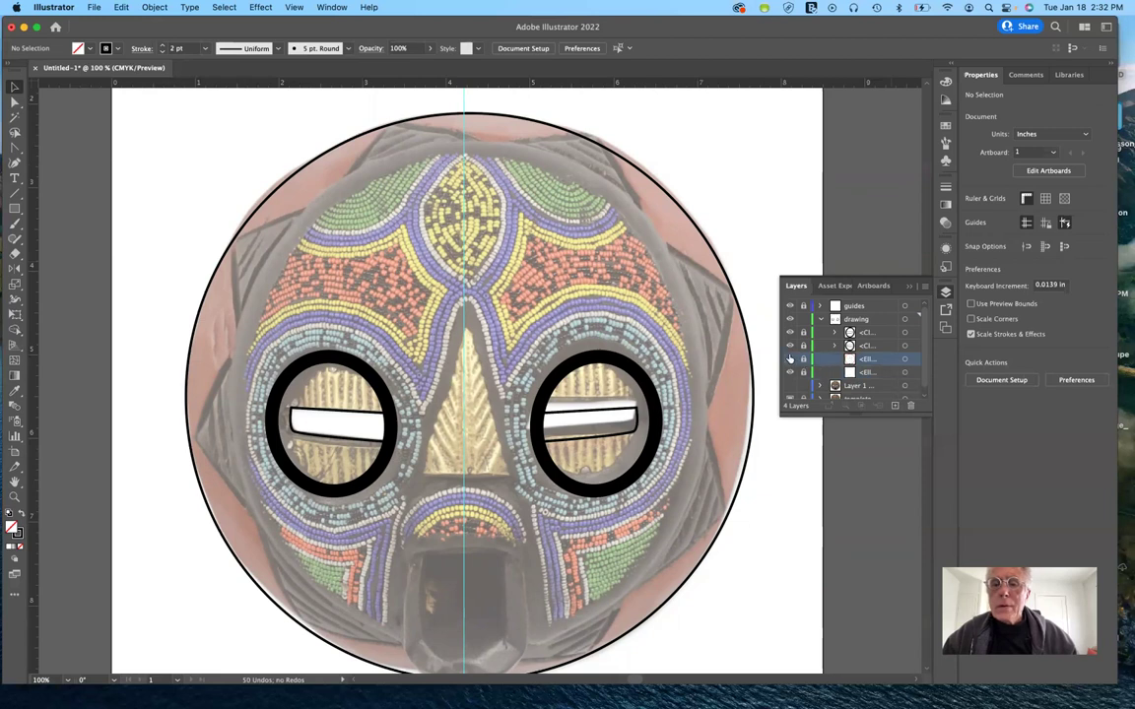
Duplicate the red ellipse in the Layers panel and make the copy visible
{"action": "left_click", "coordinate": [789, 360]}
{"action": "left_click", "coordinate": [789, 360]}
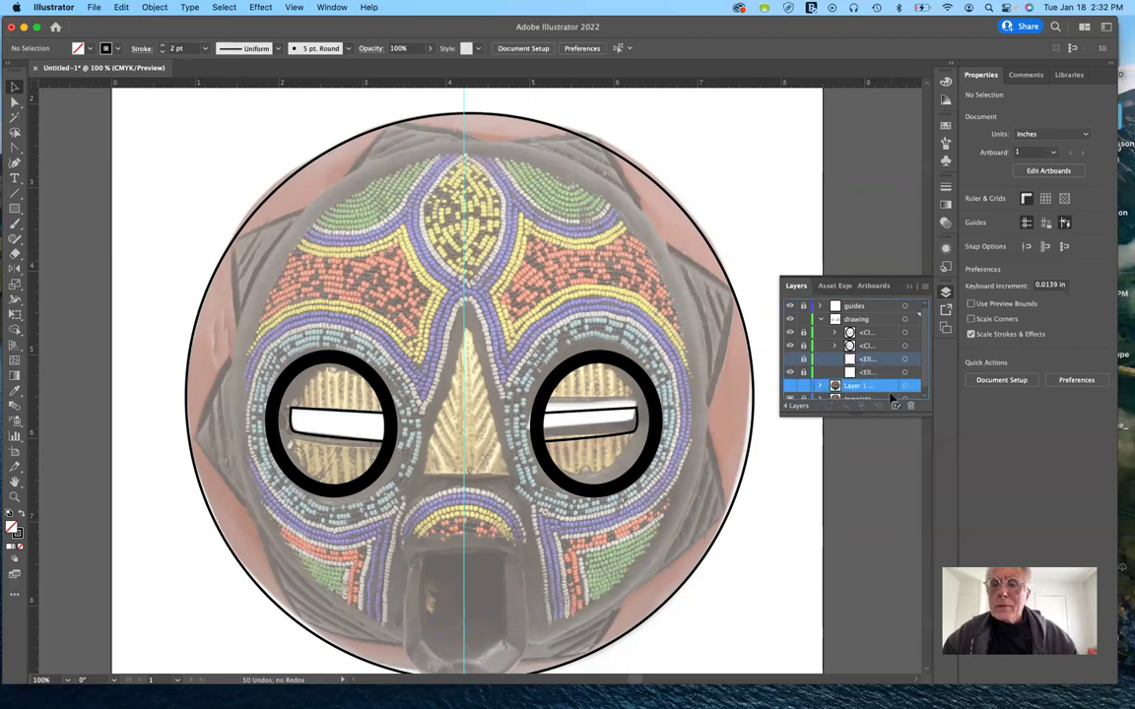
{"action": "scroll", "coordinate": [877, 389], "scroll_direction": "down", "scroll_amount": 1}
{"action": "left_click_drag", "start_coordinate": [895, 404], "coordinate": [895, 405]}
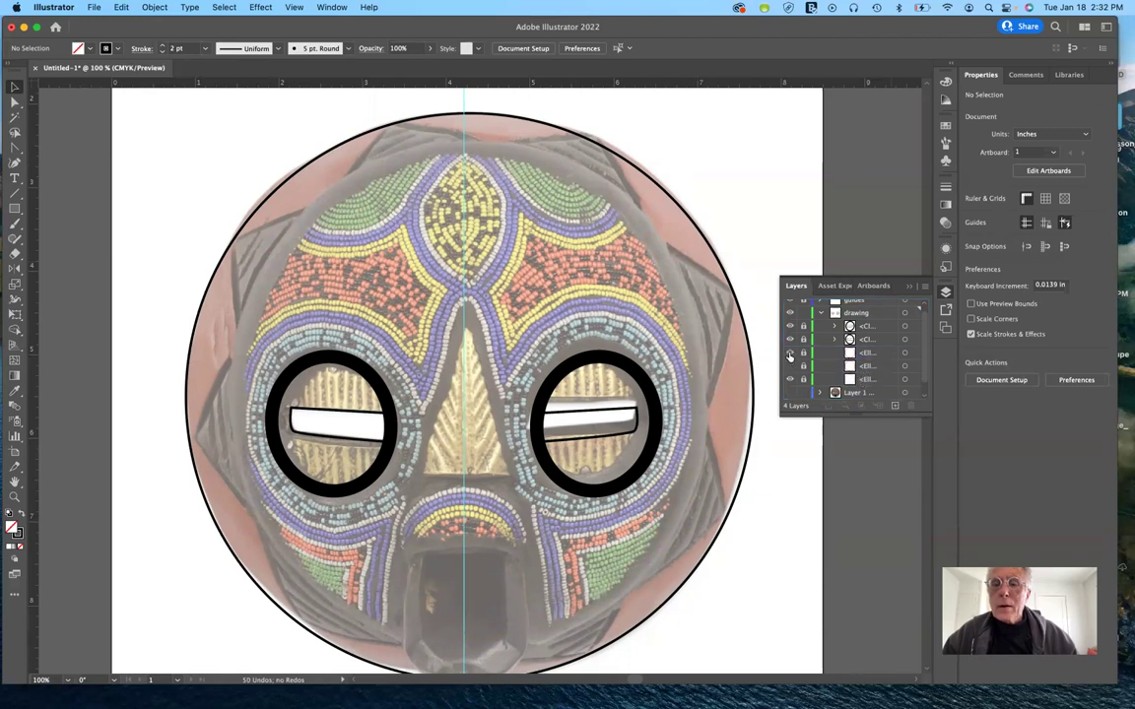
{"action": "left_click", "coordinate": [789, 353]}
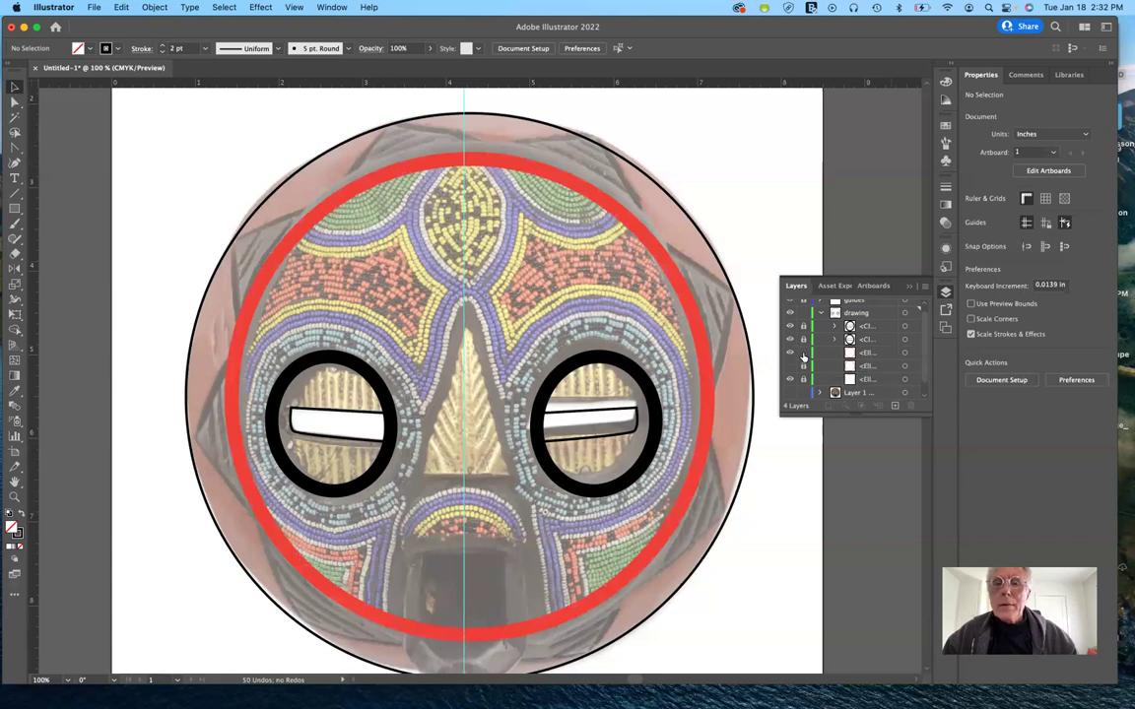
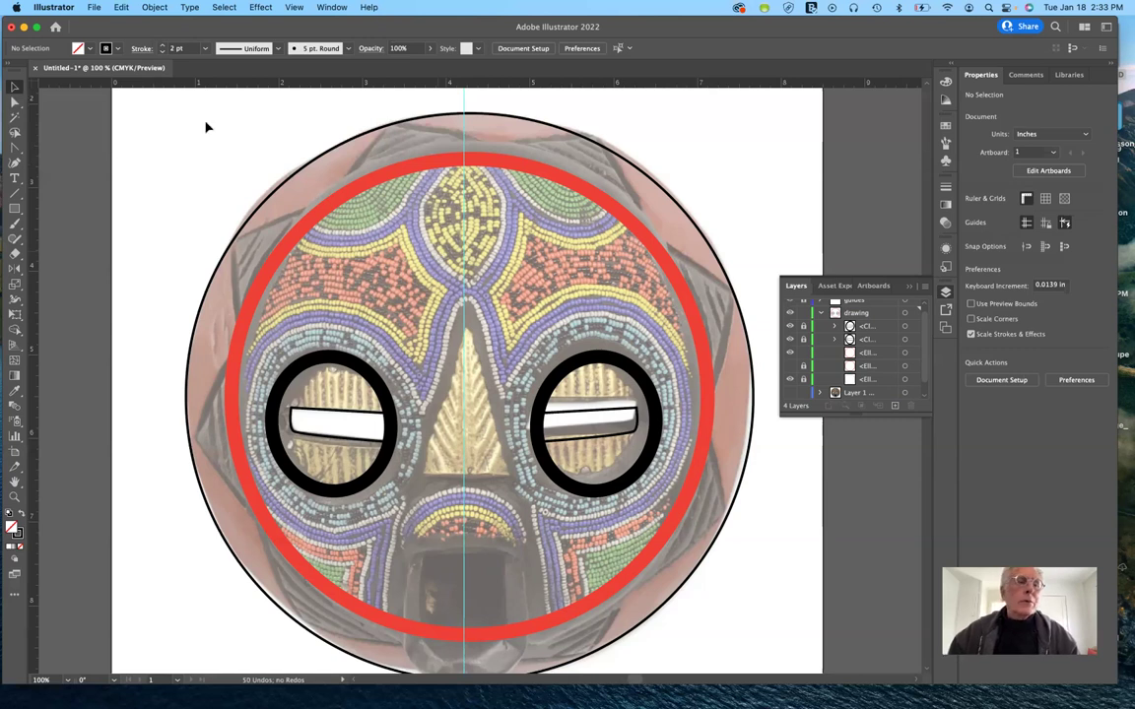
With the Star tool active, reduce a selected ellipse layer's stroke weight to 1 pt
{"action": "left_click", "coordinate": [15, 209]}
{"action": "left_click_drag", "start_coordinate": [15, 209], "coordinate": [57, 270]}
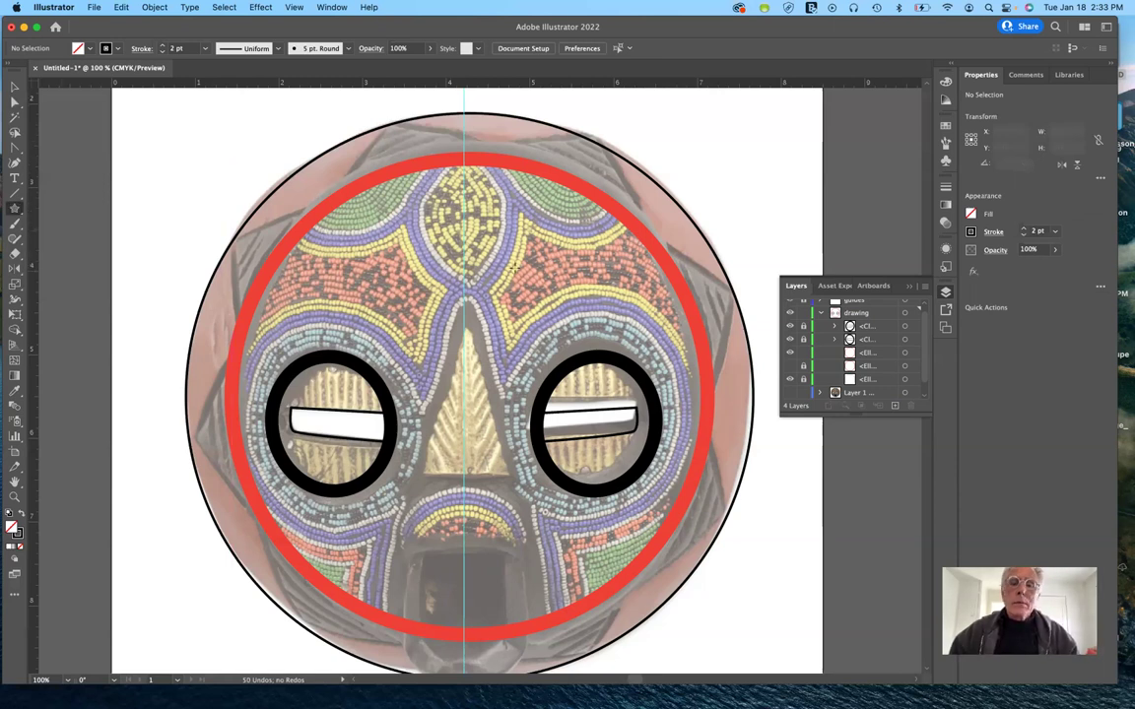
{"action": "left_click", "coordinate": [860, 353]}
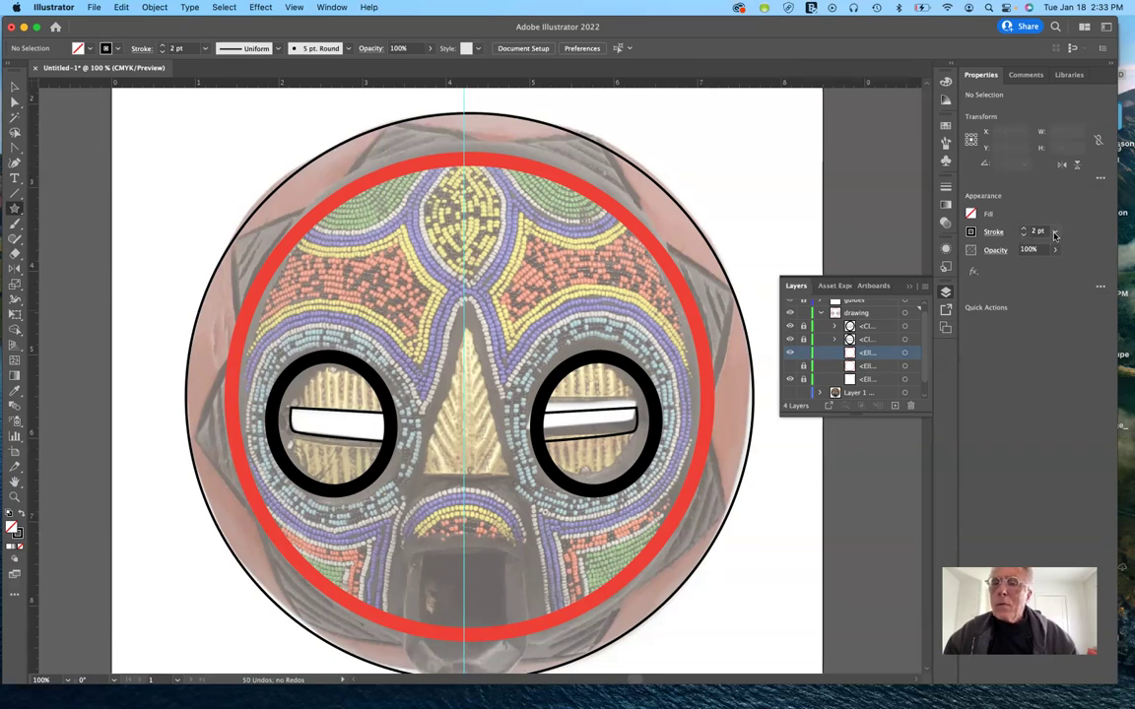
{"action": "left_click", "coordinate": [1023, 234]}
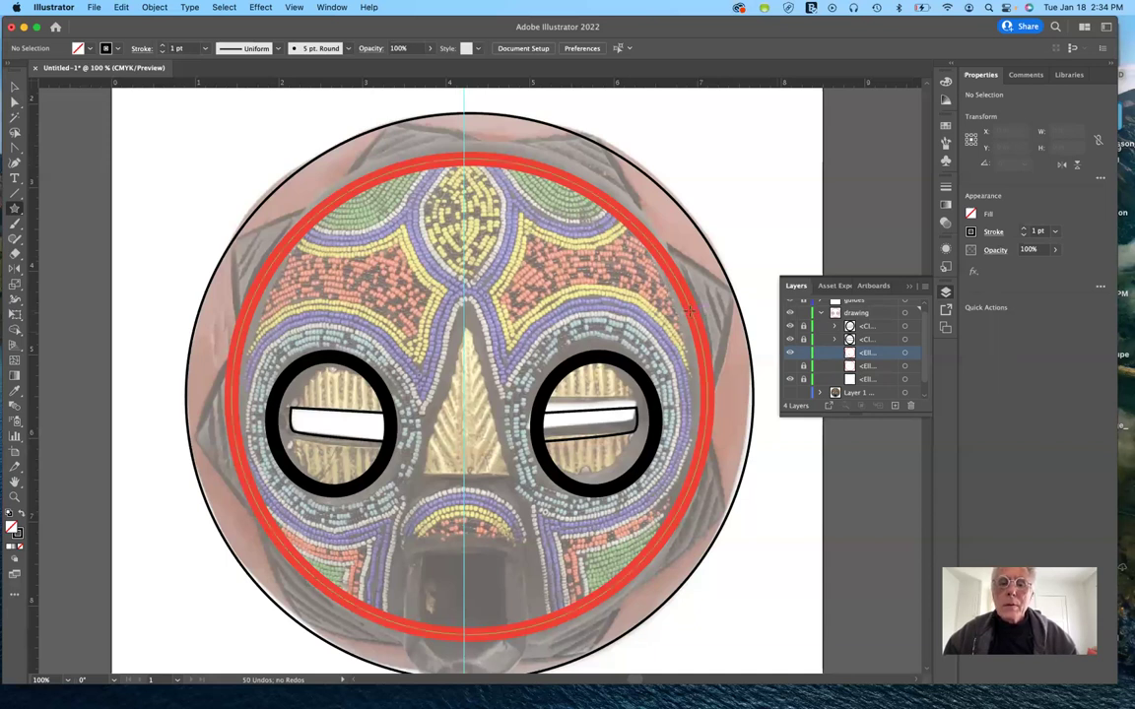
{"action": "left_click", "coordinate": [689, 308]}
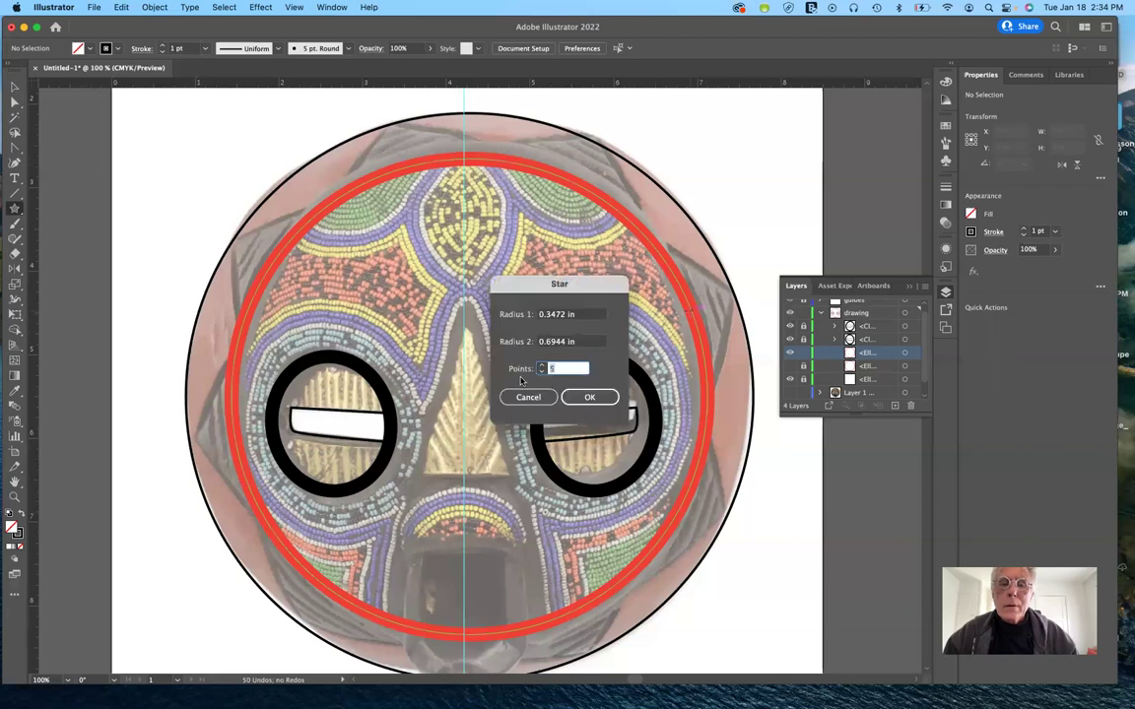
{"action": "key", "text": "Escape"}
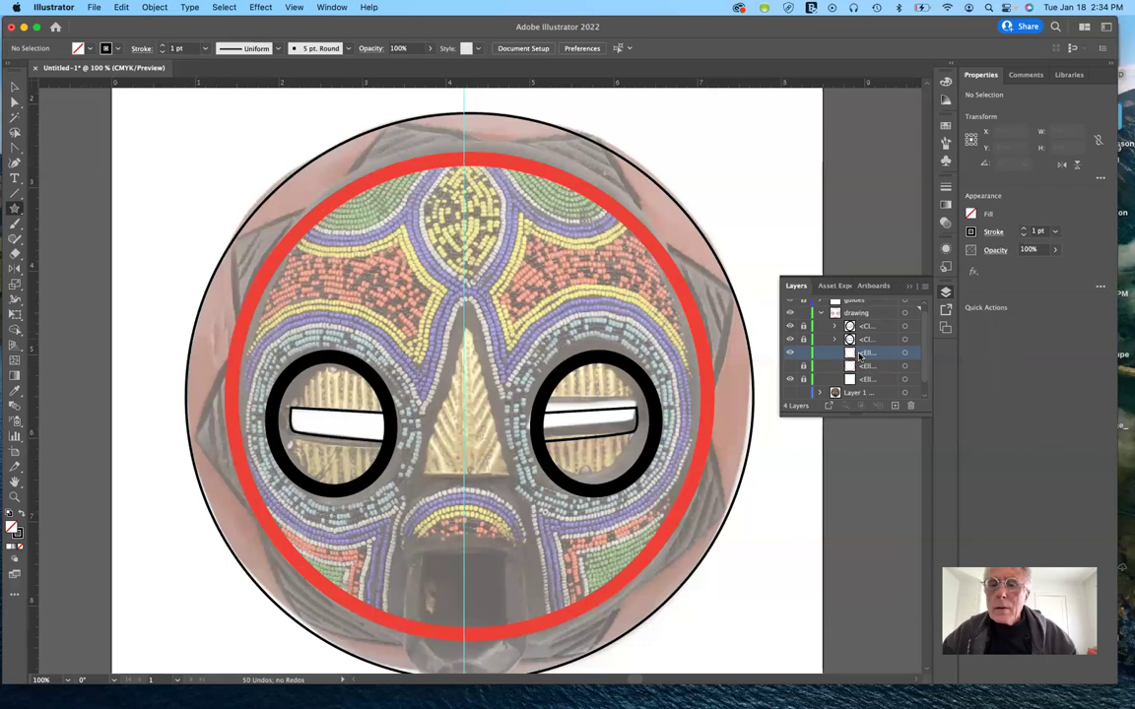
Set the red ring's stroke to 1 pt, then 2 pt, and delete the ring
{"action": "left_click", "coordinate": [915, 355]}
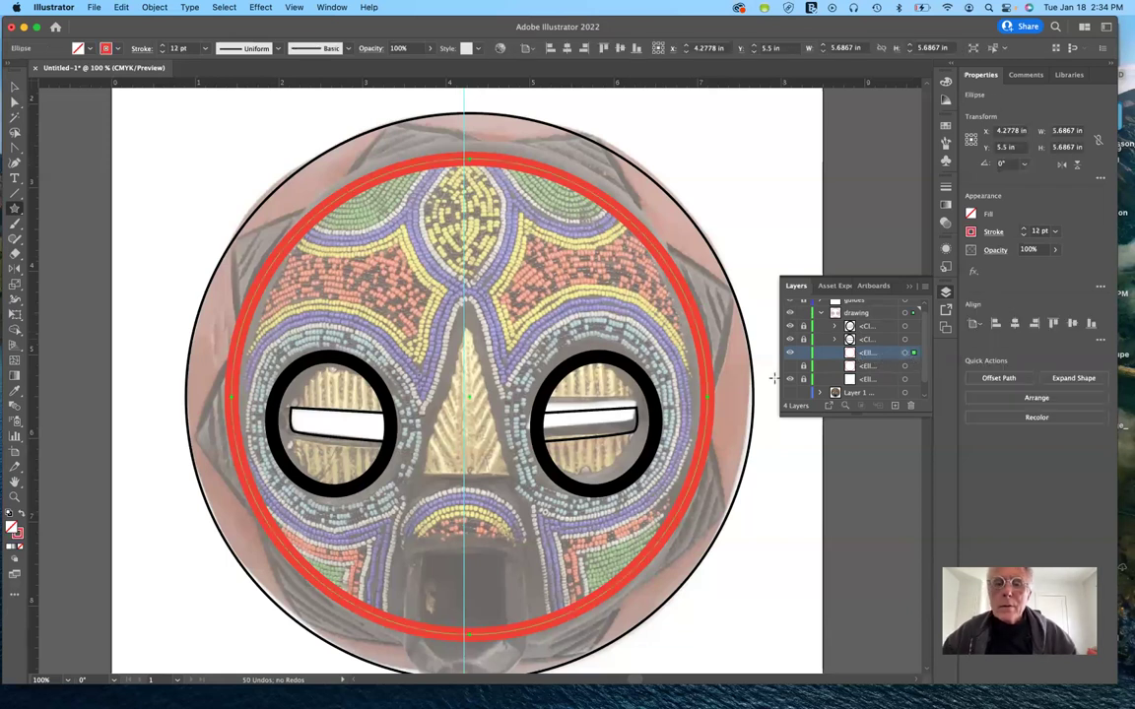
{"action": "left_click", "coordinate": [1055, 232]}
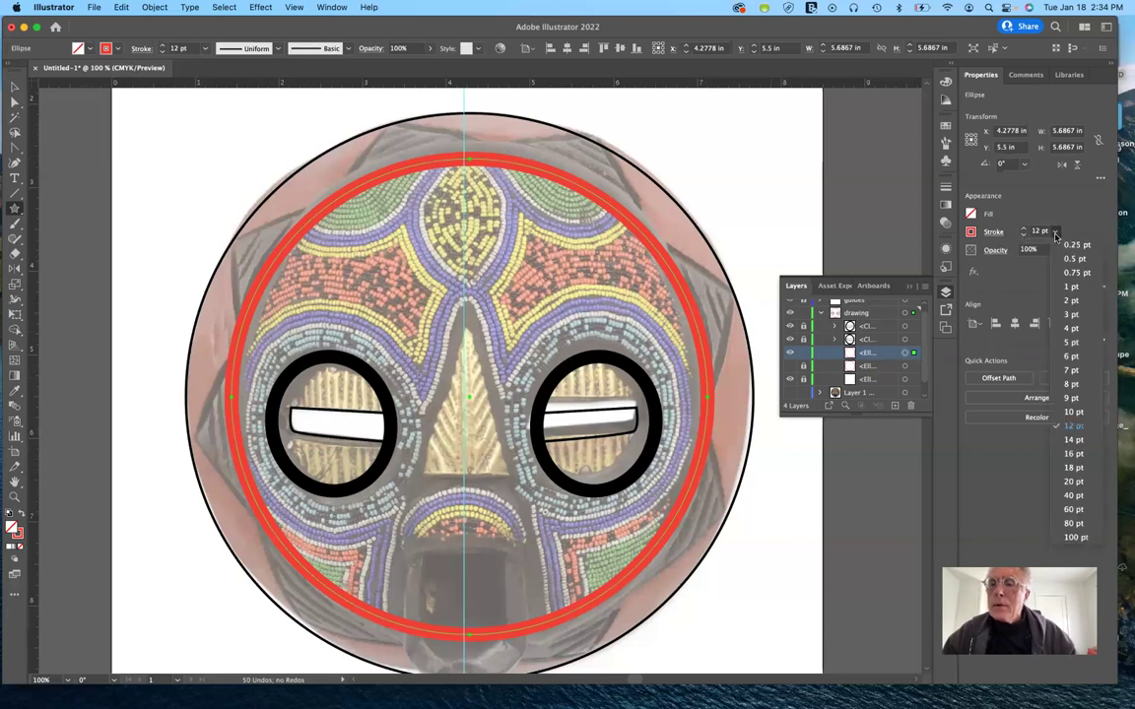
{"action": "left_click", "coordinate": [1066, 287]}
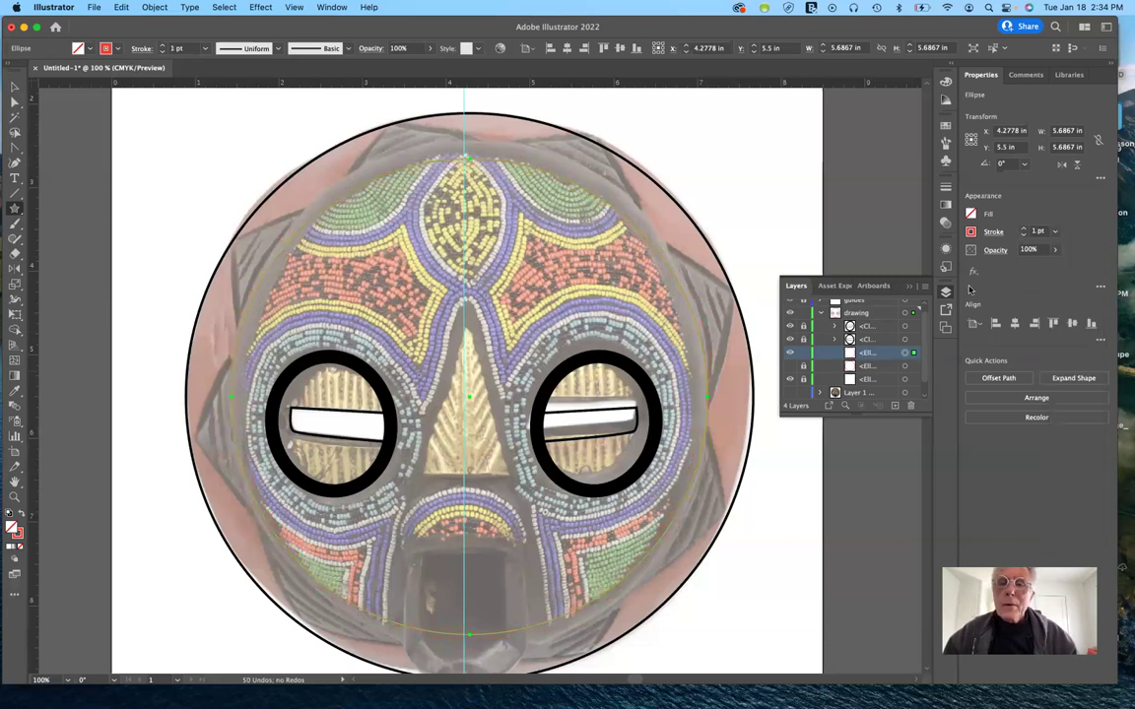
{"action": "left_click", "coordinate": [1024, 230]}
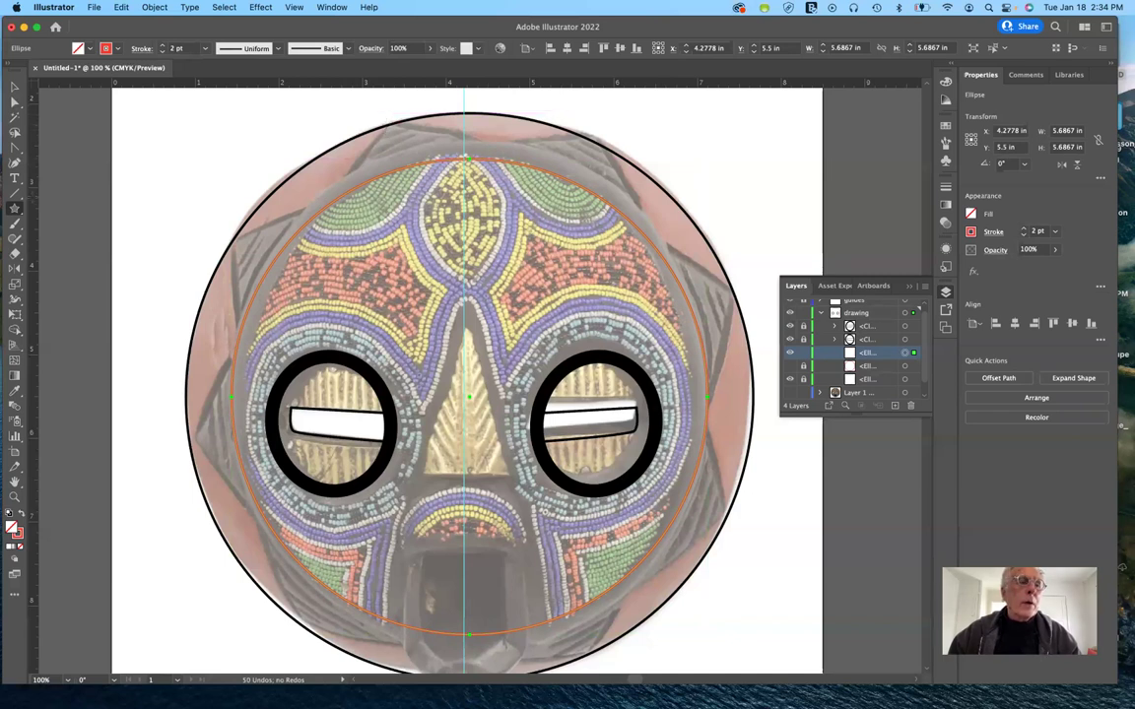
{"action": "left_click", "coordinate": [14, 209]}
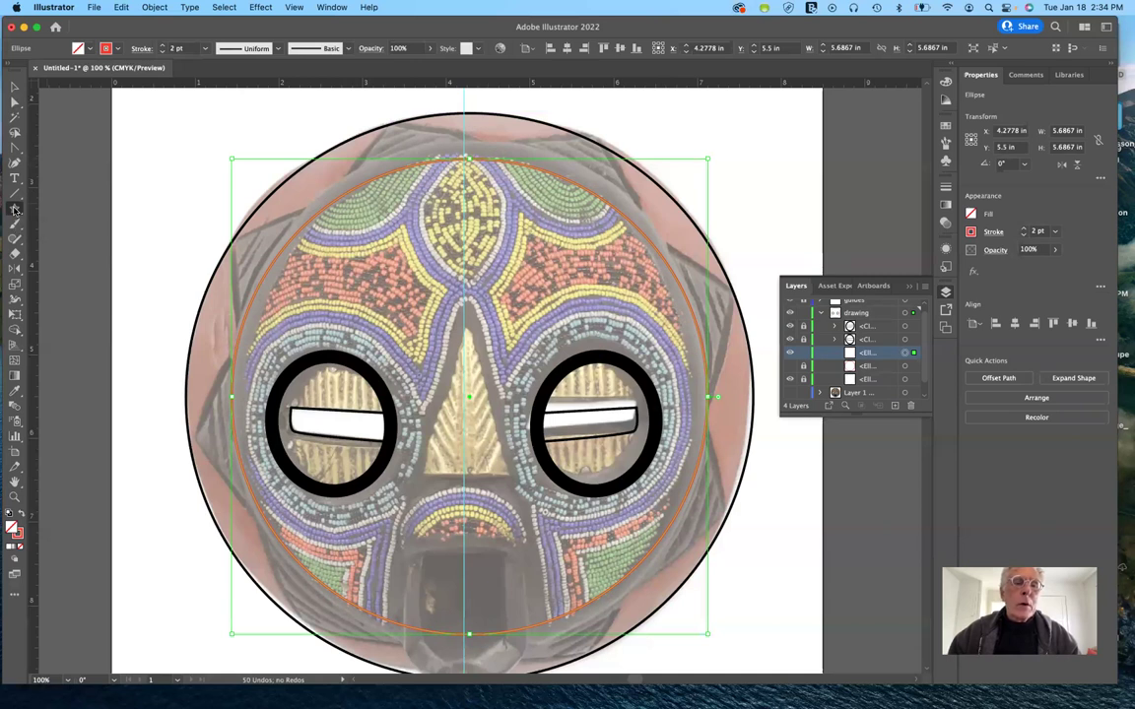
{"action": "left_click", "coordinate": [14, 209]}
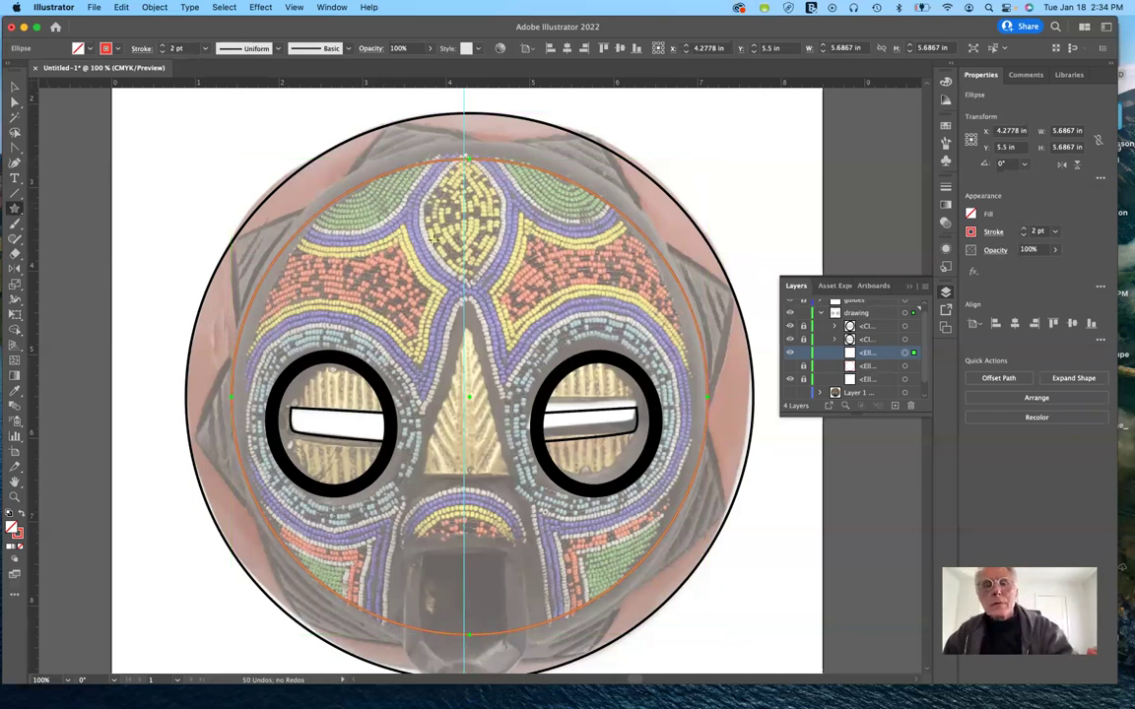
{"action": "key", "text": "Delete"}
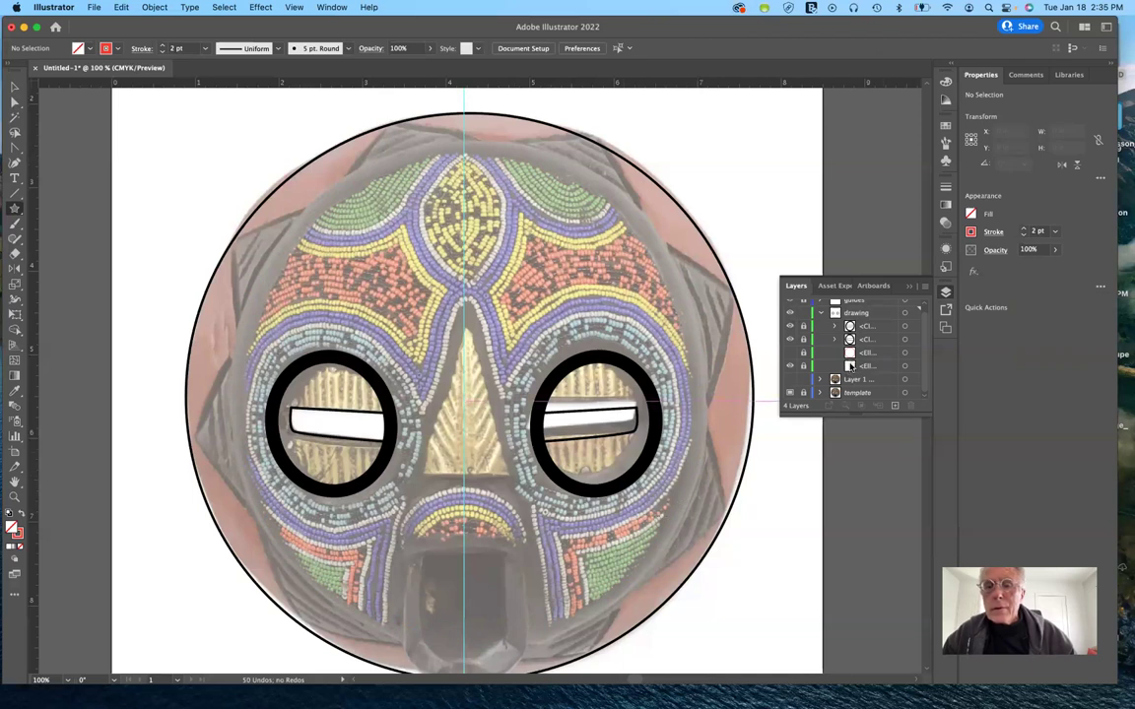
Select the large outer mask circle and switch the drawing mode to Draw Inside
{"action": "left_click", "coordinate": [850, 367]}
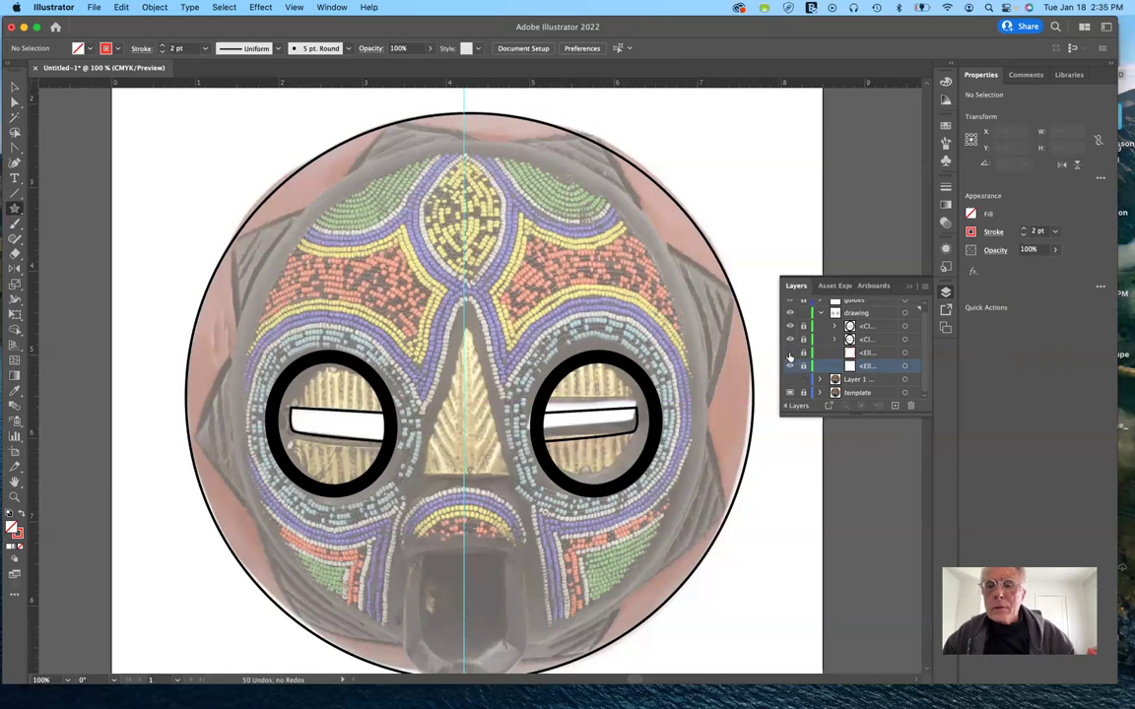
{"action": "left_click", "coordinate": [790, 354]}
{"action": "left_click", "coordinate": [789, 354]}
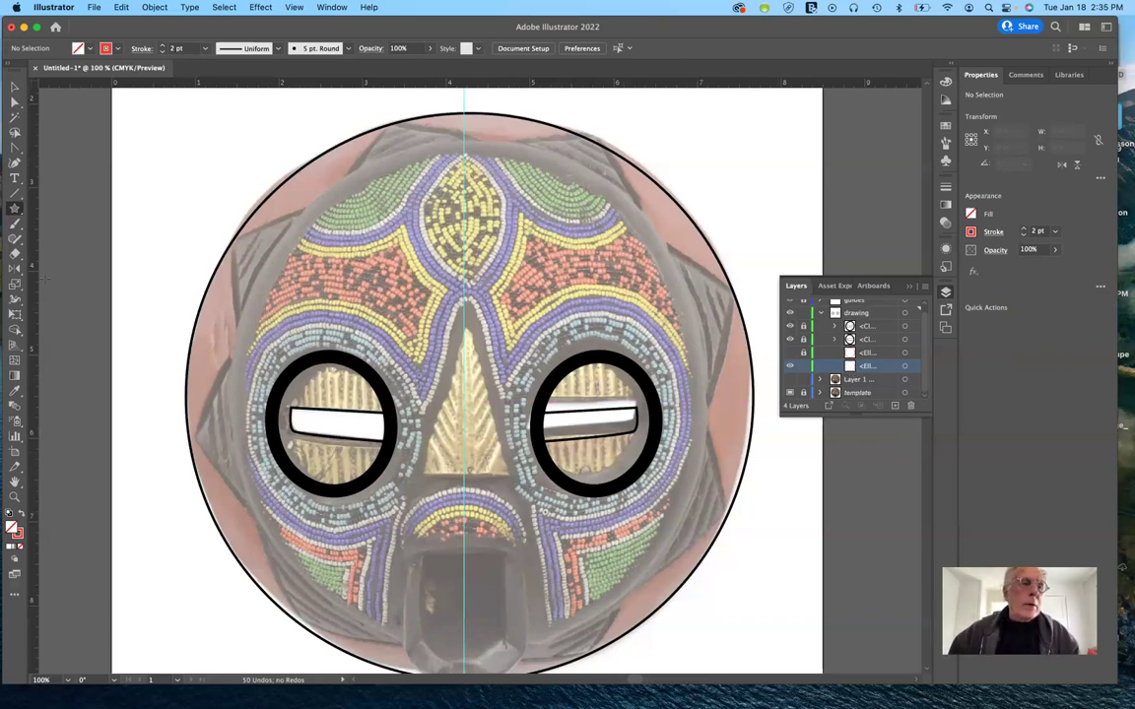
{"action": "left_click", "coordinate": [15, 209]}
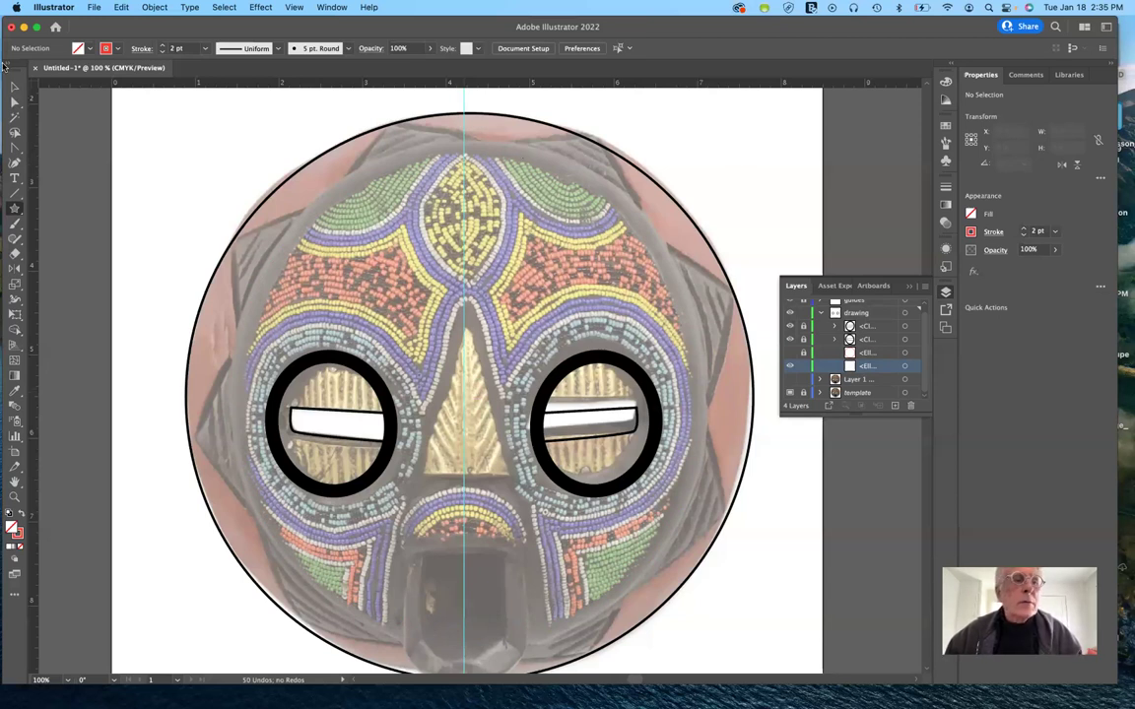
{"action": "key", "text": "v"}
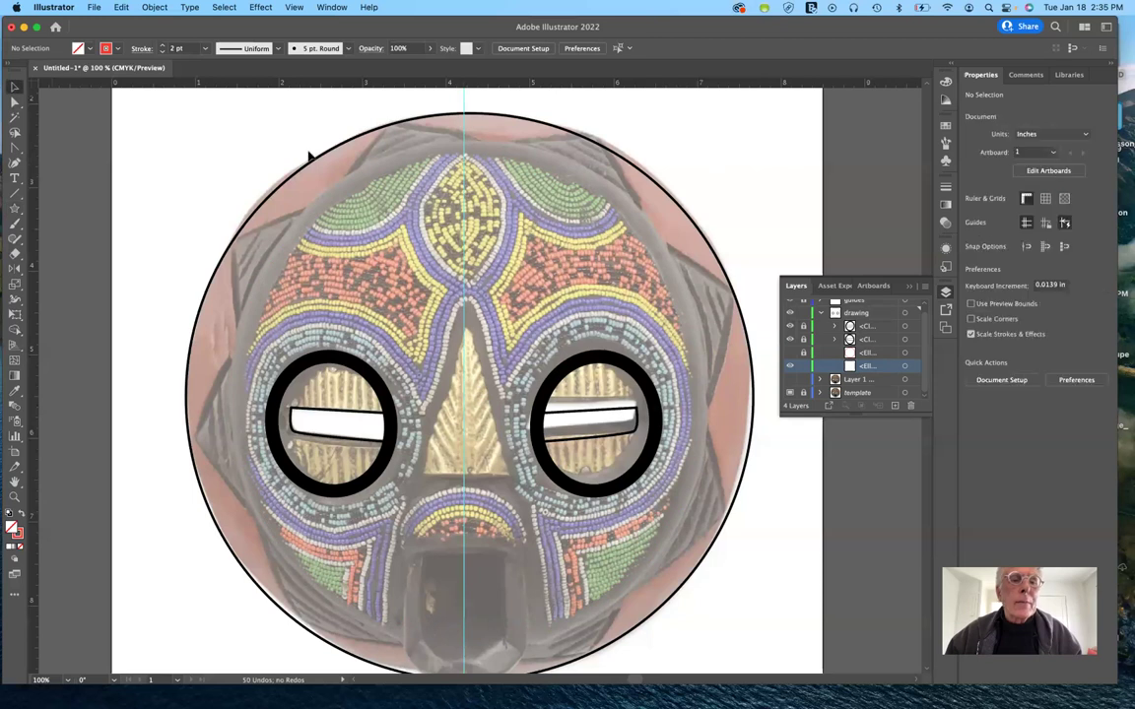
{"action": "left_click", "coordinate": [327, 159]}
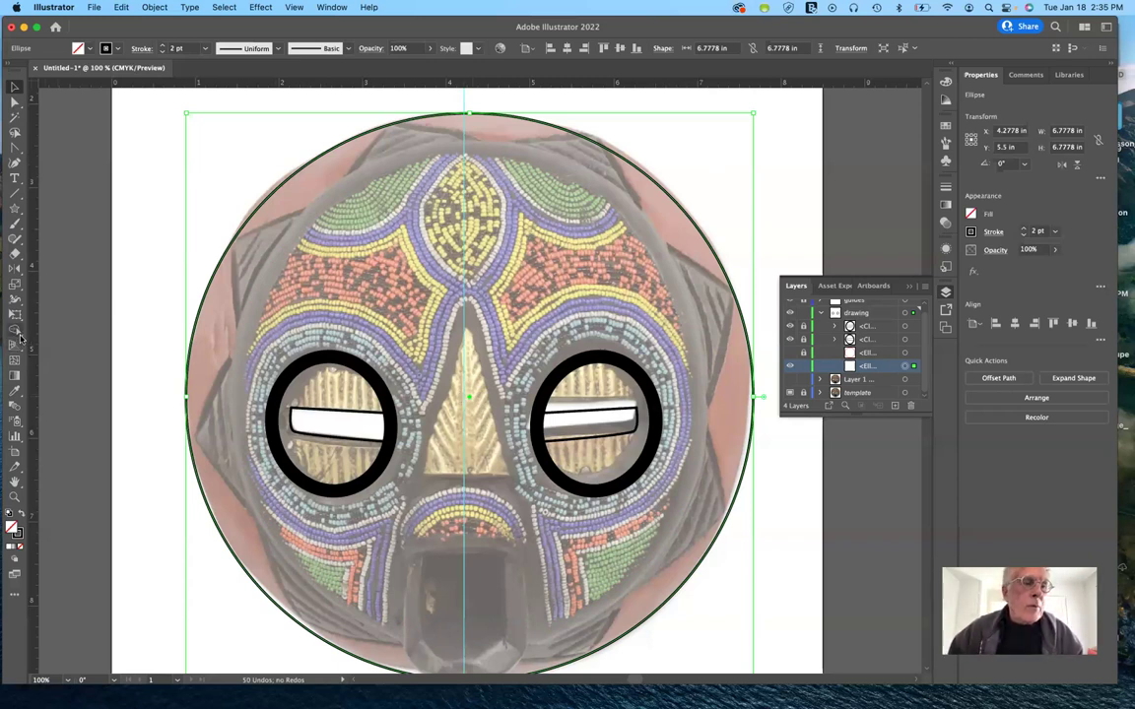
{"action": "left_click", "coordinate": [15, 208]}
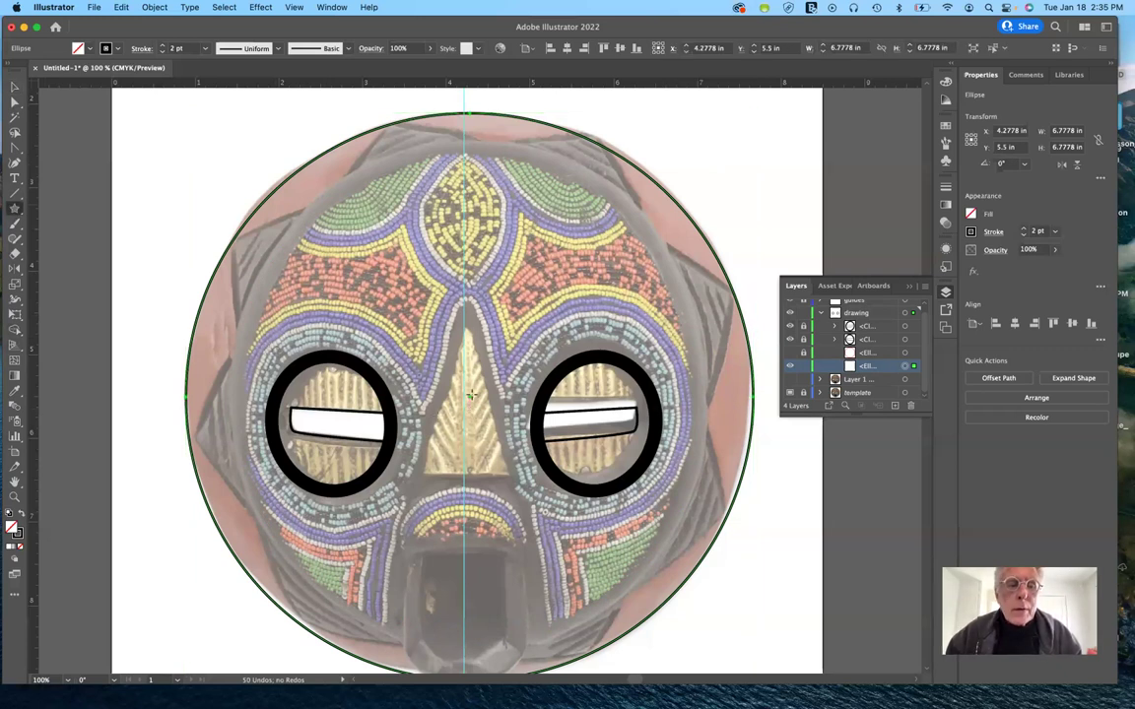
{"action": "left_click", "coordinate": [18, 559]}
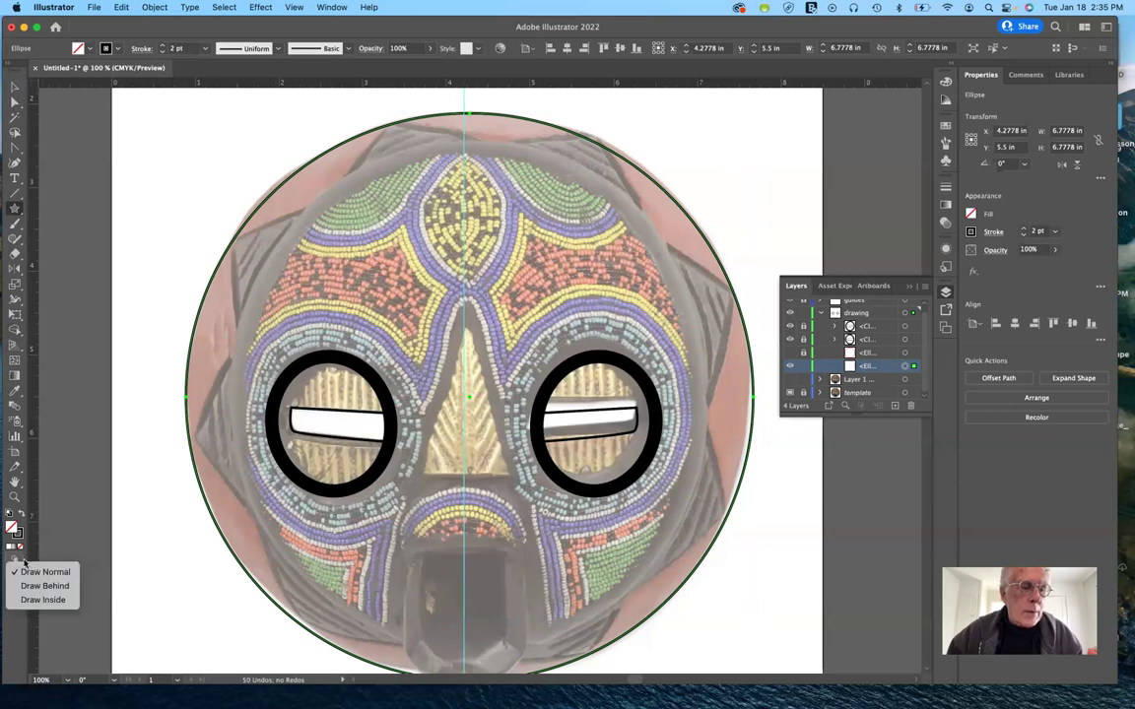
{"action": "left_click", "coordinate": [42, 600]}
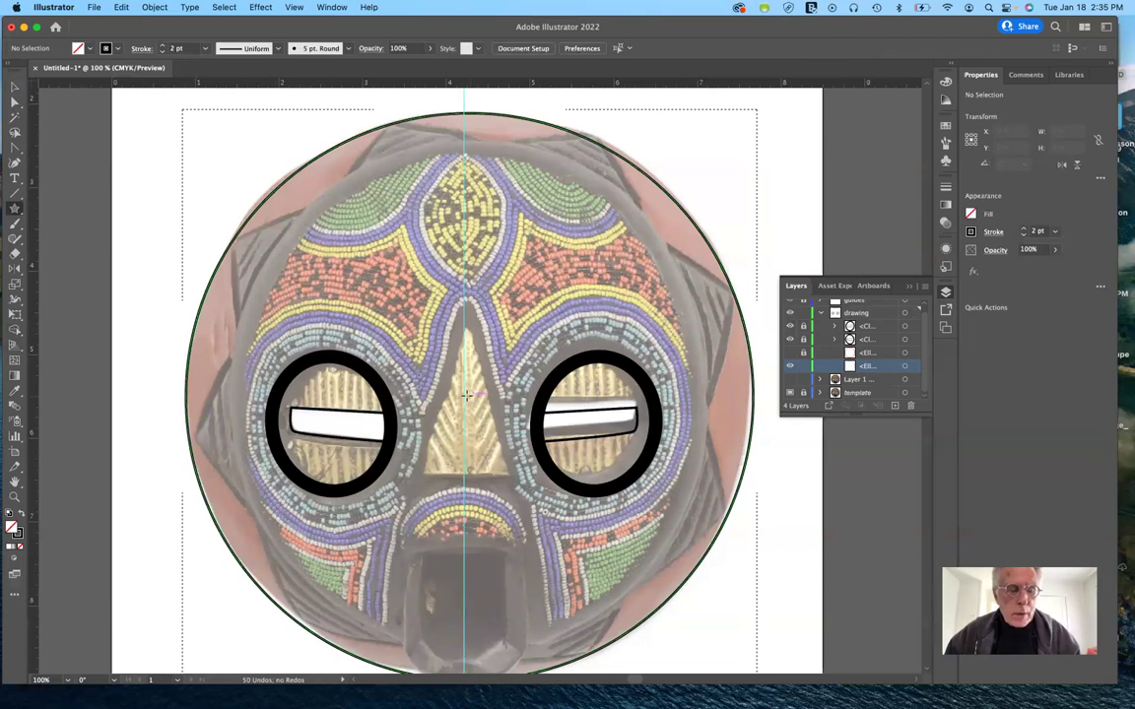
Draw a first star out from the mask centre, then undo it
{"action": "left_click_drag", "start_coordinate": [467, 394], "coordinate": [628, 591]}
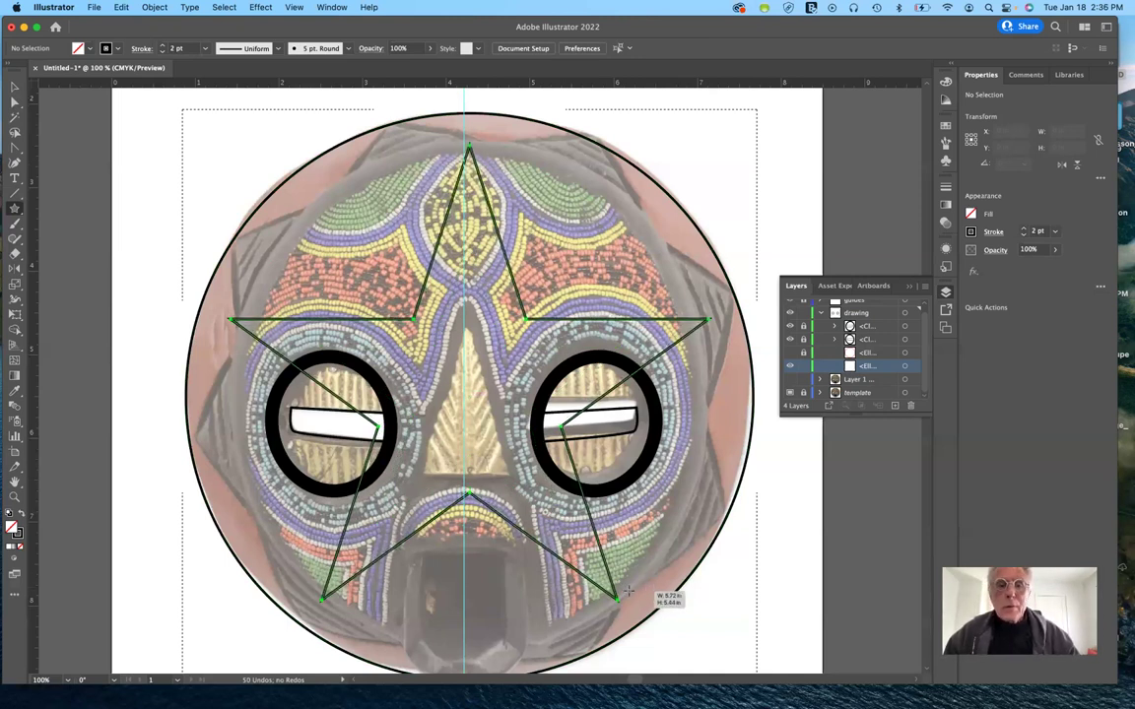
{"action": "left_click_drag", "start_coordinate": [627, 591], "coordinate": [647, 608]}
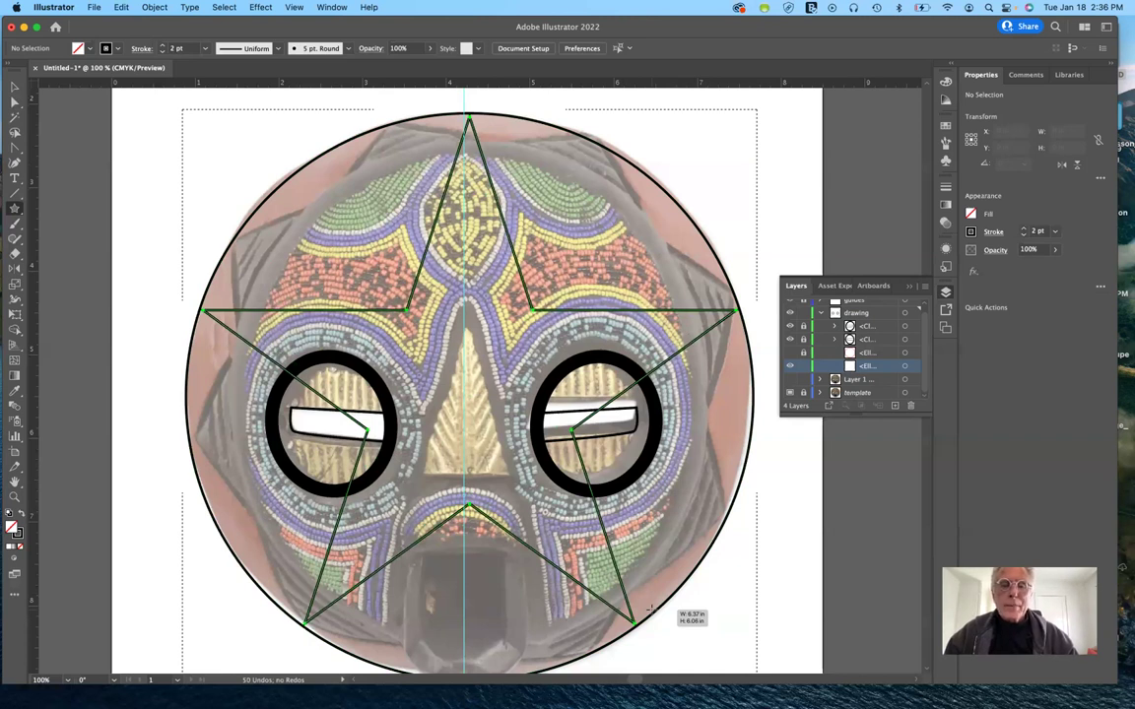
{"action": "left_click_drag", "start_coordinate": [647, 608], "coordinate": [640, 606]}
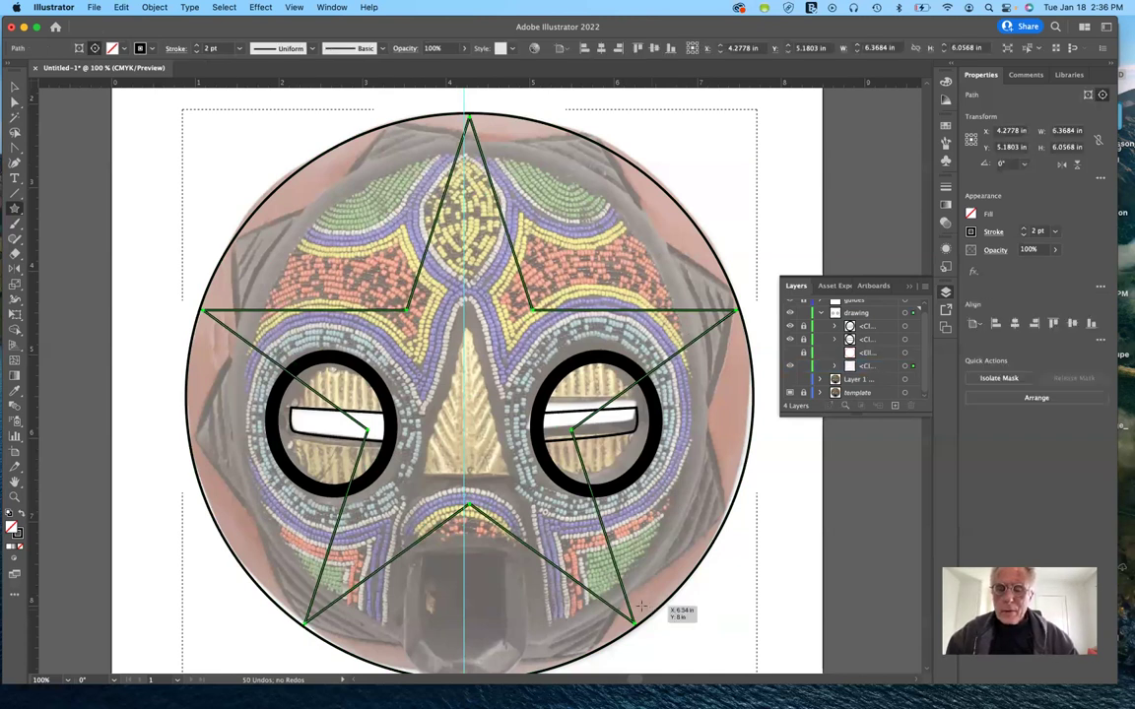
{"action": "key", "text": "alt+shift+Up"}
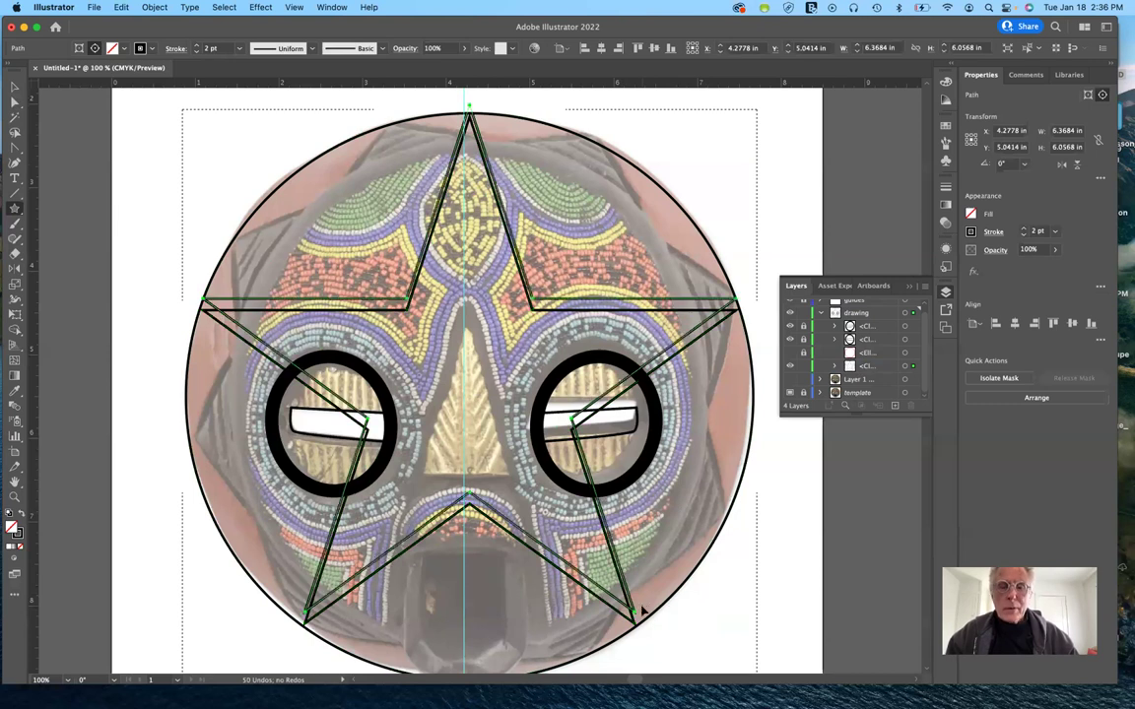
{"action": "key", "text": "super+z"}
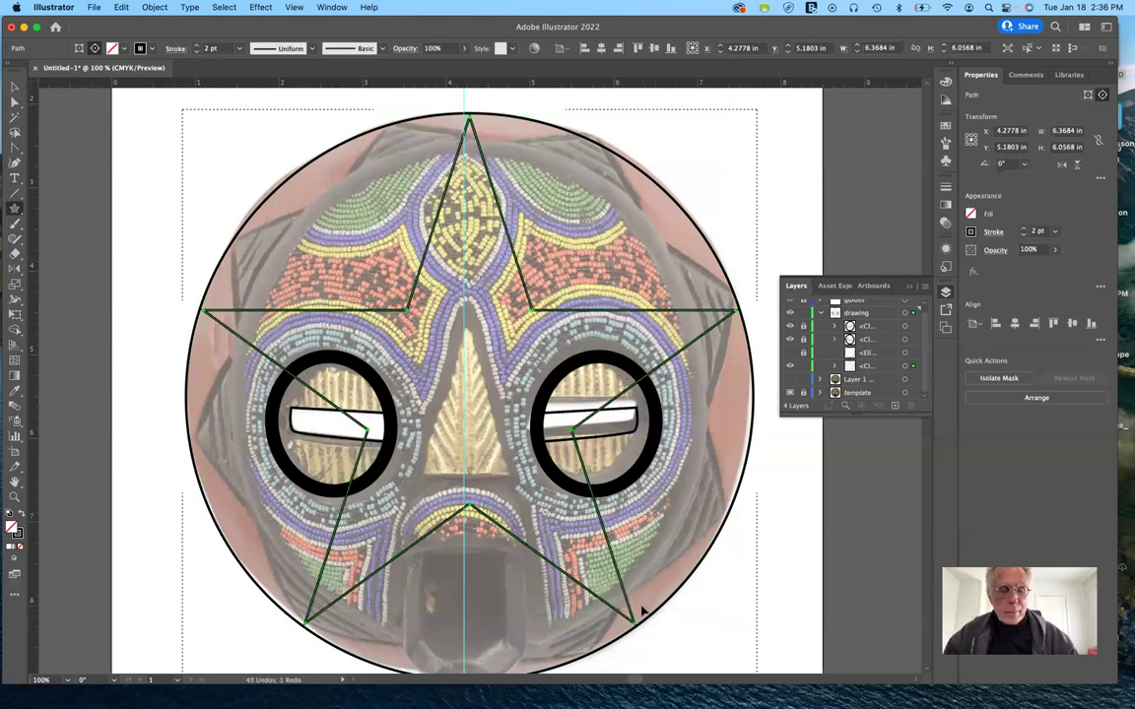
{"action": "key", "text": "super+z"}
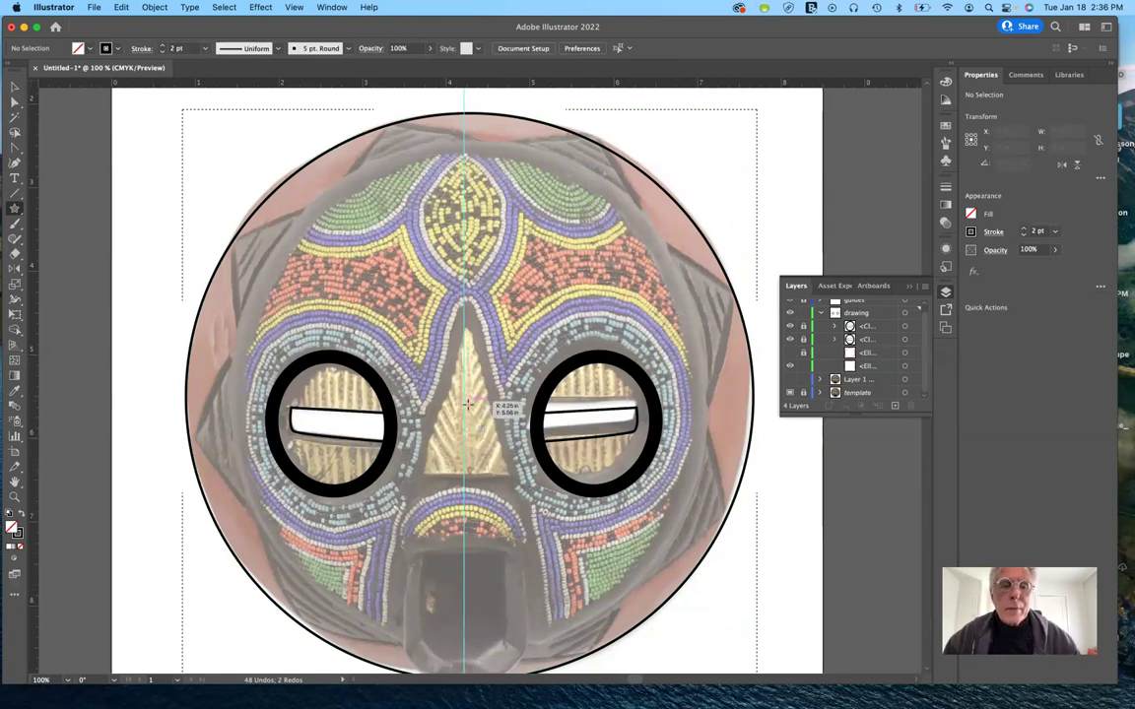
Redraw a ten-point star with shallow points, about 6.61 × 6.65 in, around the mask
{"action": "left_click_drag", "start_coordinate": [466, 399], "coordinate": [598, 641]}
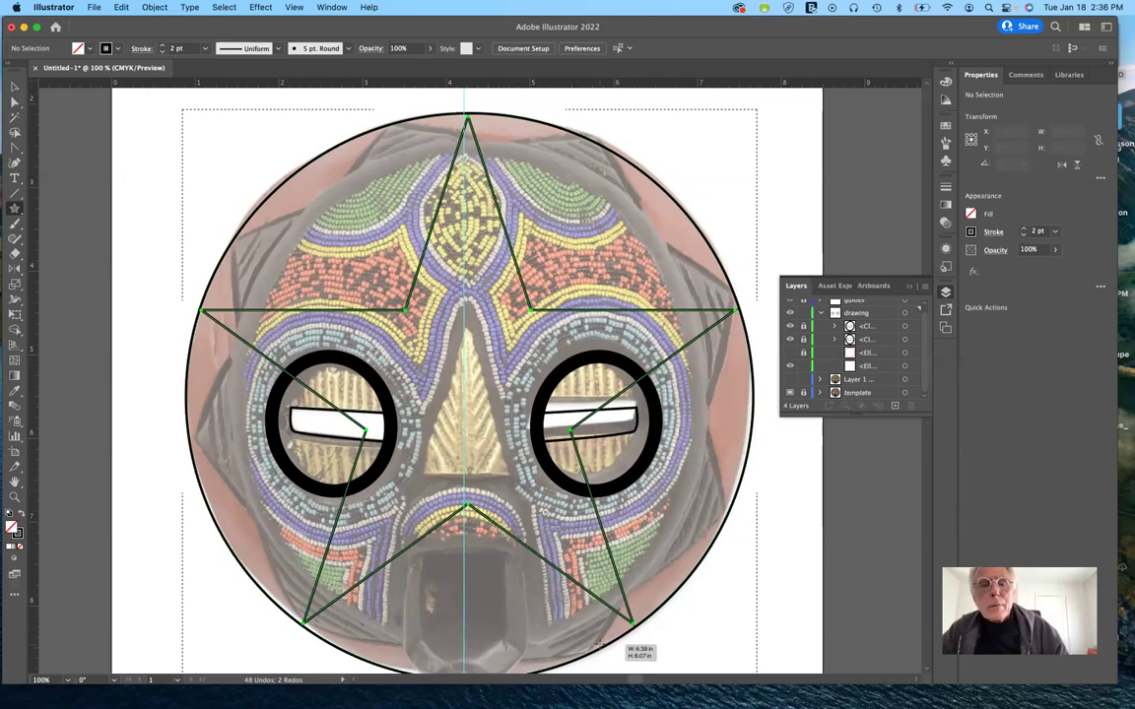
{"action": "left_click_drag", "start_coordinate": [598, 642], "coordinate": [598, 644]}
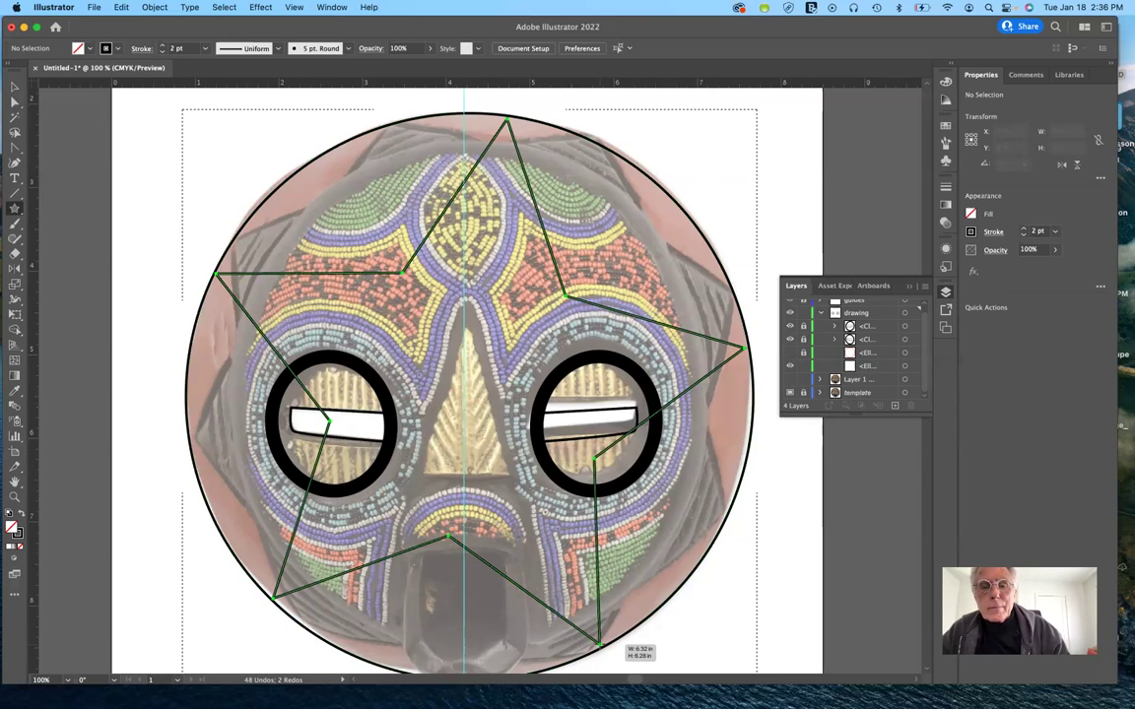
{"action": "key", "text": "Up"}
{"action": "left_click_drag", "start_coordinate": [598, 645], "coordinate": [598, 647]}
{"action": "key", "text": "Up"}
{"action": "key", "text": "Up"}
{"action": "key", "text": "Up"}
{"action": "key", "text": "Up"}
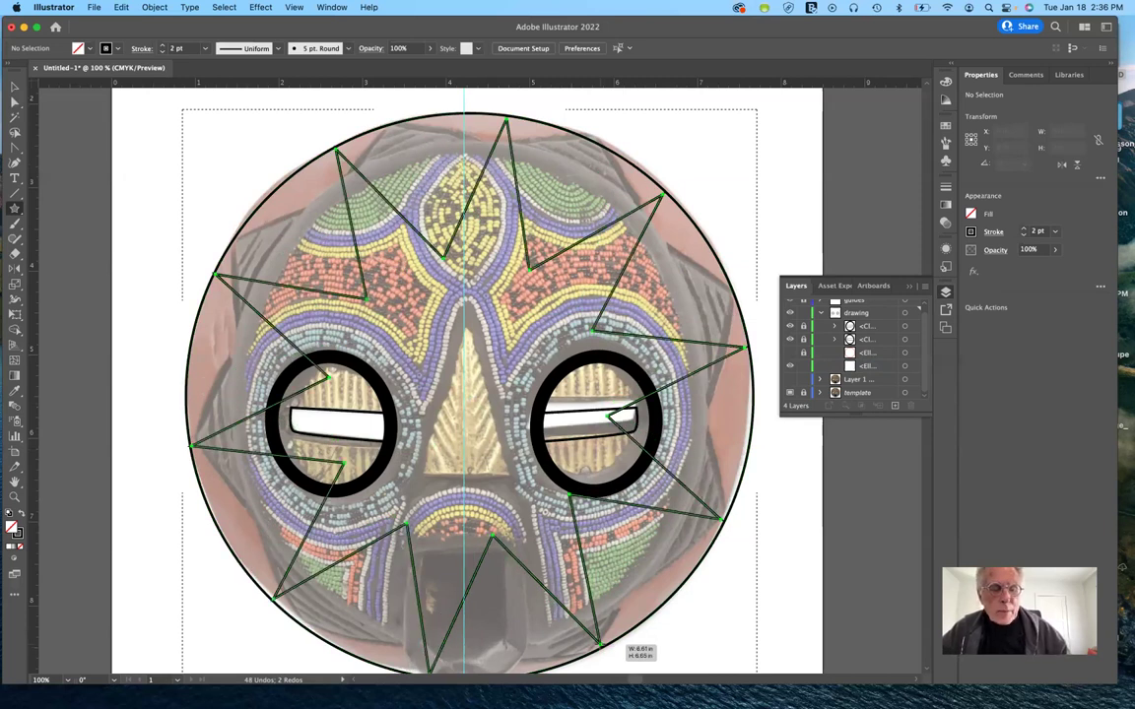
{"action": "left_click_drag", "start_coordinate": [598, 646], "coordinate": [598, 646]}
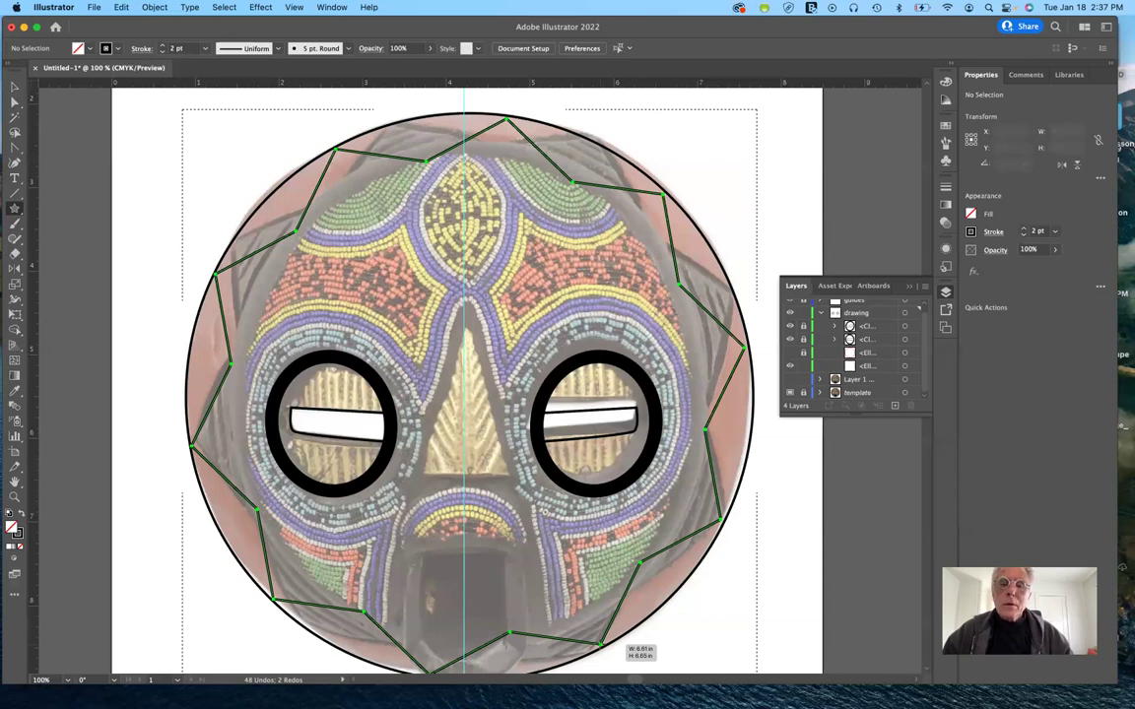
{"action": "left_click_drag", "start_coordinate": [630, 645], "coordinate": [631, 645]}
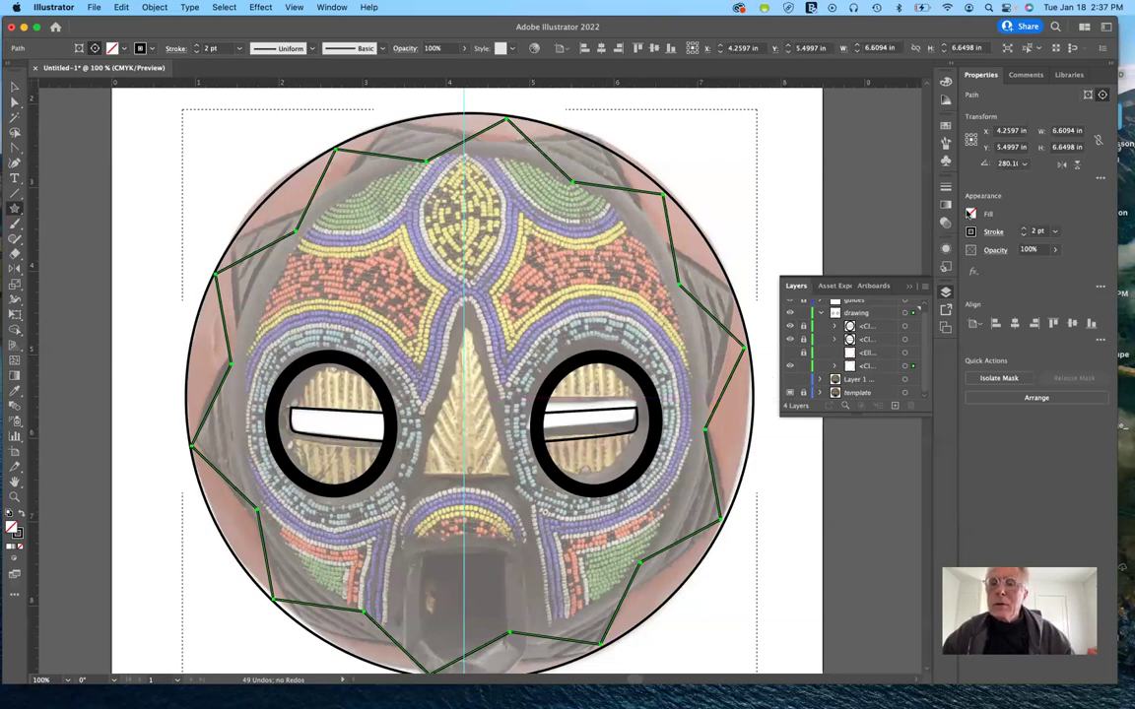
Fill the ten-pointed star with the K=40 grey swatch
{"action": "left_click", "coordinate": [971, 213]}
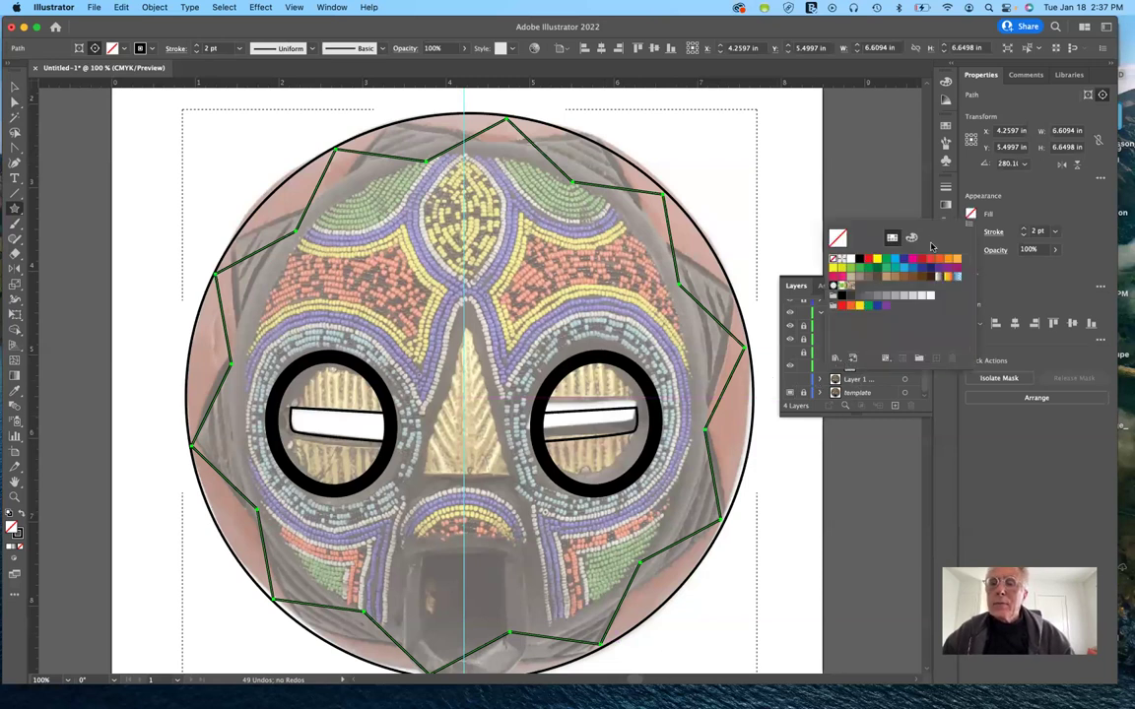
{"action": "left_click", "coordinate": [893, 296]}
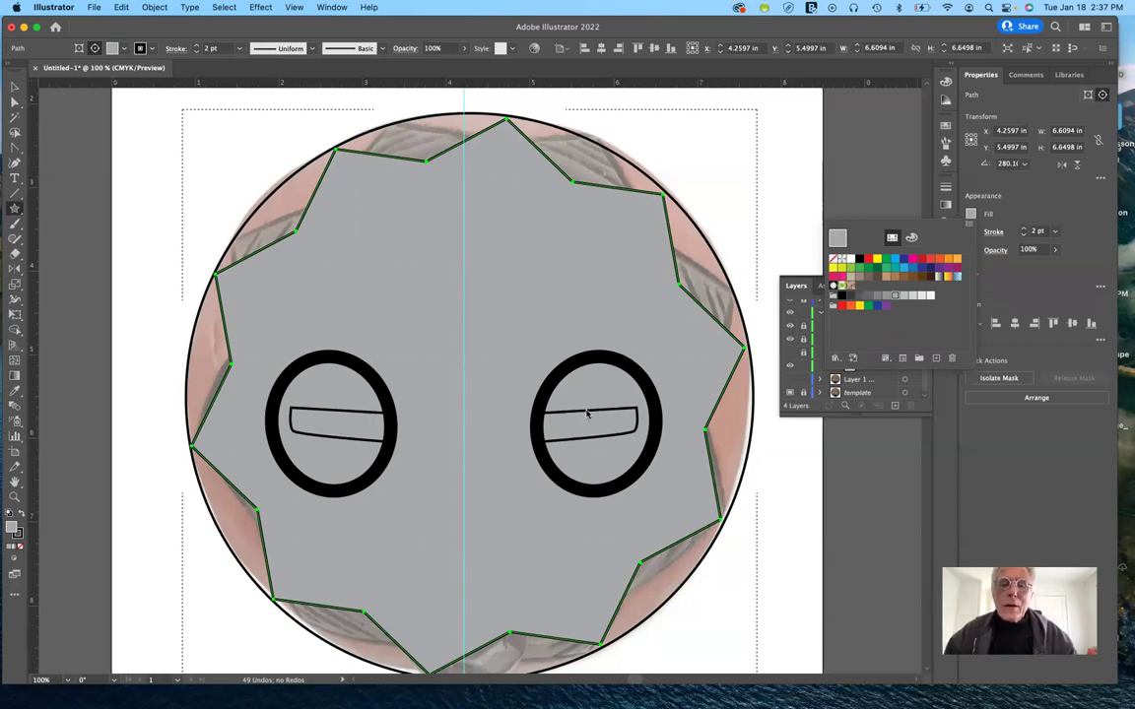
{"action": "key", "text": "Return"}
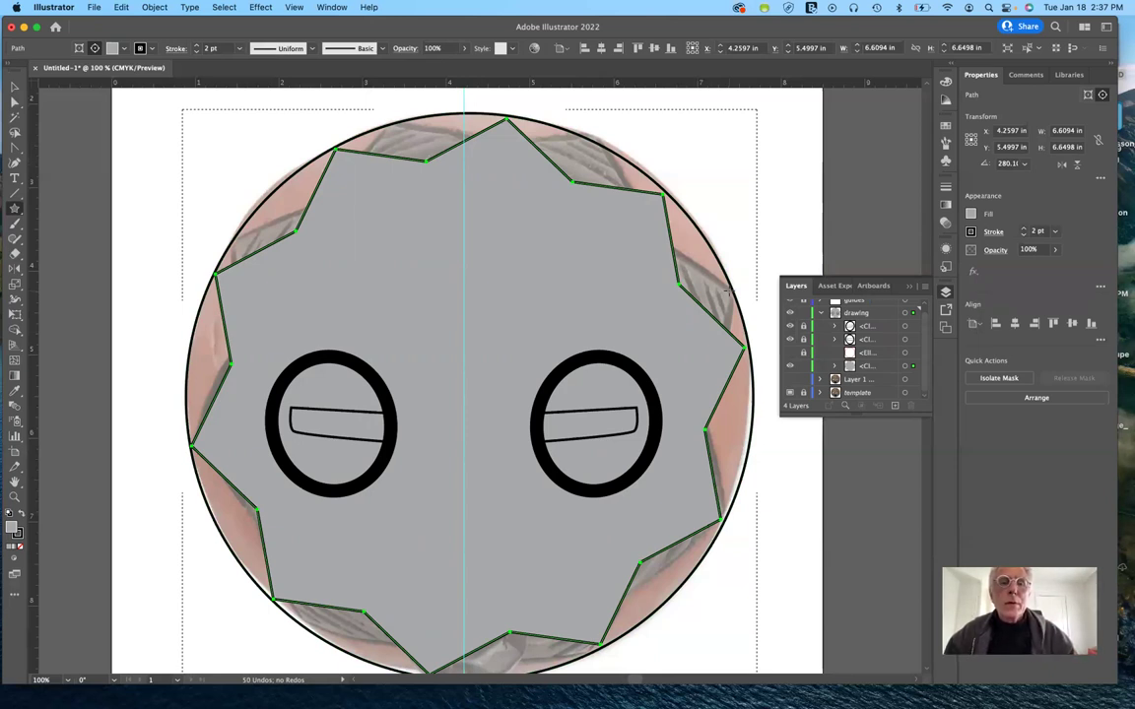
Make the red ring layer visible again and expand the clip group in Layers
{"action": "left_click", "coordinate": [789, 352]}
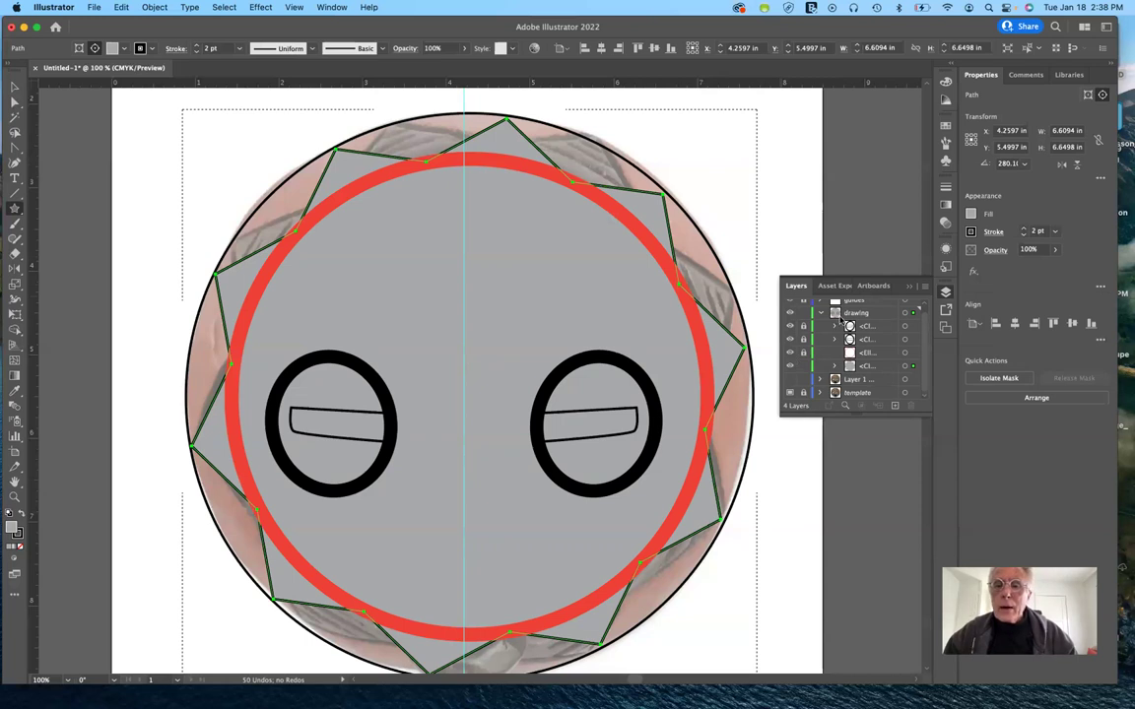
{"action": "scroll", "coordinate": [853, 345], "scroll_direction": "up", "scroll_amount": 1}
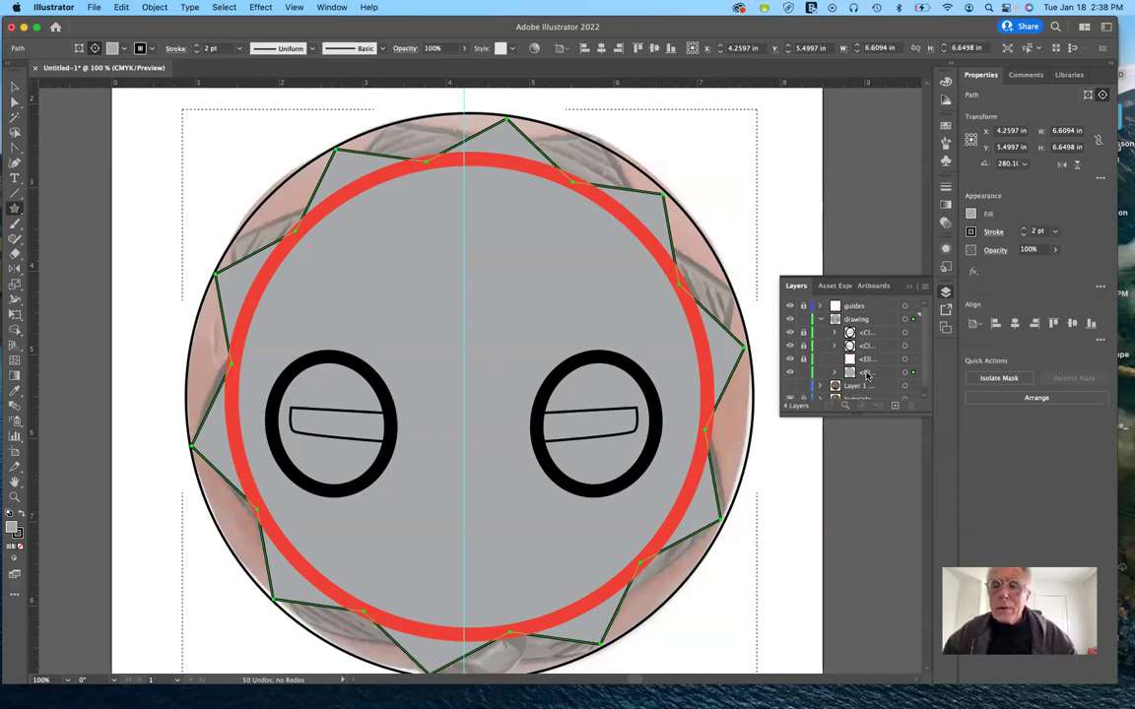
{"action": "scroll", "coordinate": [862, 378], "scroll_direction": "down", "scroll_amount": 1}
{"action": "left_click", "coordinate": [835, 366]}
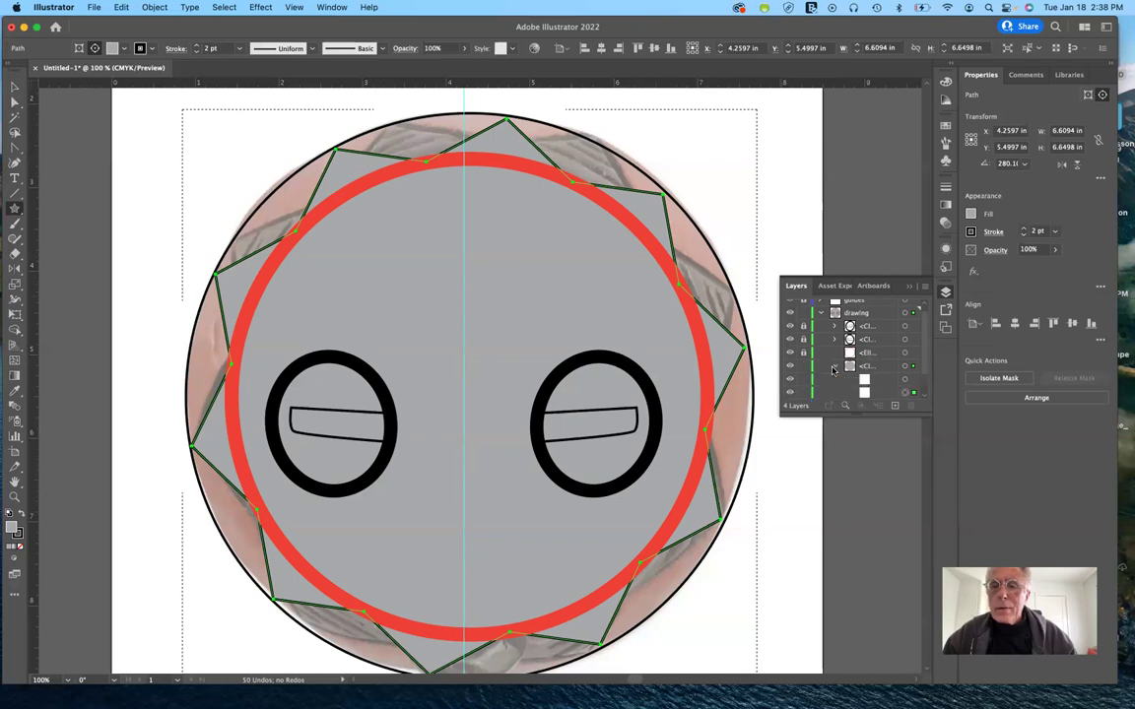
{"action": "scroll", "coordinate": [867, 359], "scroll_direction": "down", "scroll_amount": 2}
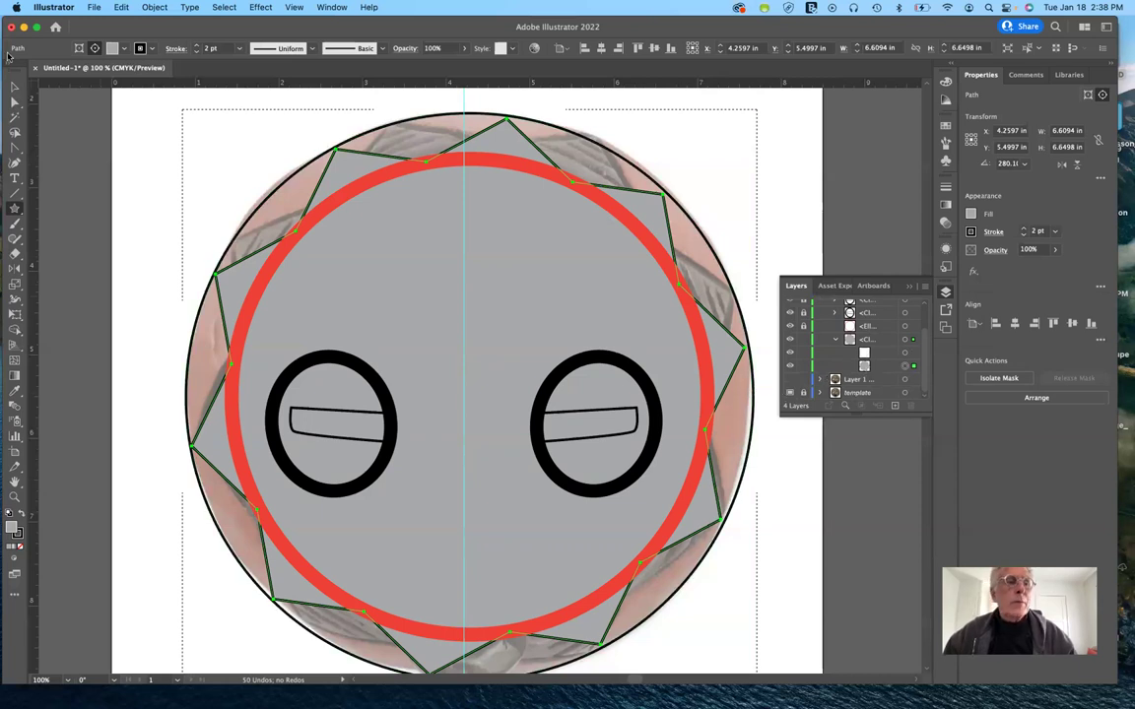
Select the clipped face group and set the drawing mode back to Draw Normal
{"action": "left_click", "coordinate": [13, 87]}
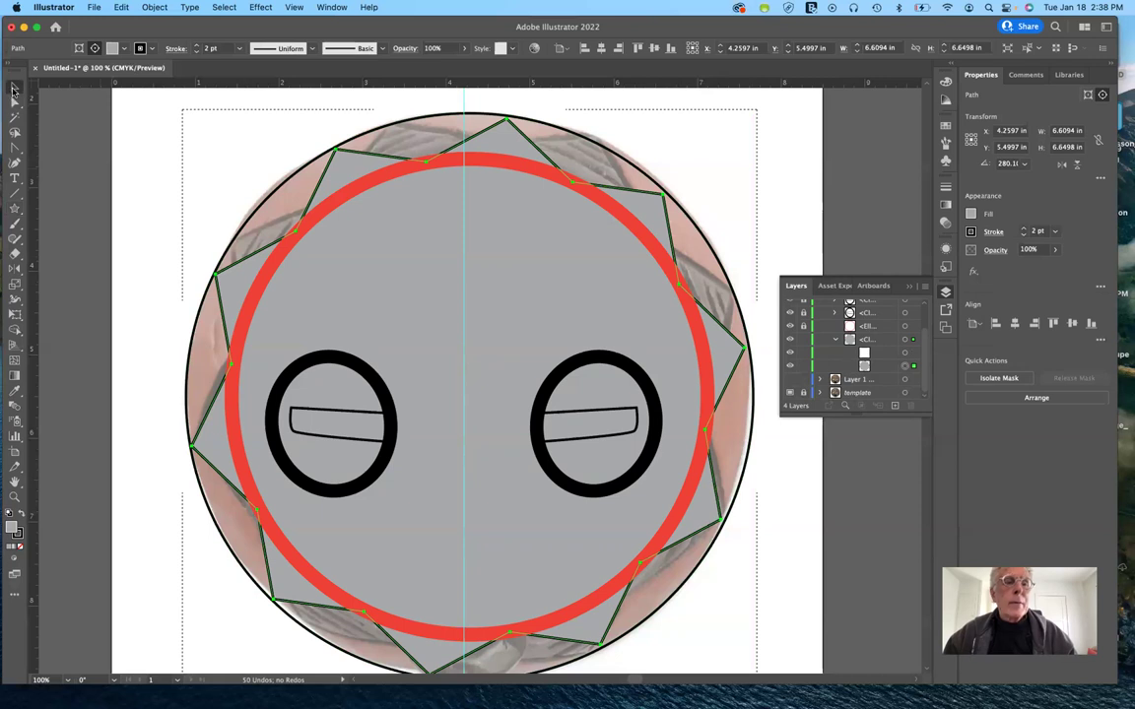
{"action": "left_click", "coordinate": [268, 199]}
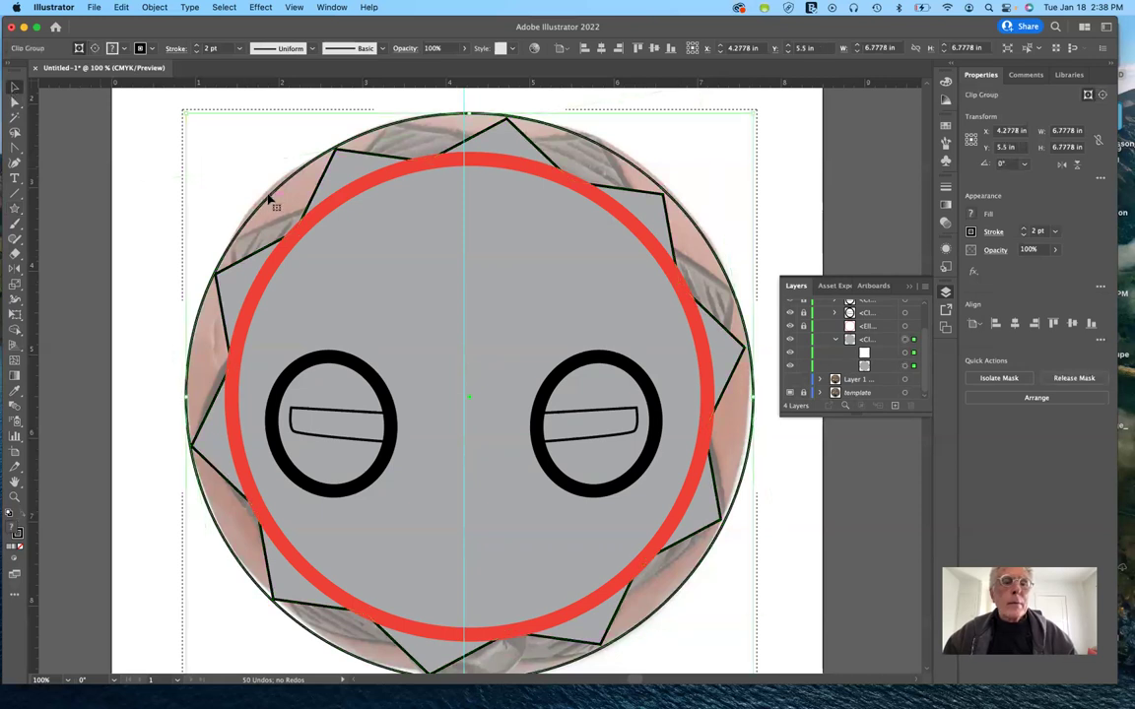
{"action": "left_click", "coordinate": [16, 560]}
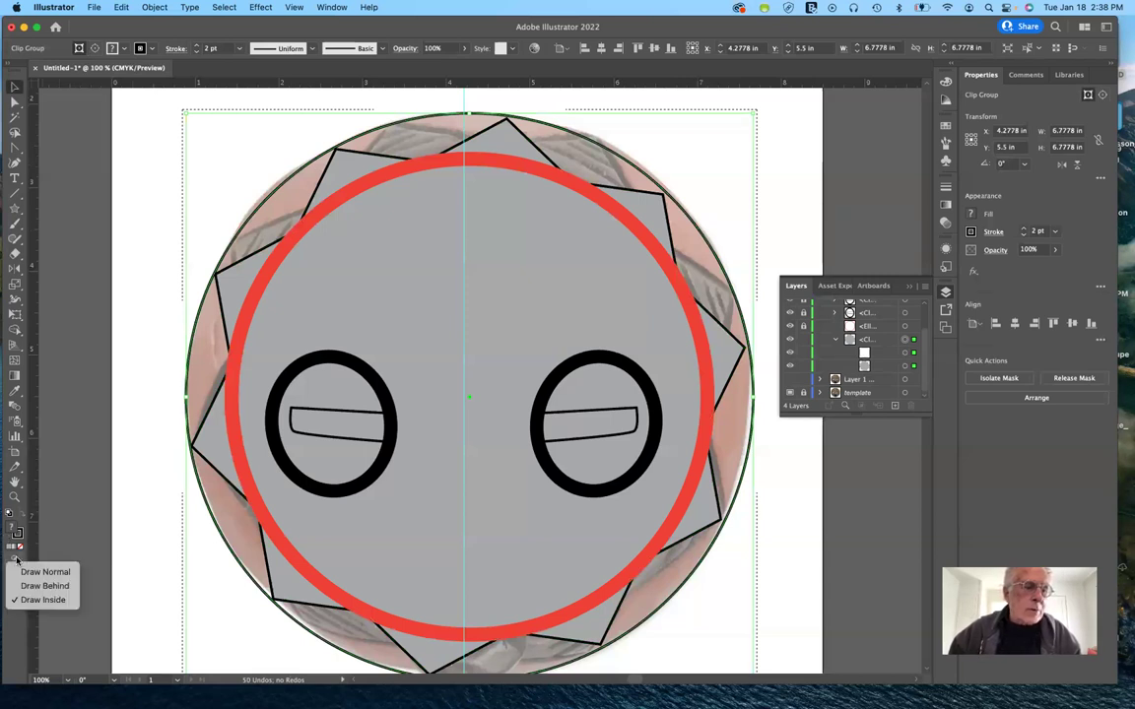
{"action": "left_click", "coordinate": [27, 573]}
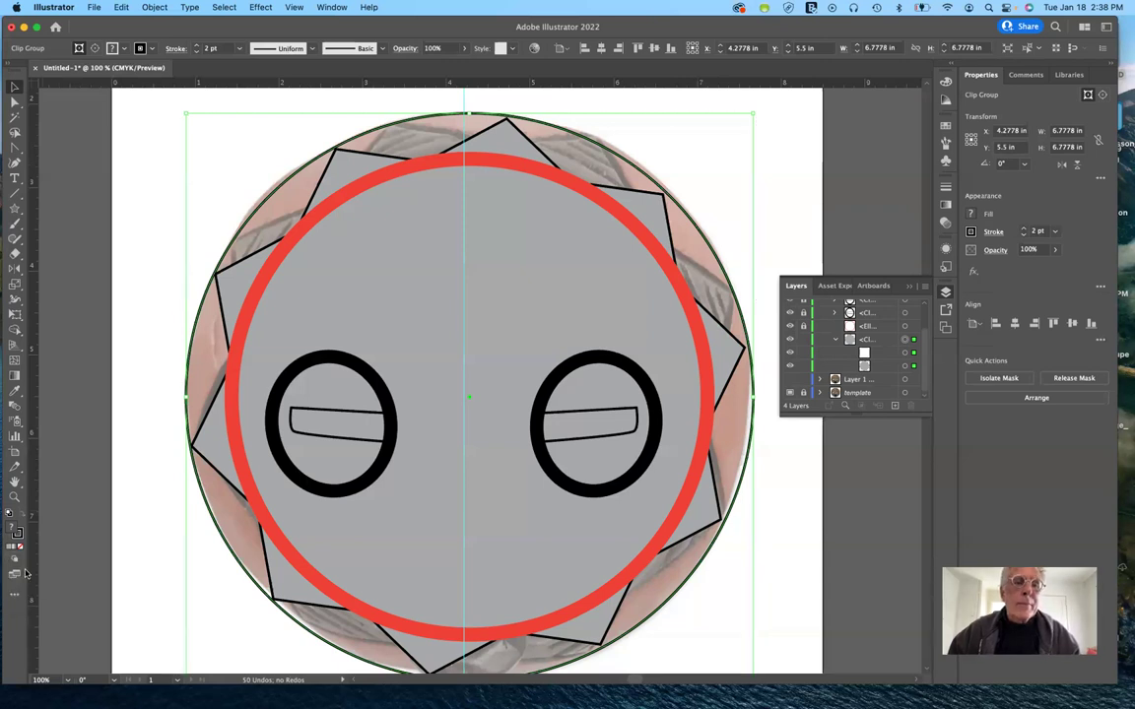
Fill the clipped face group with the tan swatch
{"action": "left_click", "coordinate": [971, 215]}
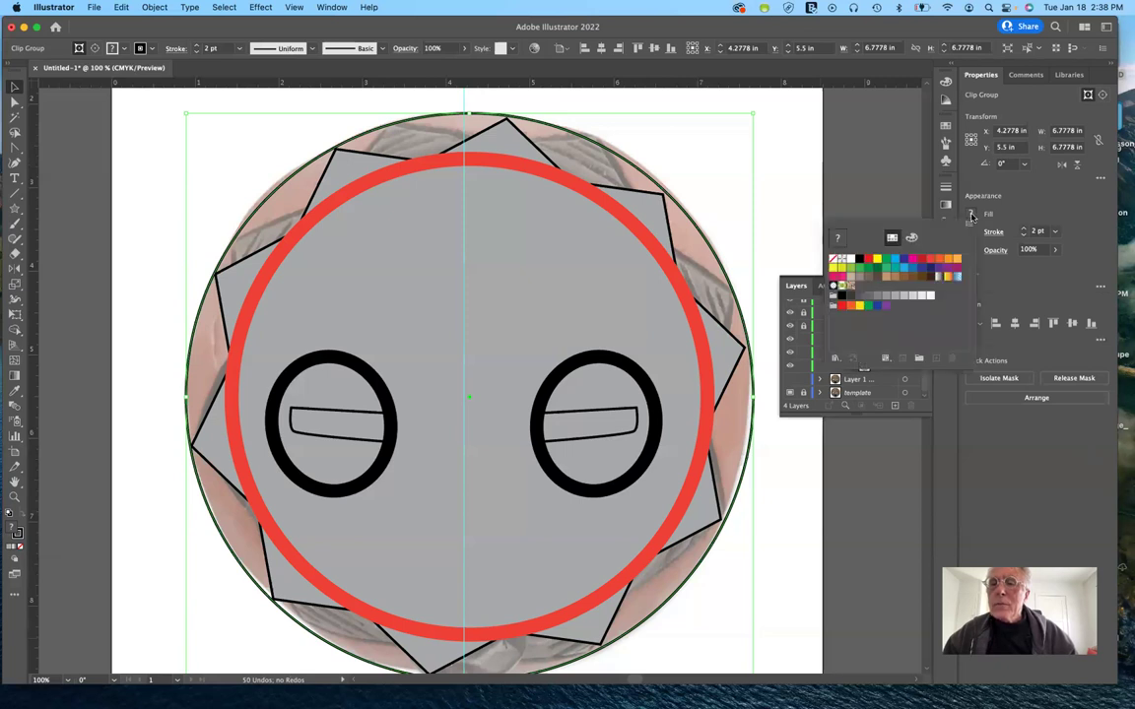
{"action": "left_click", "coordinate": [887, 277]}
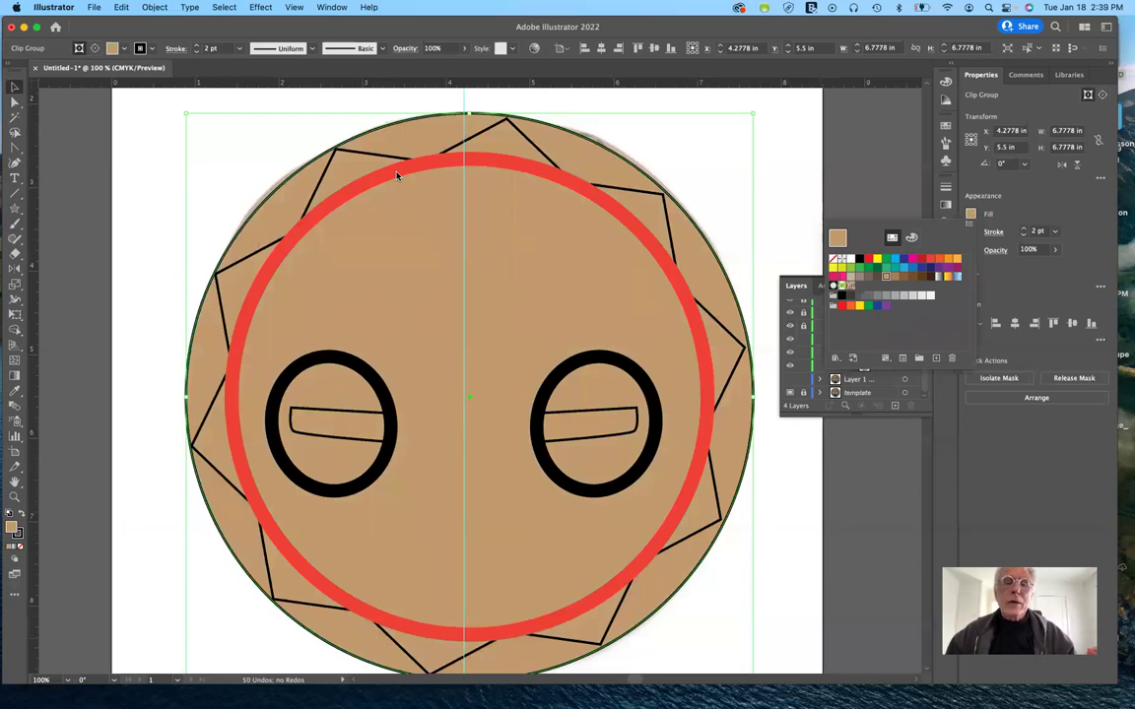
{"action": "left_click", "coordinate": [524, 140]}
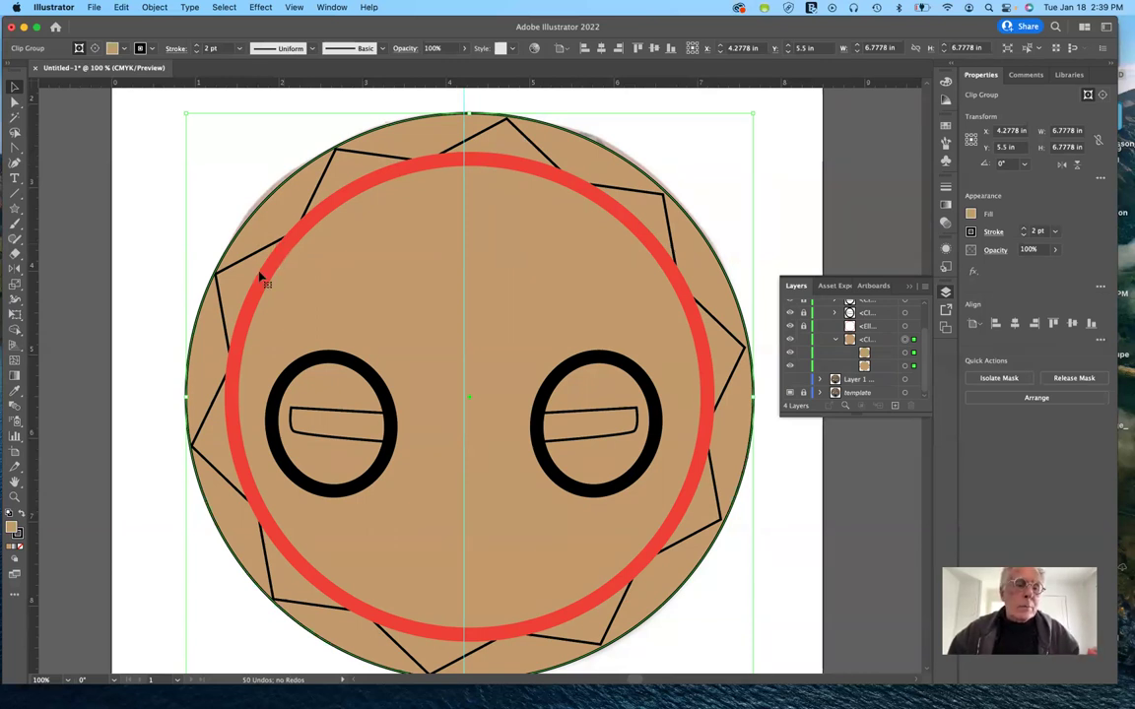
{"action": "left_click", "coordinate": [15, 559]}
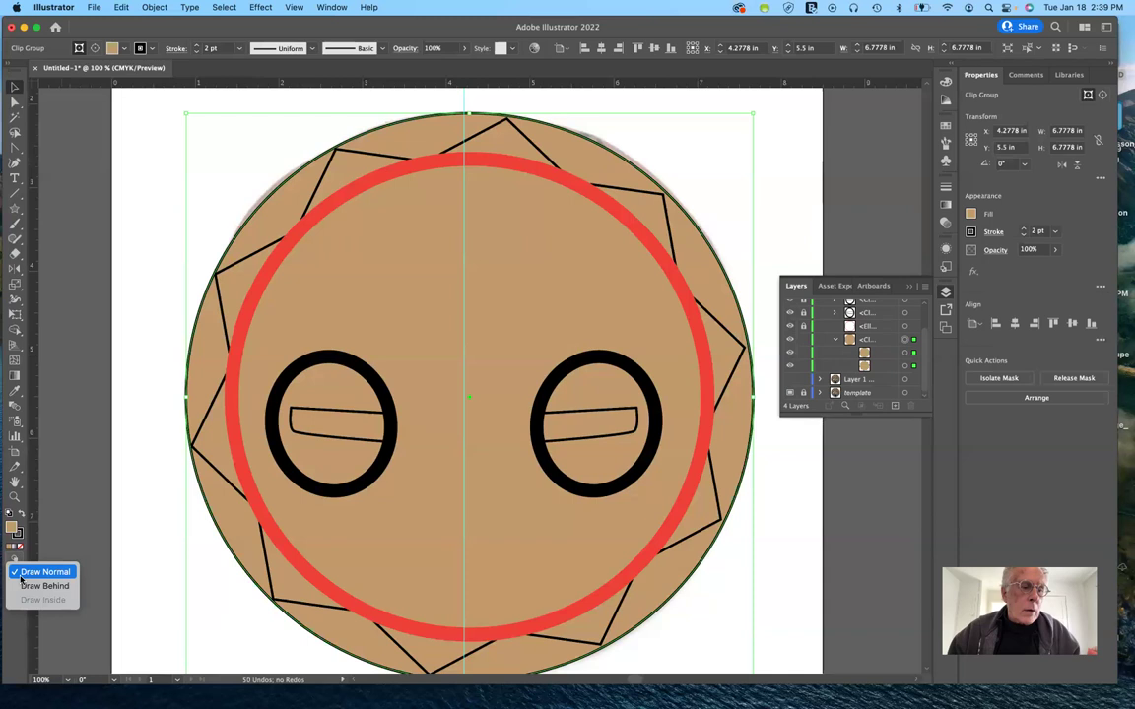
{"action": "left_click", "coordinate": [44, 572]}
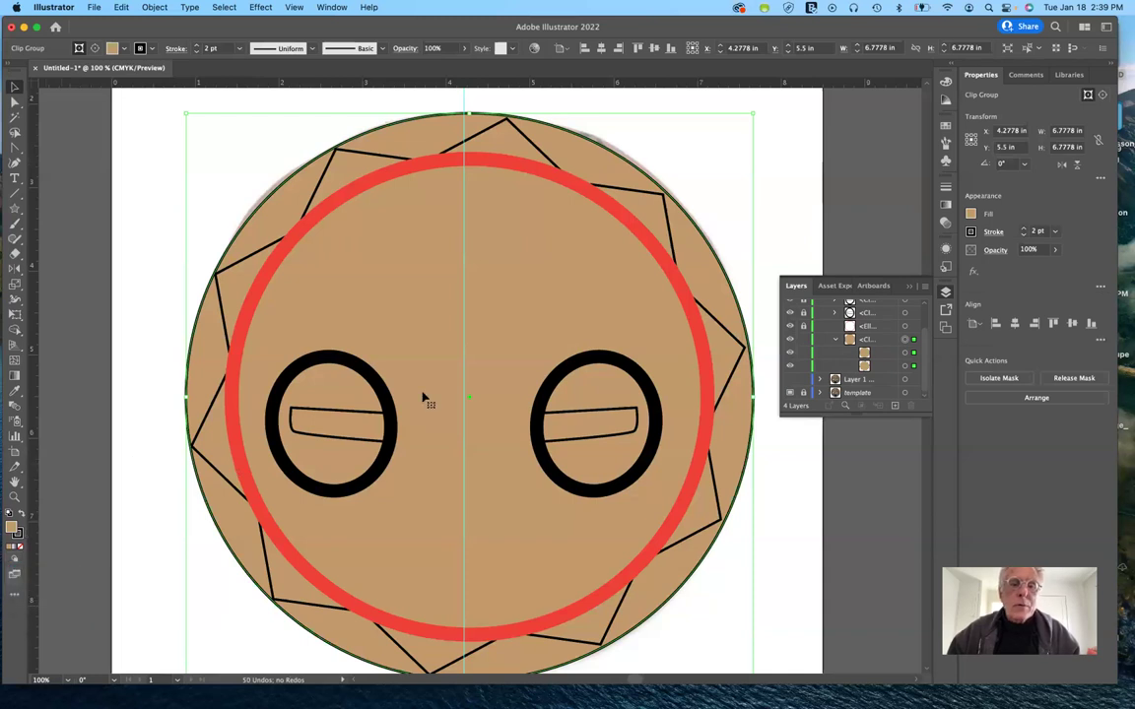
{"action": "left_click", "coordinate": [863, 353]}
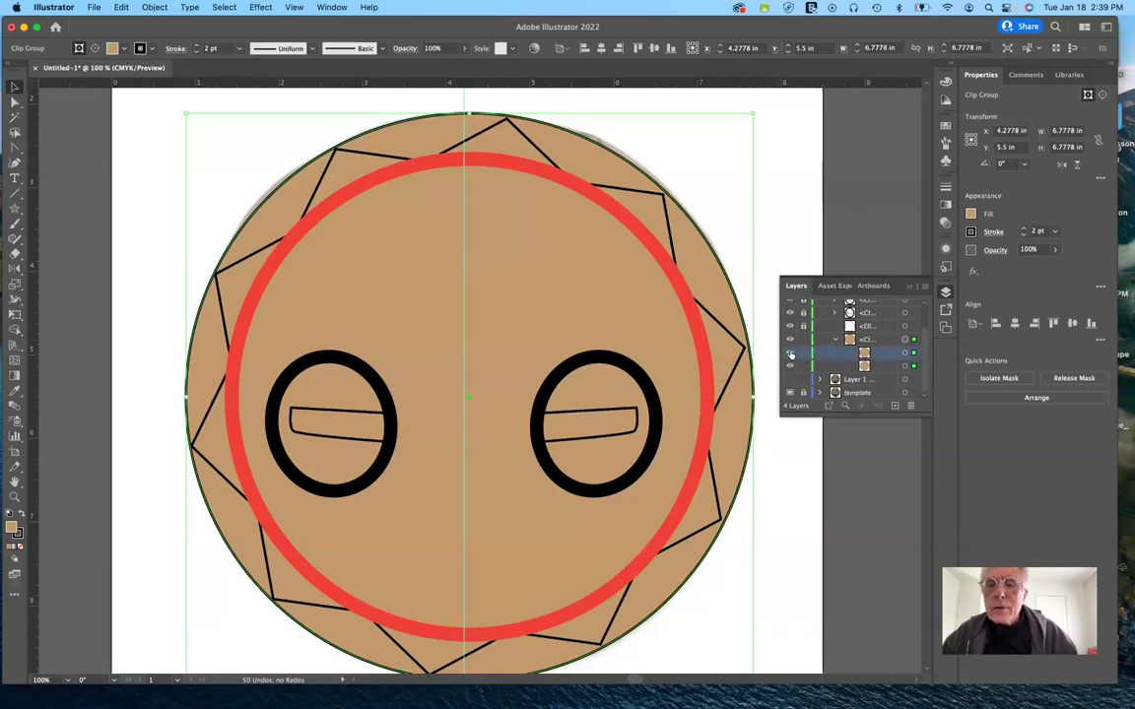
{"action": "left_click", "coordinate": [790, 354]}
{"action": "left_click", "coordinate": [790, 355]}
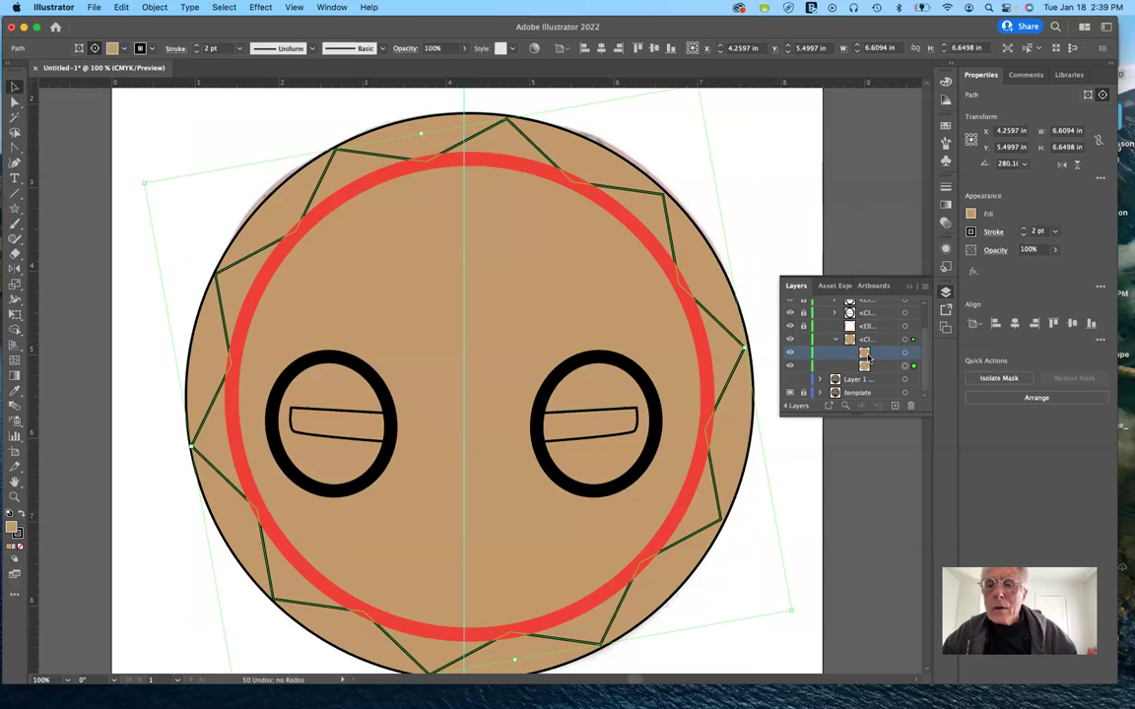
{"action": "left_click", "coordinate": [789, 367]}
{"action": "left_click", "coordinate": [790, 366]}
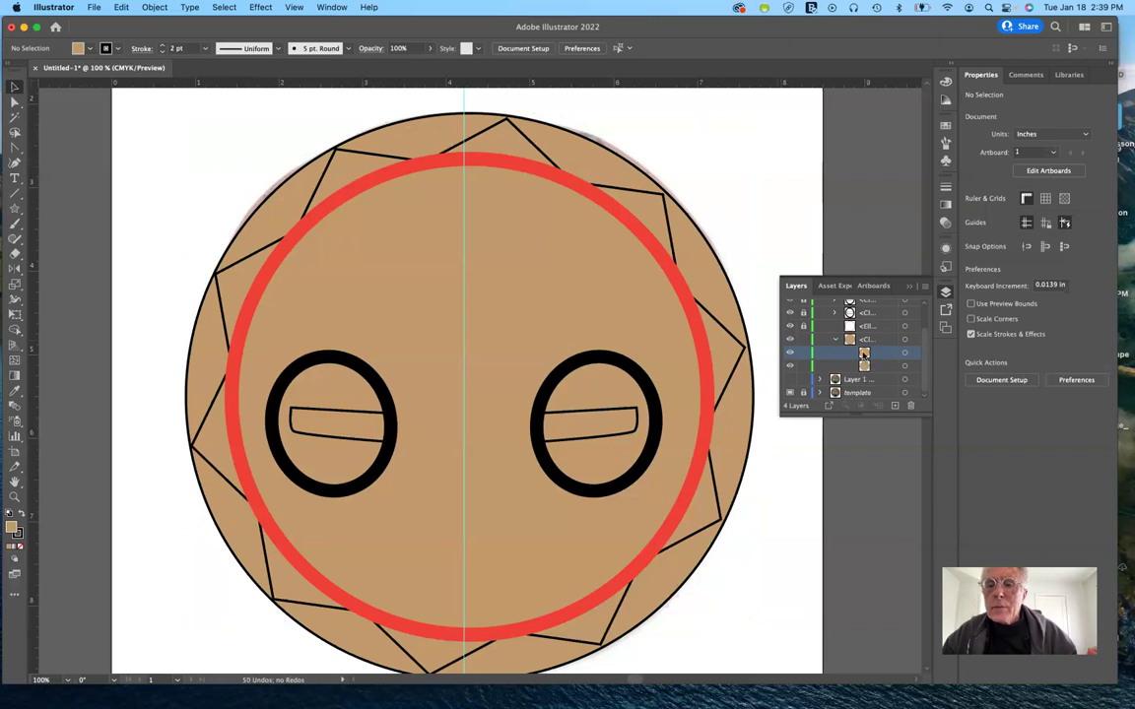
{"action": "left_click_drag", "start_coordinate": [865, 370], "coordinate": [865, 356]}
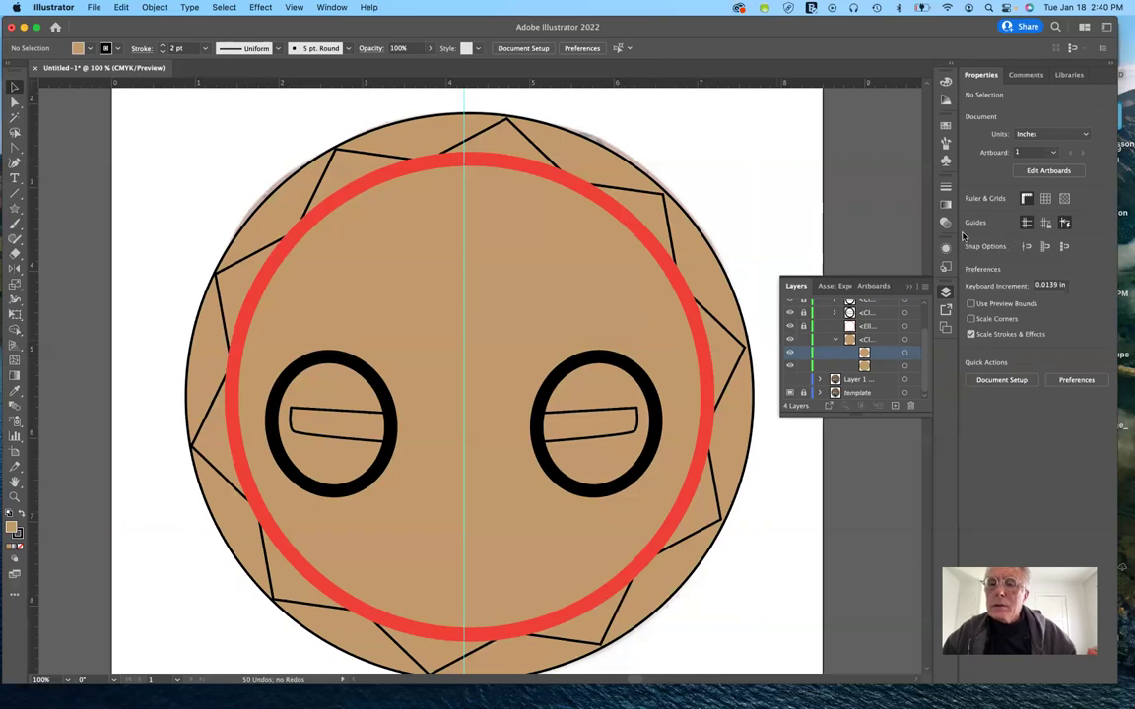
{"action": "left_click", "coordinate": [913, 353]}
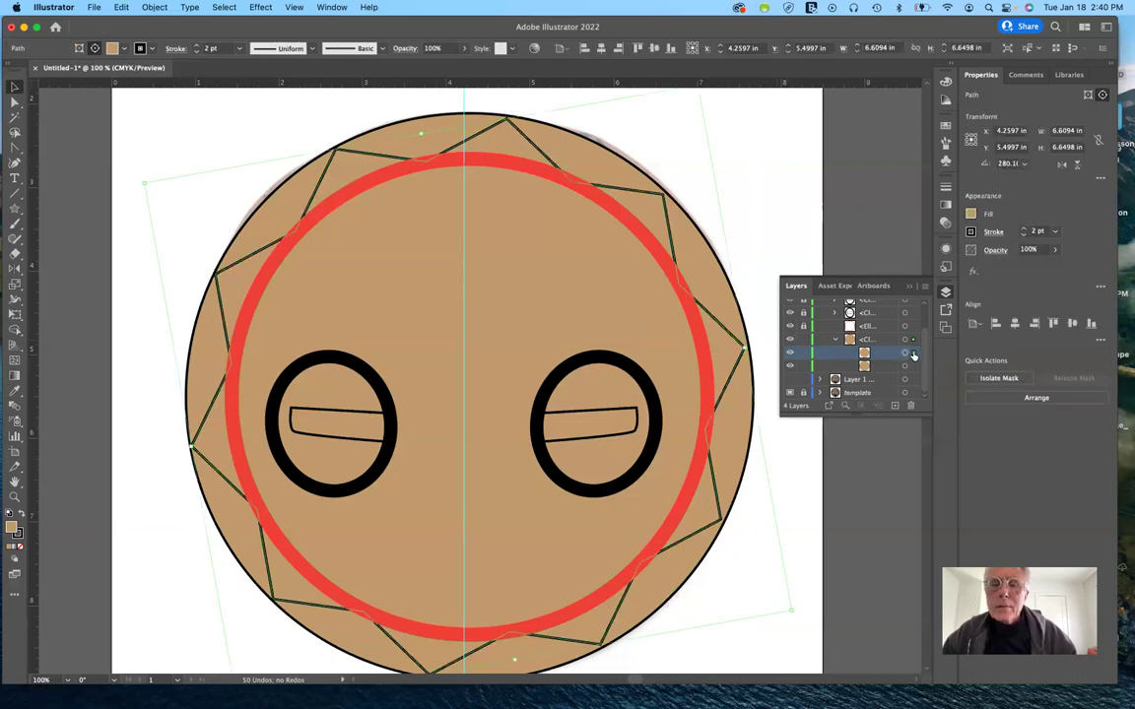
Refill the star with the grey swatch and deselect everything
{"action": "left_click", "coordinate": [972, 214]}
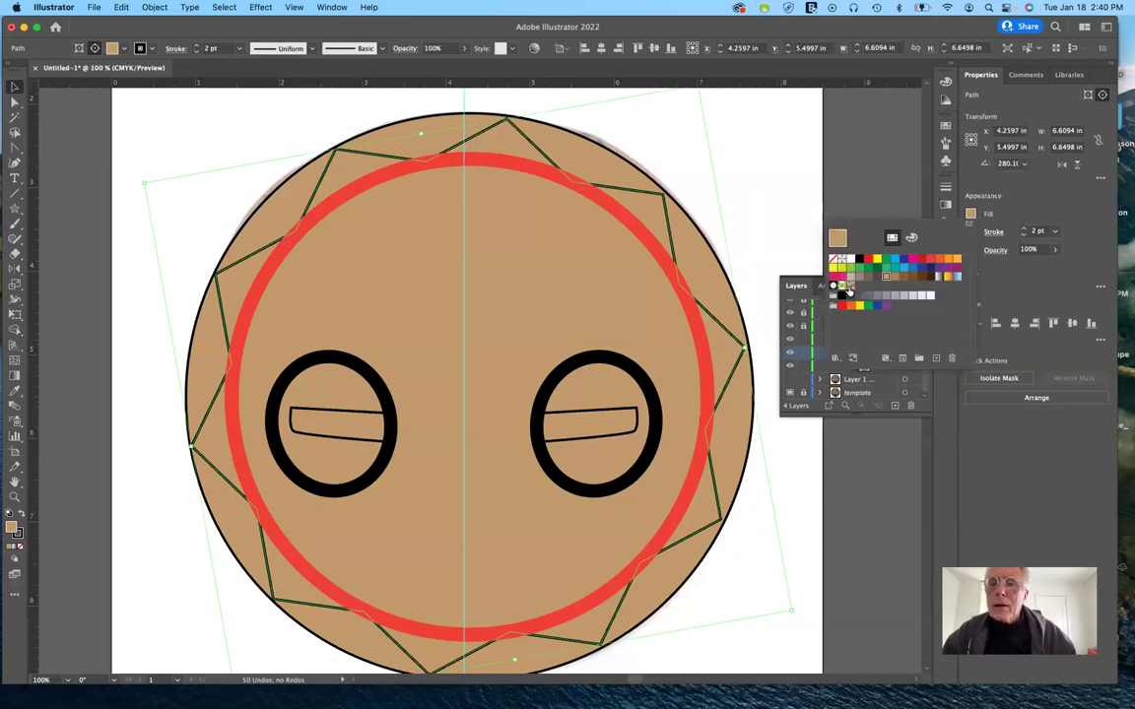
{"action": "left_click", "coordinate": [895, 297]}
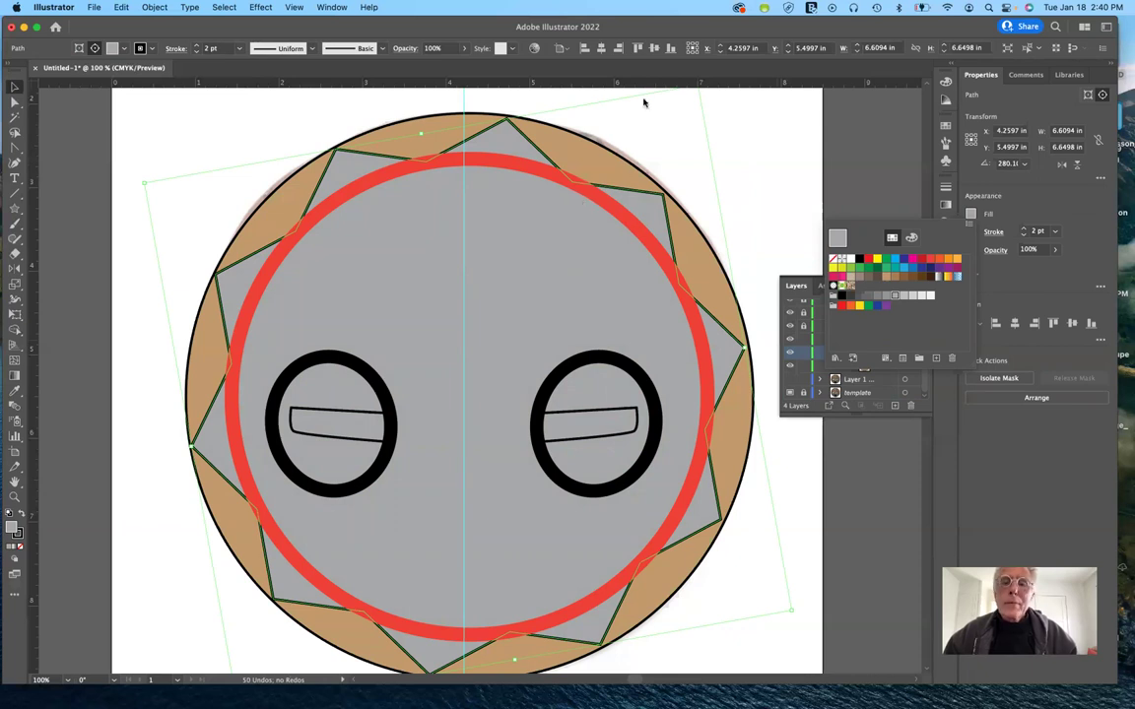
{"action": "left_click", "coordinate": [746, 171]}
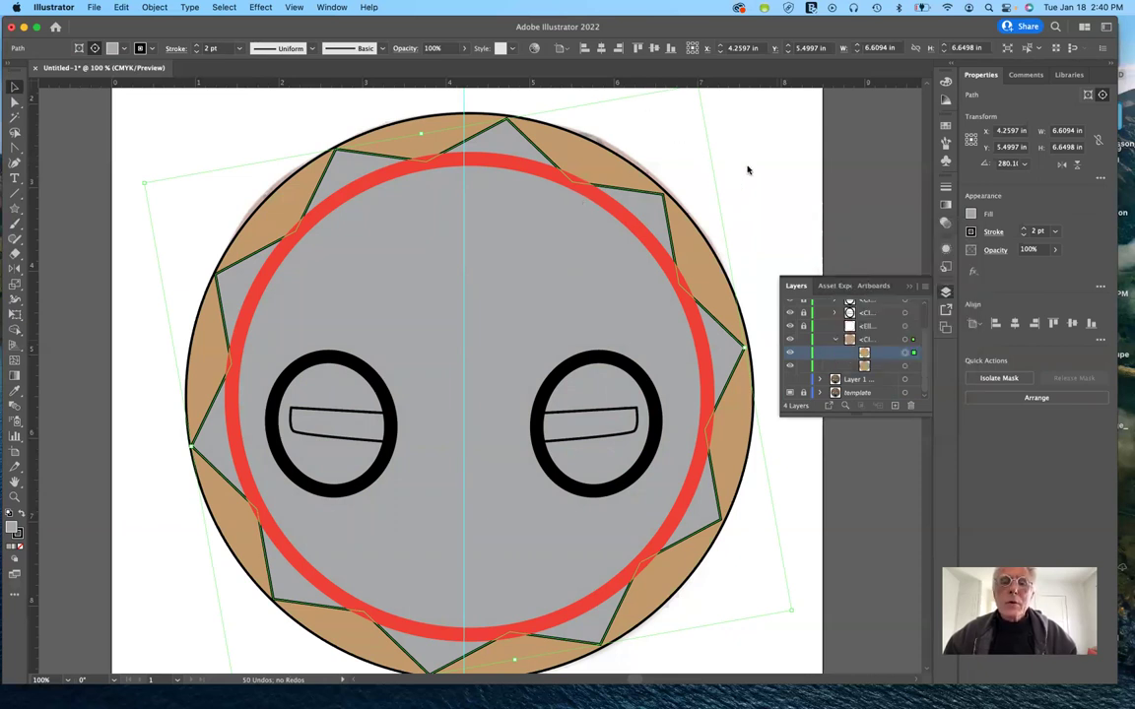
{"action": "left_click", "coordinate": [747, 172]}
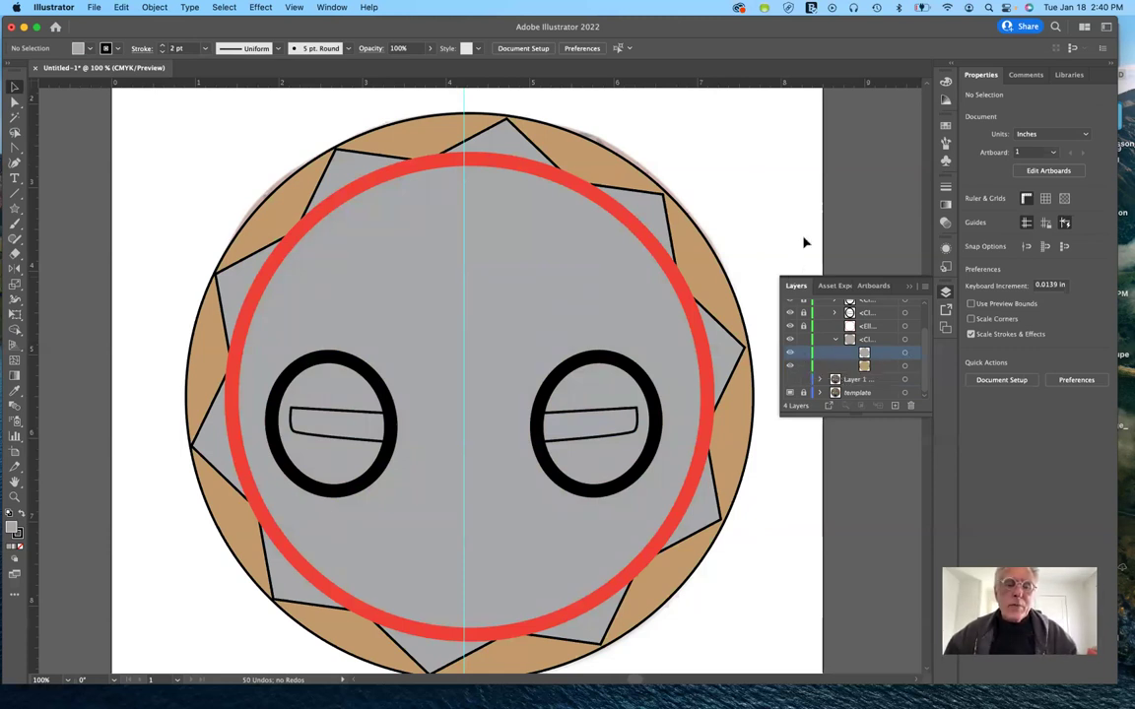
Collapse the clip group and hide the star, ring and eye sublayers to reveal the mouth
{"action": "scroll", "coordinate": [867, 345], "scroll_direction": "up", "scroll_amount": 2}
{"action": "scroll", "coordinate": [828, 339], "scroll_direction": "down", "scroll_amount": 2}
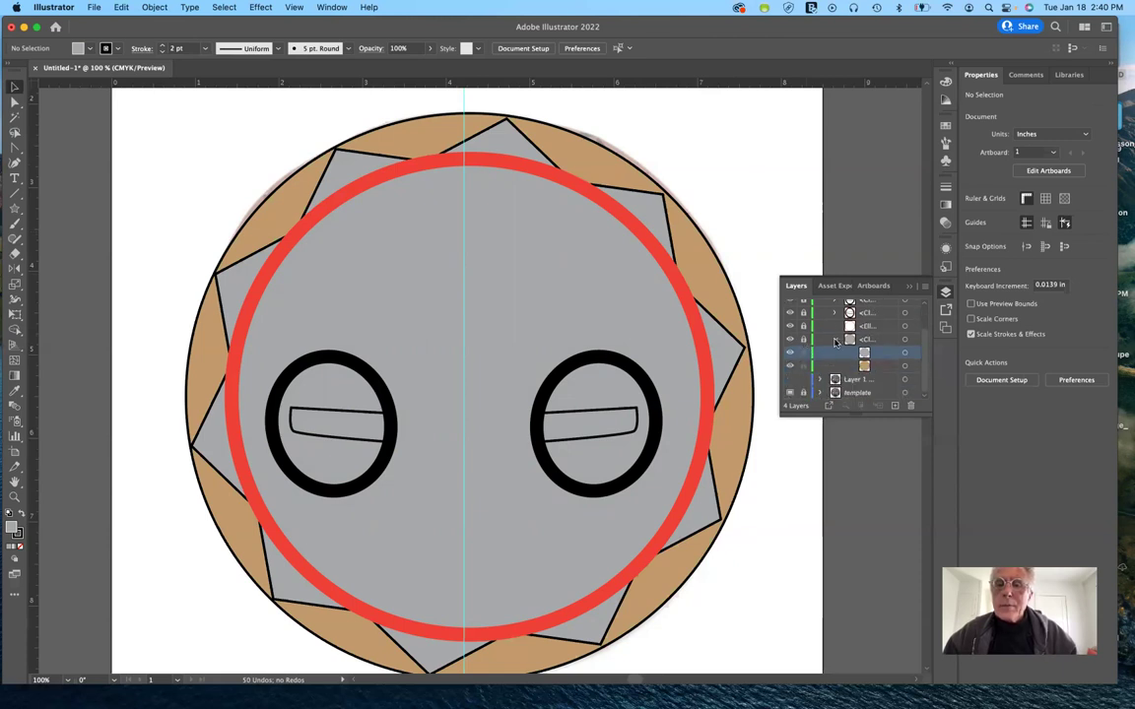
{"action": "left_click", "coordinate": [834, 342]}
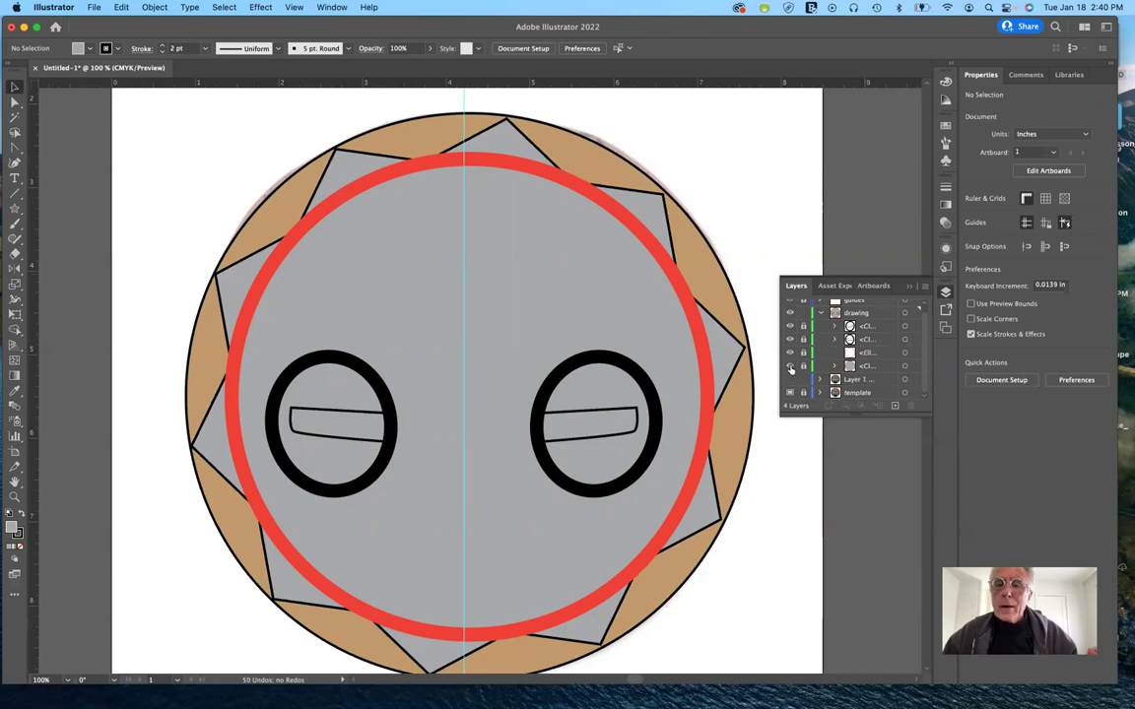
{"action": "left_click_drag", "start_coordinate": [790, 368], "coordinate": [789, 326]}
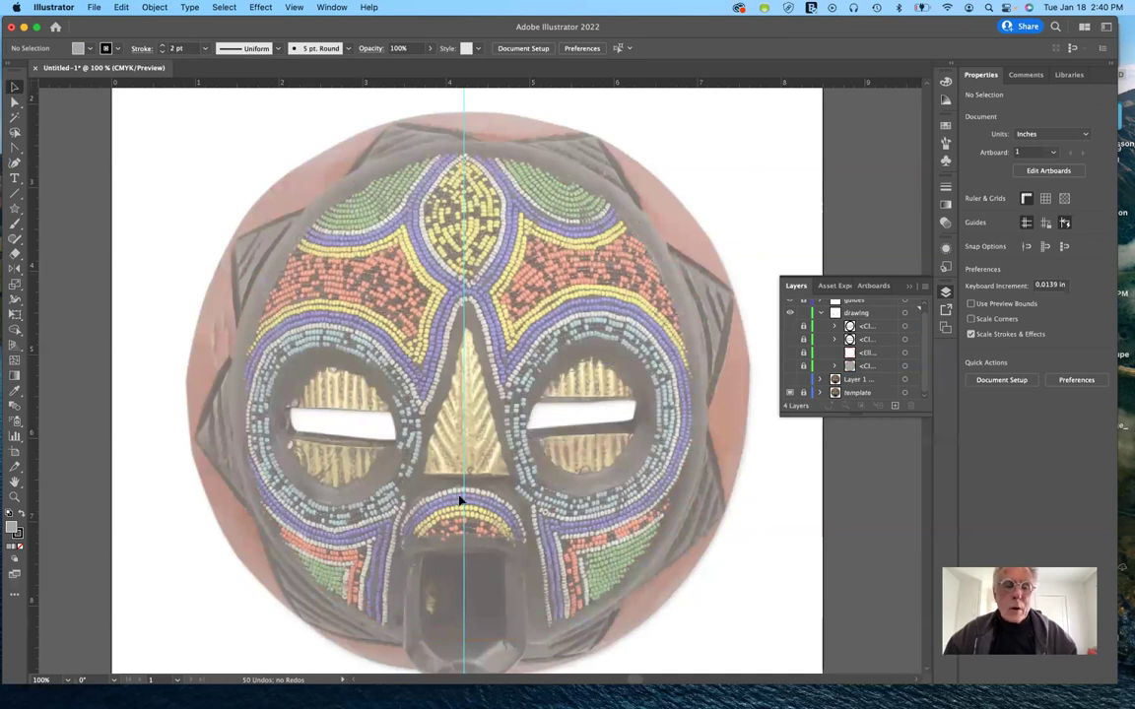
{"action": "scroll", "coordinate": [535, 577], "scroll_direction": "down", "scroll_amount": 5}
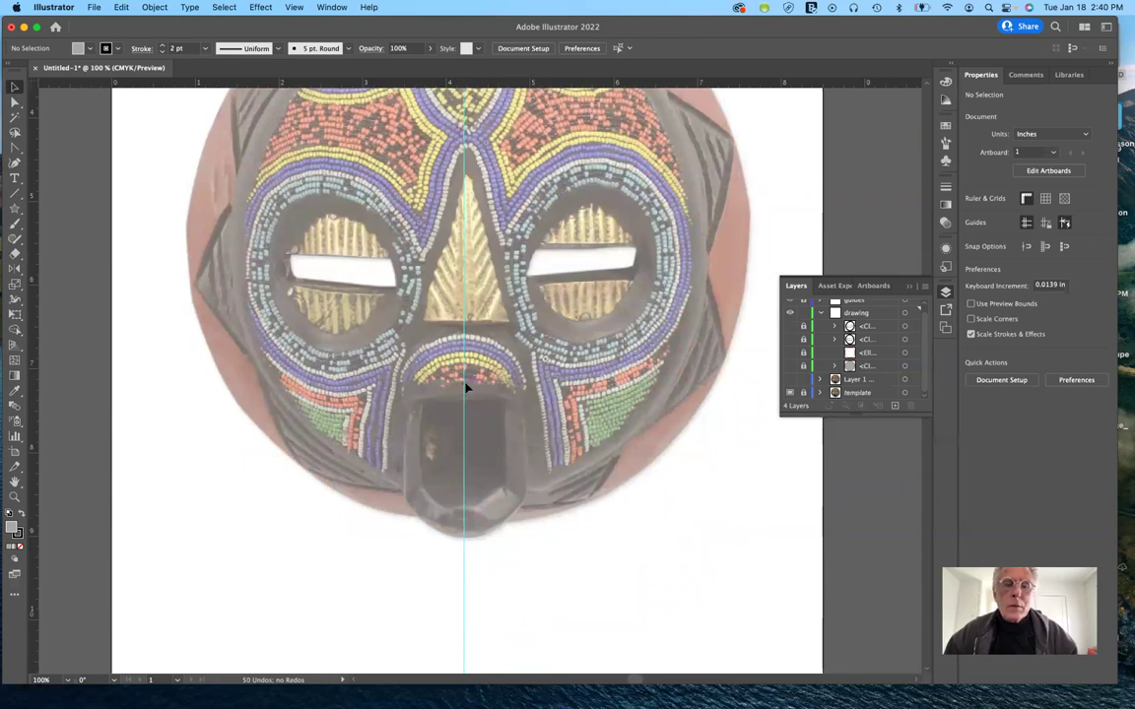
{"action": "left_click", "coordinate": [16, 210]}
Draw a rectangle over the mask's mouth, about 1.28 × 1.49 in
{"action": "left_click_drag", "start_coordinate": [15, 210], "coordinate": [49, 210]}
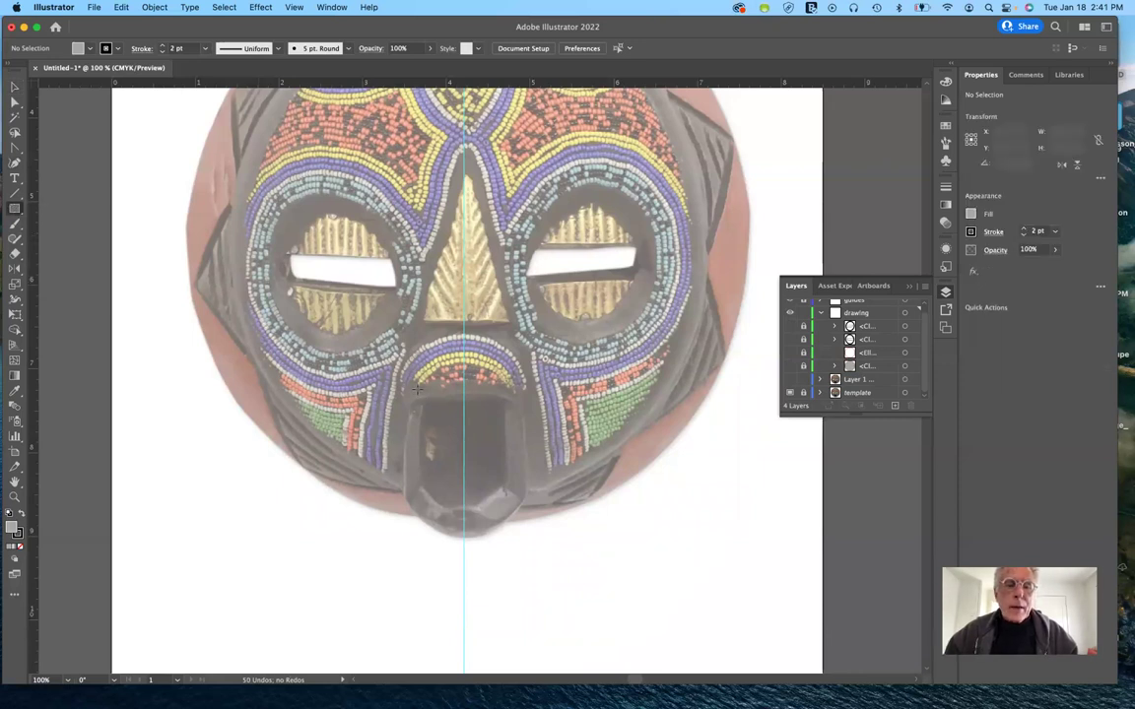
{"action": "left_click_drag", "start_coordinate": [419, 391], "coordinate": [520, 503]}
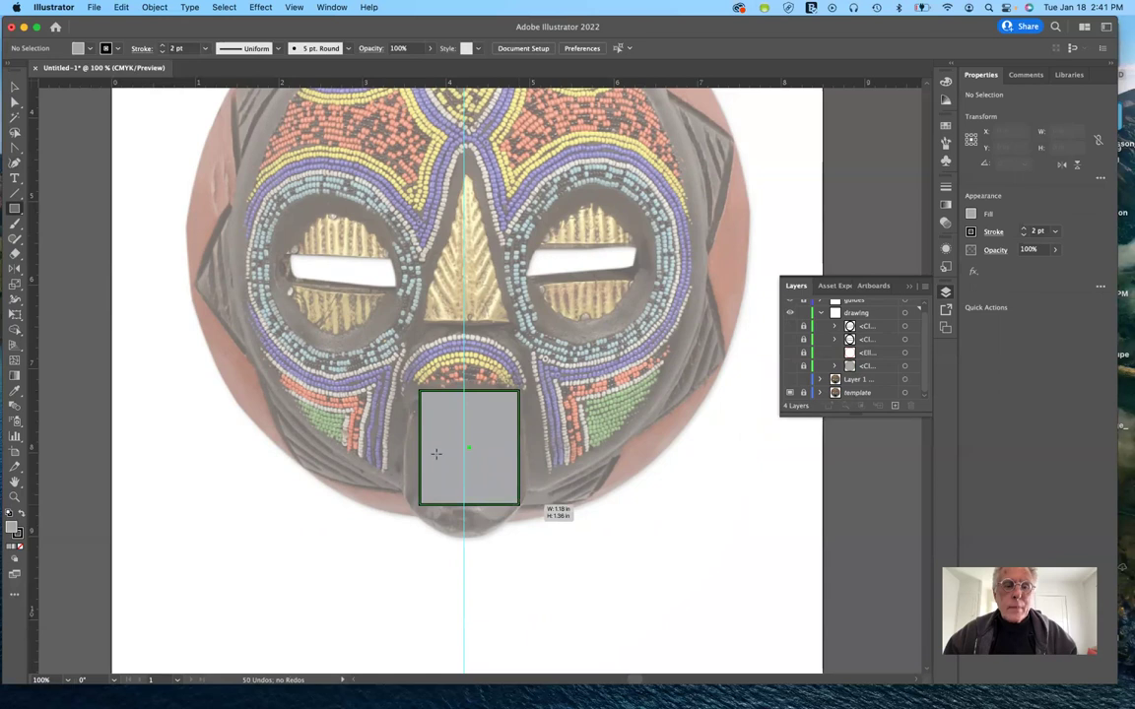
{"action": "left_click_drag", "start_coordinate": [422, 448], "coordinate": [412, 448]}
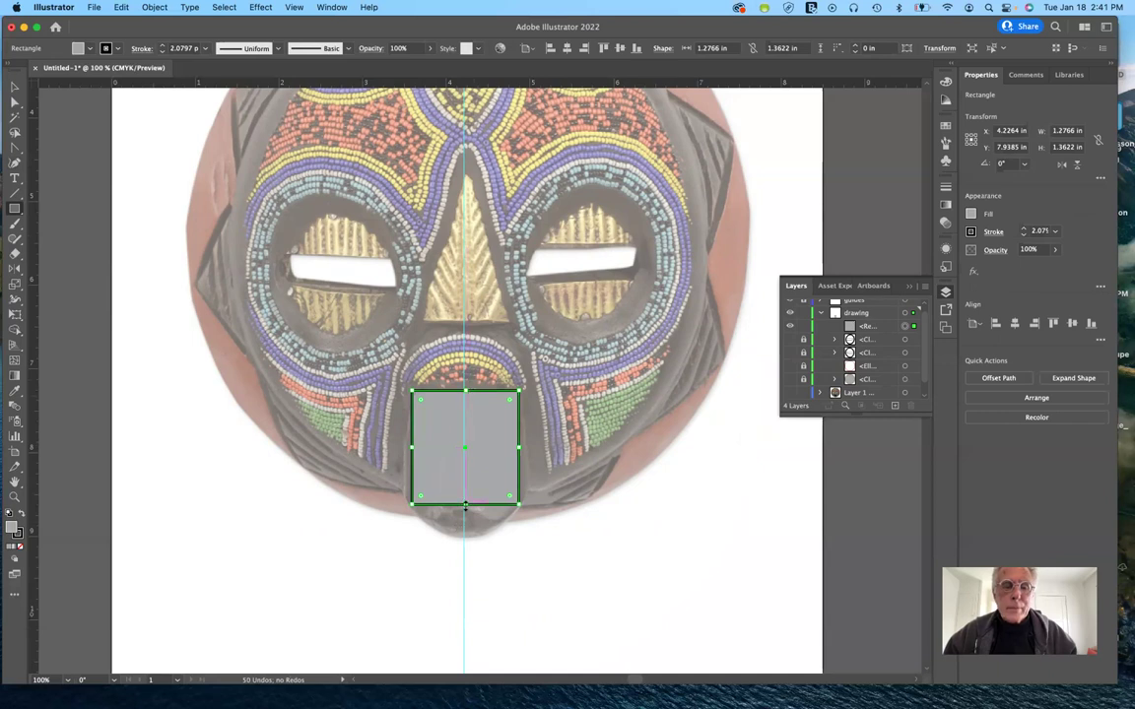
{"action": "mouse_move", "coordinate": [466, 504]}
{"action": "left_mouse_down"}
{"action": "mouse_move", "coordinate": [468, 522]}
{"action": "mouse_move", "coordinate": [480, 514]}
{"action": "left_mouse_up"}
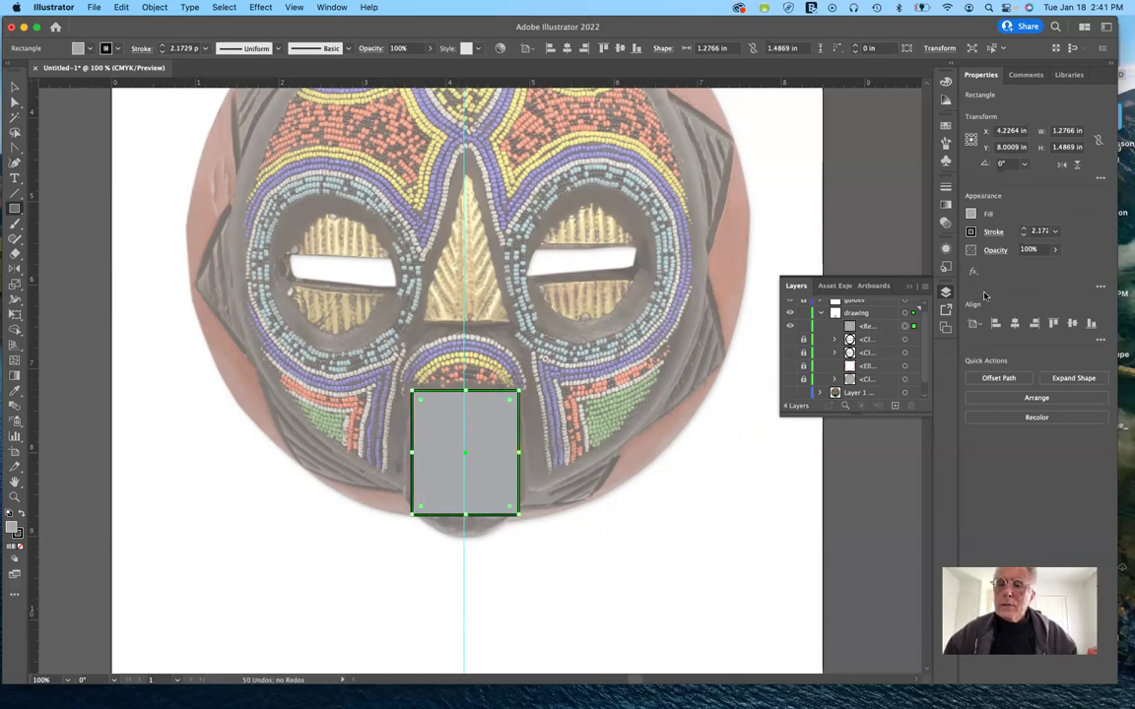
Give the mouth rectangle no fill and a 16 pt black stroke
{"action": "left_click", "coordinate": [970, 215]}
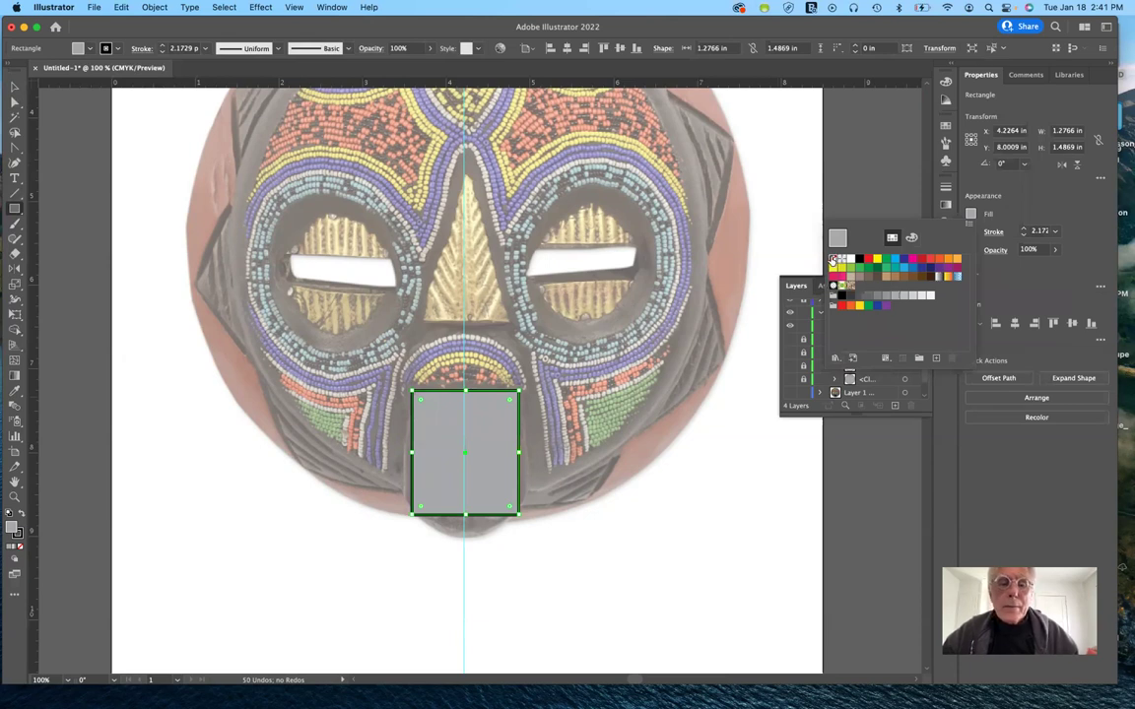
{"action": "left_click", "coordinate": [832, 259]}
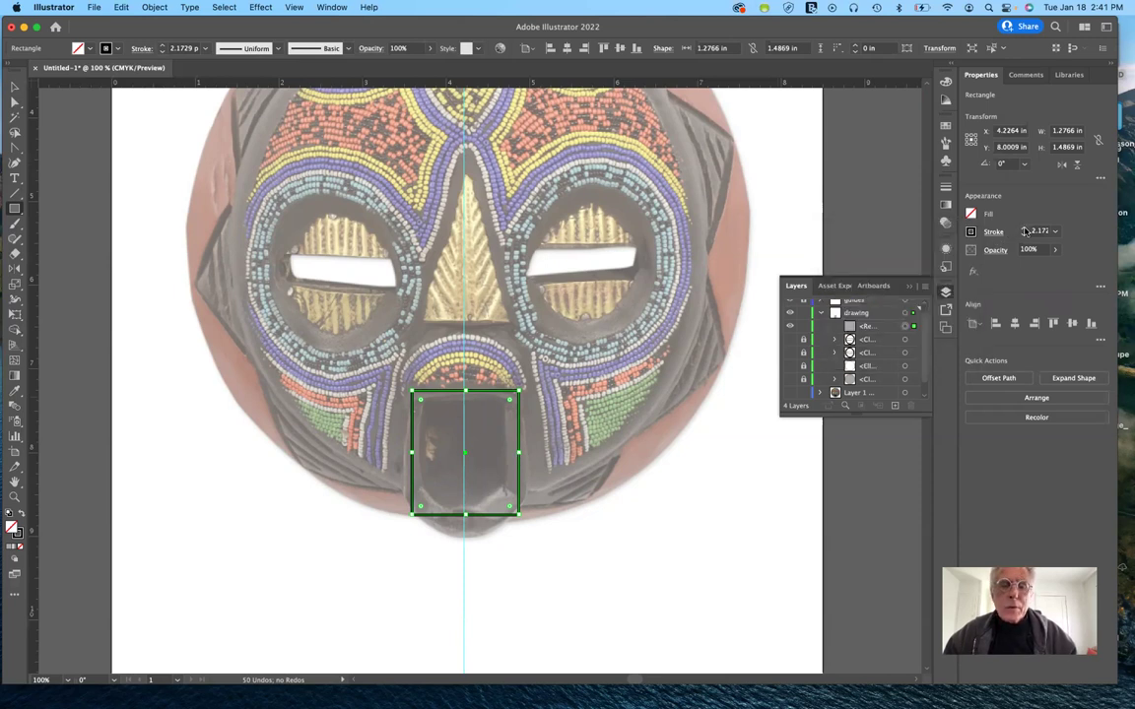
{"action": "left_click", "coordinate": [1024, 230]}
{"action": "left_click", "coordinate": [1025, 230]}
{"action": "left_click", "coordinate": [1024, 229]}
{"action": "left_click", "coordinate": [1024, 230]}
{"action": "left_click", "coordinate": [1024, 229]}
{"action": "left_click", "coordinate": [1024, 229]}
{"action": "left_click", "coordinate": [1024, 230]}
{"action": "left_click", "coordinate": [1025, 229]}
{"action": "left_click", "coordinate": [1025, 229]}
{"action": "left_click", "coordinate": [1024, 229]}
{"action": "left_click", "coordinate": [1025, 230]}
{"action": "left_click", "coordinate": [1025, 230]}
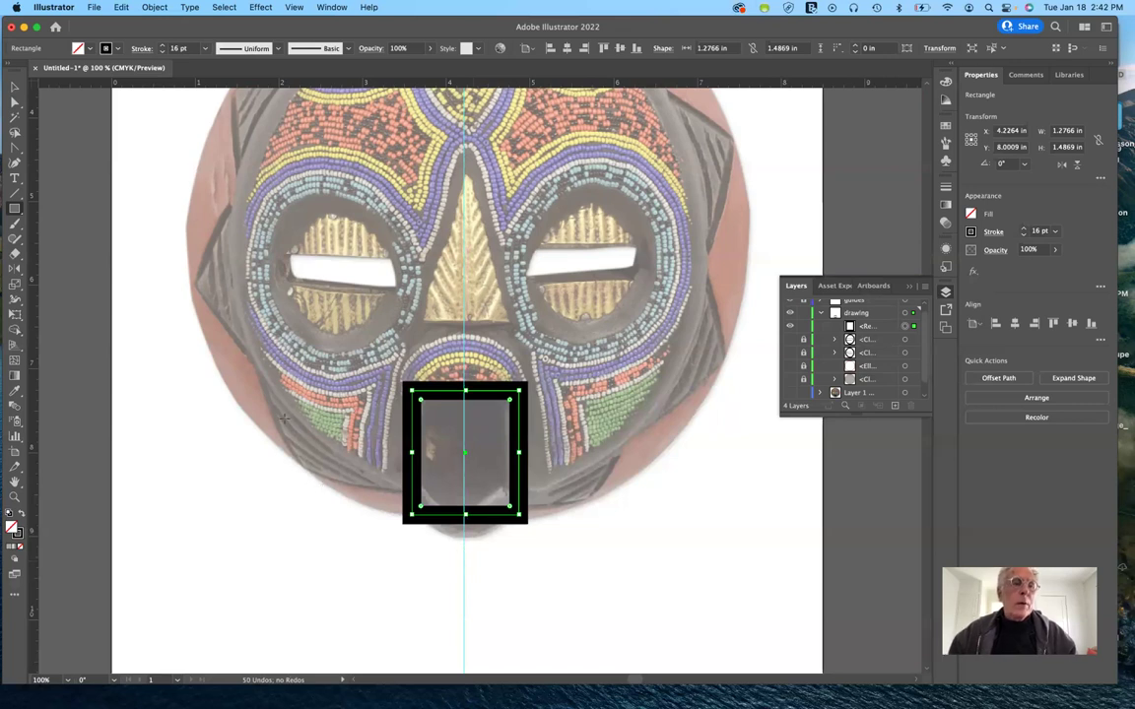
{"action": "left_click", "coordinate": [15, 101]}
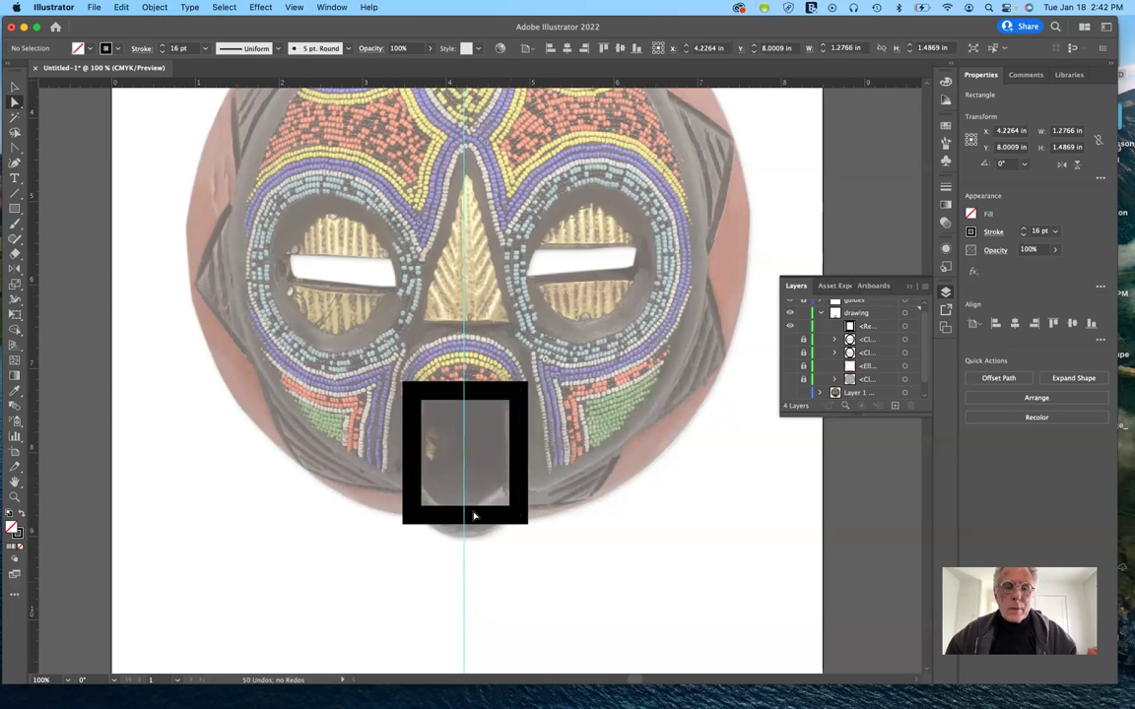
Add an anchor point at the centre of the mouth rectangle's bottom edge
{"action": "key", "text": "super+shift+a"}
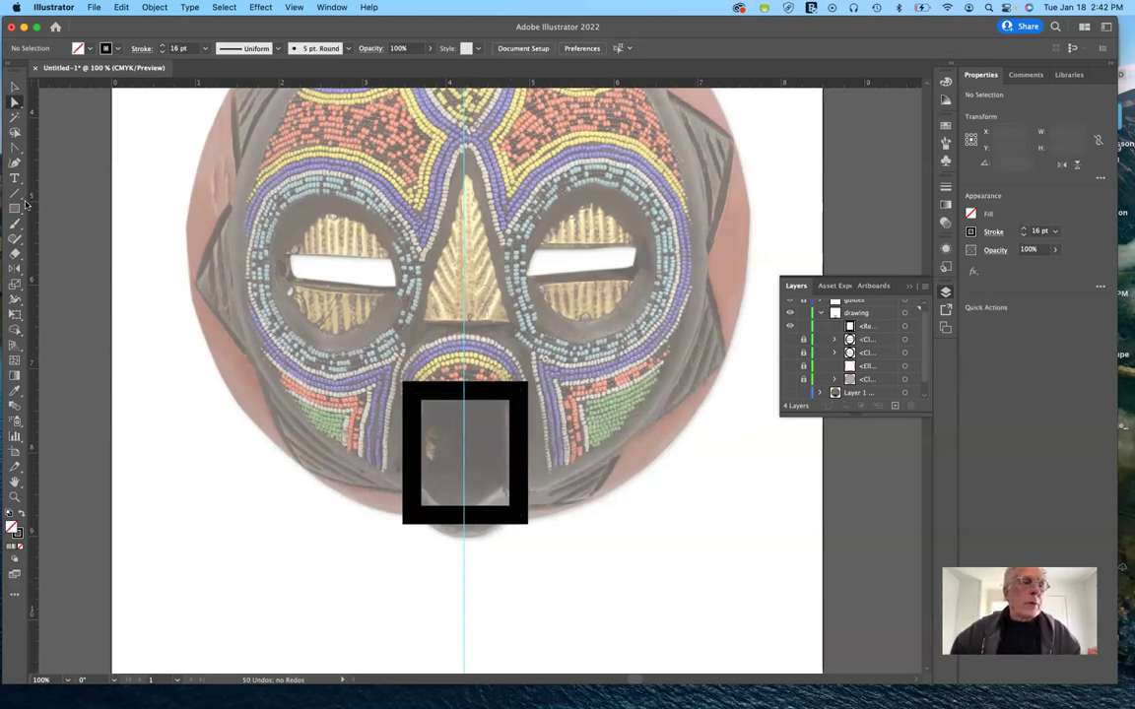
{"action": "left_click", "coordinate": [17, 165]}
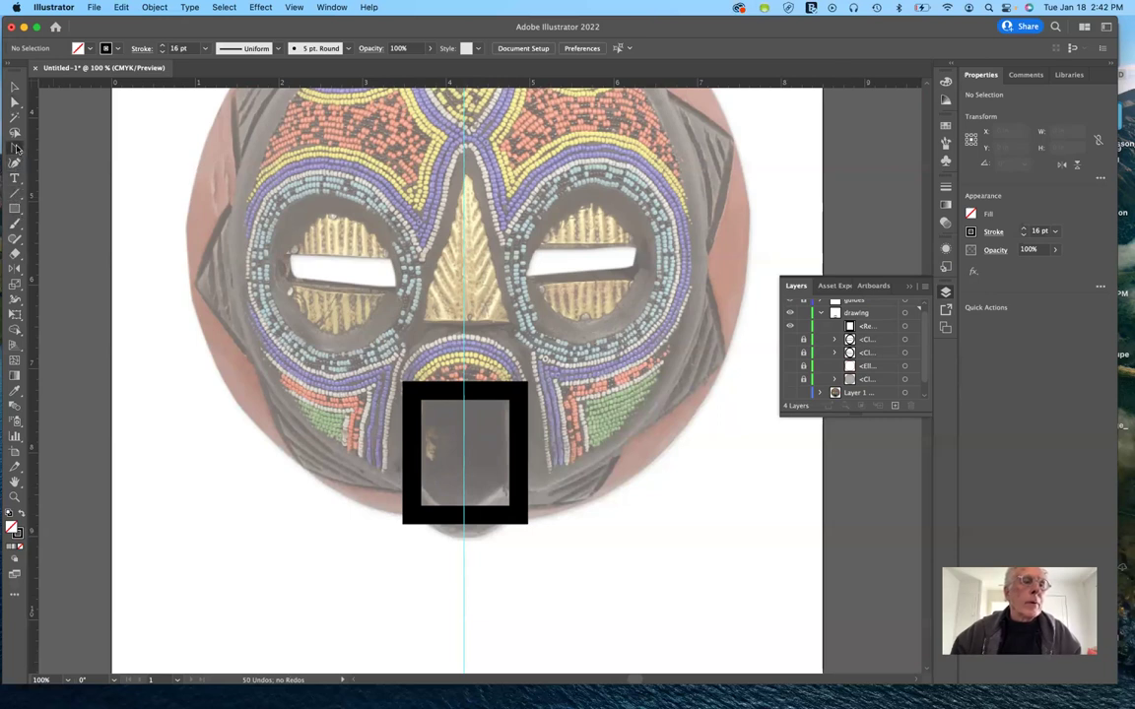
{"action": "left_click", "coordinate": [15, 163]}
{"action": "left_click", "coordinate": [66, 163]}
{"action": "left_click", "coordinate": [469, 525]}
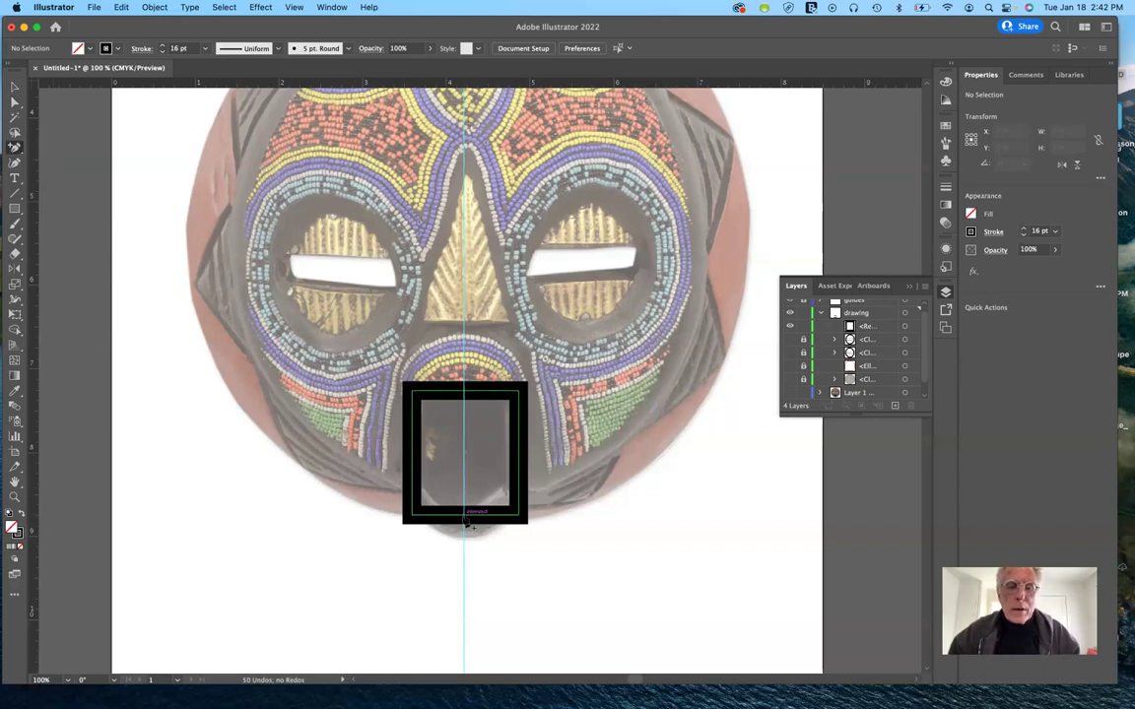
{"action": "left_click", "coordinate": [466, 523]}
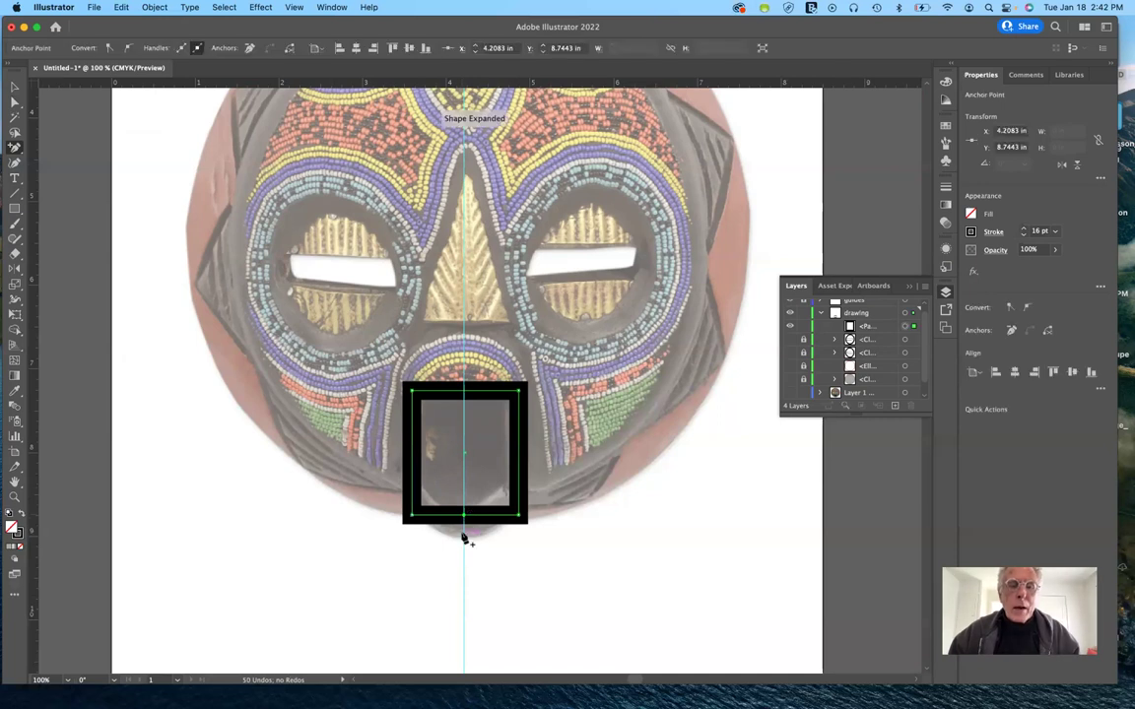
Drag the new bottom anchor down toward the chin, making the shape about 1.28 × 1.70 in
{"action": "left_click", "coordinate": [16, 100]}
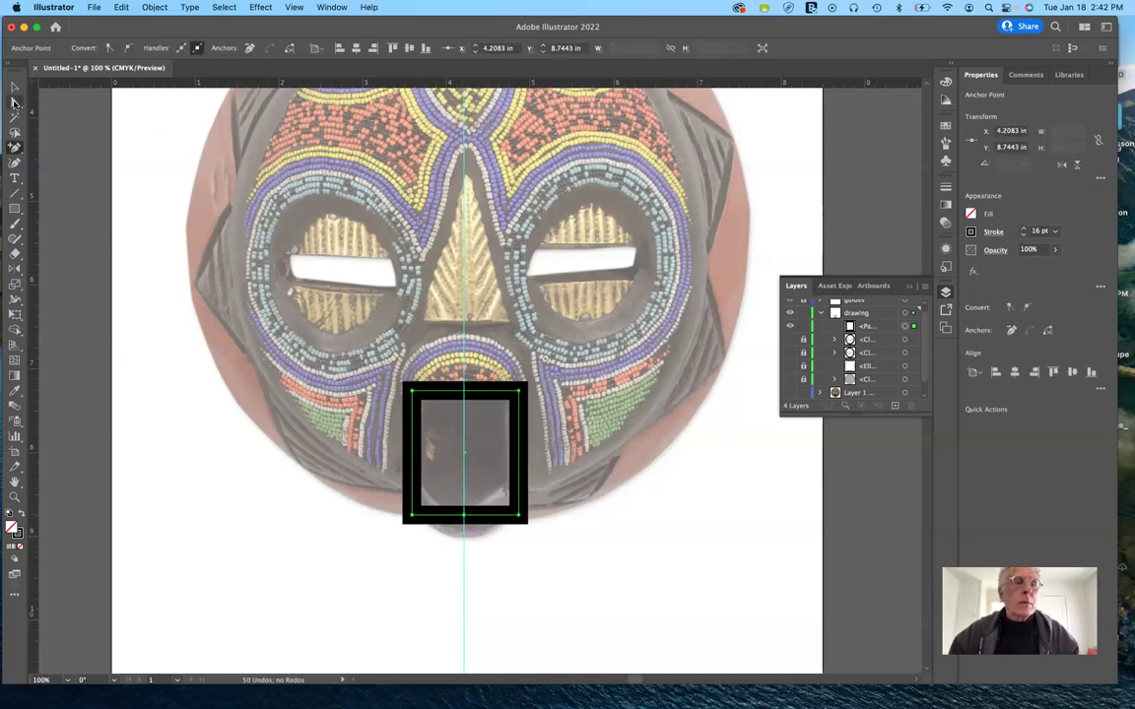
{"action": "left_click_drag", "start_coordinate": [466, 521], "coordinate": [464, 535]}
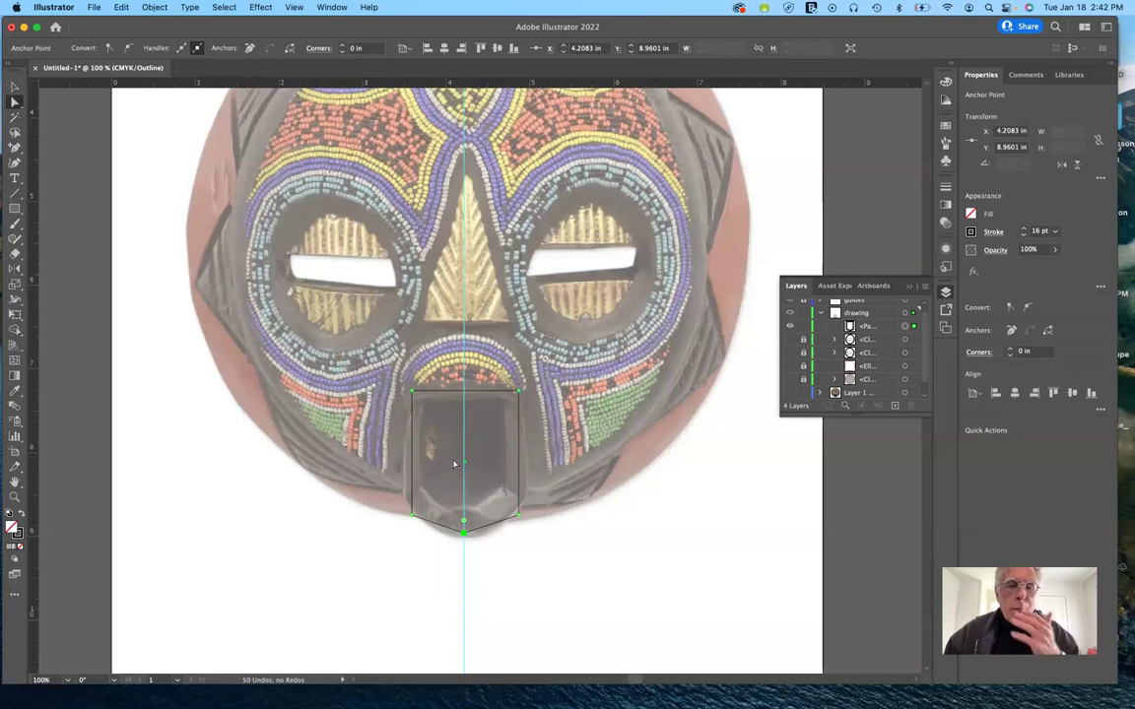
{"action": "mouse_move", "coordinate": [463, 528]}
{"action": "left_mouse_down"}
{"action": "mouse_move", "coordinate": [466, 537]}
{"action": "mouse_move", "coordinate": [463, 519]}
{"action": "left_mouse_up"}
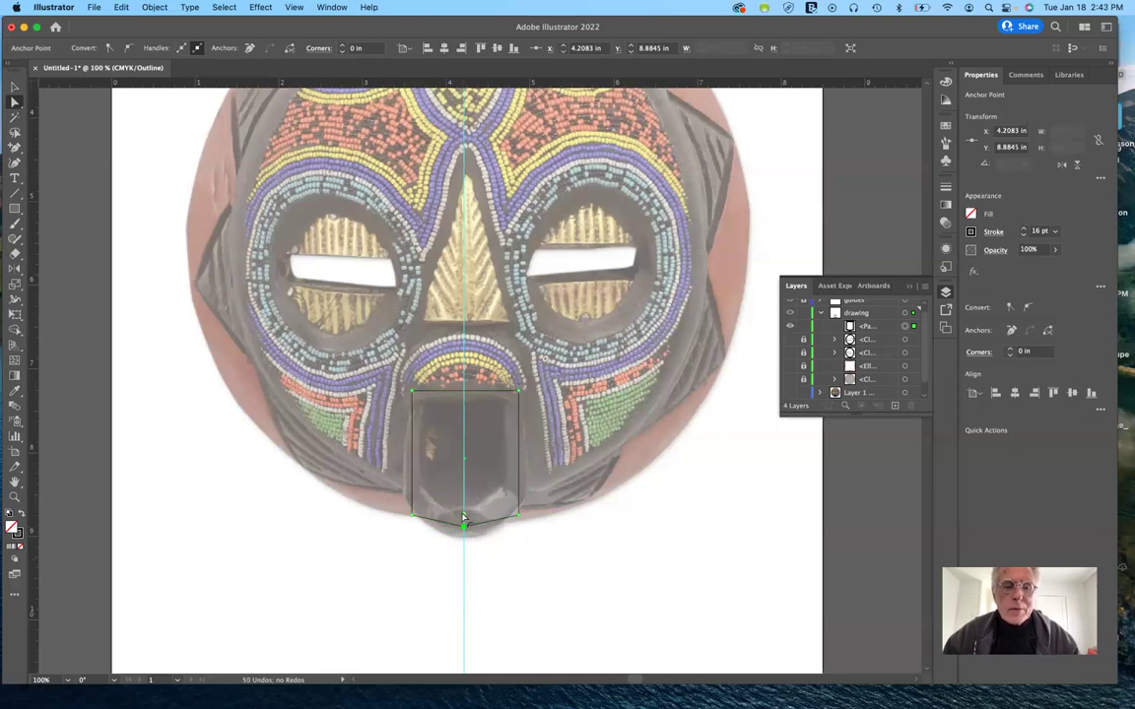
{"action": "left_click_drag", "start_coordinate": [463, 515], "coordinate": [477, 474]}
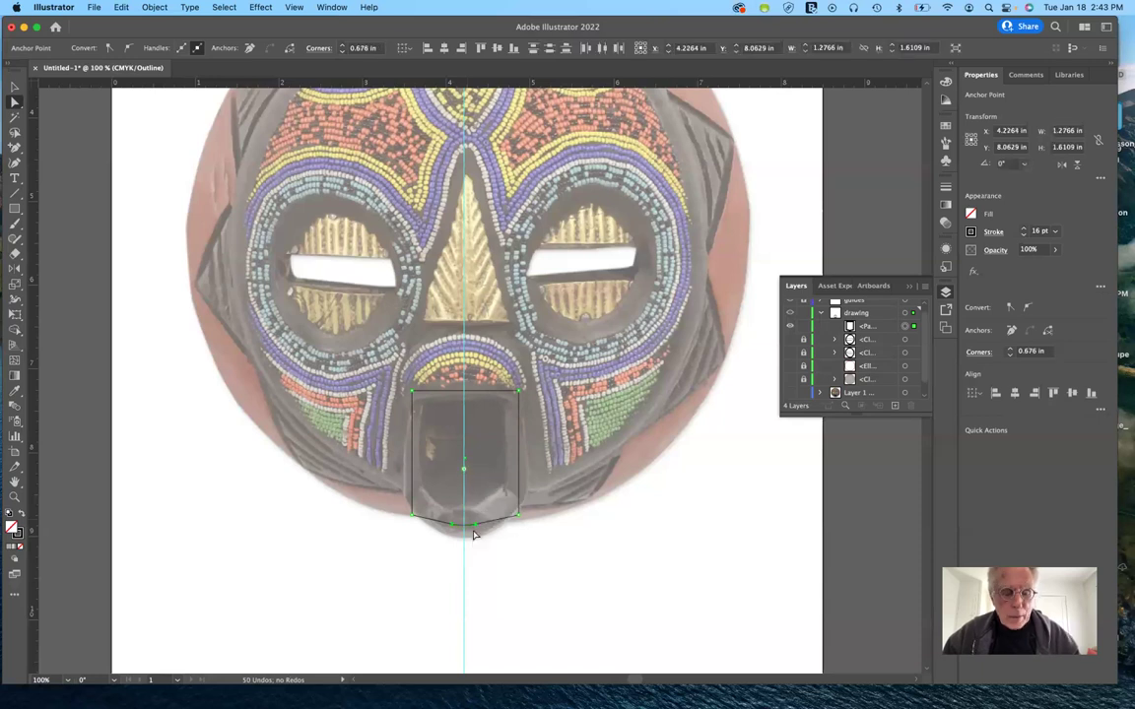
{"action": "key", "text": "super+z"}
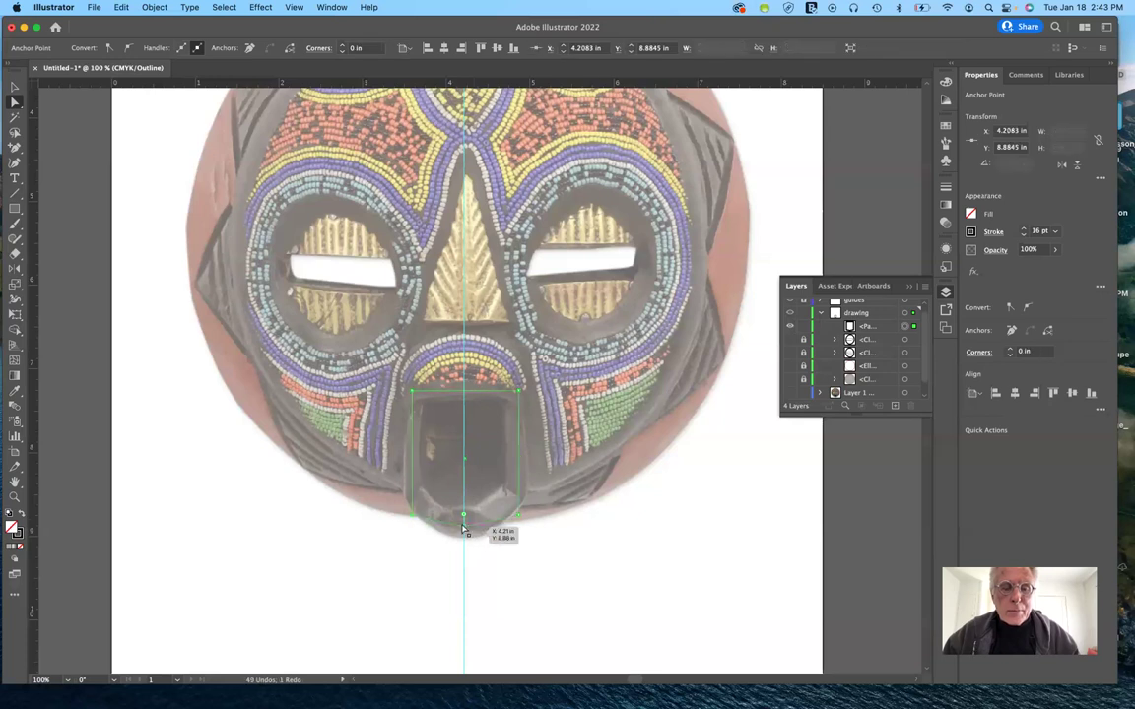
{"action": "left_click_drag", "start_coordinate": [463, 530], "coordinate": [465, 492]}
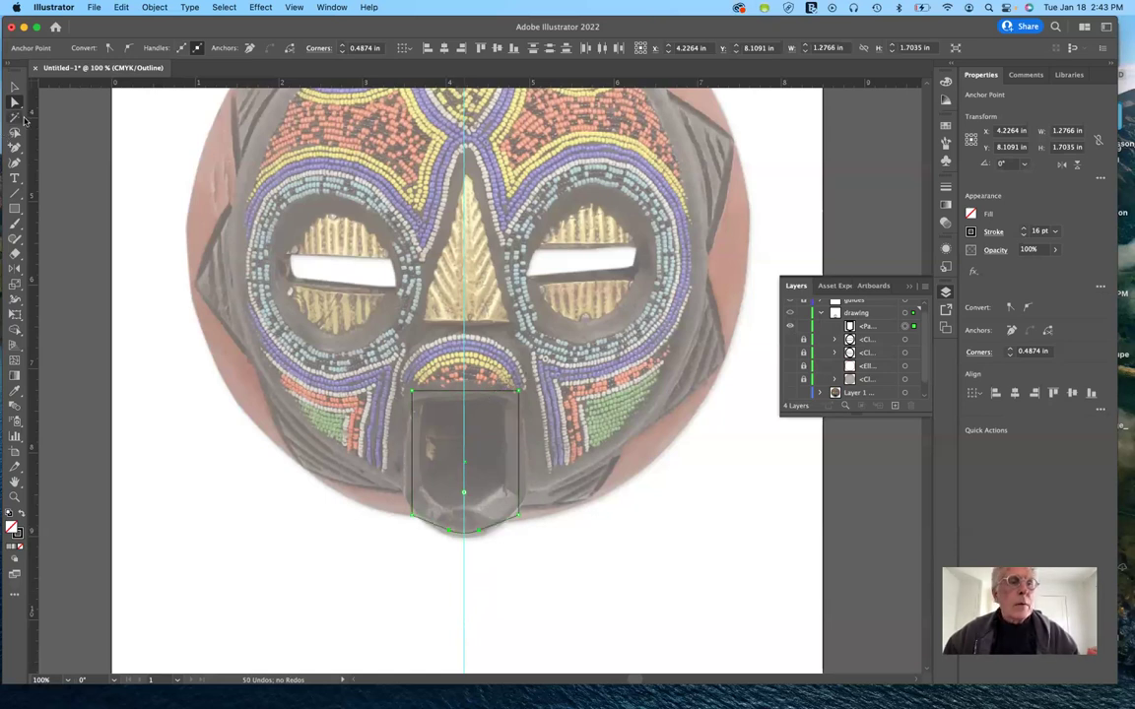
Try moving the mouth's bottom anchors, undoing the unwanted reshaping
{"action": "left_click", "coordinate": [516, 619]}
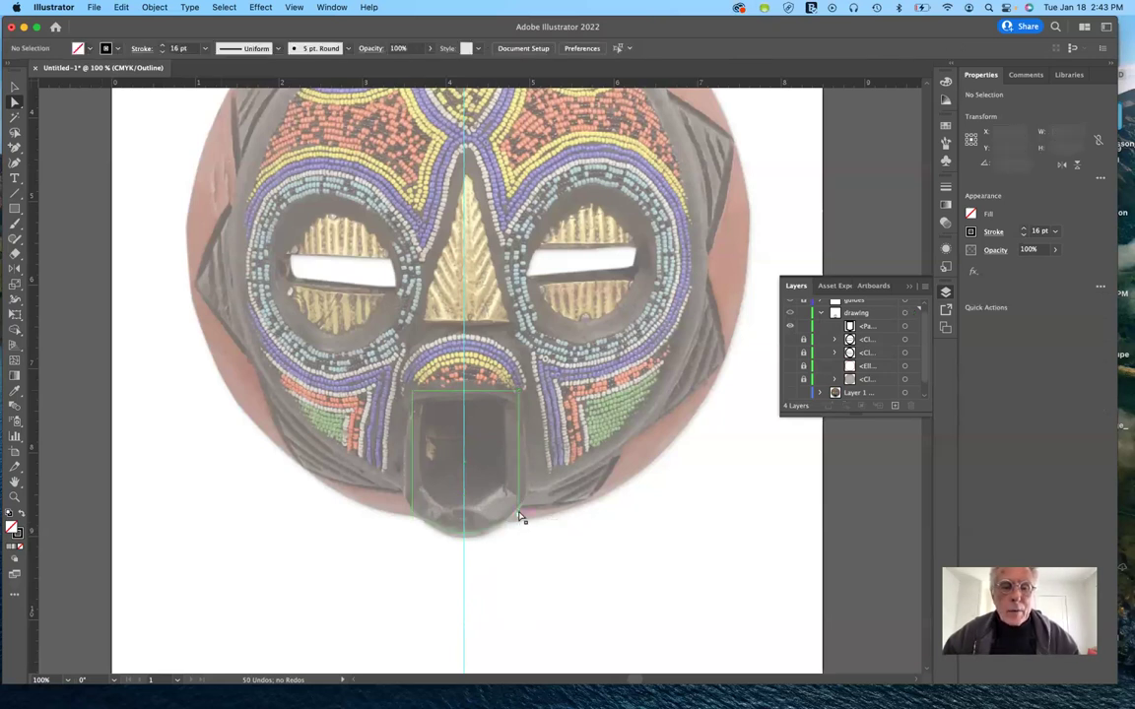
{"action": "left_click", "coordinate": [518, 516]}
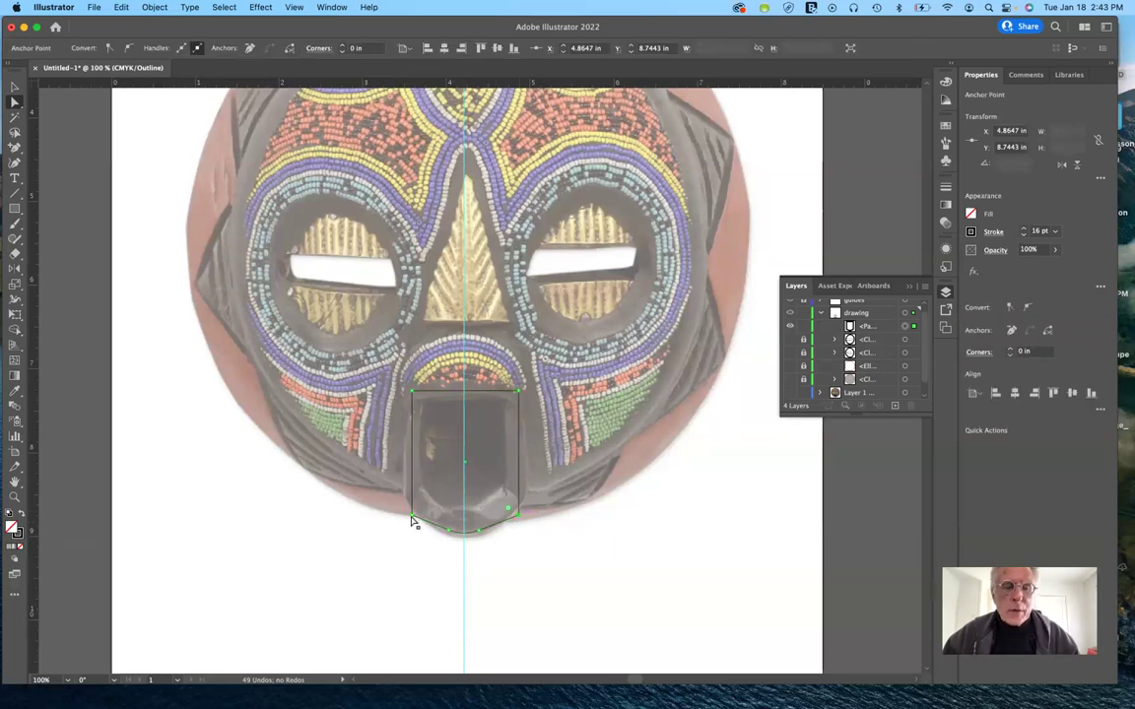
{"action": "left_click_drag", "start_coordinate": [413, 519], "coordinate": [520, 505]}
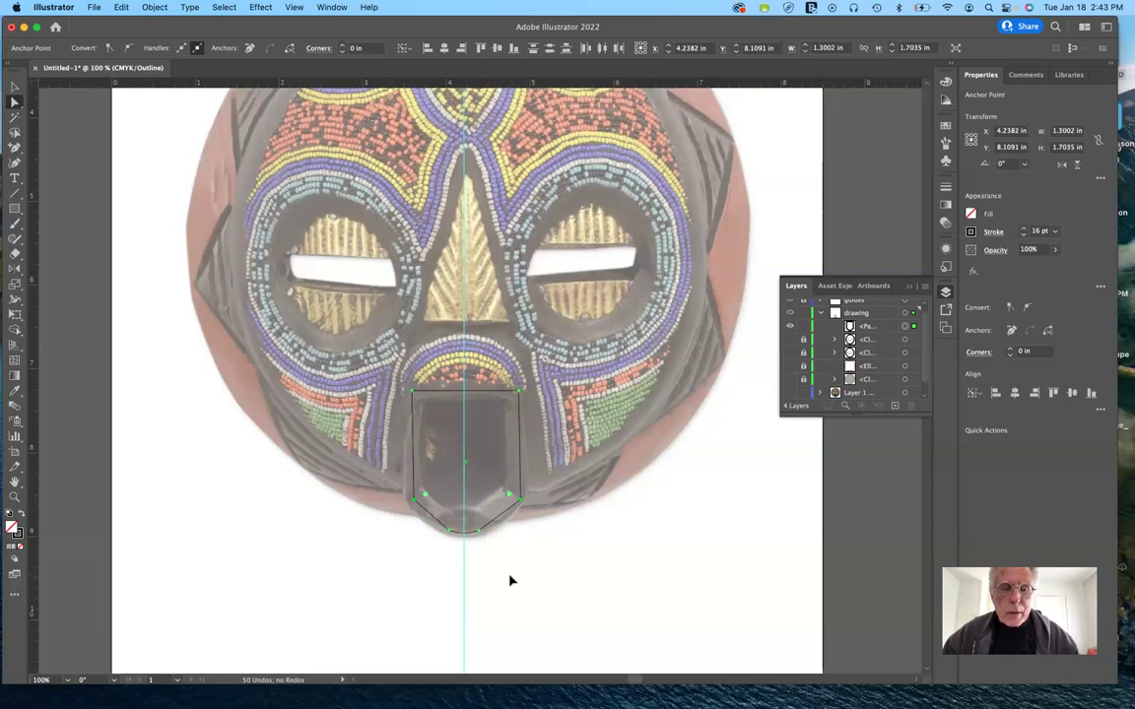
{"action": "key", "text": "super+z"}
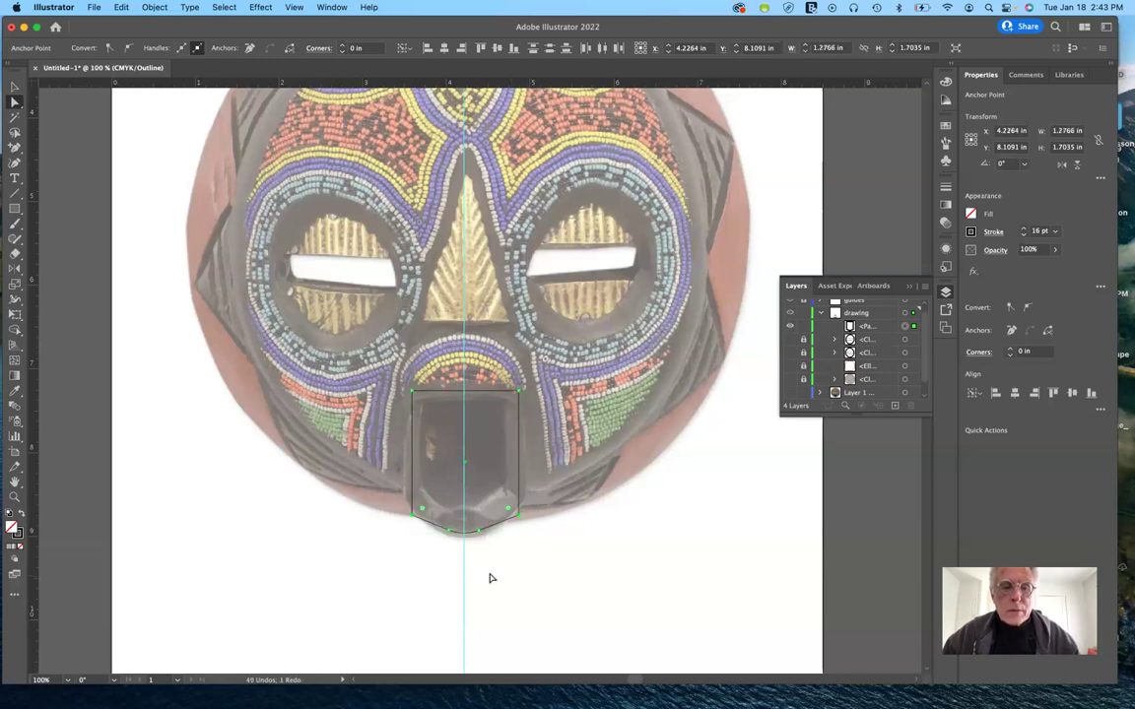
{"action": "left_click", "coordinate": [515, 520]}
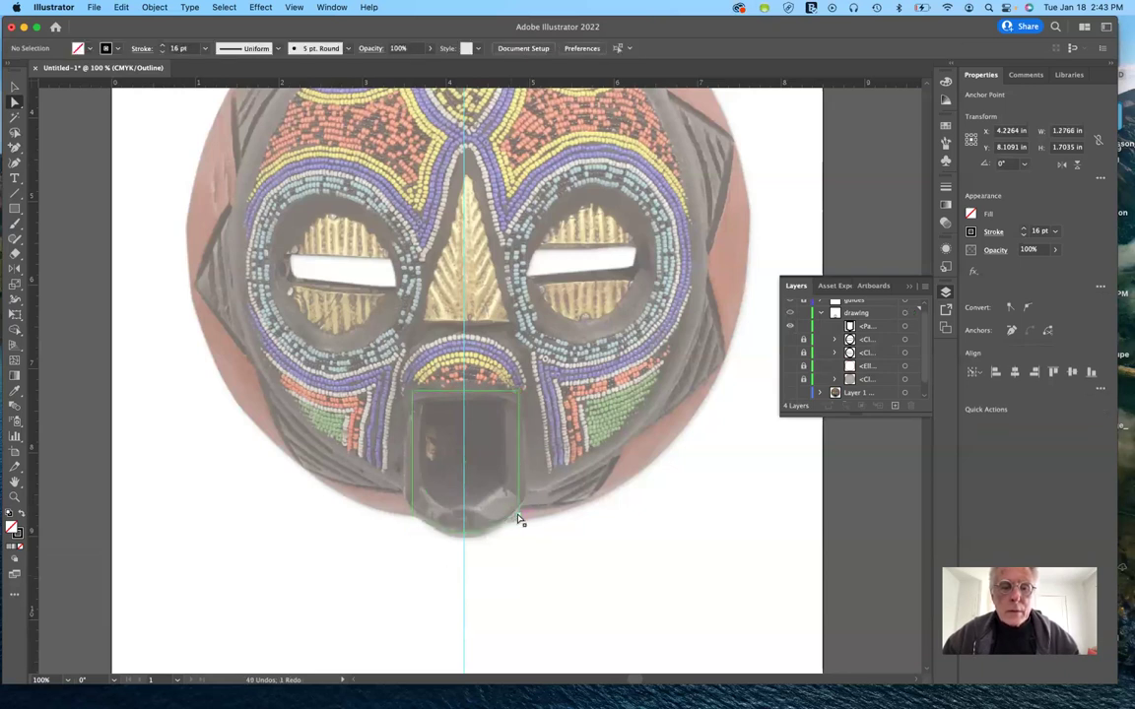
{"action": "left_click", "coordinate": [514, 519]}
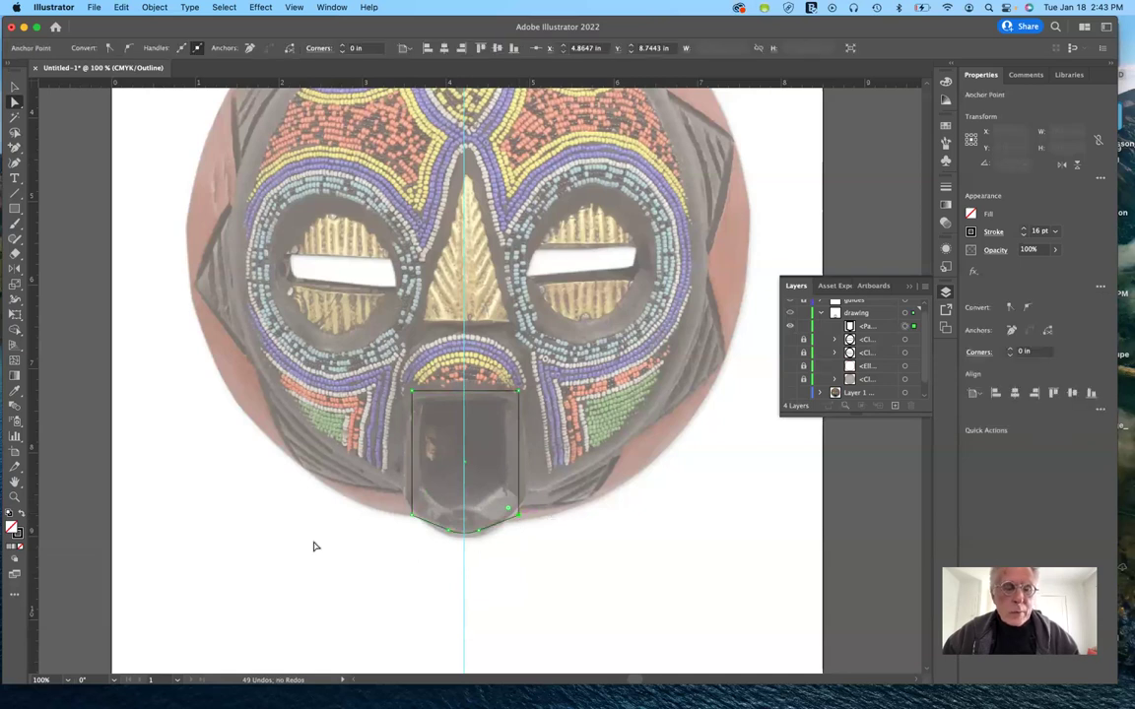
{"action": "mouse_move", "coordinate": [413, 516]}
{"action": "left_mouse_down"}
{"action": "mouse_move", "coordinate": [415, 499]}
{"action": "mouse_move", "coordinate": [399, 502]}
{"action": "left_mouse_up"}
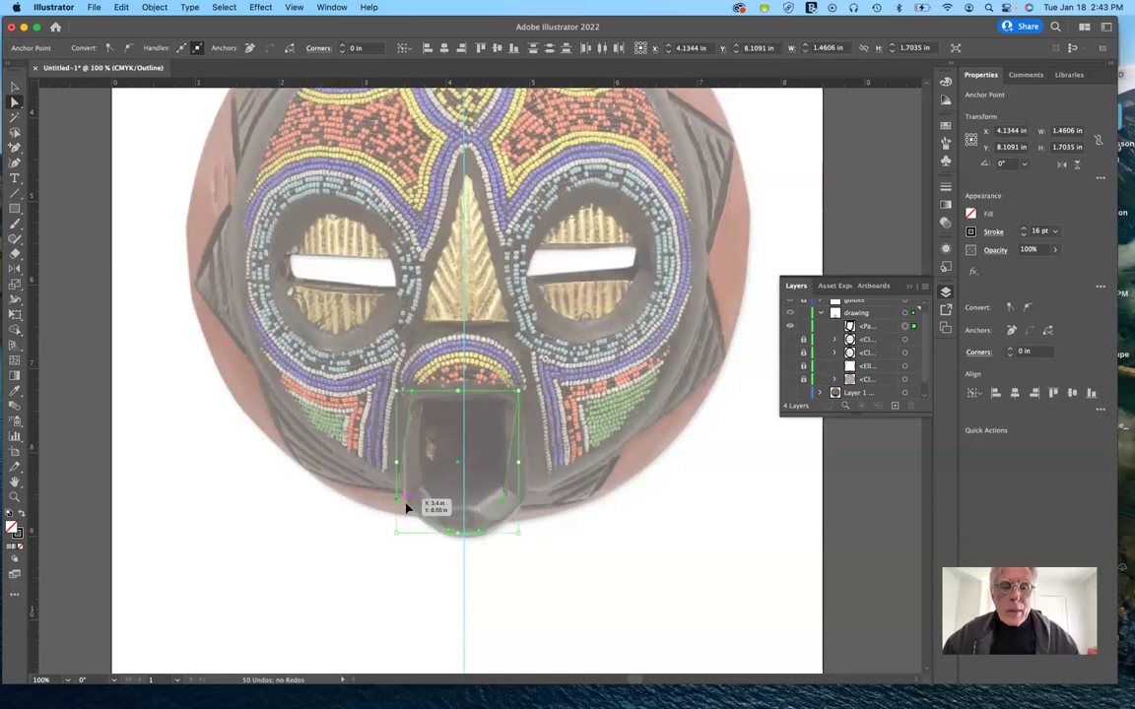
{"action": "key", "text": "super+z"}
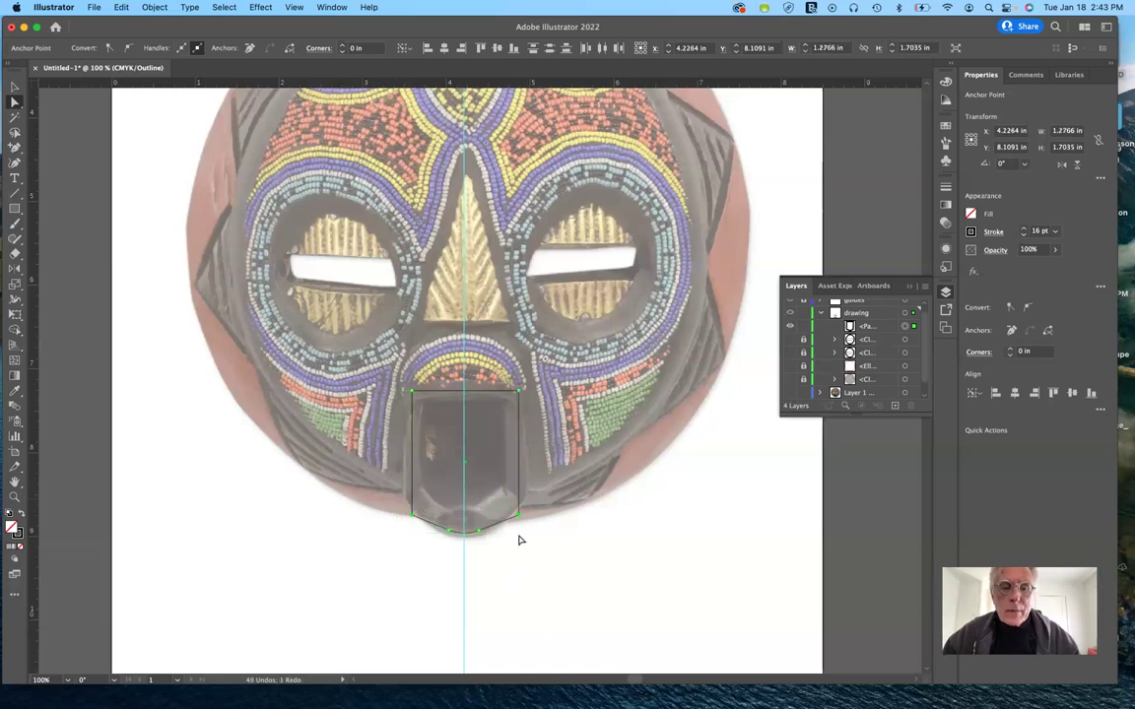
Reshape the mouth's lower-left and lower-right corners and round them with live-corner widgets
{"action": "left_click", "coordinate": [519, 520]}
{"action": "left_click_drag", "start_coordinate": [529, 507], "coordinate": [524, 500]}
{"action": "left_click_drag", "start_coordinate": [466, 552], "coordinate": [436, 527]}
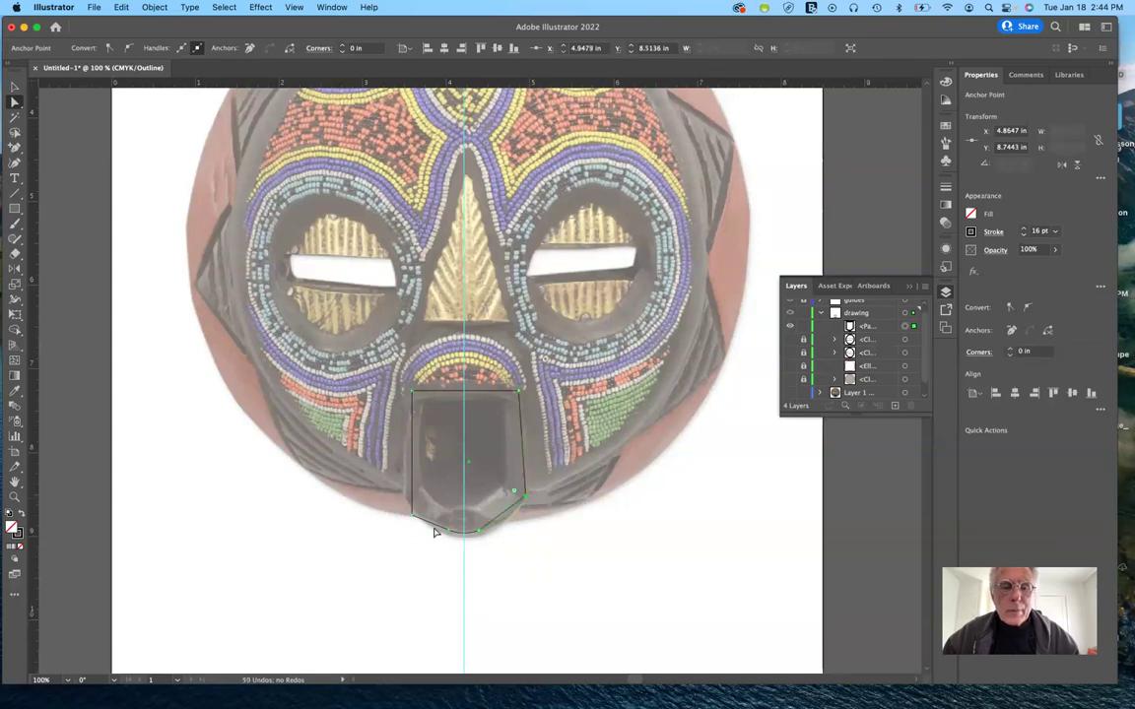
{"action": "key", "text": "ctrl+z"}
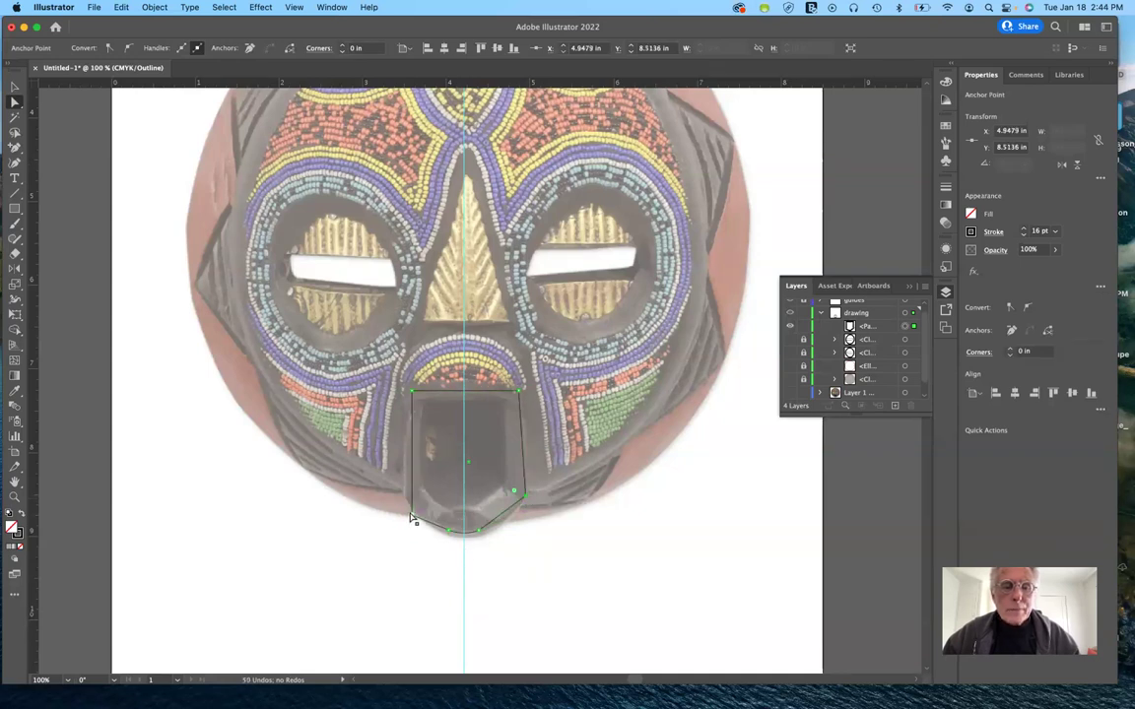
{"action": "left_click_drag", "start_coordinate": [412, 509], "coordinate": [408, 496]}
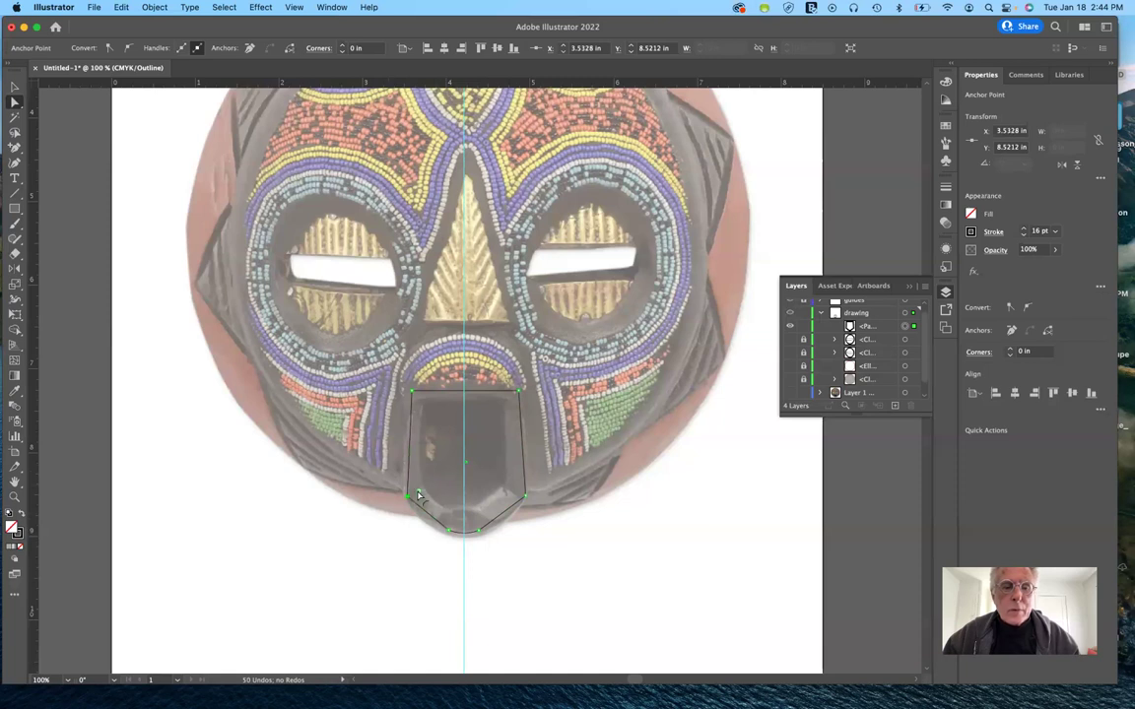
{"action": "left_click_drag", "start_coordinate": [420, 495], "coordinate": [438, 495]}
{"action": "left_click", "coordinate": [525, 499], "text": "shift"}
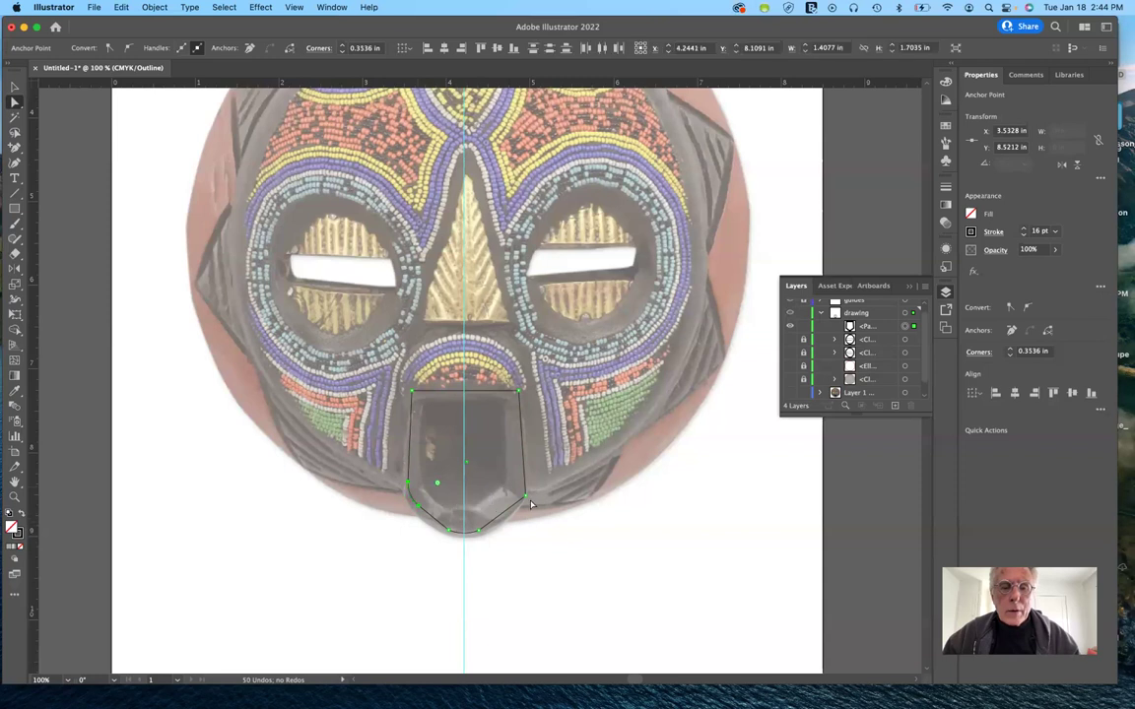
{"action": "left_click_drag", "start_coordinate": [525, 499], "coordinate": [494, 477]}
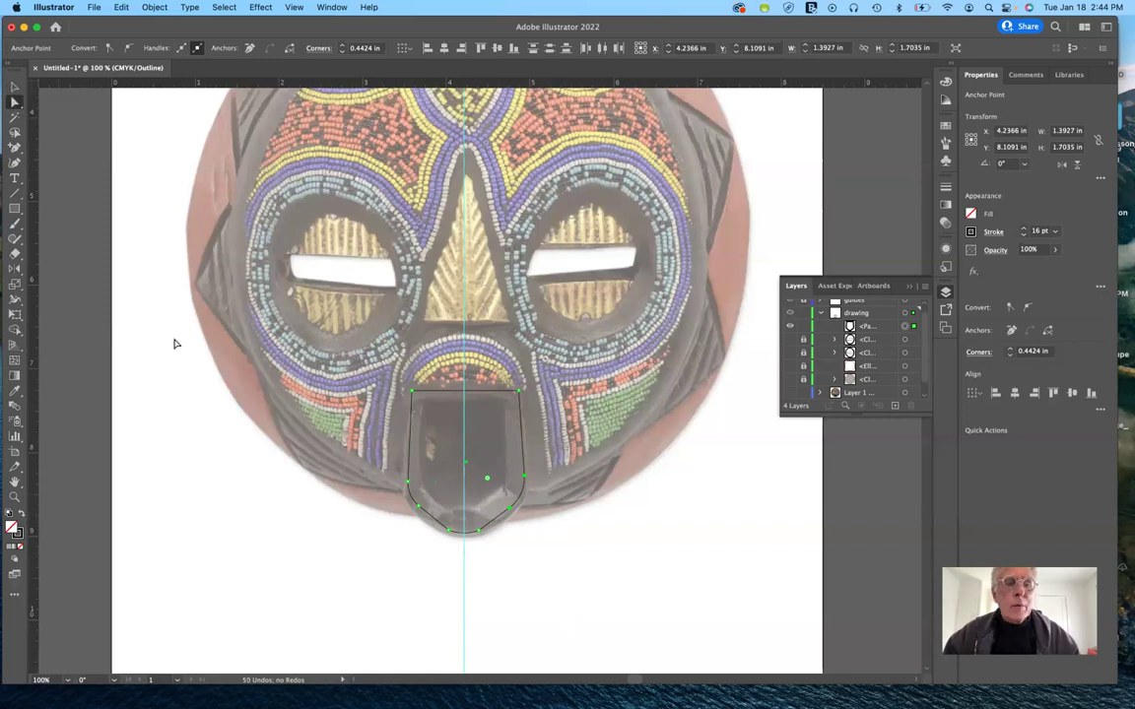
Round the mouth's top-left and top-right corners, then return to Preview to show the thick black stroke
{"action": "left_click", "coordinate": [240, 540]}
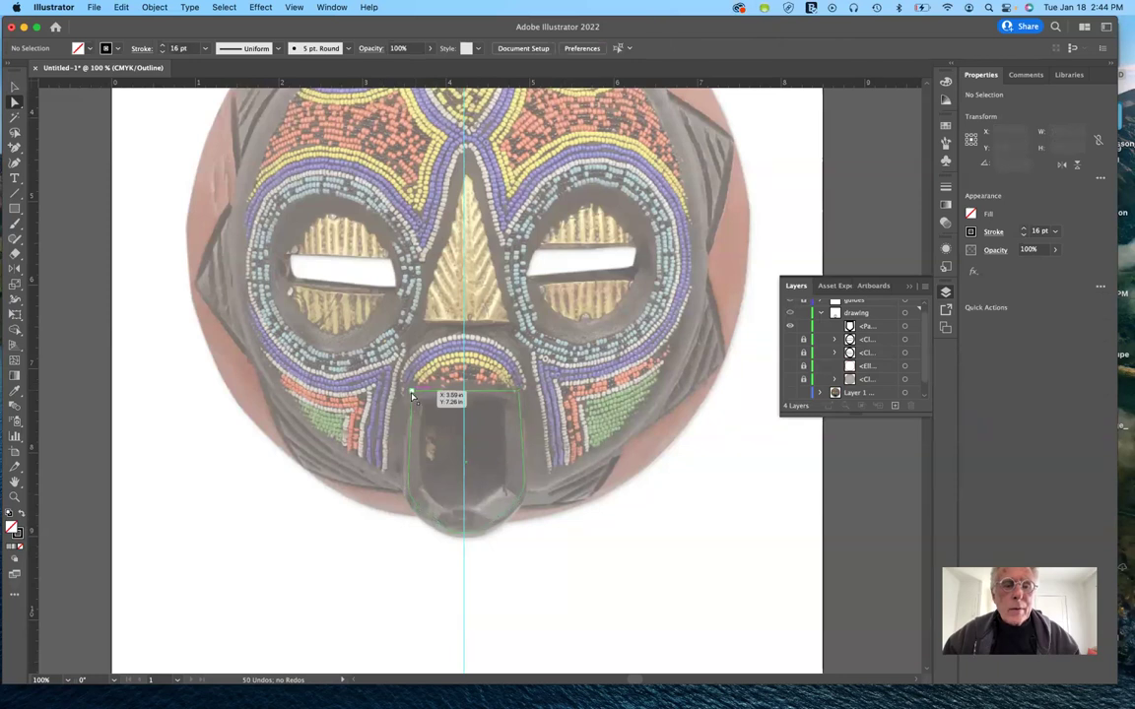
{"action": "left_click", "coordinate": [412, 392]}
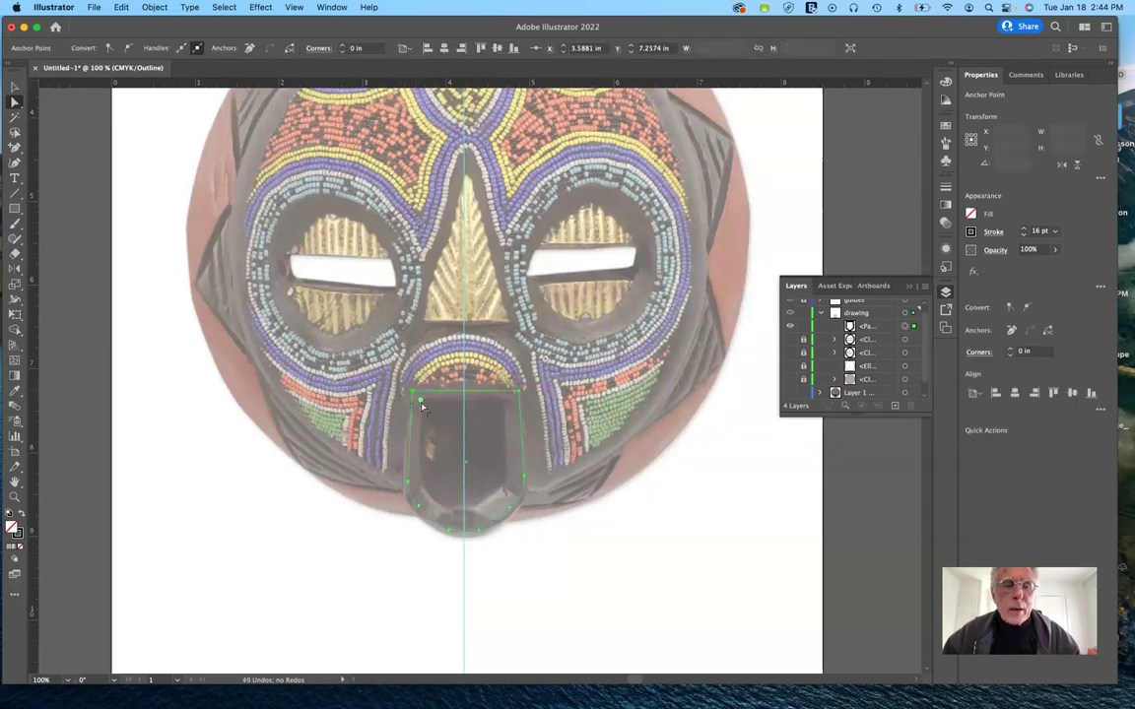
{"action": "left_click_drag", "start_coordinate": [420, 401], "coordinate": [458, 412]}
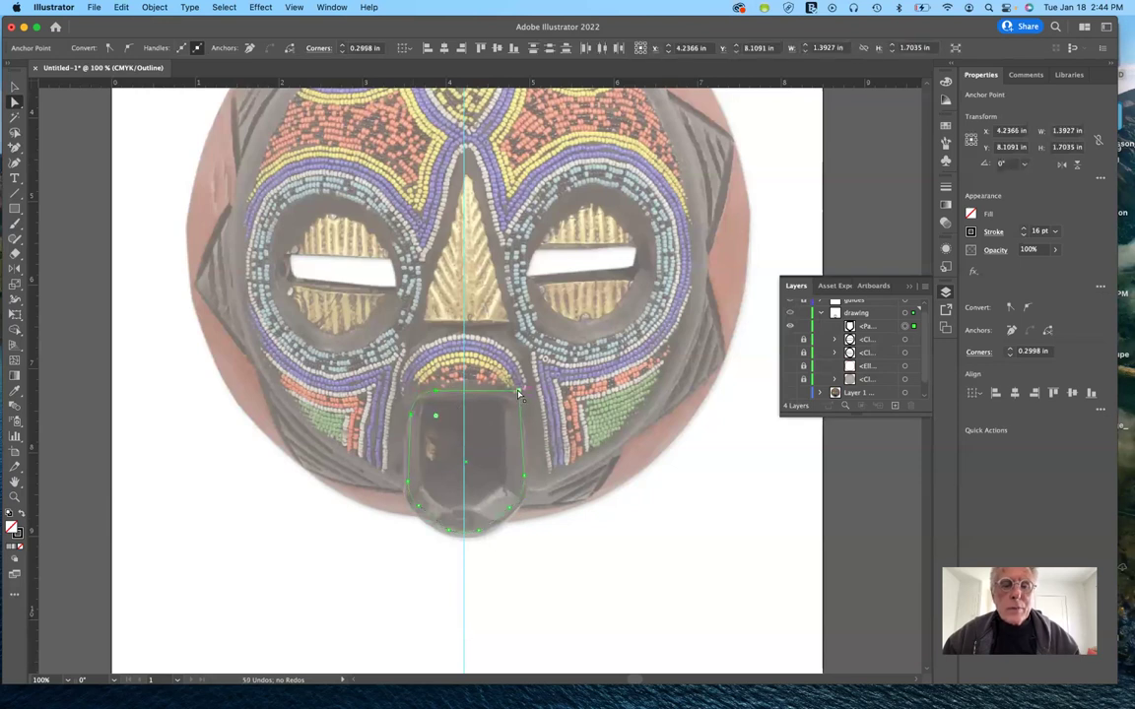
{"action": "left_click", "coordinate": [518, 393]}
{"action": "left_click_drag", "start_coordinate": [499, 414], "coordinate": [496, 416]}
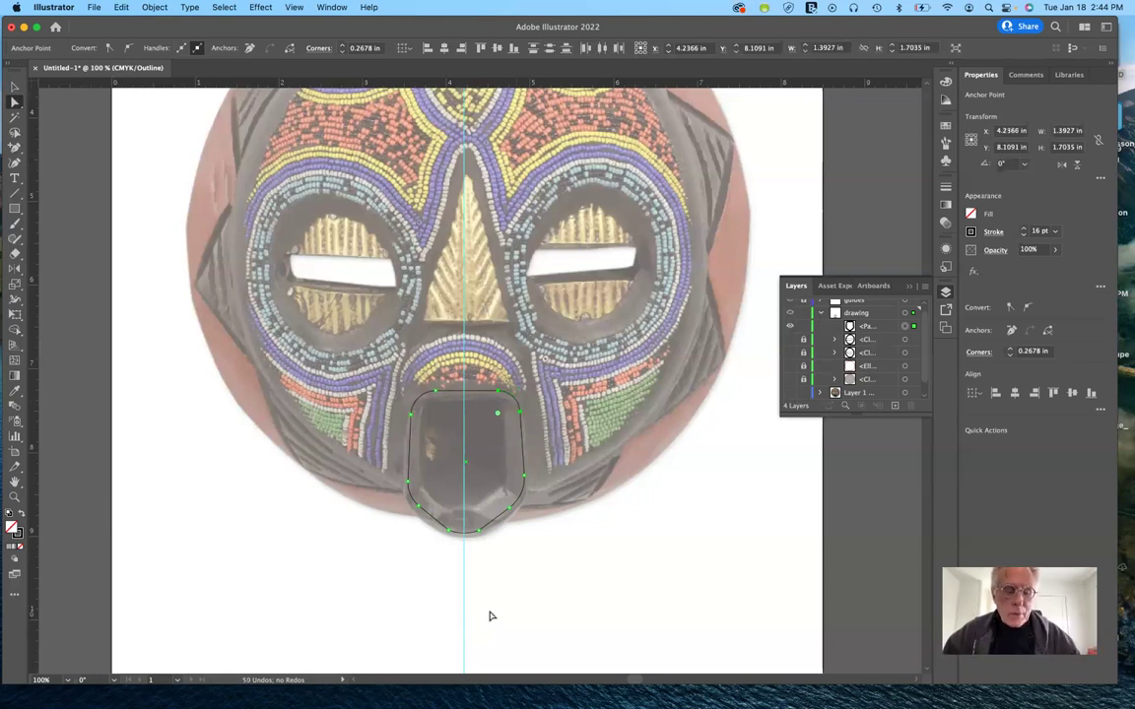
{"action": "key", "text": "super+y"}
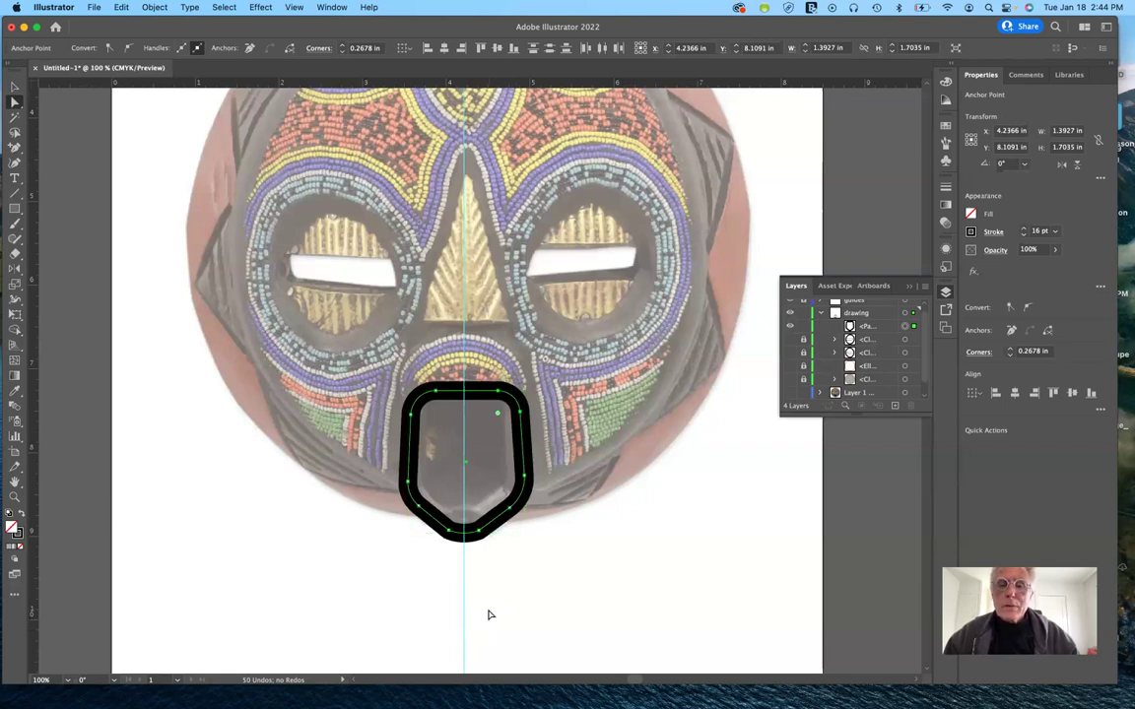
Lock the mouth path in the Layers panel
{"action": "left_click", "coordinate": [803, 328]}
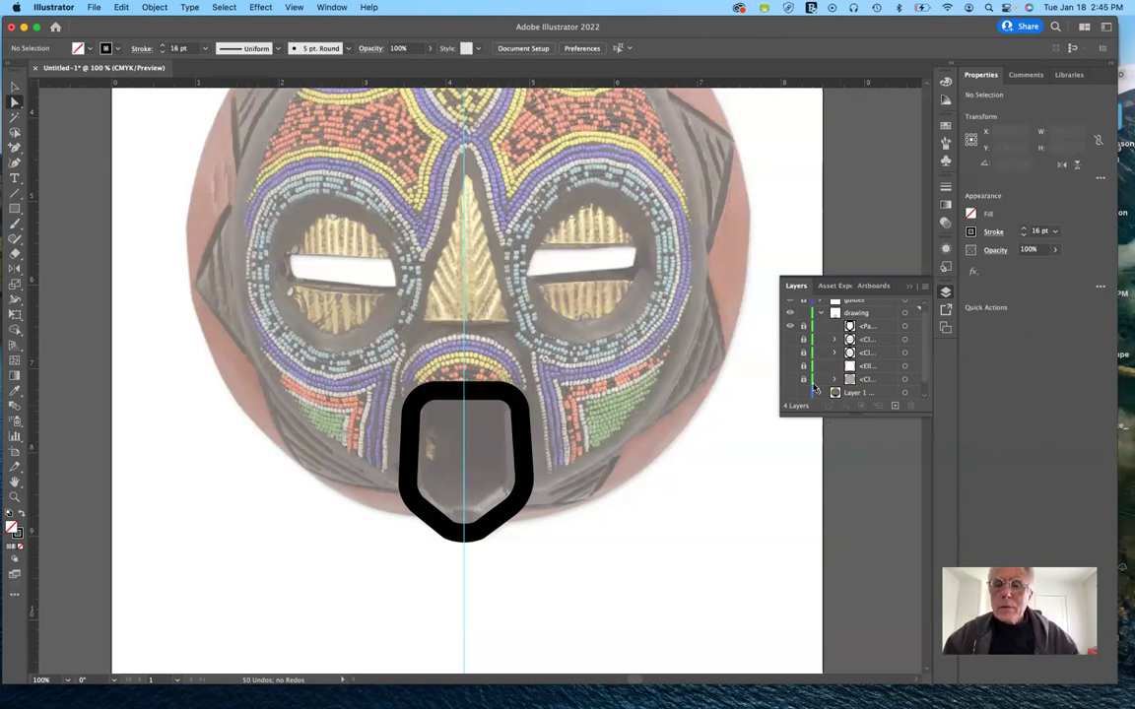
{"action": "scroll", "coordinate": [815, 389], "scroll_direction": "up", "scroll_amount": 1}
{"action": "scroll", "coordinate": [823, 340], "scroll_direction": "down", "scroll_amount": 1}
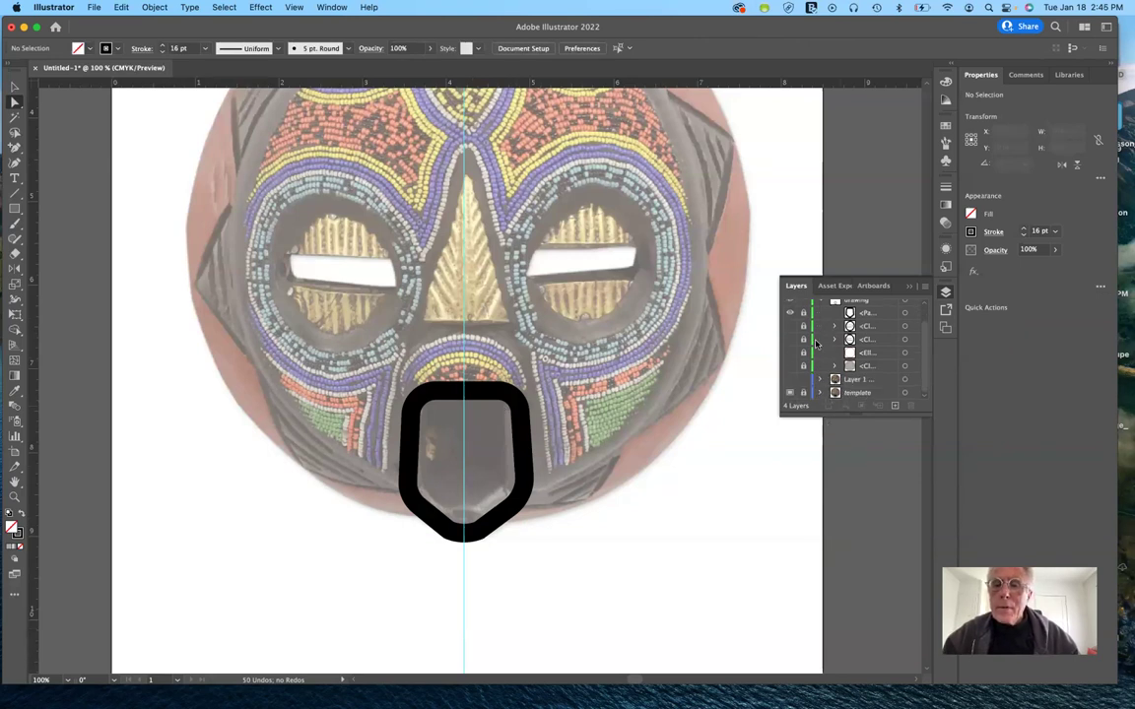
{"action": "scroll", "coordinate": [816, 342], "scroll_direction": "up", "scroll_amount": 2}
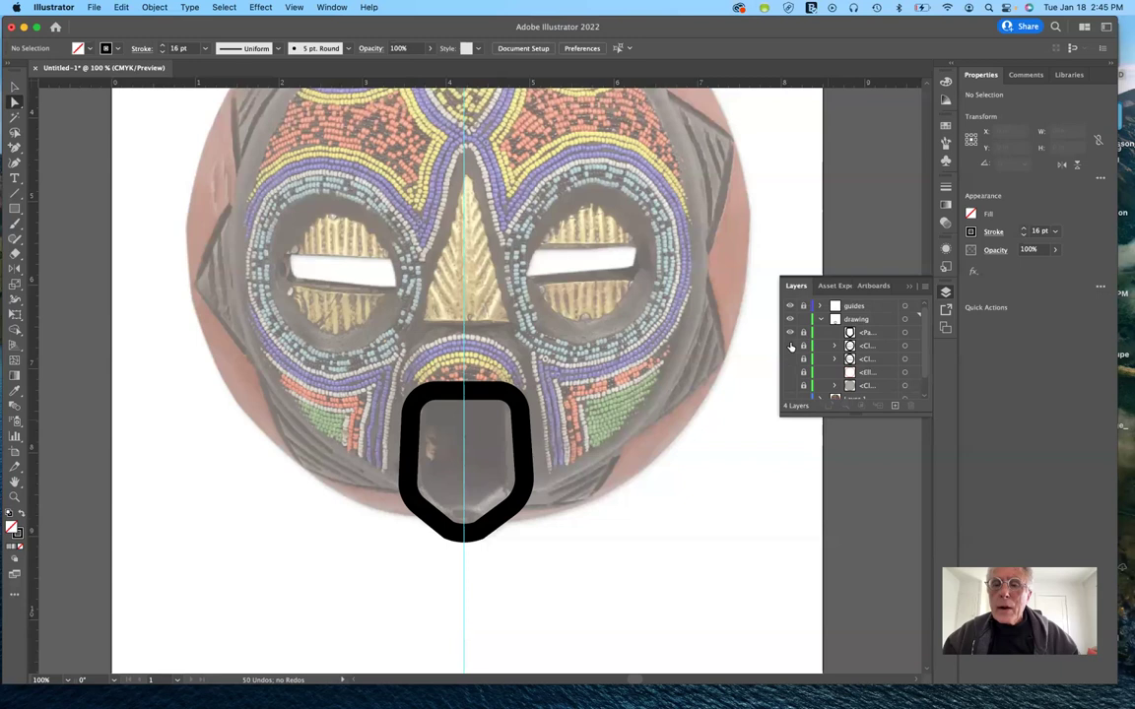
Show both eye rings, the red ring and the grey star and tan face, then deselect
{"action": "left_click", "coordinate": [790, 345]}
{"action": "left_click", "coordinate": [790, 359]}
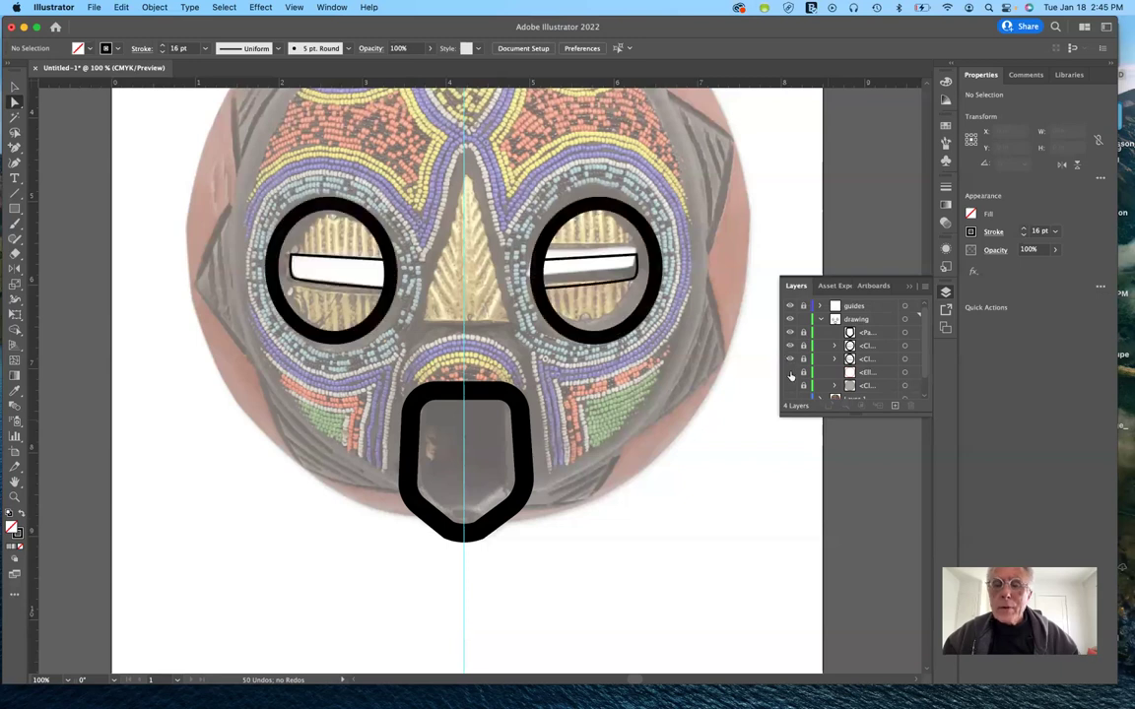
{"action": "left_click", "coordinate": [790, 374]}
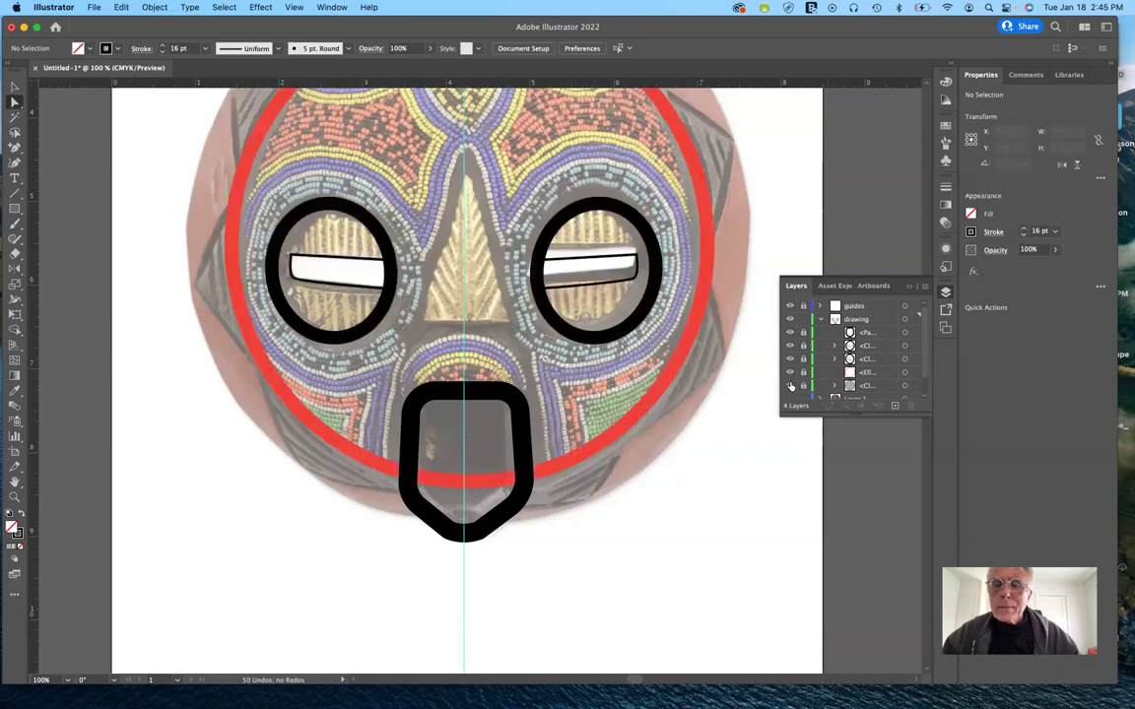
{"action": "left_click", "coordinate": [791, 386]}
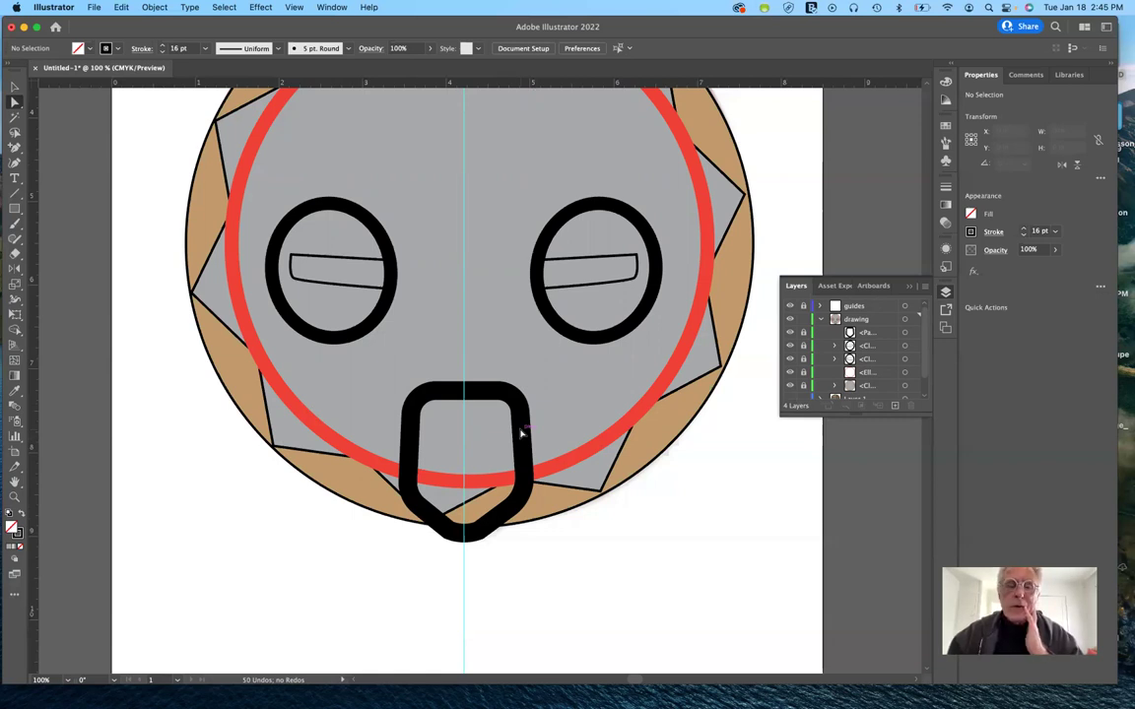
{"action": "left_click", "coordinate": [15, 87]}
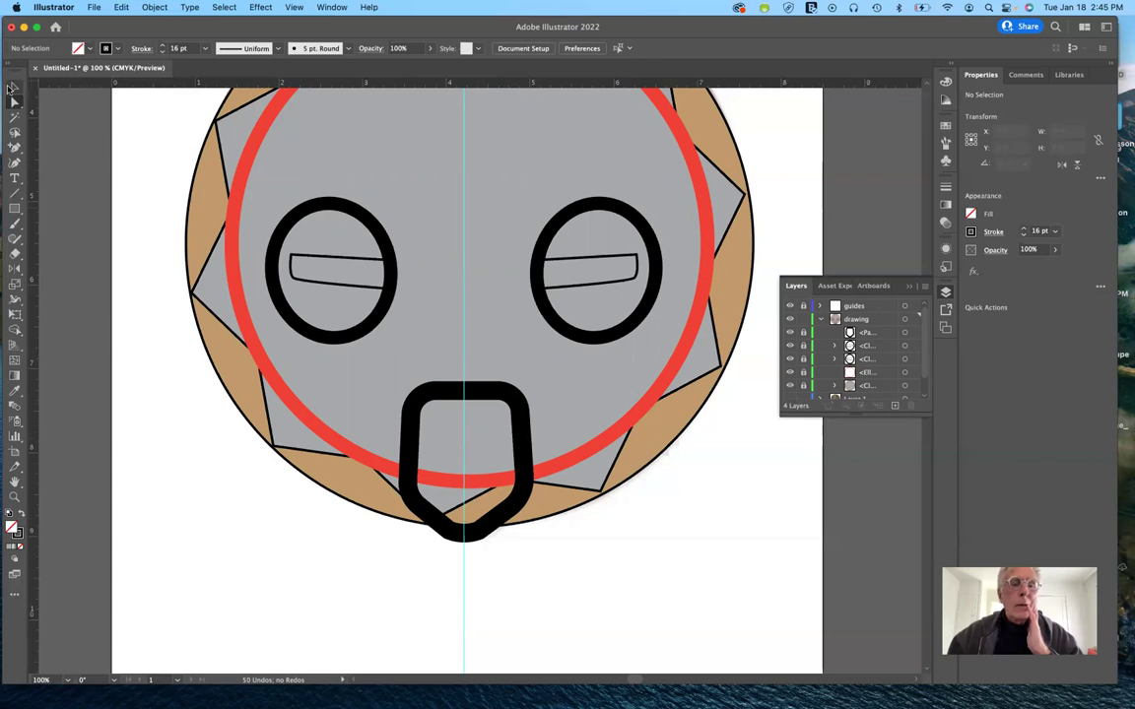
{"action": "left_click", "coordinate": [72, 143]}
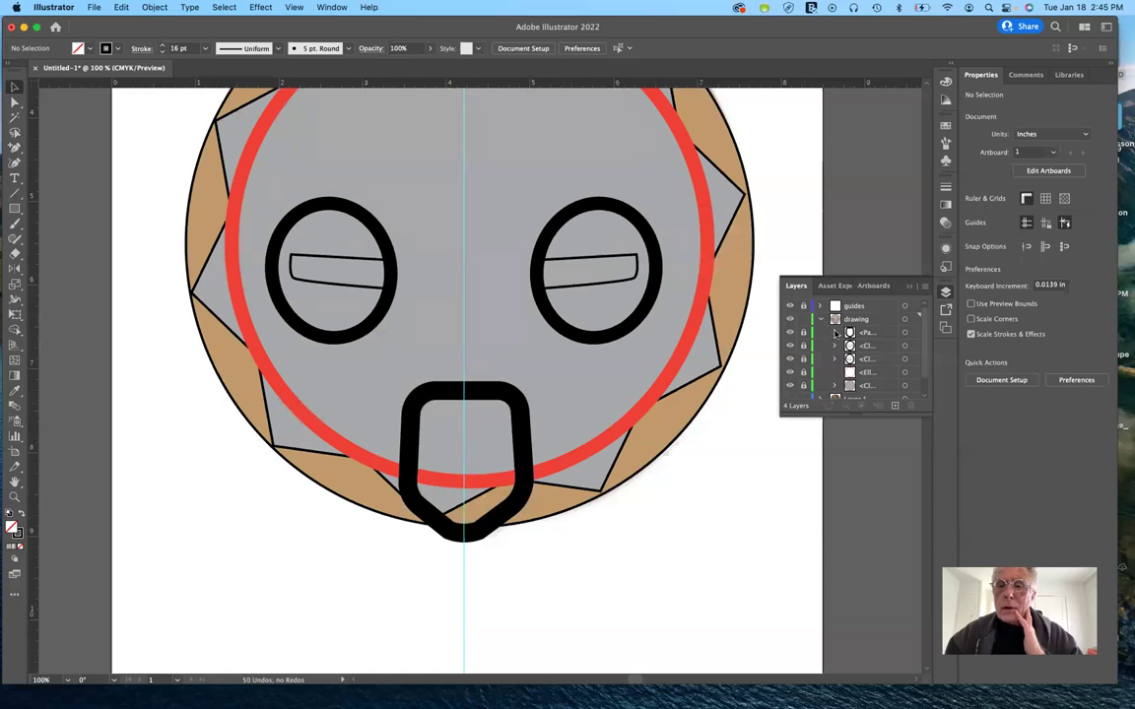
Fill the mouth path with dark grey from the Properties Fill swatches, then deselect it
{"action": "left_click", "coordinate": [525, 431]}
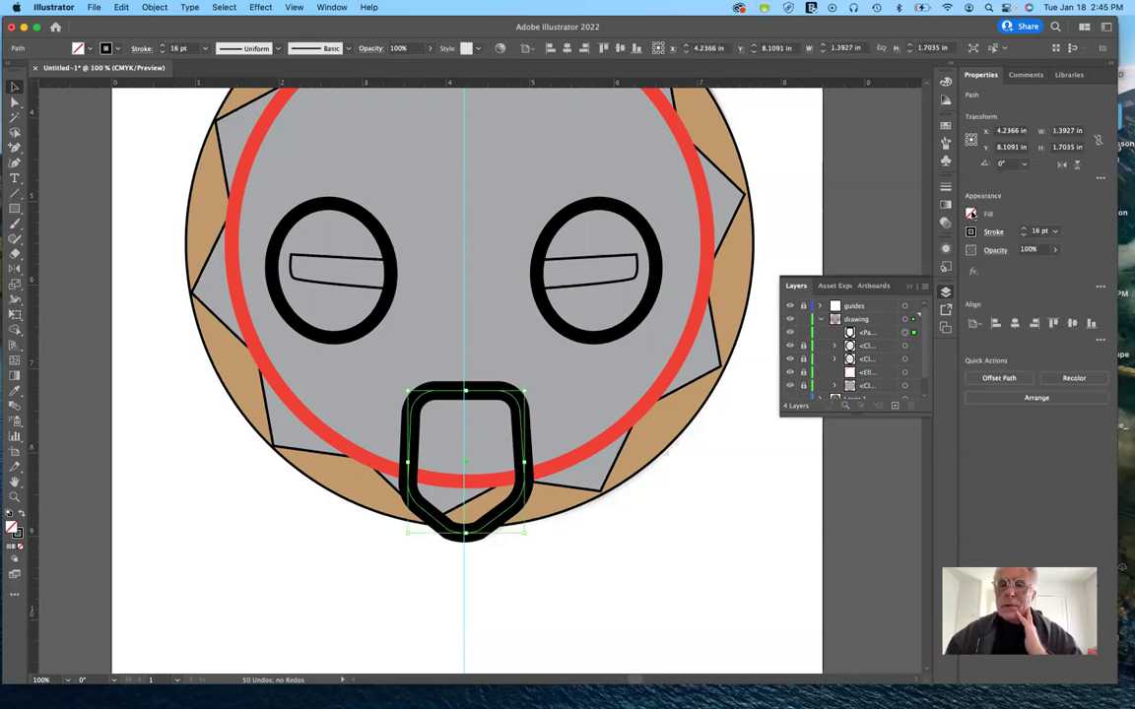
{"action": "left_click", "coordinate": [972, 214]}
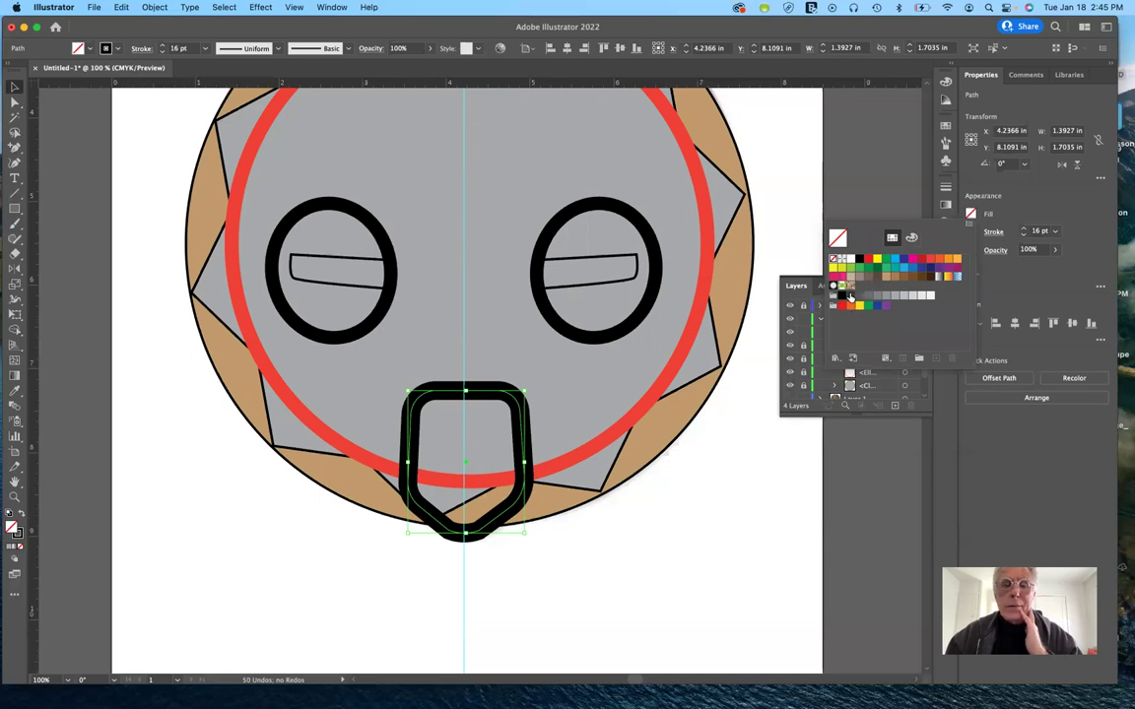
{"action": "left_click", "coordinate": [850, 296]}
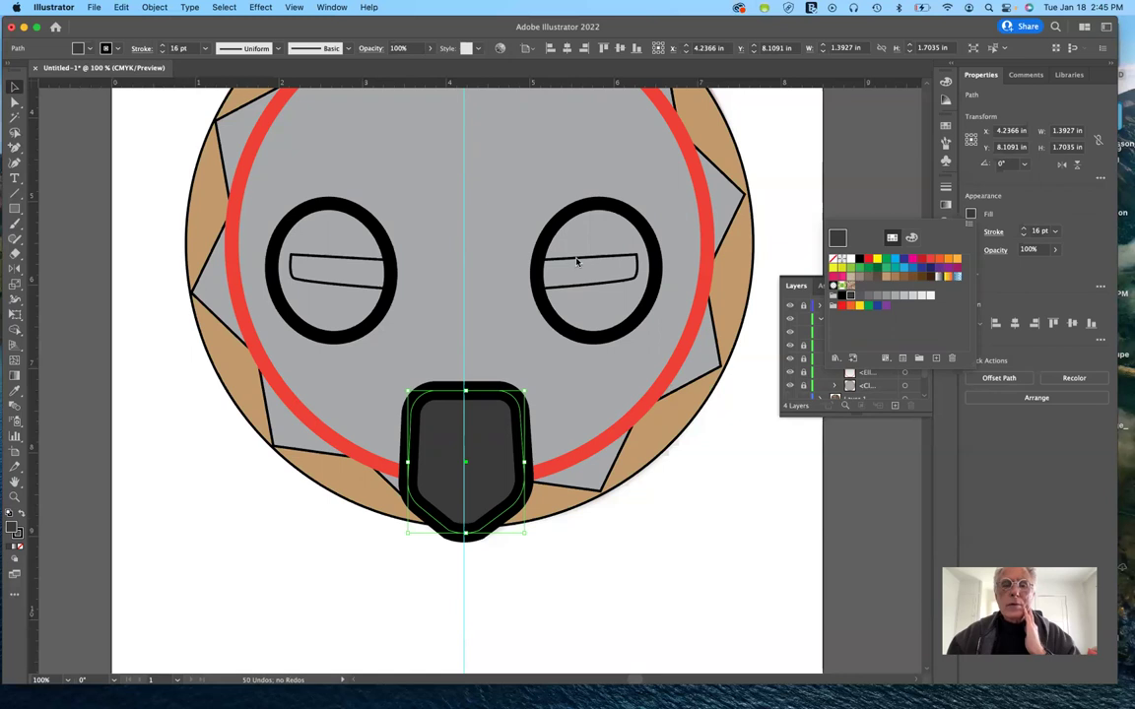
{"action": "key", "text": "Escape"}
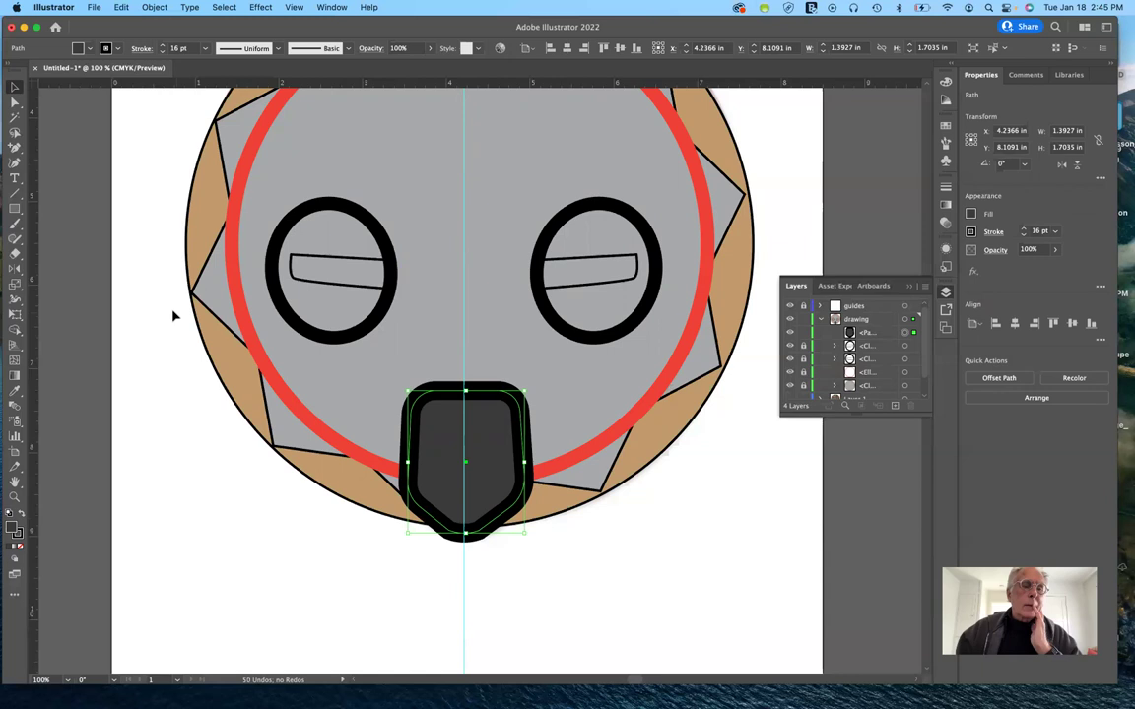
{"action": "left_click", "coordinate": [14, 103]}
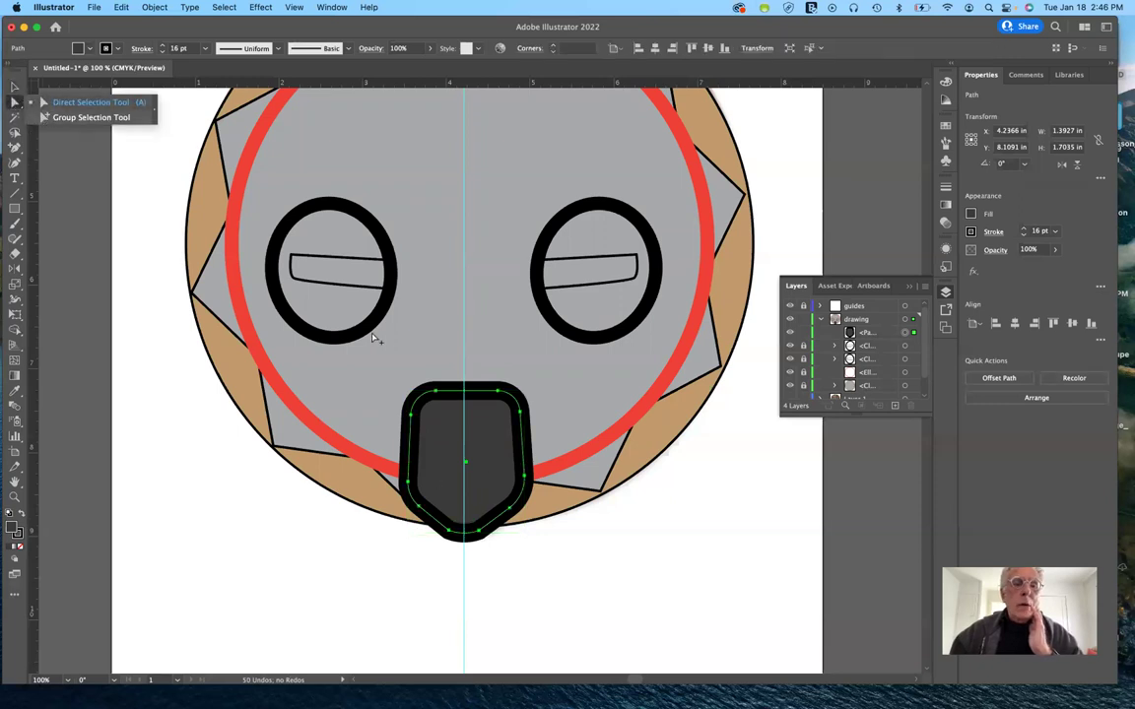
{"action": "left_click", "coordinate": [356, 290]}
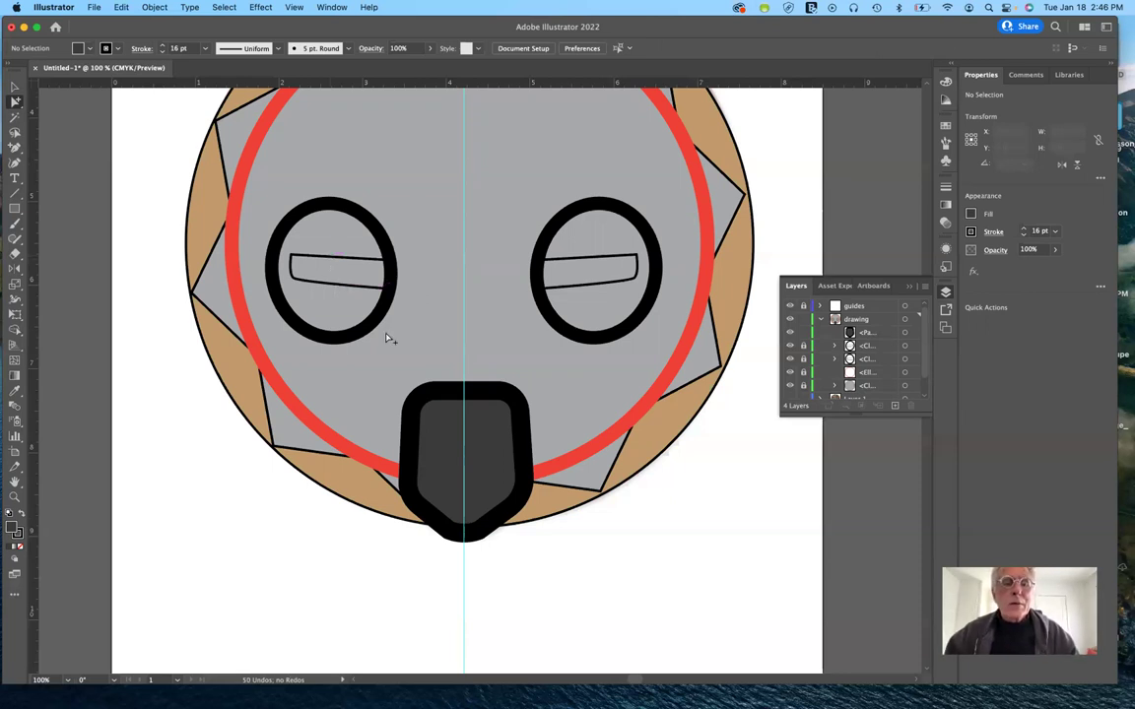
Expand and unlock the eye group, then select both eye slits
{"action": "left_click", "coordinate": [834, 346]}
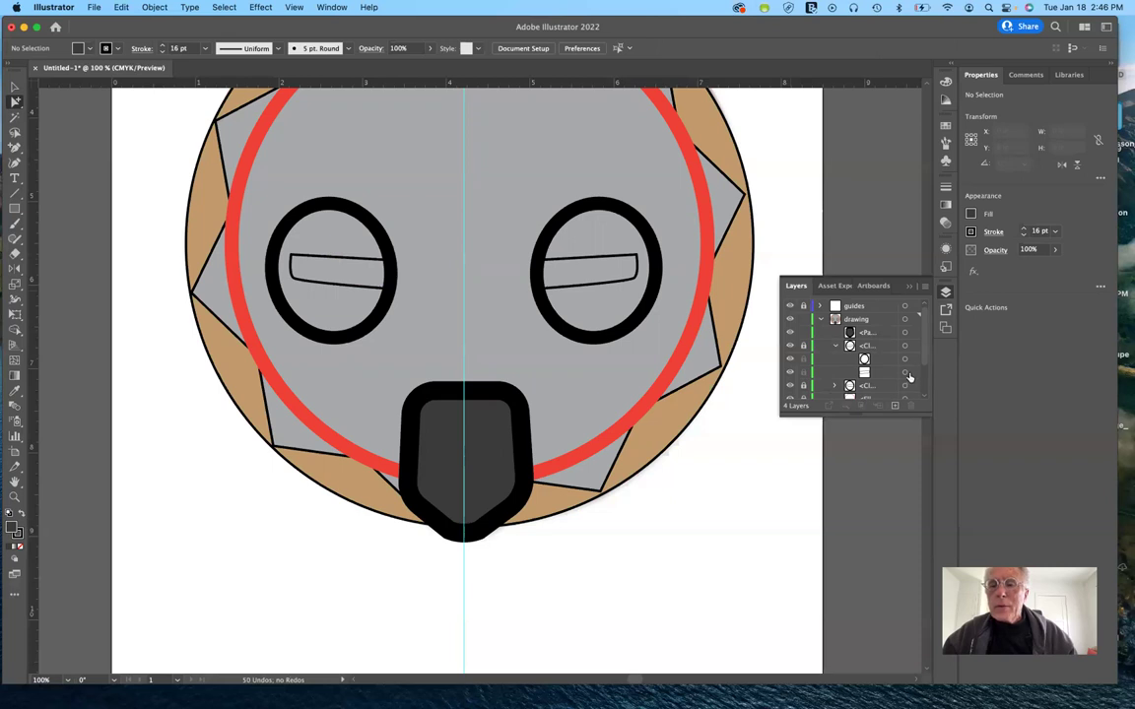
{"action": "left_click", "coordinate": [803, 346]}
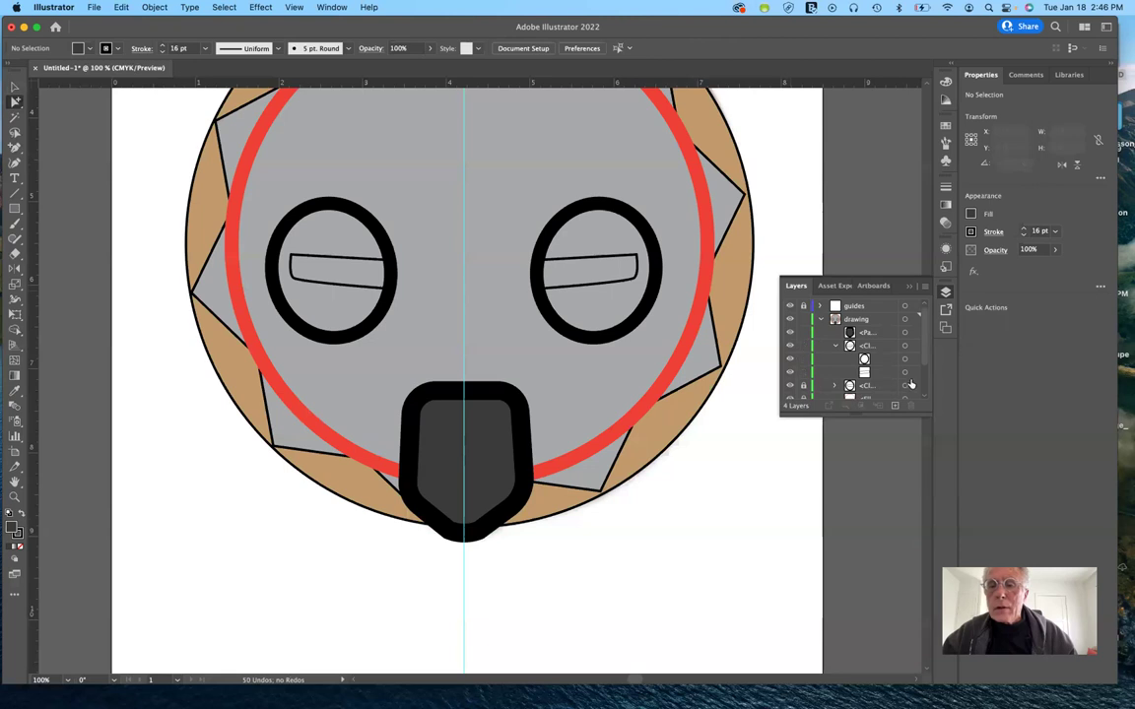
{"action": "left_click", "coordinate": [584, 290]}
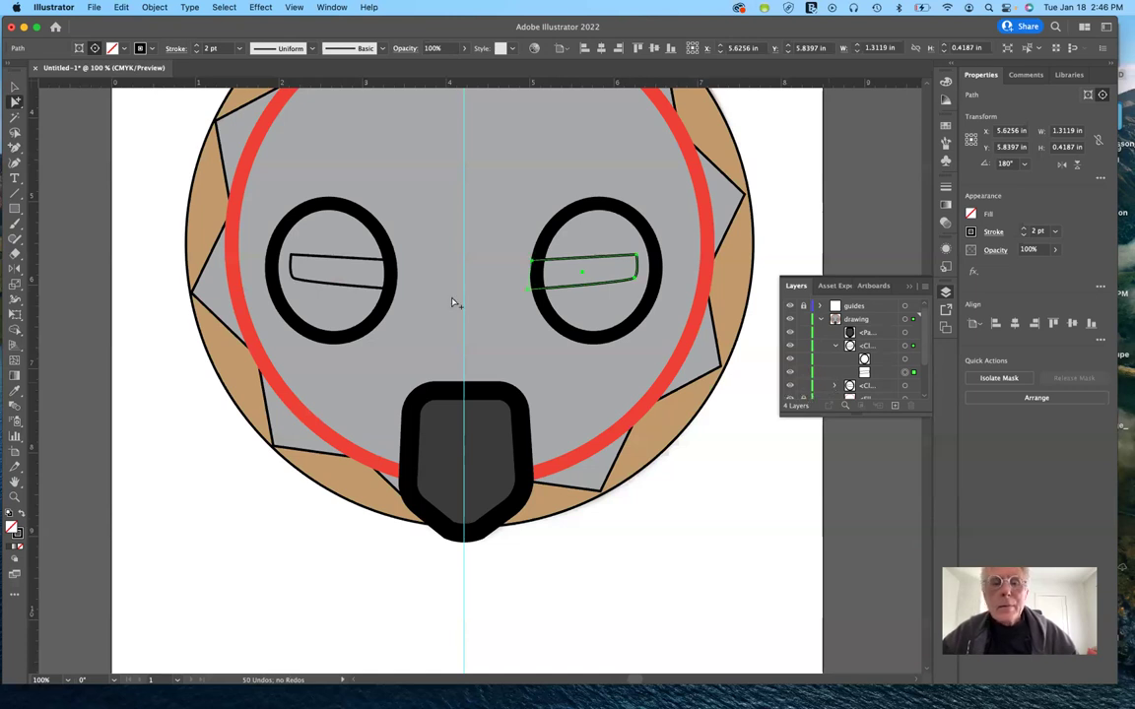
{"action": "left_click", "coordinate": [352, 292], "text": "shift"}
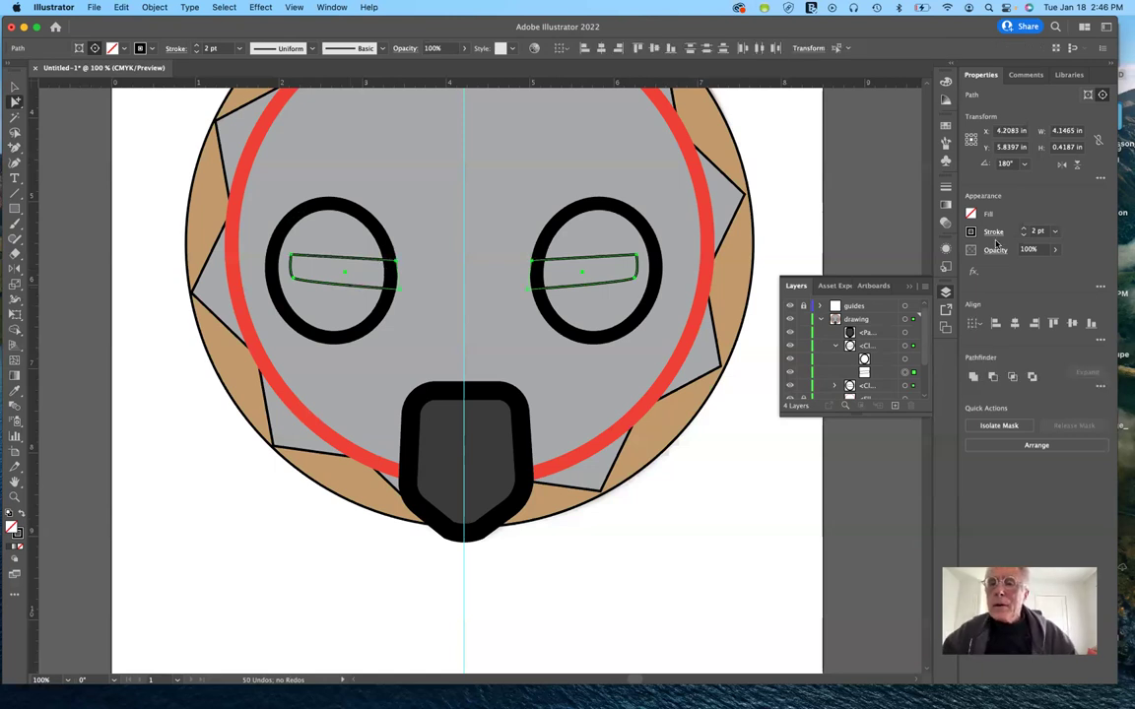
Fill both eye slits with White and deselect them
{"action": "left_click", "coordinate": [972, 215]}
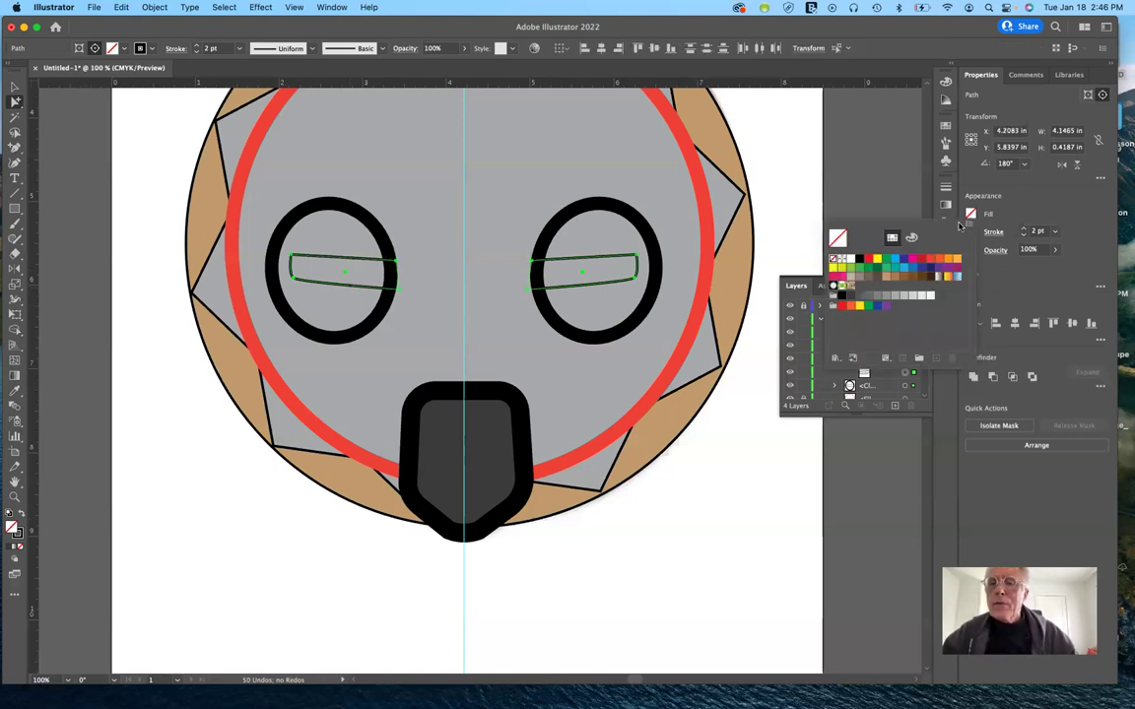
{"action": "left_click", "coordinate": [849, 259]}
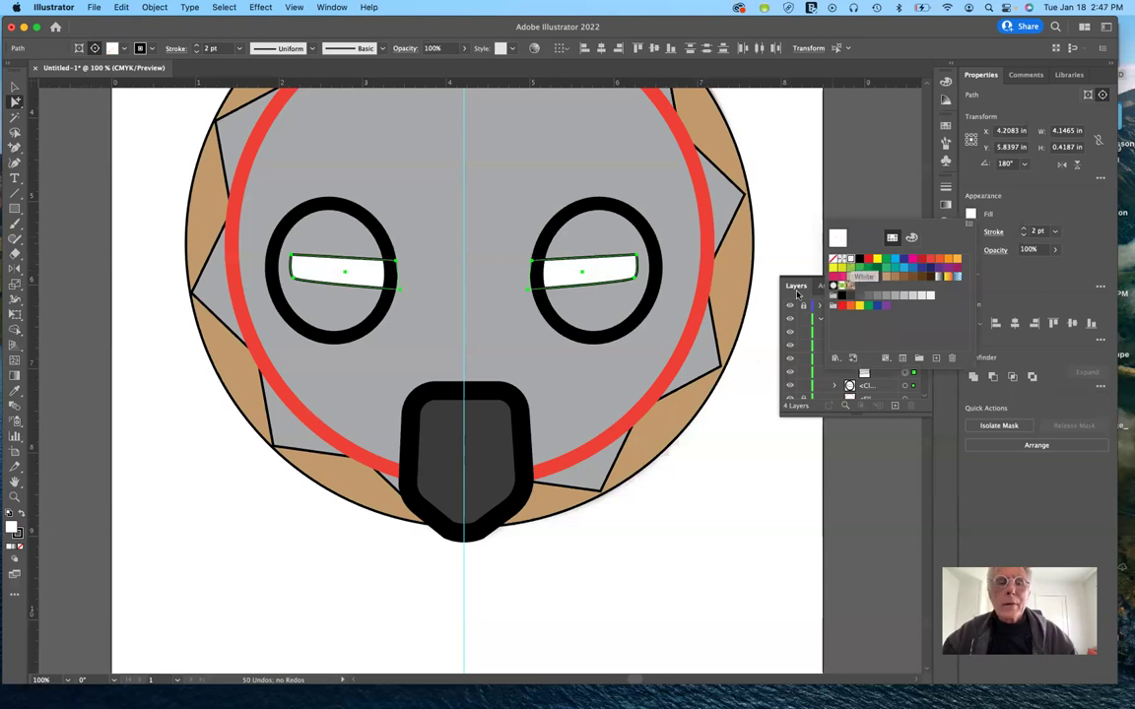
{"action": "left_click", "coordinate": [679, 546]}
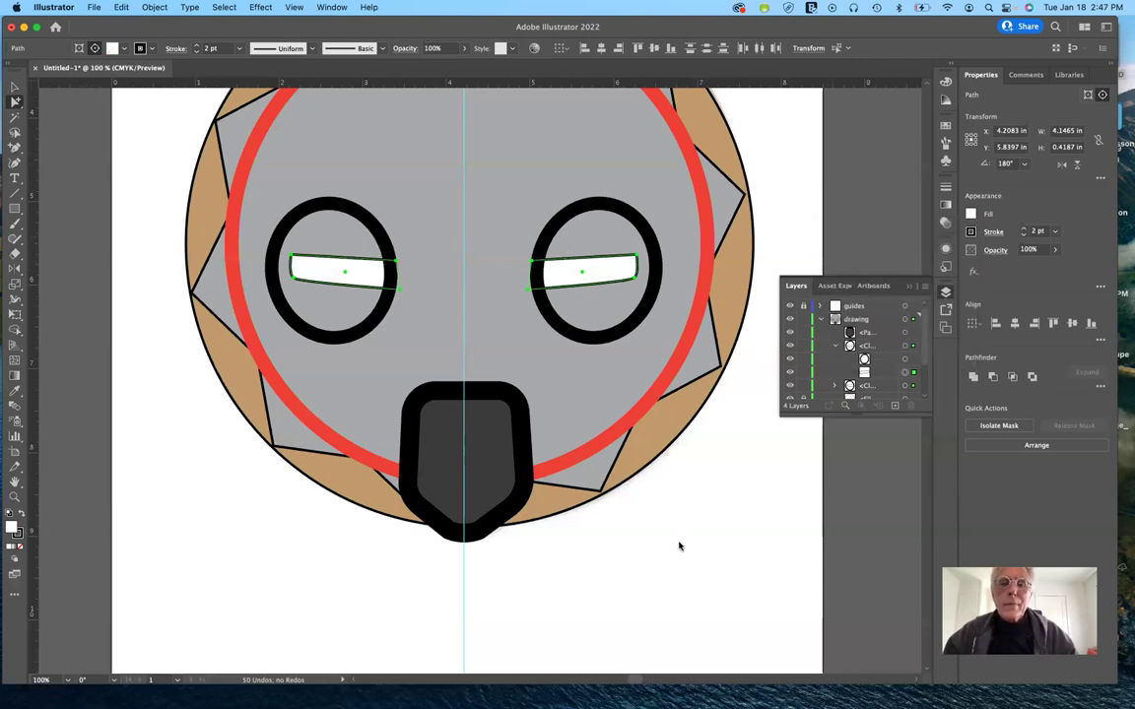
{"action": "left_click", "coordinate": [15, 87]}
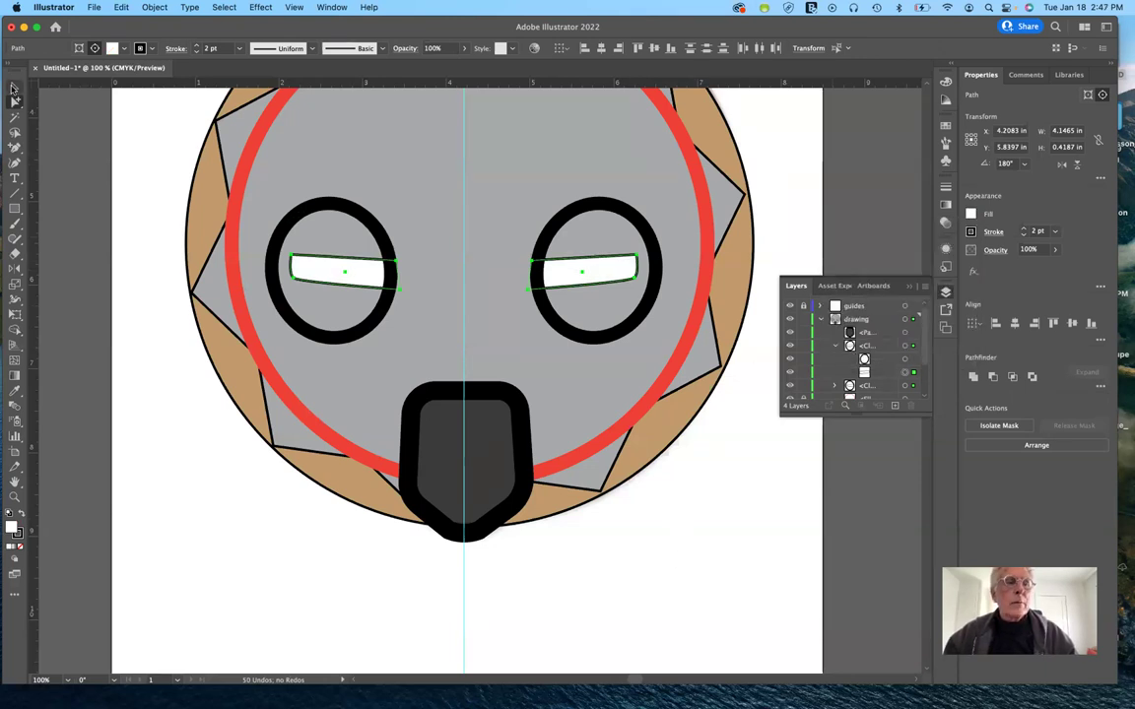
{"action": "left_click", "coordinate": [121, 375]}
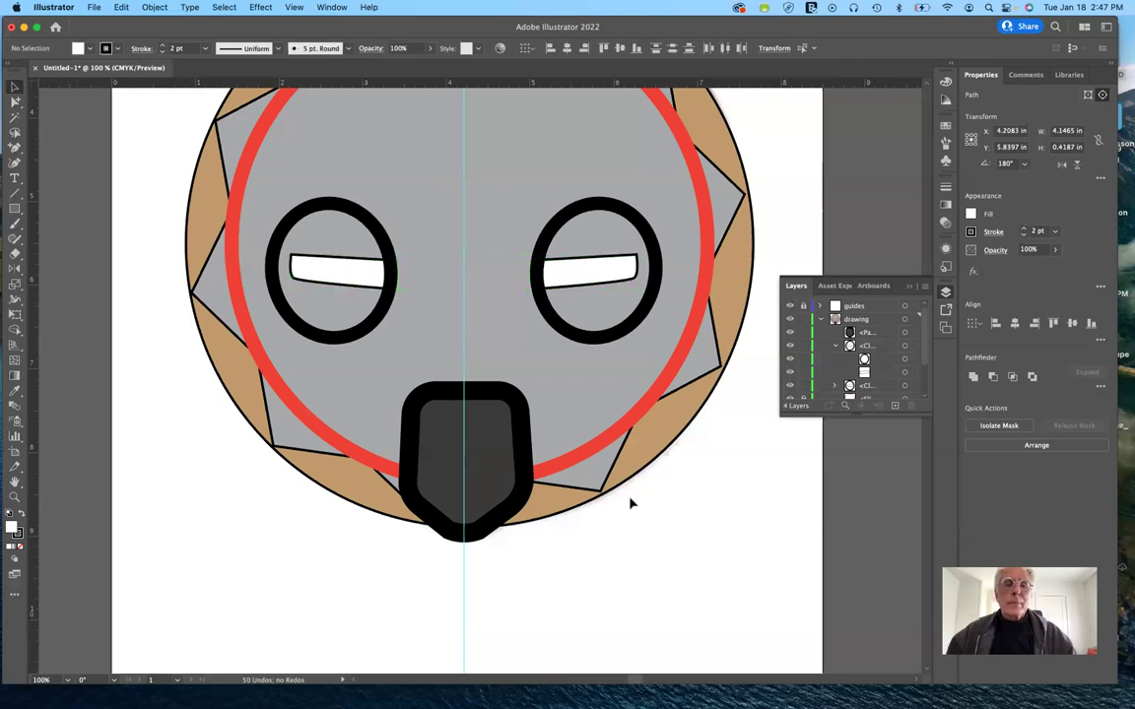
{"action": "scroll", "coordinate": [695, 513], "scroll_direction": "up", "scroll_amount": 3}
{"action": "scroll", "coordinate": [695, 513], "scroll_direction": "up", "scroll_amount": 3}
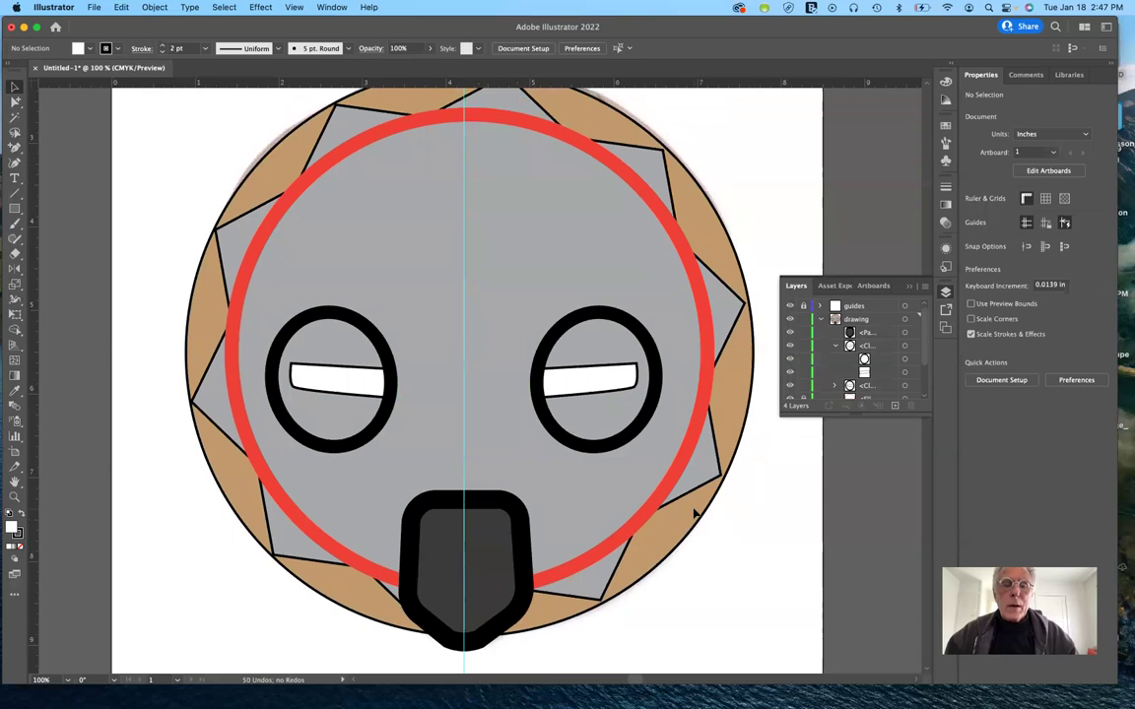
{"action": "scroll", "coordinate": [695, 513], "scroll_direction": "up", "scroll_amount": 2}
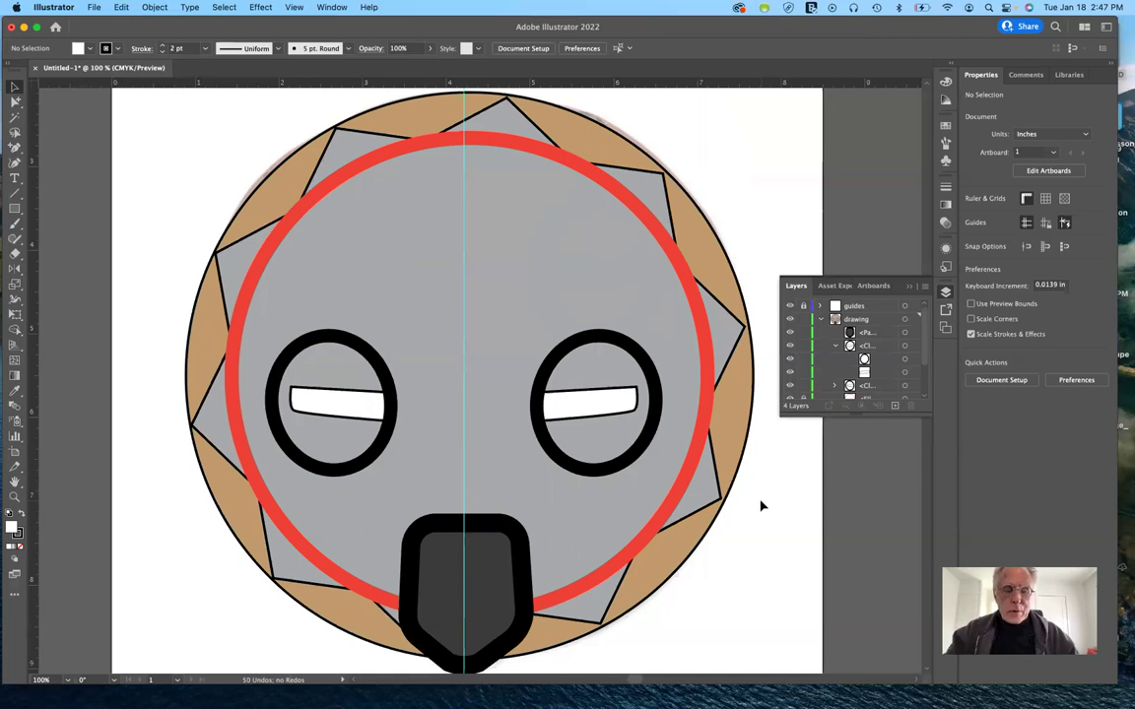
Switch to Outline view and lock all paths in the drawing layer
{"action": "key", "text": "super+y"}
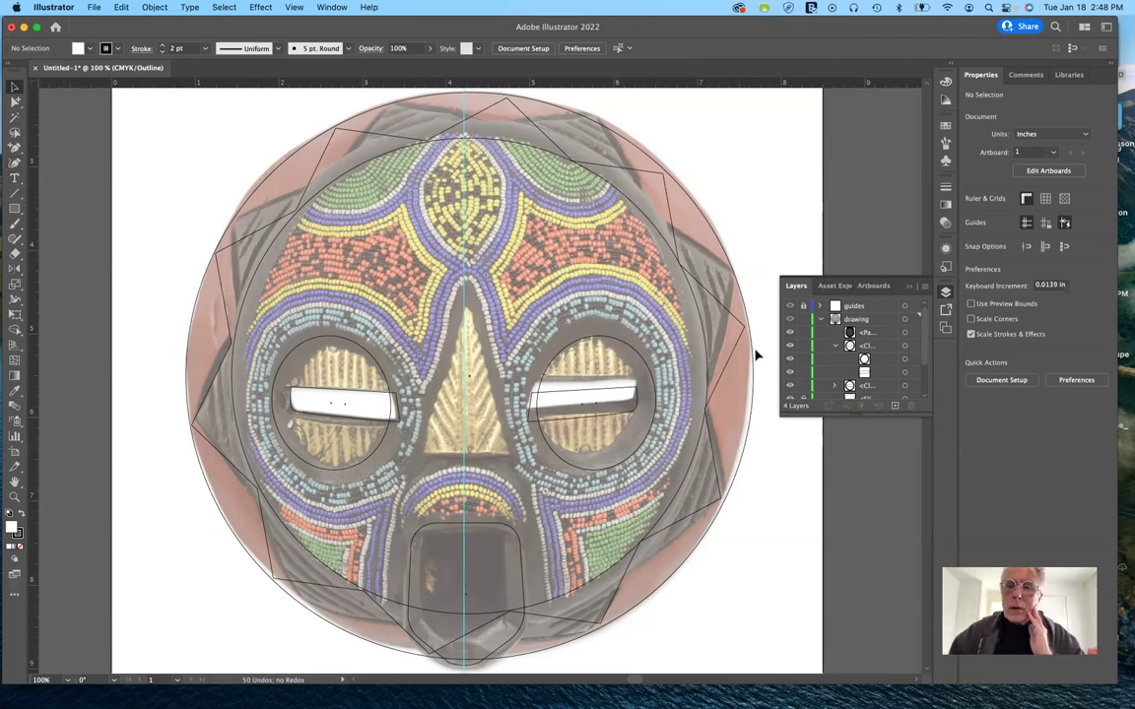
{"action": "left_click", "coordinate": [805, 333]}
{"action": "left_click_drag", "start_coordinate": [804, 347], "coordinate": [803, 393]}
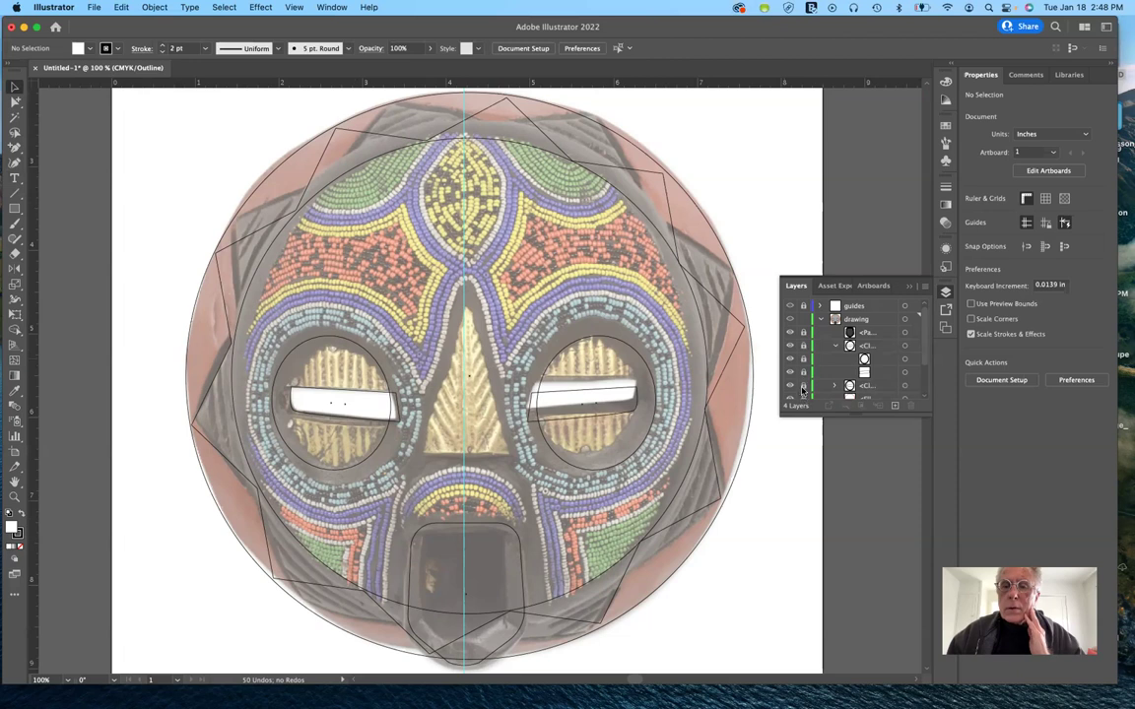
Create new Layer 5 above the drawing layer
{"action": "scroll", "coordinate": [829, 390], "scroll_direction": "down", "scroll_amount": 1}
{"action": "scroll", "coordinate": [830, 389], "scroll_direction": "up", "scroll_amount": 1}
{"action": "left_click", "coordinate": [836, 321]}
{"action": "left_click", "coordinate": [895, 406]}
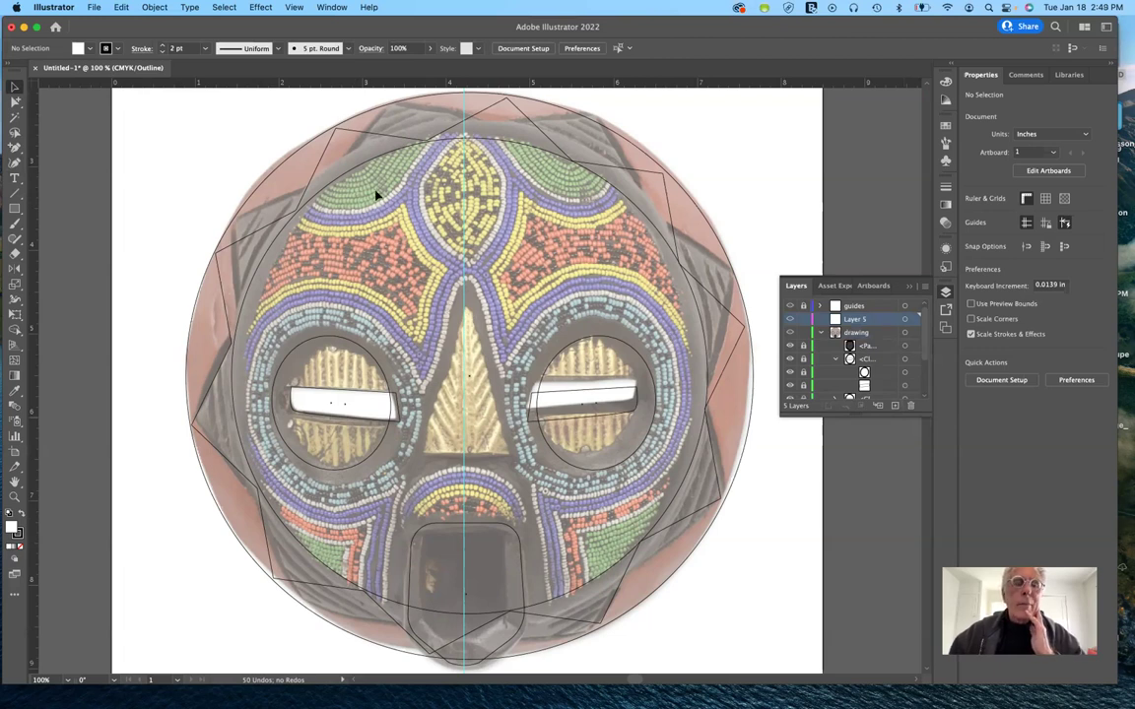
Draw a tall ellipse over the top centre oval with the Ellipse tool
{"action": "left_click", "coordinate": [15, 208]}
{"action": "left_click_drag", "start_coordinate": [16, 208], "coordinate": [56, 239]}
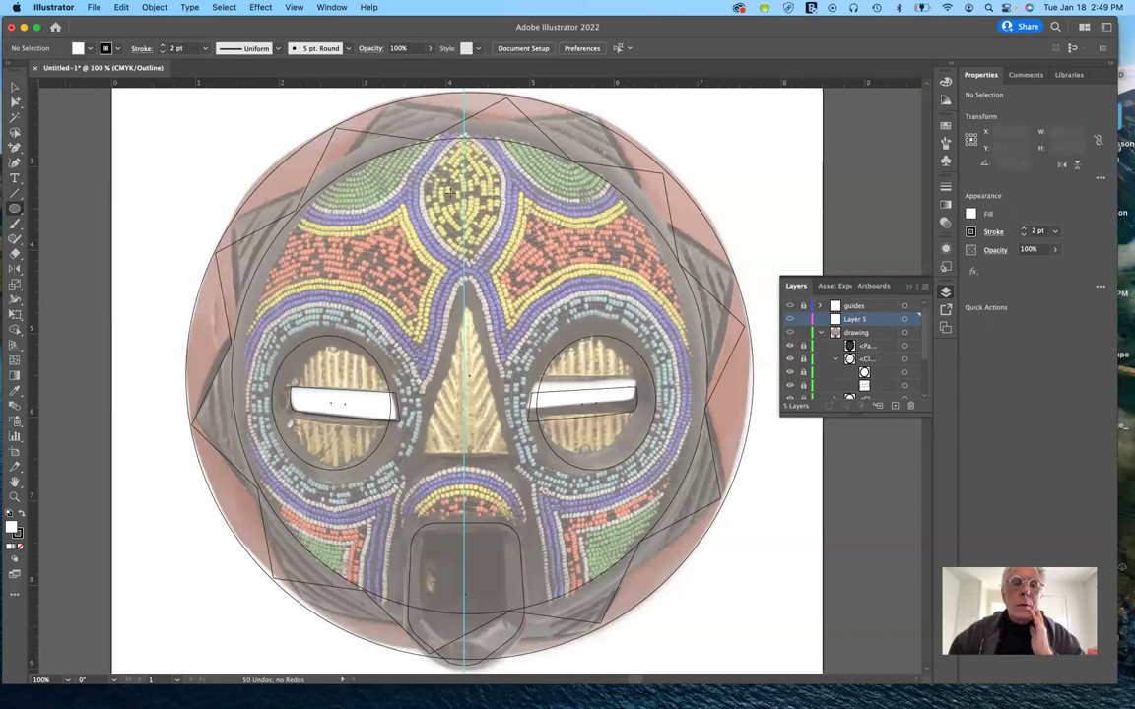
{"action": "left_click_drag", "start_coordinate": [453, 185], "coordinate": [514, 254]}
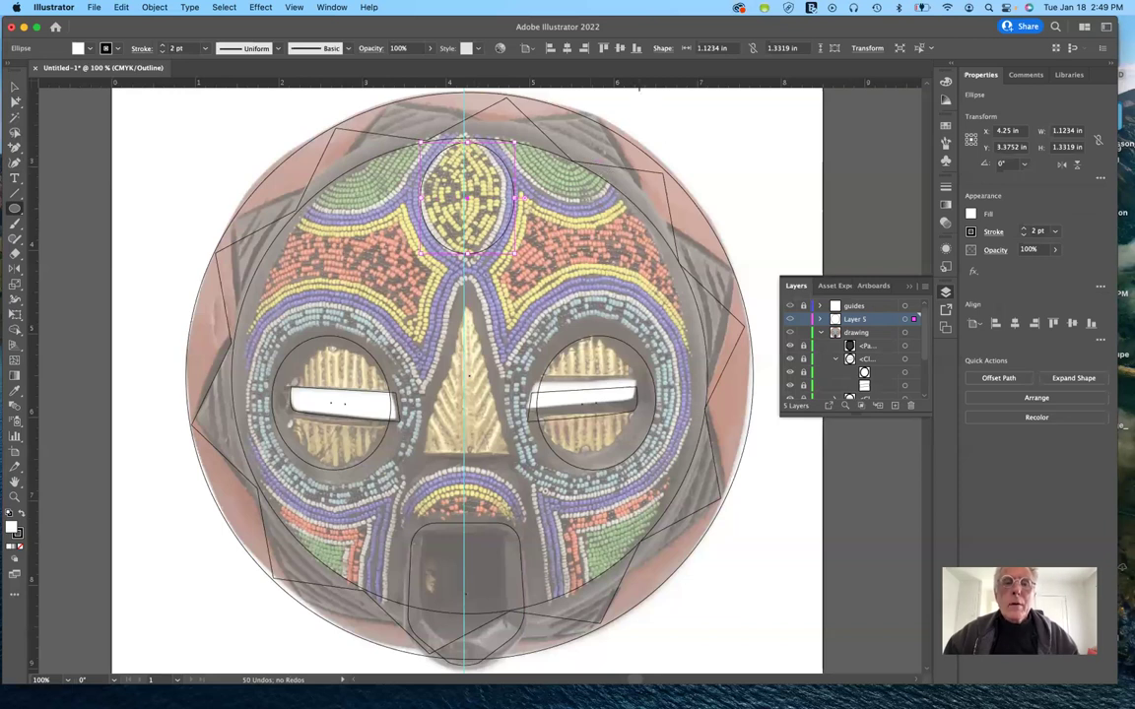
Draw an ellipse over the upper-right green patch, rotating and resizing it to about 1.86 × 1.27 in
{"action": "left_click_drag", "start_coordinate": [568, 158], "coordinate": [624, 197]}
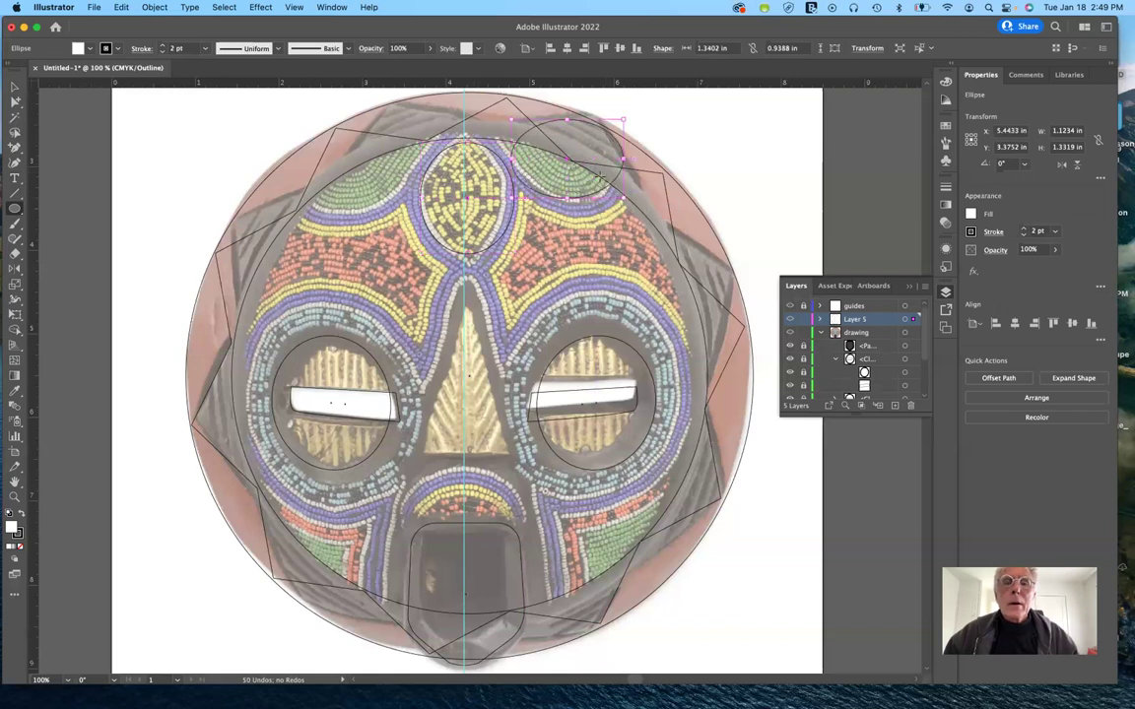
{"action": "left_click_drag", "start_coordinate": [625, 114], "coordinate": [638, 145]}
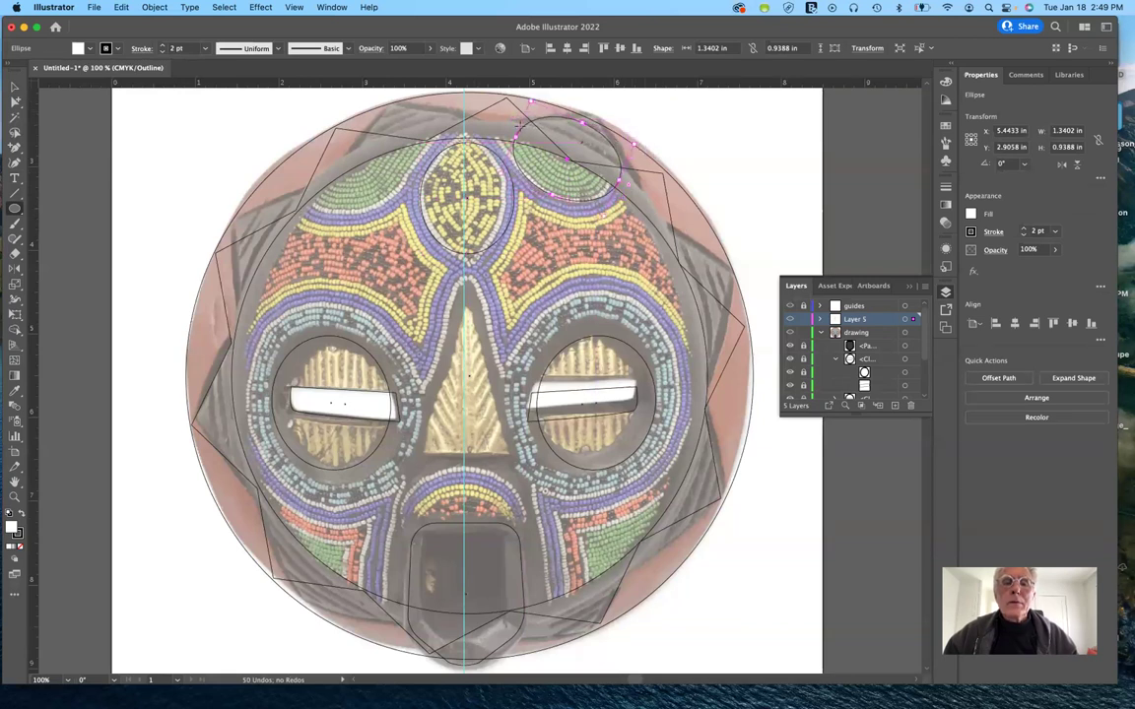
{"action": "left_click_drag", "start_coordinate": [516, 136], "coordinate": [484, 114]}
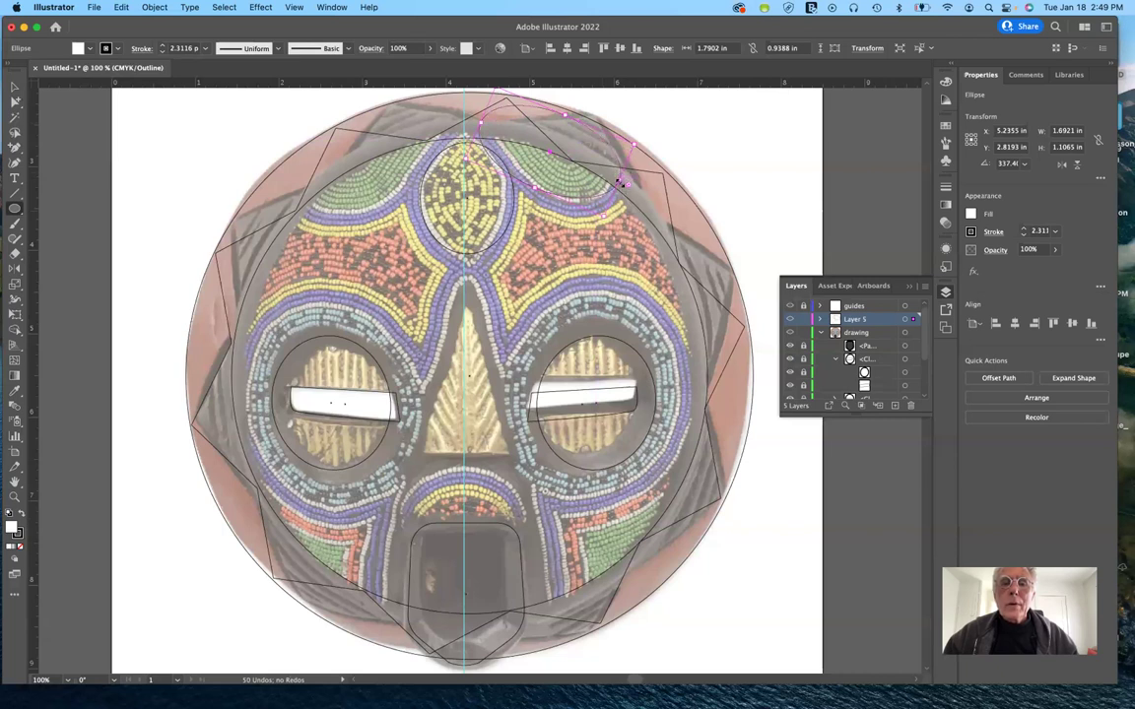
{"action": "left_click_drag", "start_coordinate": [623, 183], "coordinate": [645, 193]}
{"action": "left_click_drag", "start_coordinate": [532, 188], "coordinate": [539, 218]}
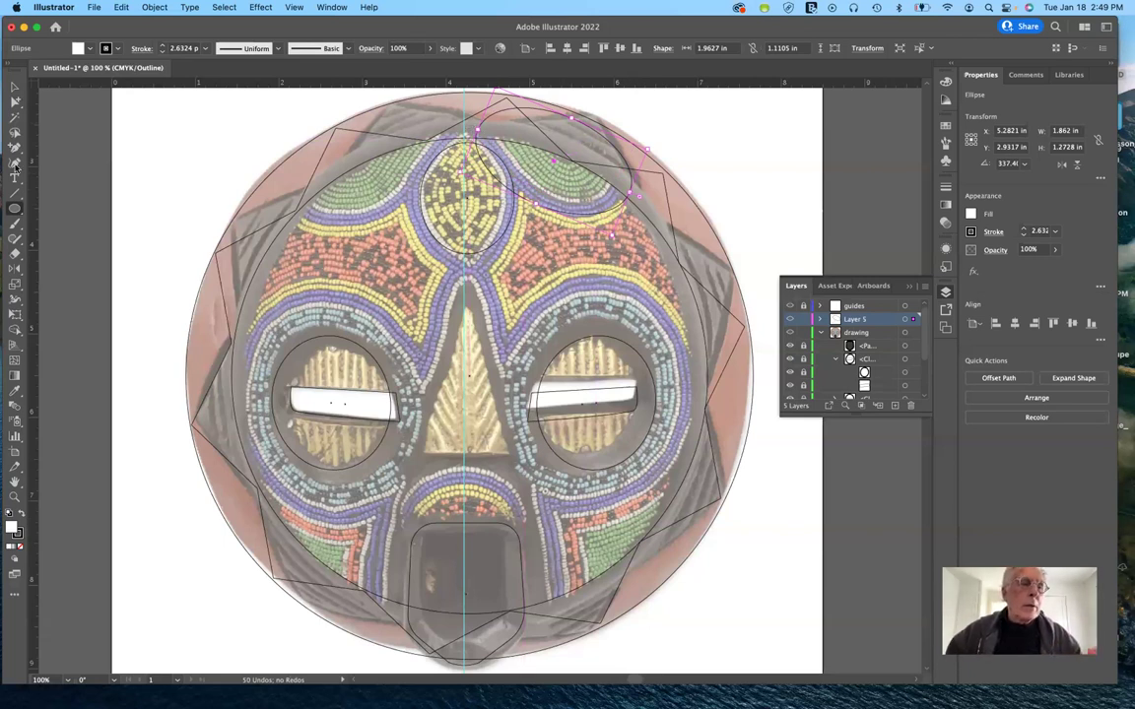
{"action": "left_click", "coordinate": [16, 270]}
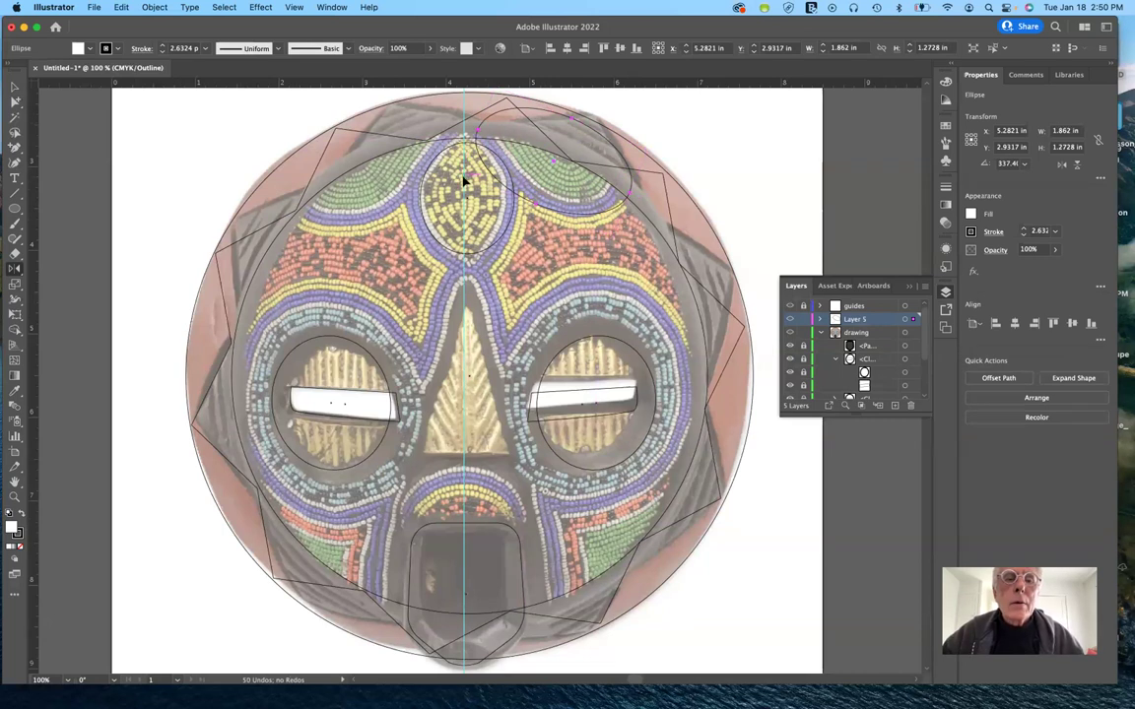
Reflect a copy of the tilted ellipse across the vertical axis to the upper left, then return to Preview
{"action": "left_click", "coordinate": [419, 163], "text": "alt"}
{"action": "left_click", "coordinate": [637, 402]}
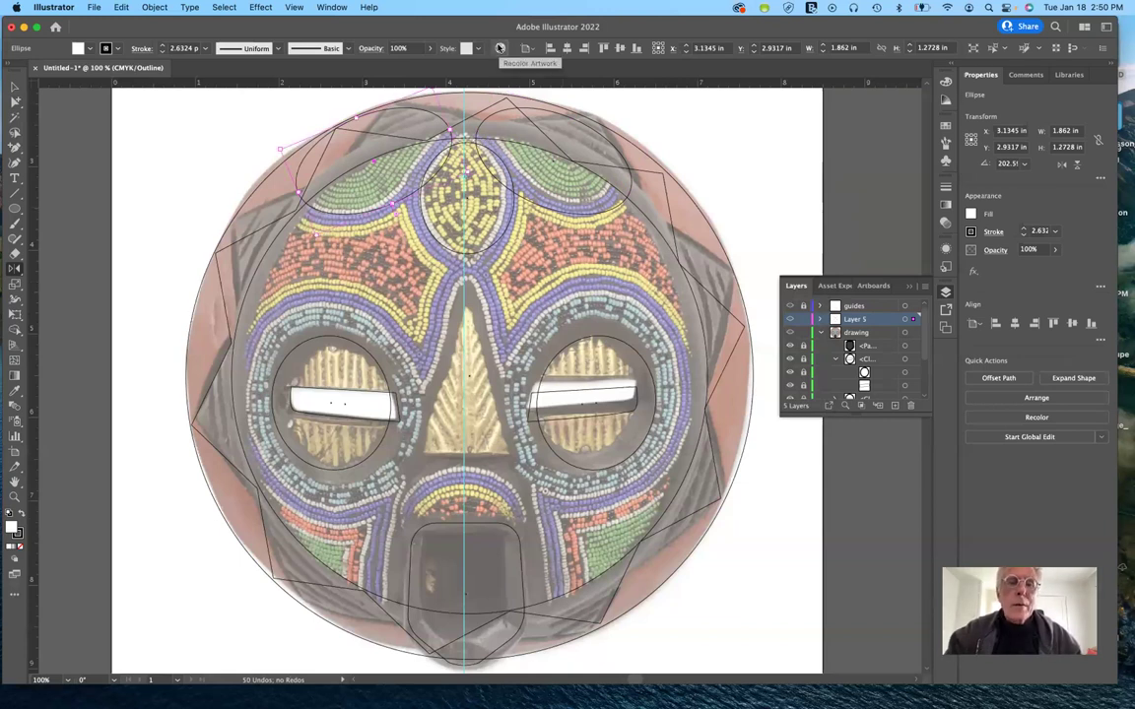
{"action": "key", "text": "super+y"}
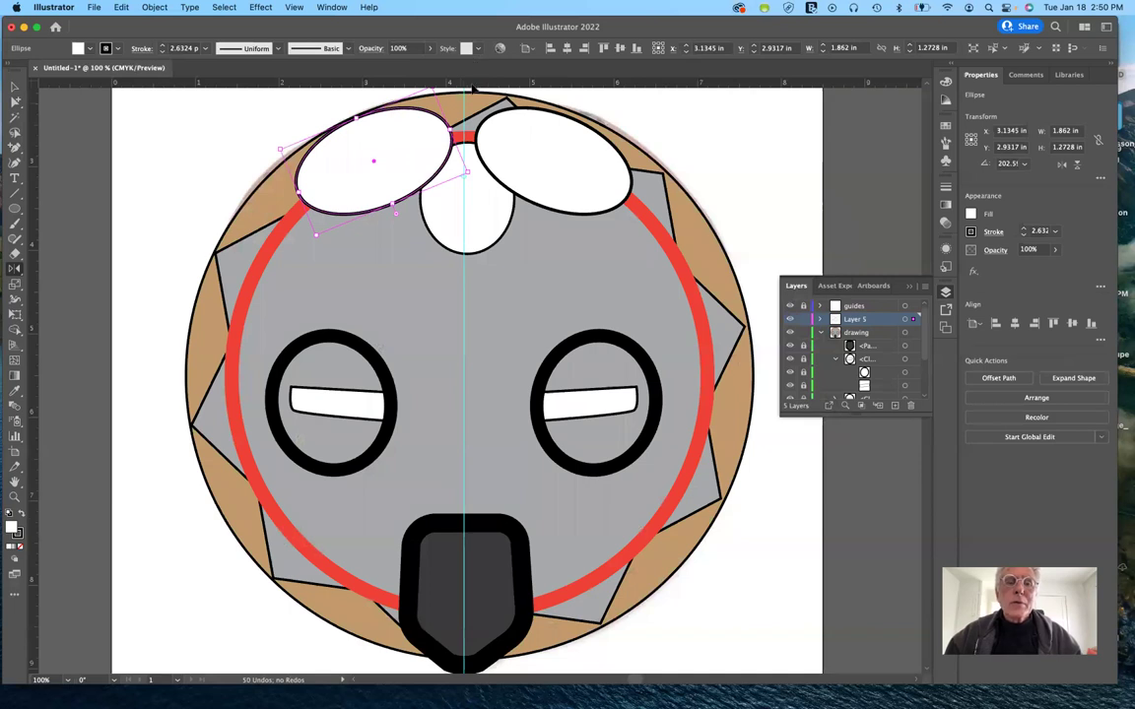
{"action": "key", "text": "super+shift+b"}
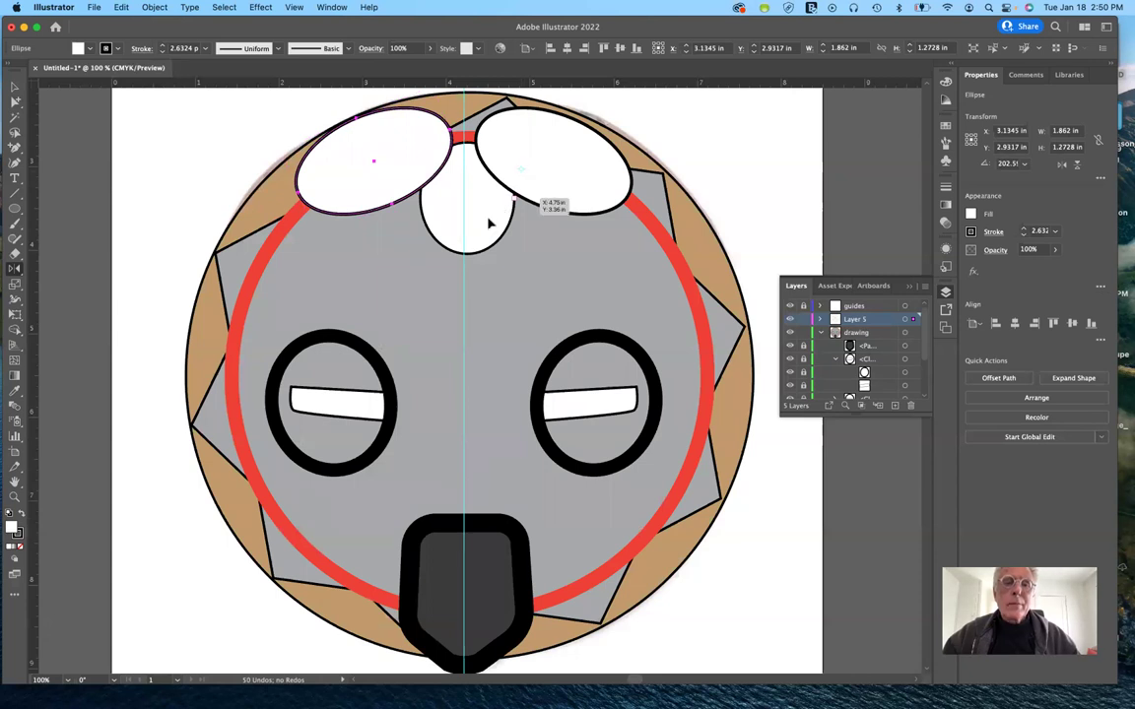
{"action": "key", "text": "v"}
{"action": "left_click", "coordinate": [524, 169], "text": "shift"}
Merge the three top ellipses into one cloud shape of about 4.01 × 1.75 in using Shape Builder
{"action": "left_click", "coordinate": [483, 232], "text": "shift"}
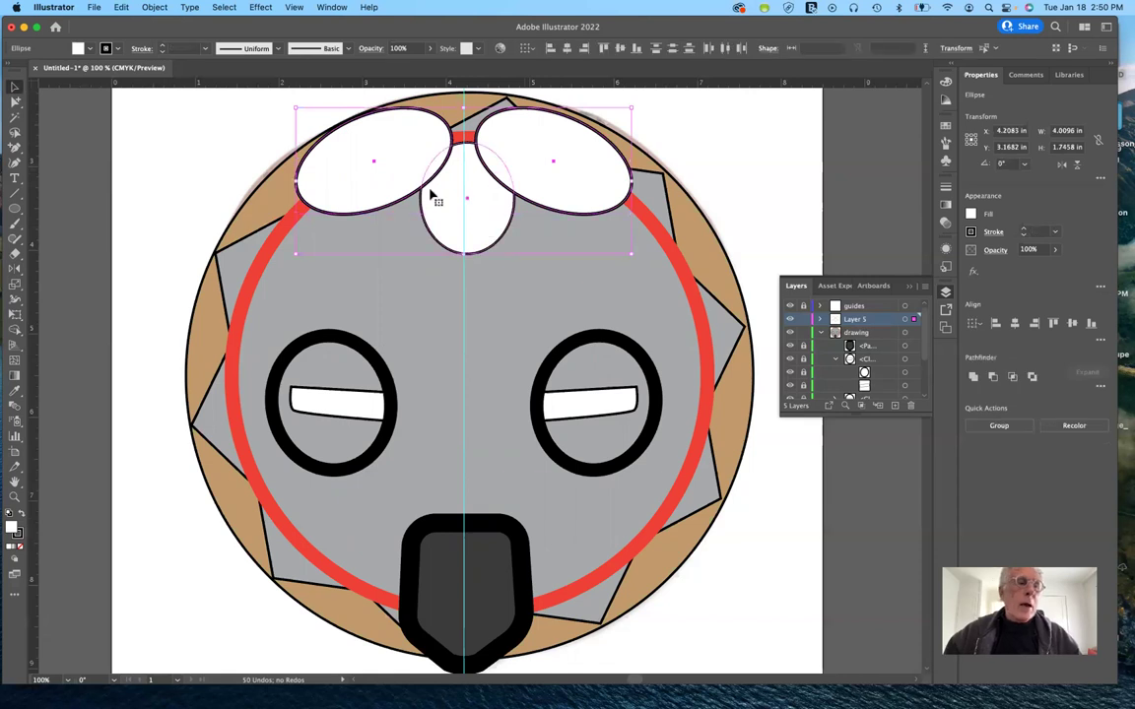
{"action": "left_click", "coordinate": [15, 332]}
{"action": "mouse_move", "coordinate": [394, 145]}
{"action": "left_mouse_down"}
{"action": "mouse_move", "coordinate": [428, 175]}
{"action": "mouse_move", "coordinate": [563, 169]}
{"action": "left_mouse_up"}
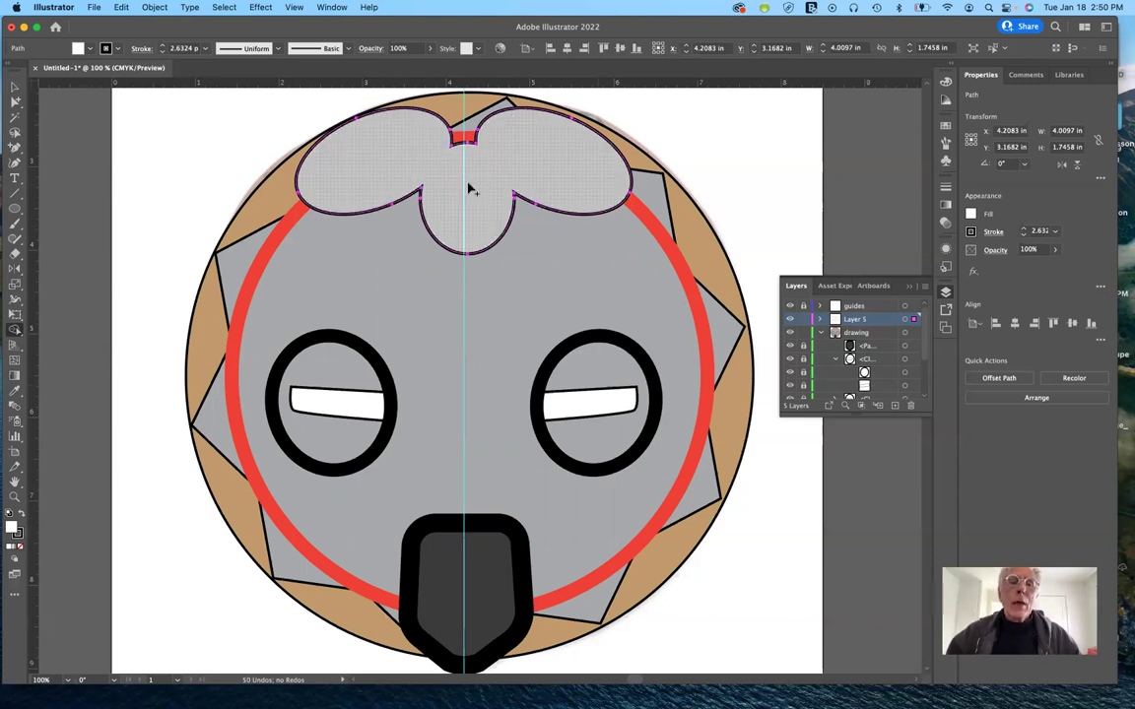
{"action": "left_click", "coordinate": [14, 86]}
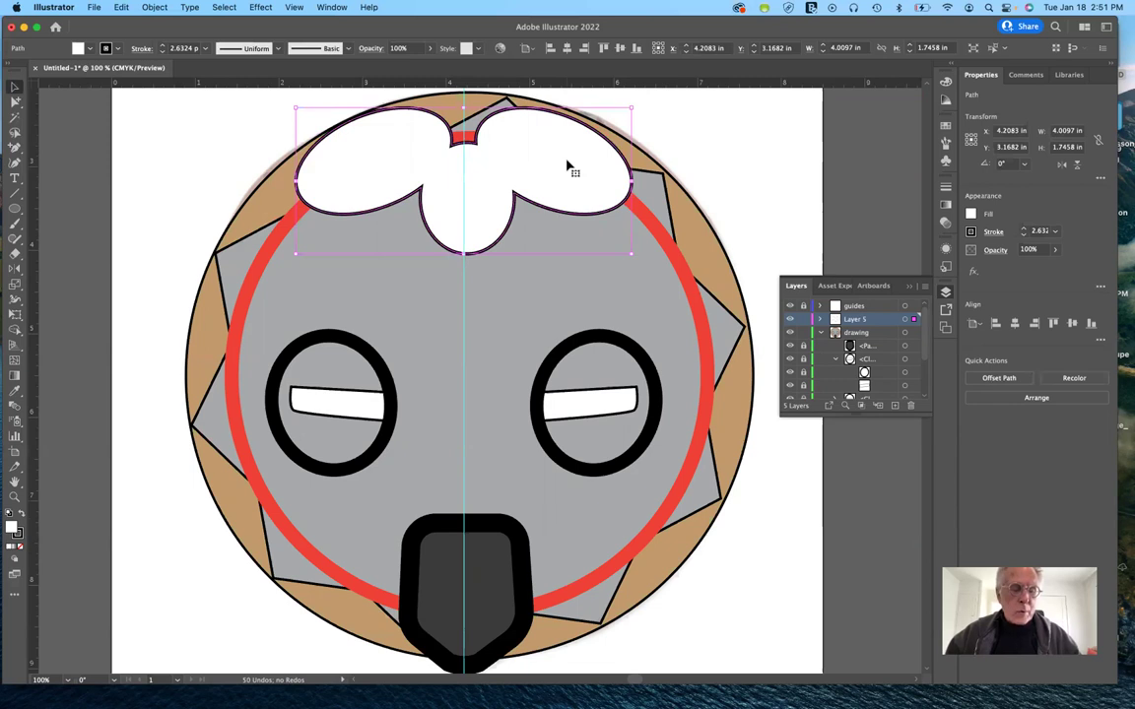
Paste a copy of the cloud in front, shrink it to about 0.83 × 0.36 in, and move it up
{"action": "key", "text": "super+shift+b"}
{"action": "key", "text": "super+shift+b"}
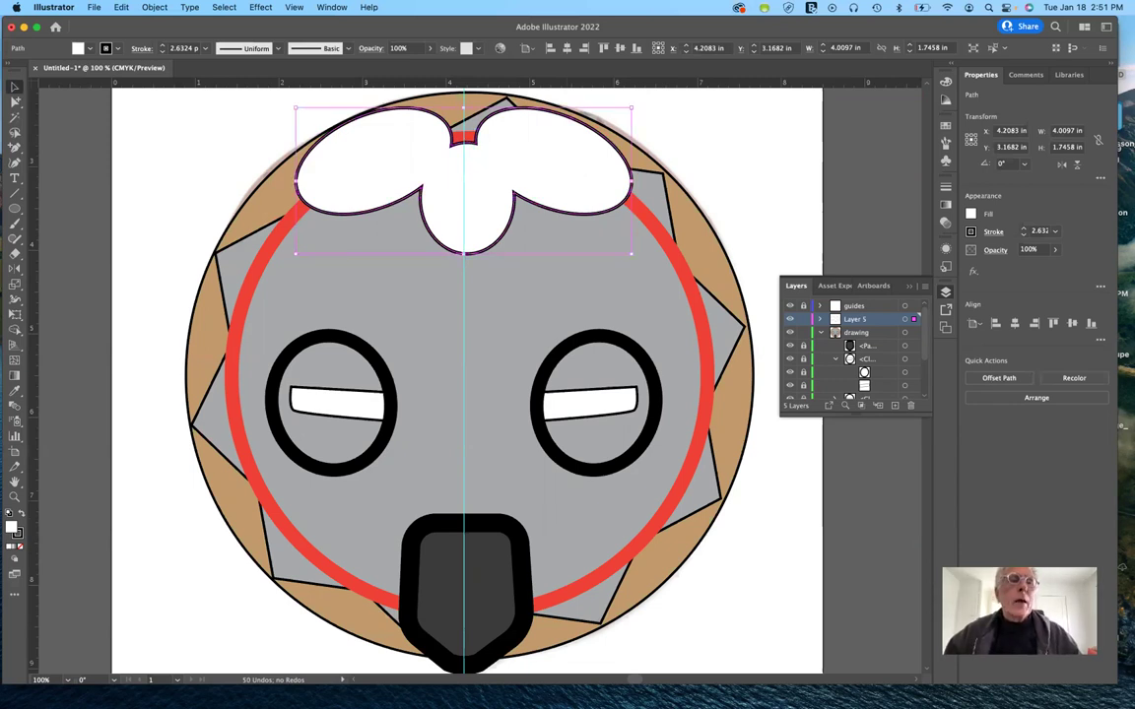
{"action": "left_click", "coordinate": [121, 7]}
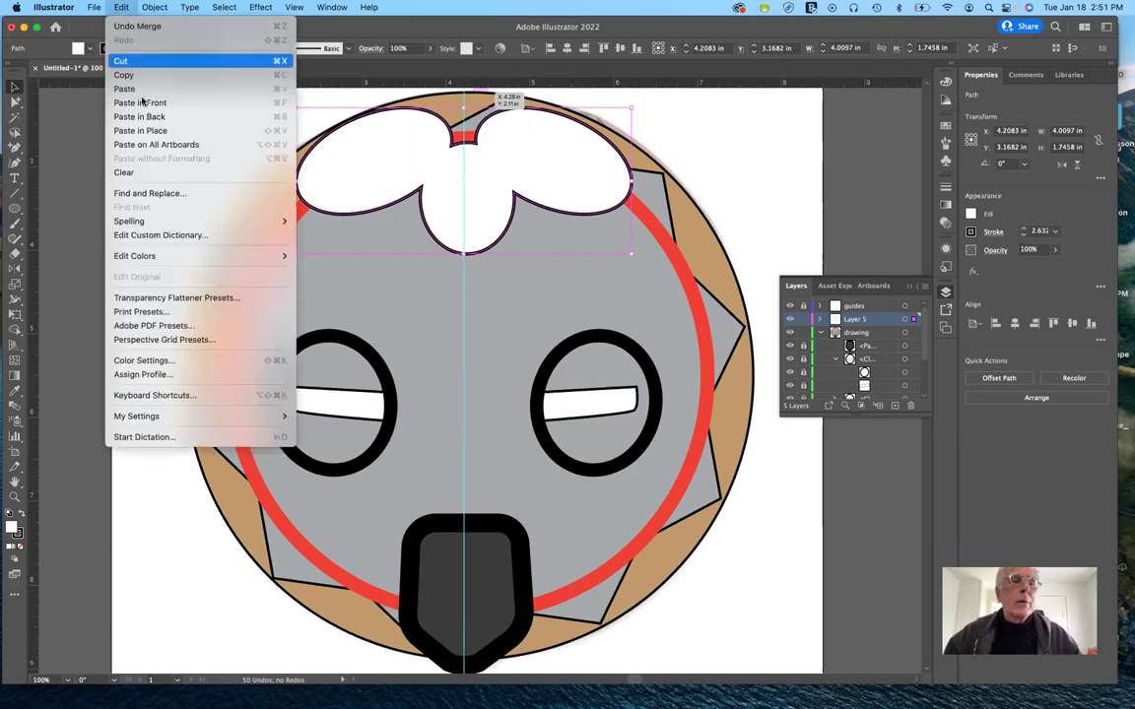
{"action": "left_click", "coordinate": [248, 102]}
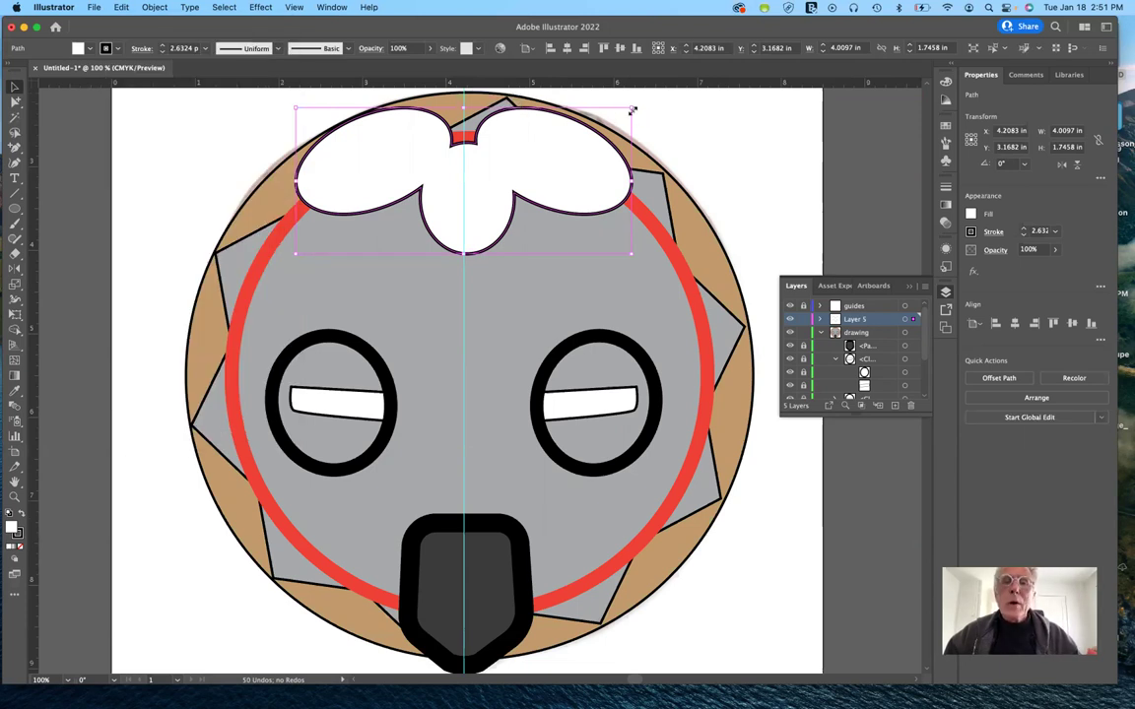
{"action": "left_click_drag", "start_coordinate": [631, 108], "coordinate": [499, 140]}
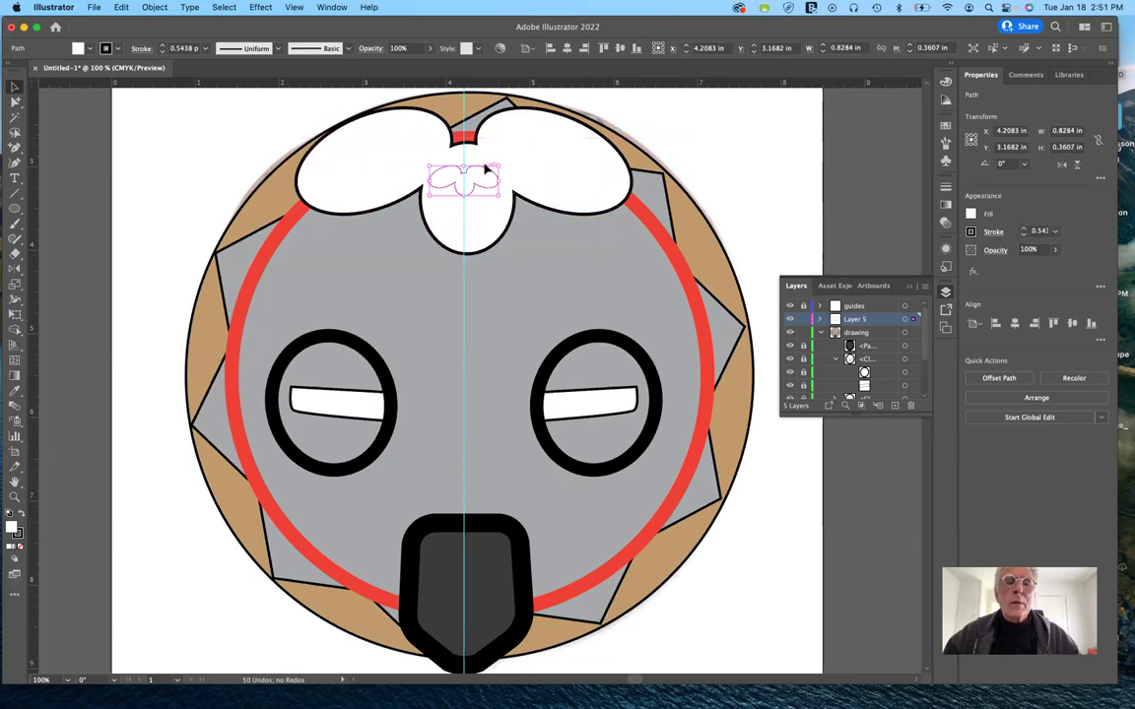
{"action": "left_click_drag", "start_coordinate": [485, 168], "coordinate": [484, 171]}
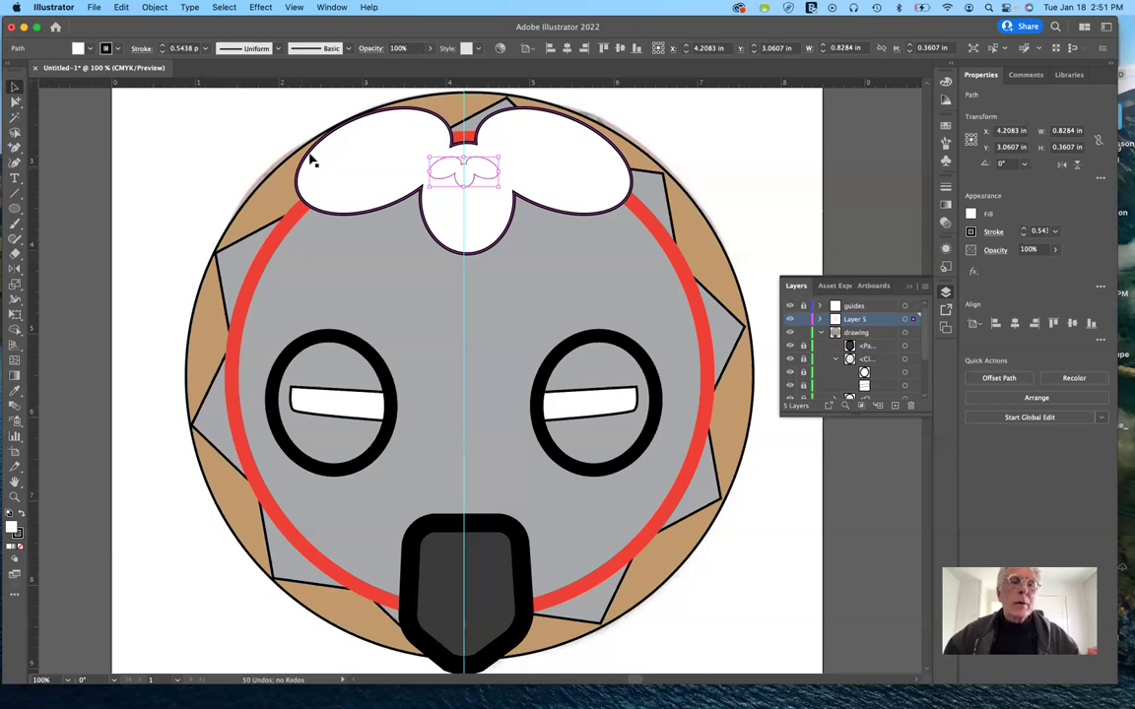
{"action": "left_click", "coordinate": [308, 158], "text": "shift"}
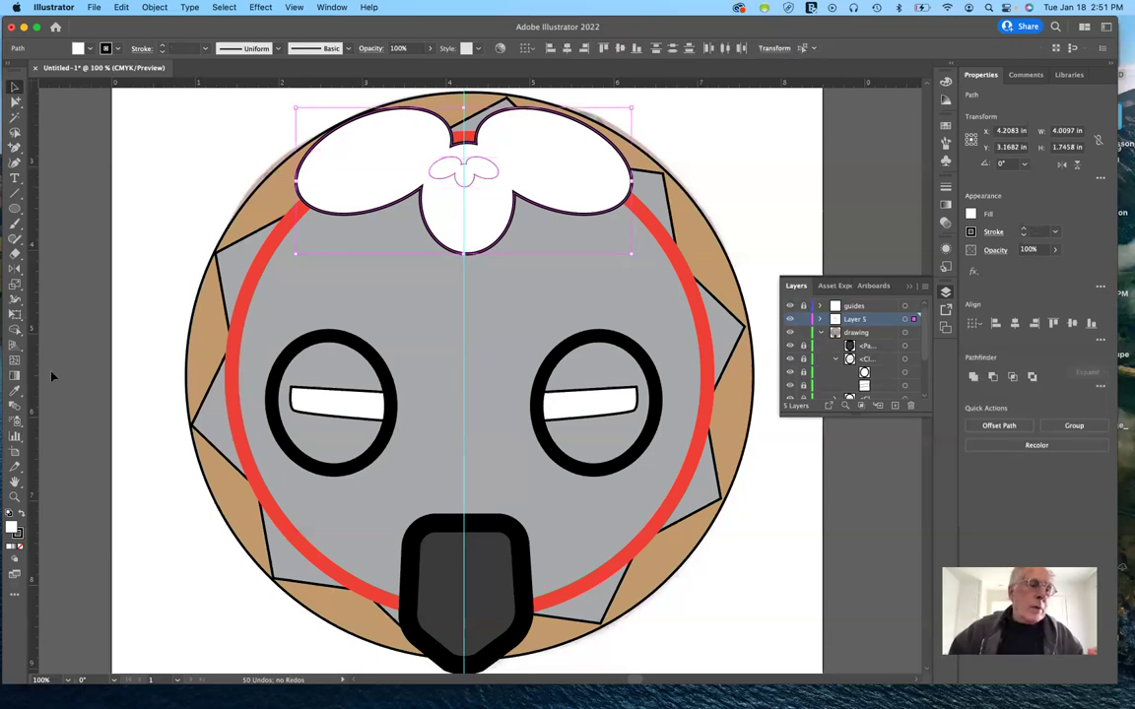
Blend the large cloud into the small curl using 8 specified steps
{"action": "left_click", "coordinate": [13, 405]}
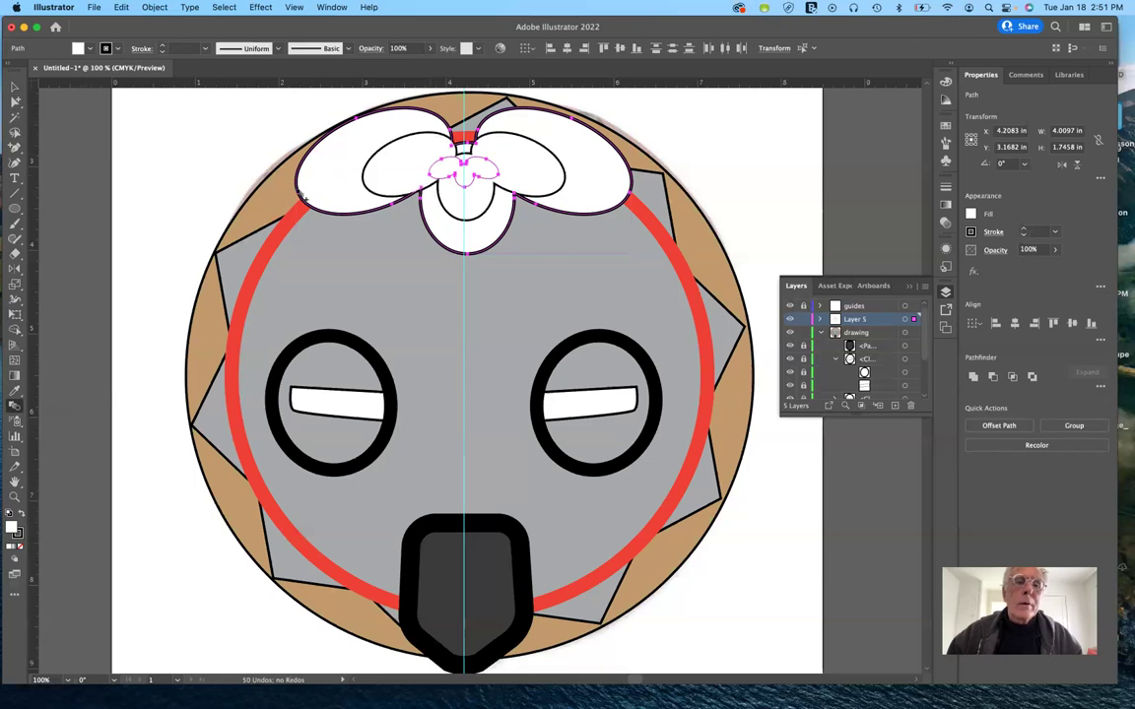
{"action": "left_click", "coordinate": [305, 197]}
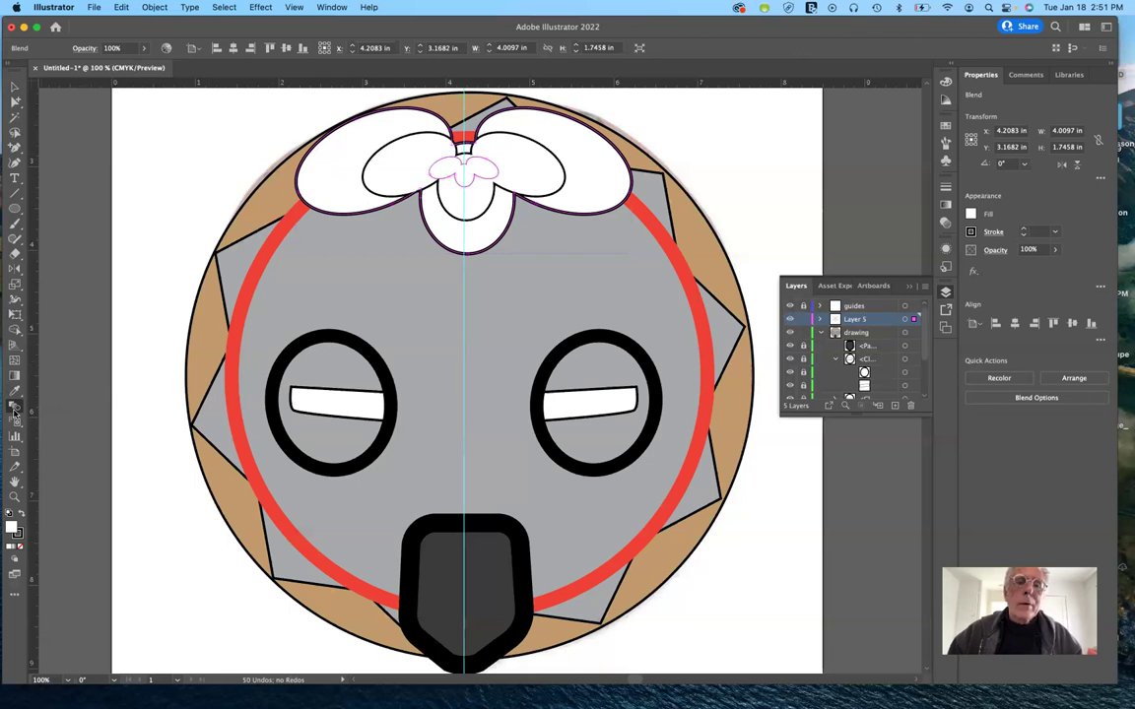
{"action": "double_click", "coordinate": [16, 372]}
{"action": "left_click_drag", "start_coordinate": [308, 118], "coordinate": [343, 291]}
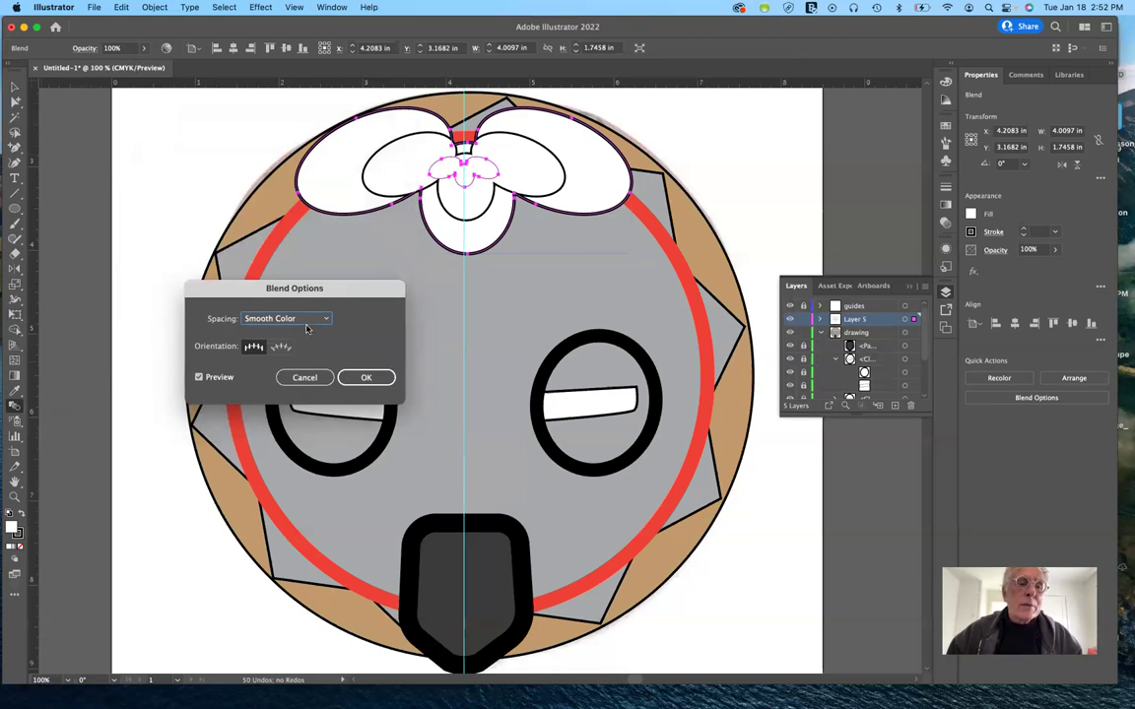
{"action": "left_click", "coordinate": [310, 318]}
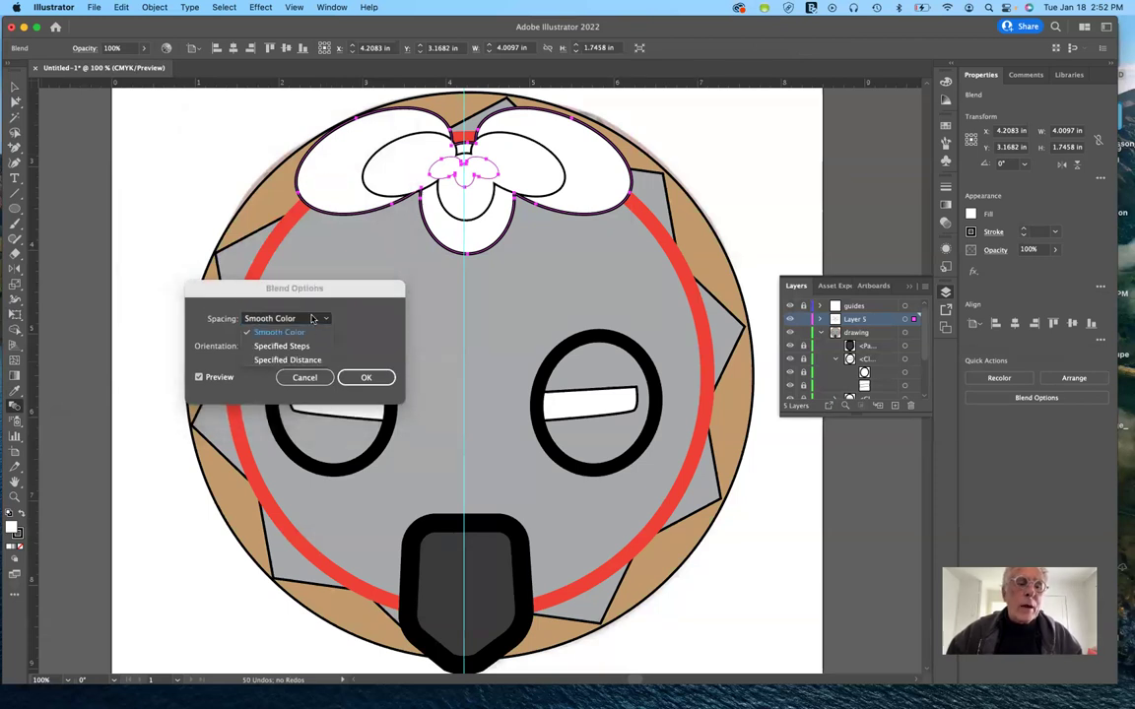
{"action": "left_click", "coordinate": [282, 346]}
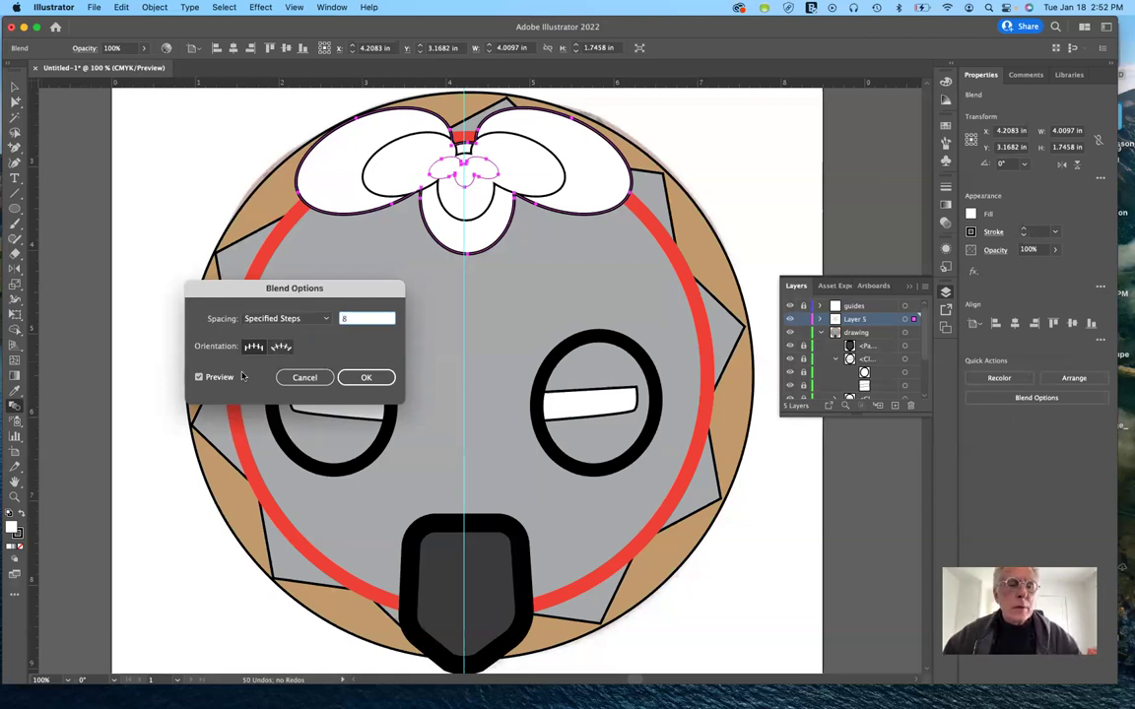
{"action": "left_click", "coordinate": [198, 378]}
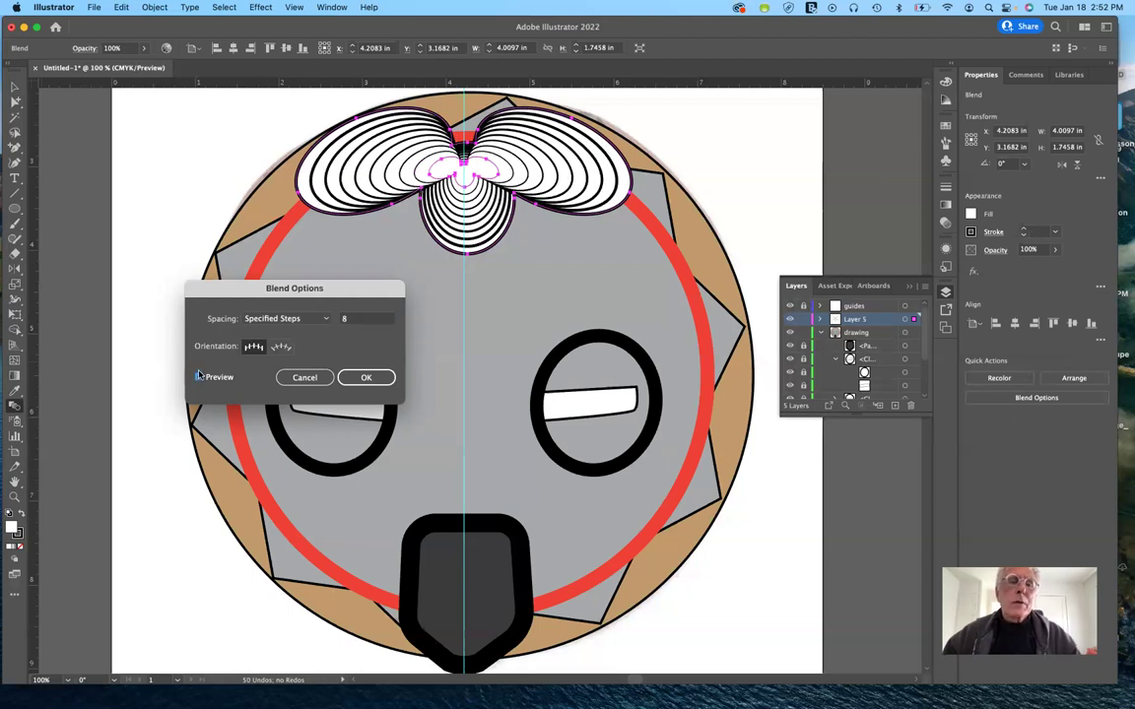
{"action": "left_click", "coordinate": [367, 379]}
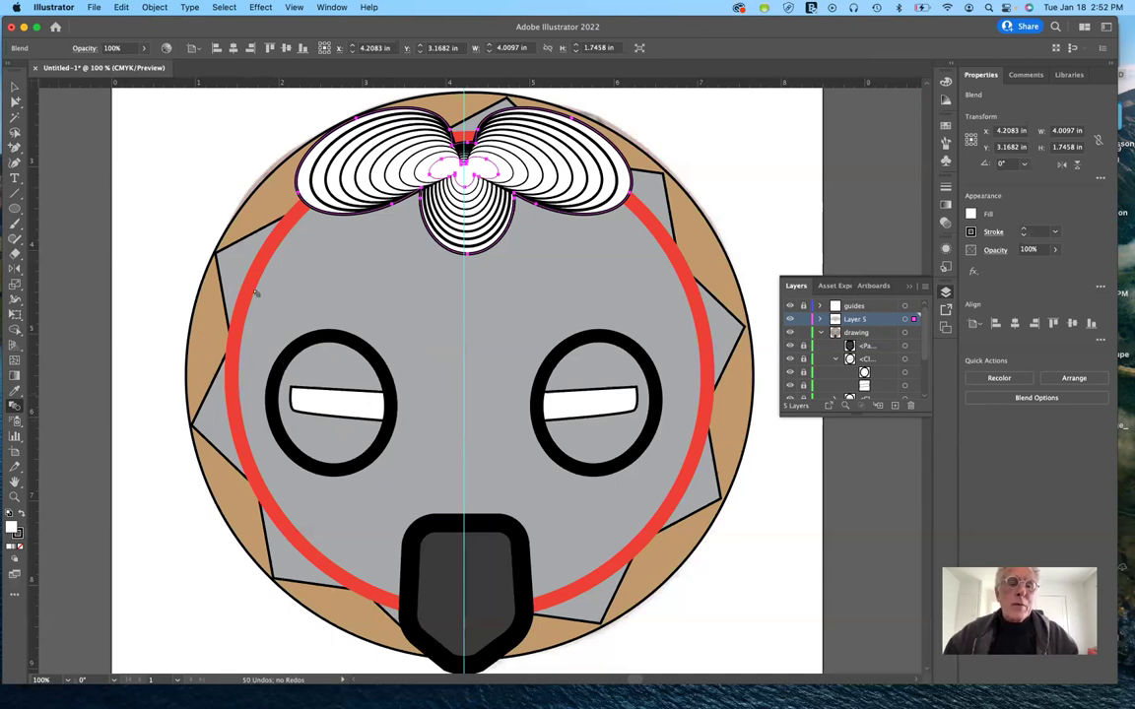
Switch to Outline view to reveal the beaded mask photo beneath the wireframe paths
{"action": "key", "text": "super+y"}
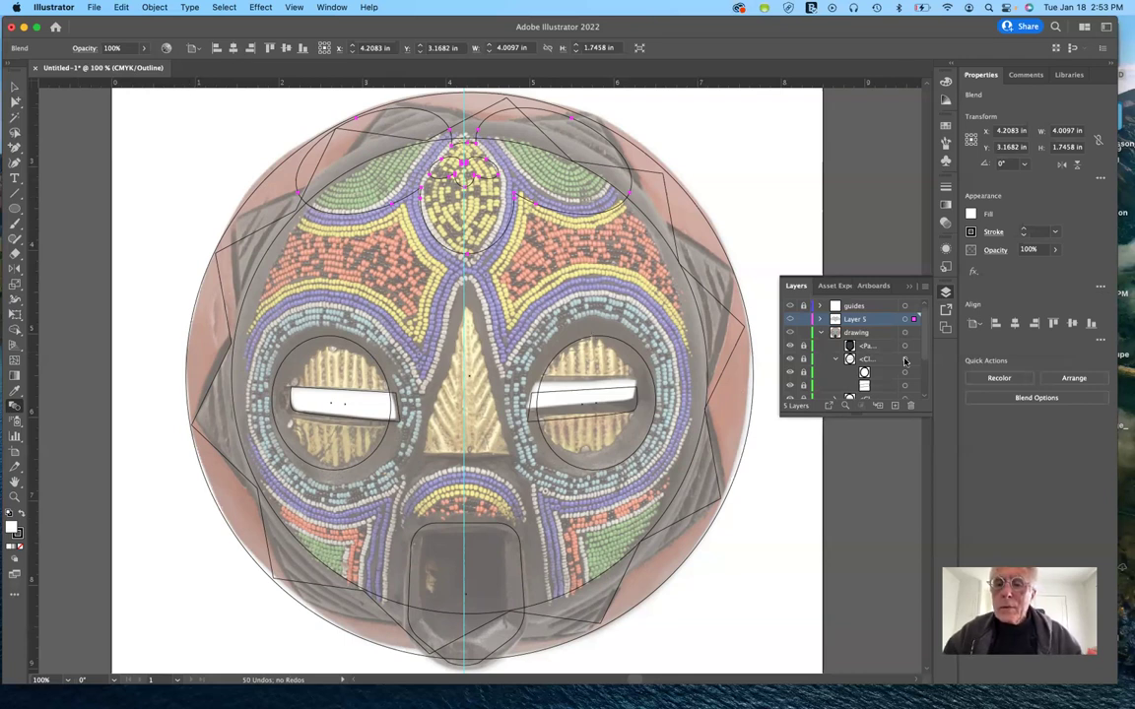
Select one of the drawing's sublayers and return to full-colour Preview
{"action": "scroll", "coordinate": [865, 361], "scroll_direction": "down", "scroll_amount": 1}
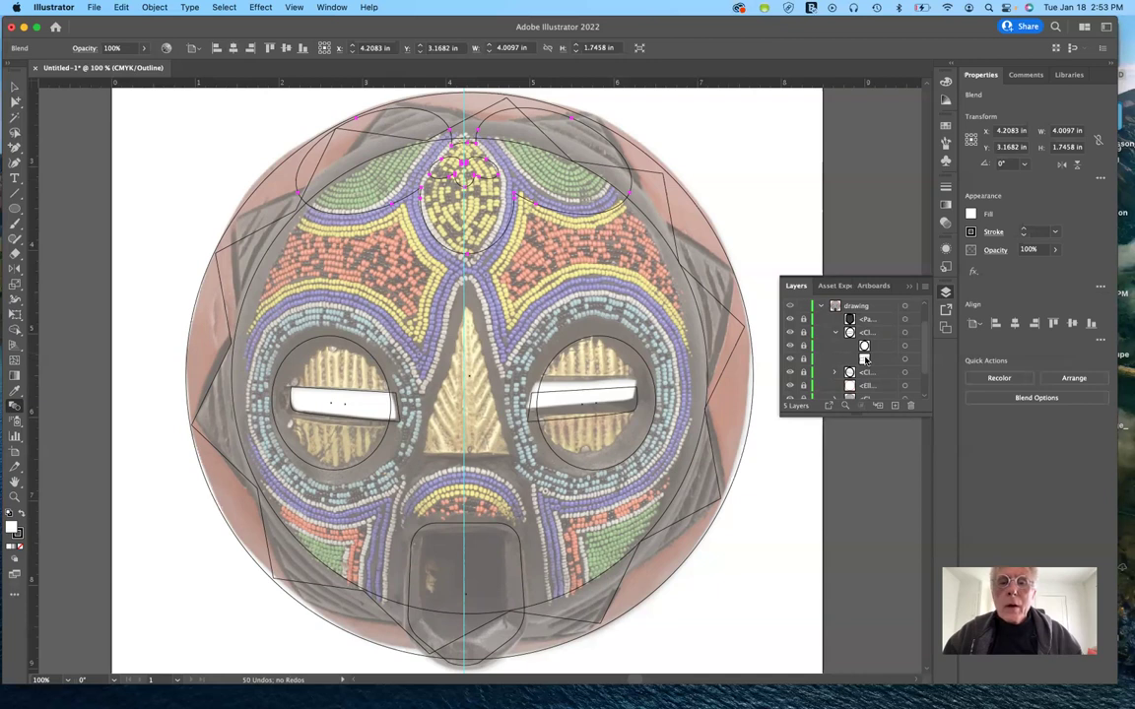
{"action": "scroll", "coordinate": [808, 384], "scroll_direction": "down", "scroll_amount": 2}
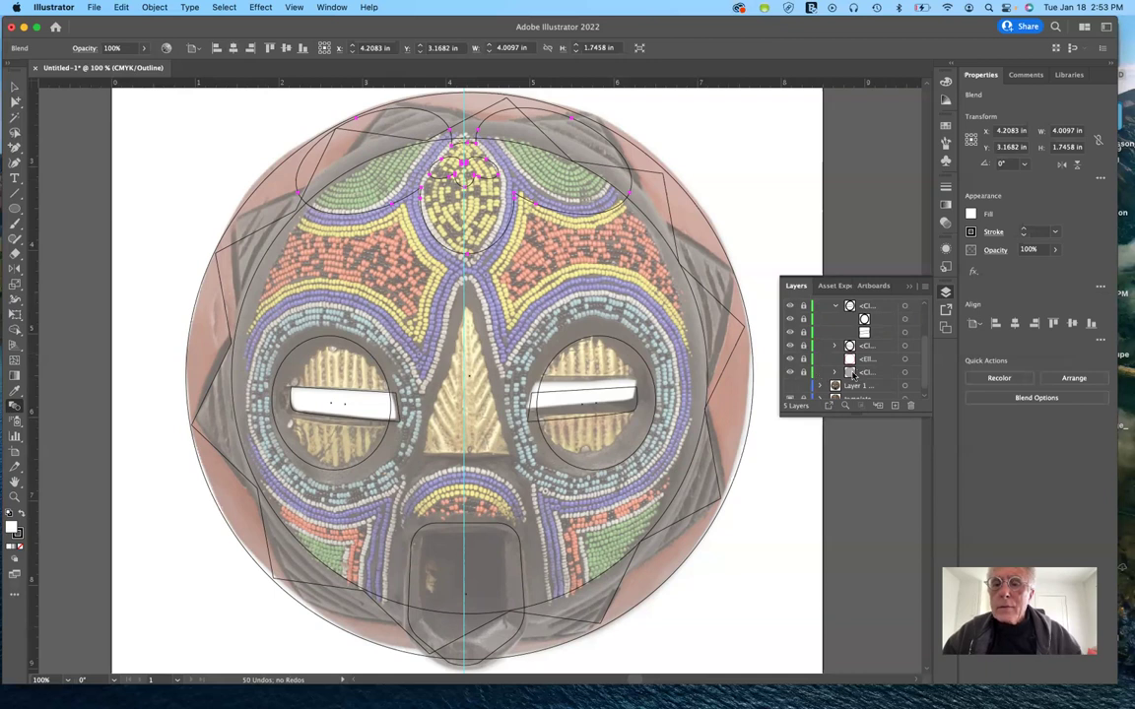
{"action": "left_click", "coordinate": [854, 374]}
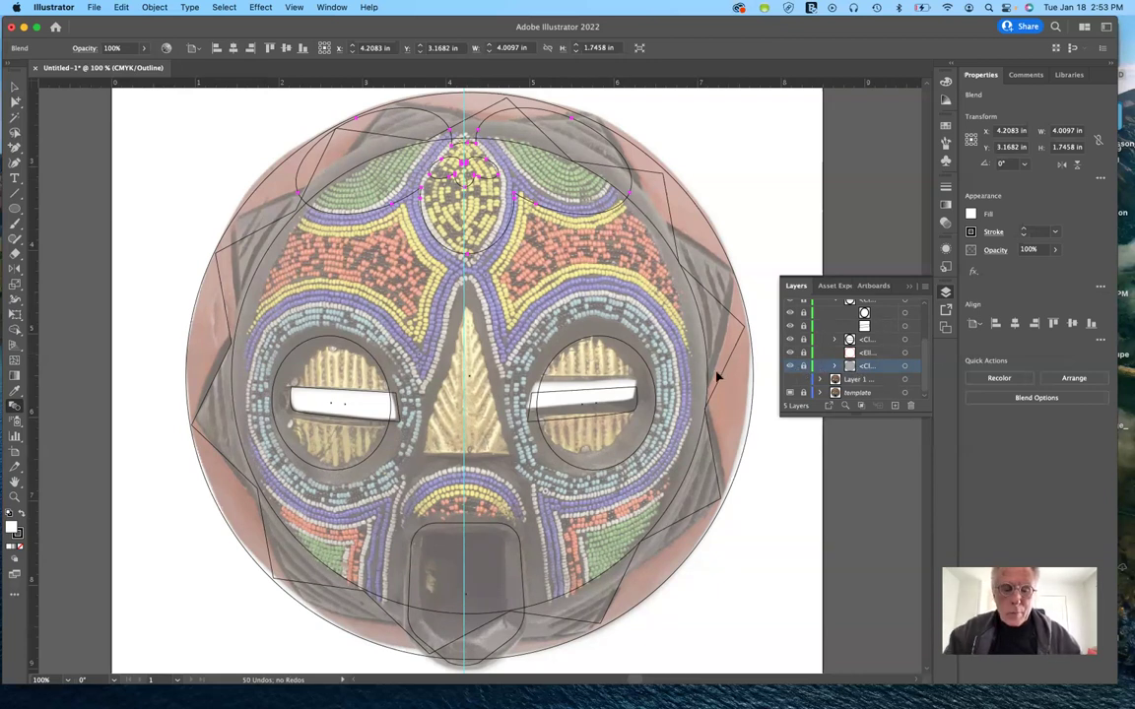
{"action": "key", "text": "super+y"}
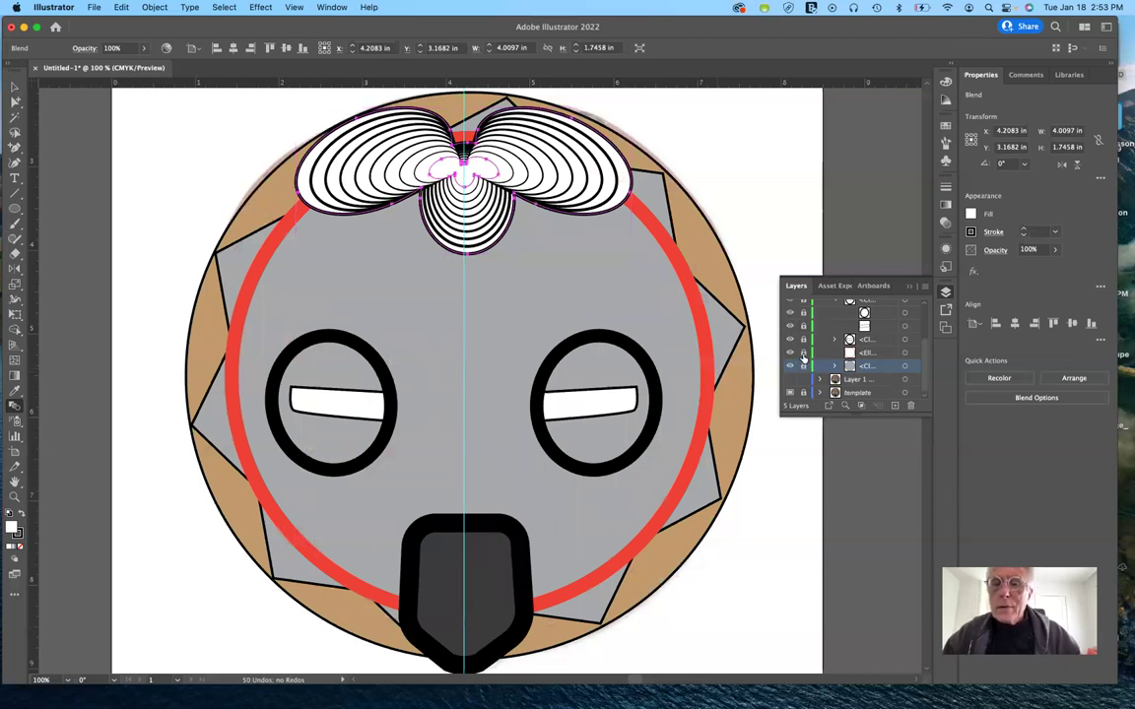
Hide the red ring, right eye, mouth, whole drawing layer and the Layer 5 blend
{"action": "left_click", "coordinate": [789, 354]}
{"action": "scroll", "coordinate": [789, 345], "scroll_direction": "up", "scroll_amount": 3}
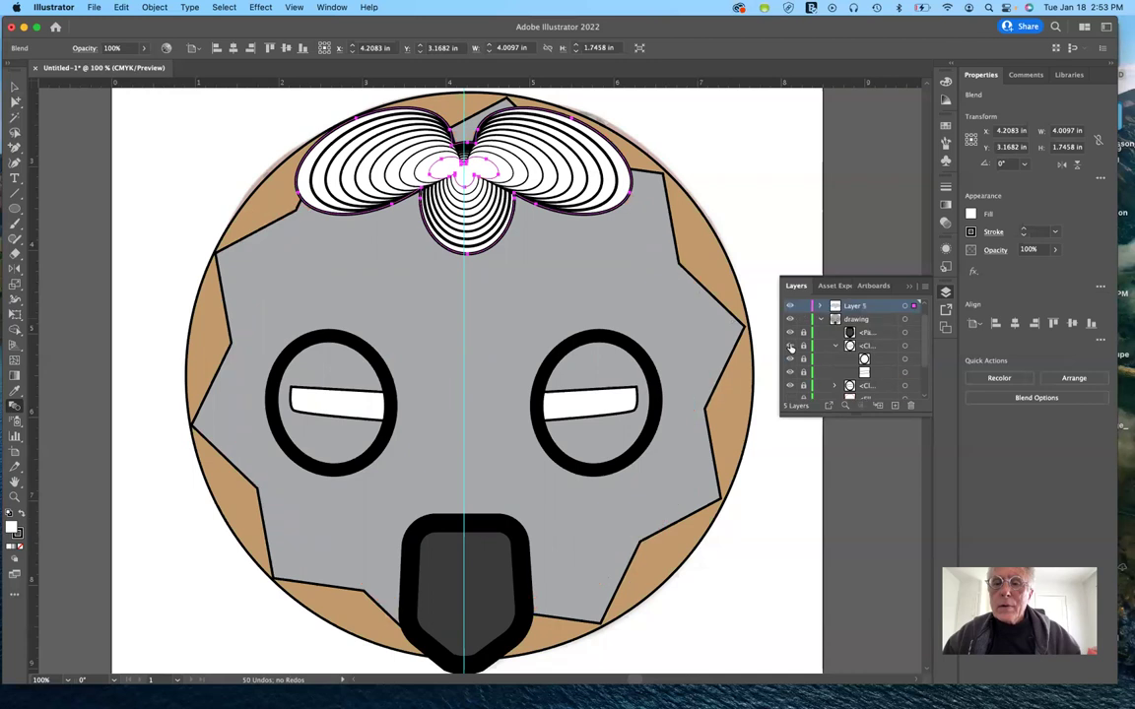
{"action": "left_click", "coordinate": [789, 332]}
{"action": "left_click", "coordinate": [789, 332]}
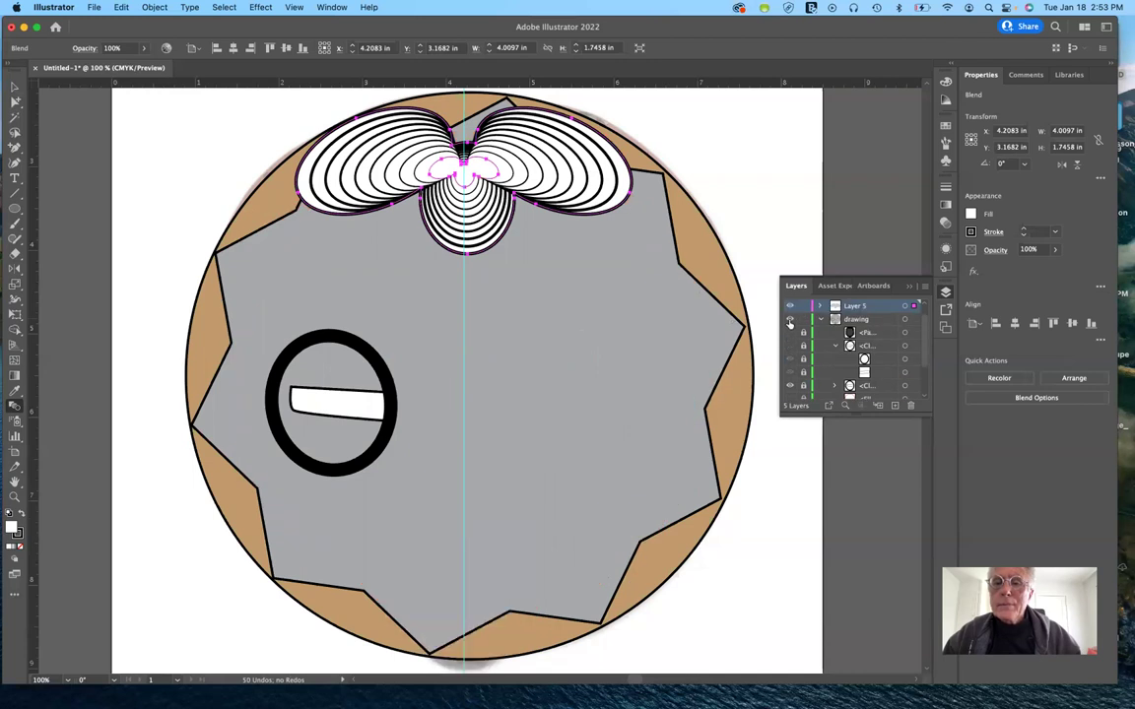
{"action": "left_click", "coordinate": [789, 319]}
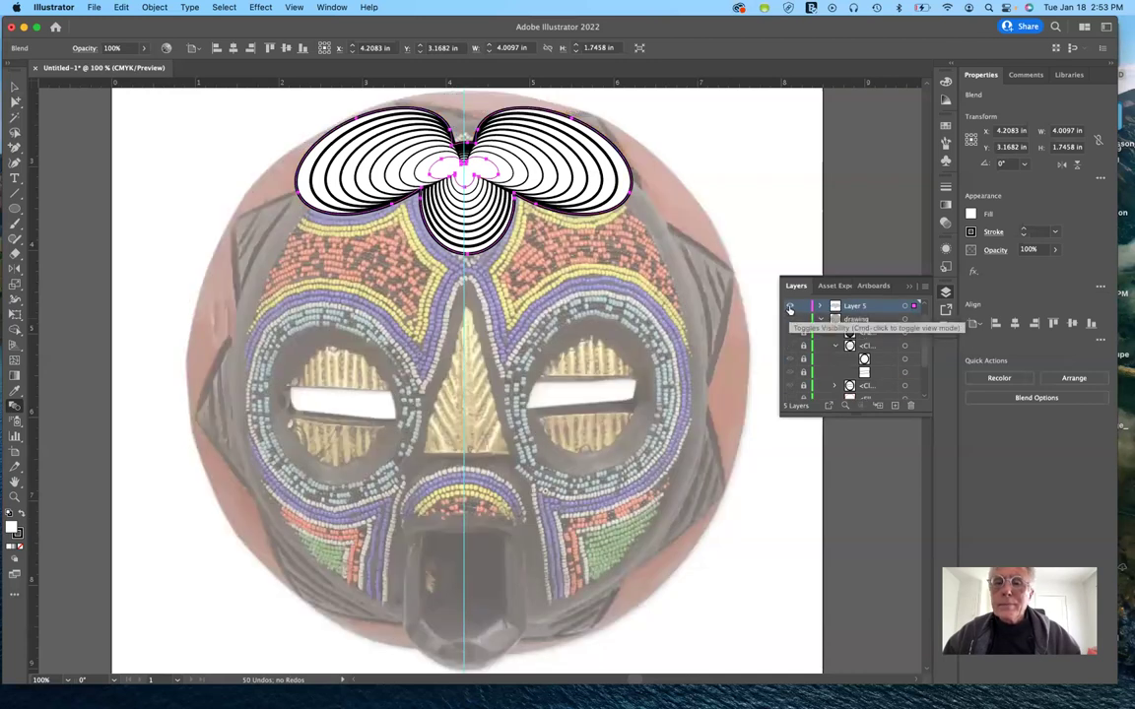
{"action": "left_click", "coordinate": [789, 308]}
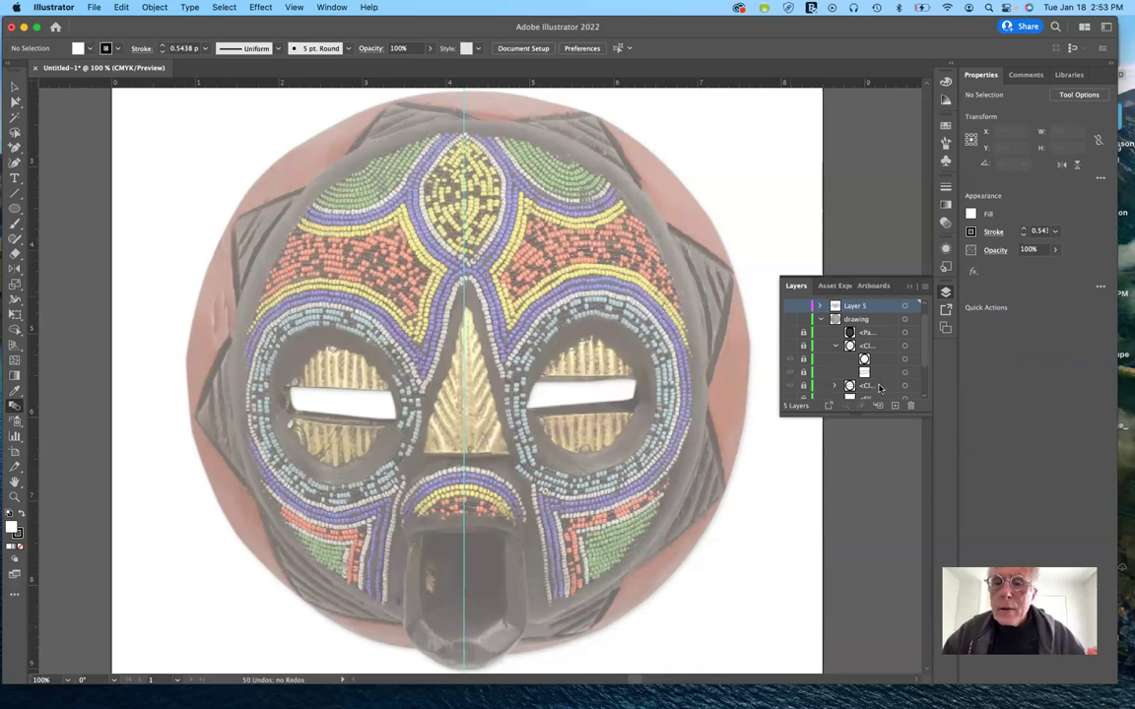
Select the lowest drawing sublayer and switch to the Paintbrush tool
{"action": "scroll", "coordinate": [878, 389], "scroll_direction": "down", "scroll_amount": 2}
{"action": "left_click", "coordinate": [836, 386]}
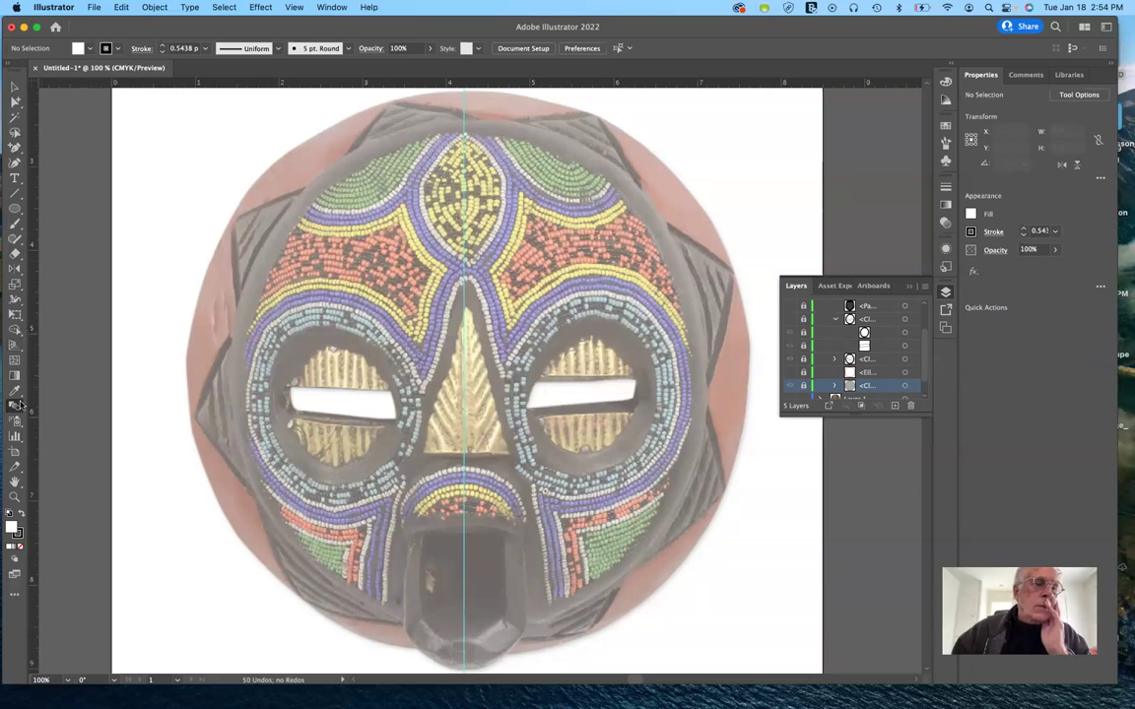
{"action": "left_click", "coordinate": [15, 226]}
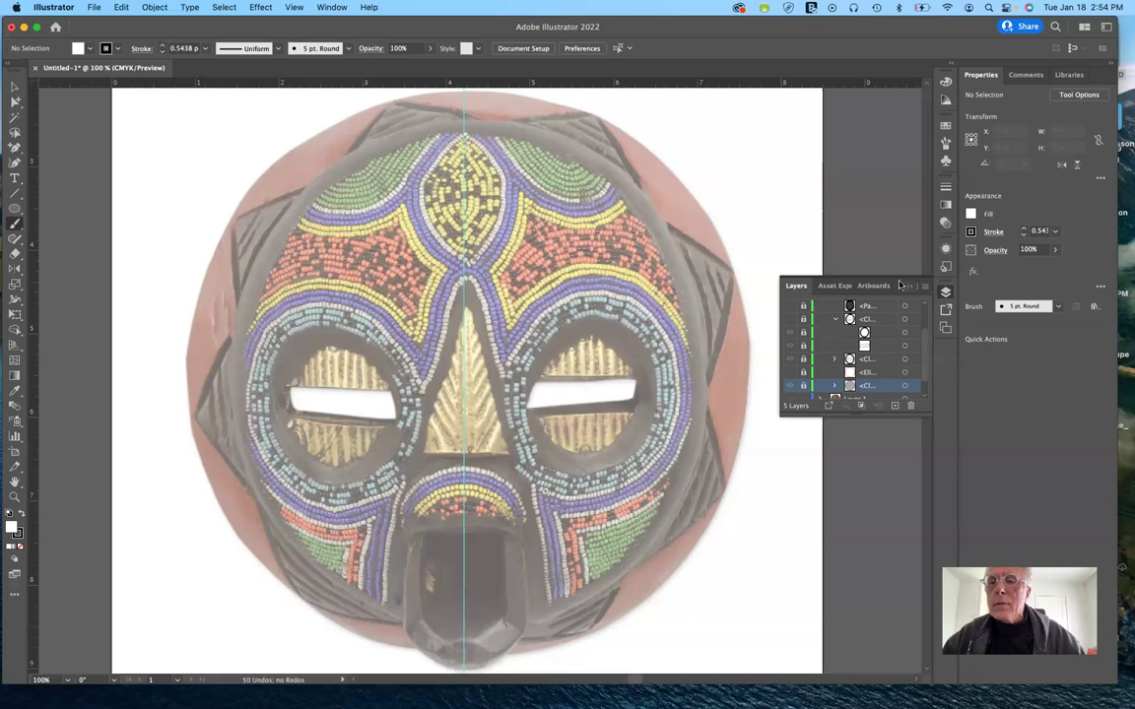
Float the Layers panel on its own and close the Asset Export/Artboards group
{"action": "left_click_drag", "start_coordinate": [798, 286], "coordinate": [780, 466]}
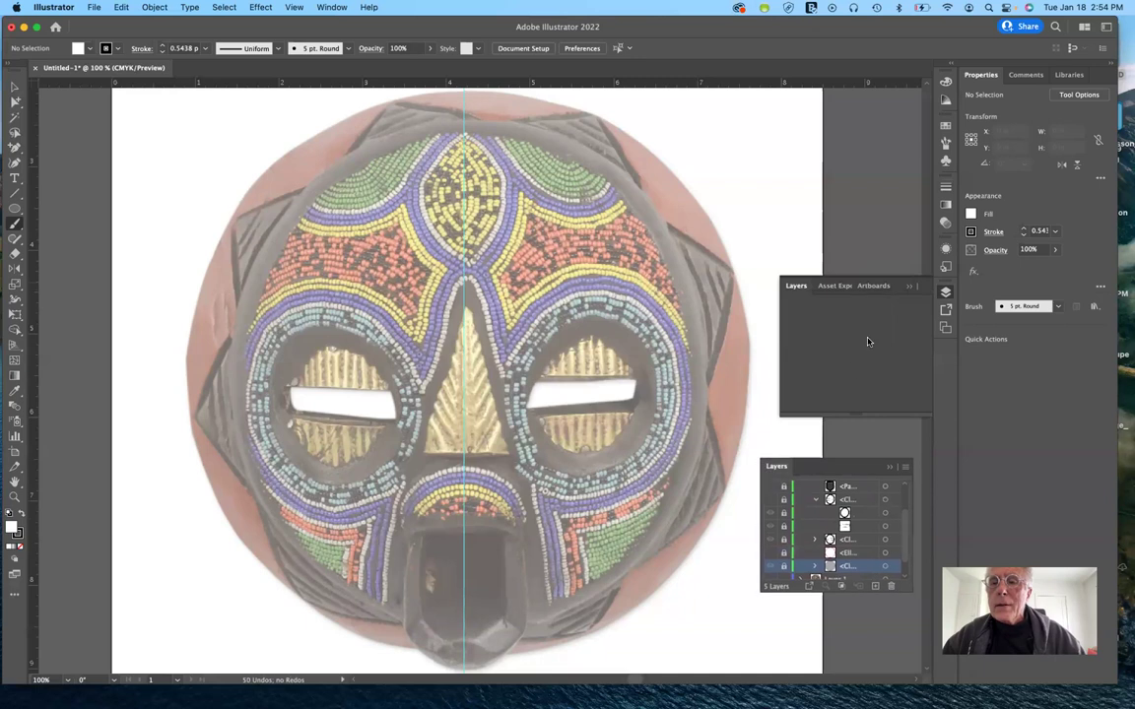
{"action": "left_click", "coordinate": [854, 286]}
{"action": "left_click", "coordinate": [907, 287]}
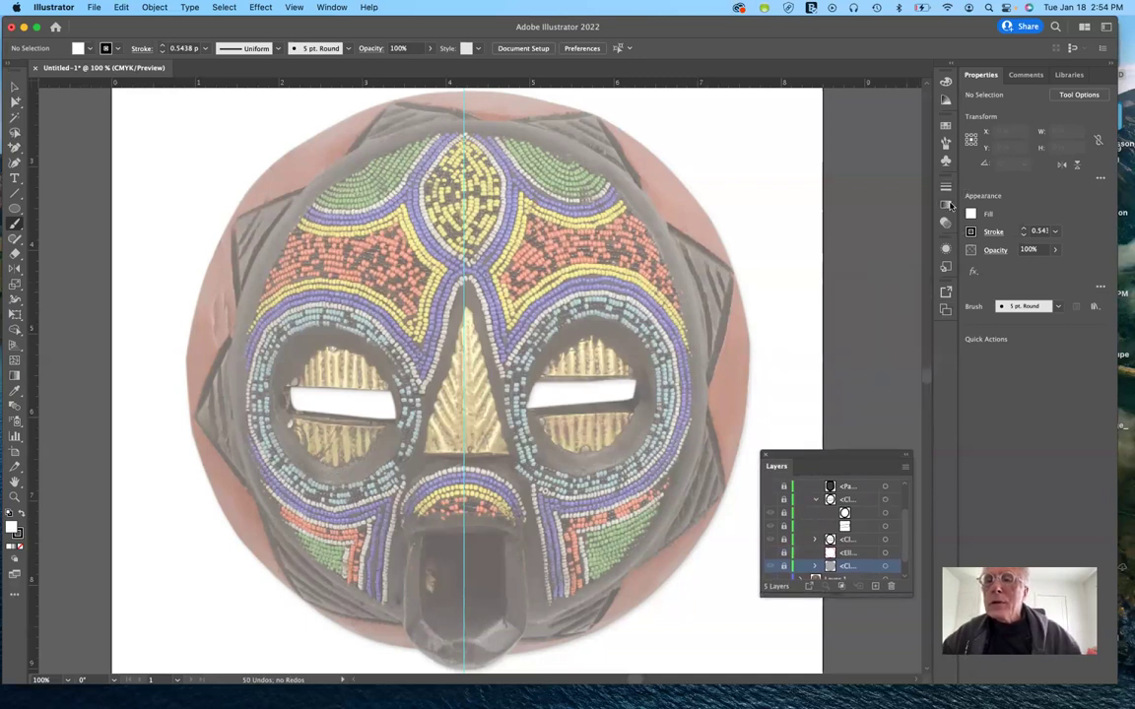
Load the Charcoal - Feather brush from an enlarged Brushes panel
{"action": "left_click", "coordinate": [945, 143]}
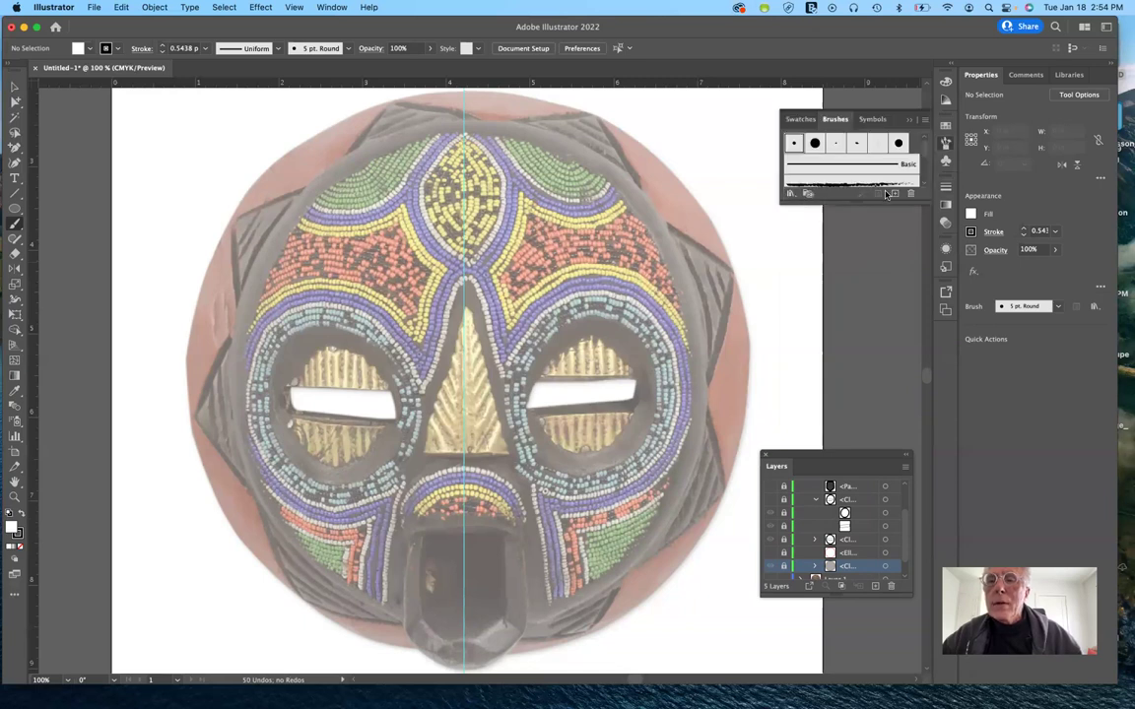
{"action": "left_click_drag", "start_coordinate": [851, 210], "coordinate": [847, 292]}
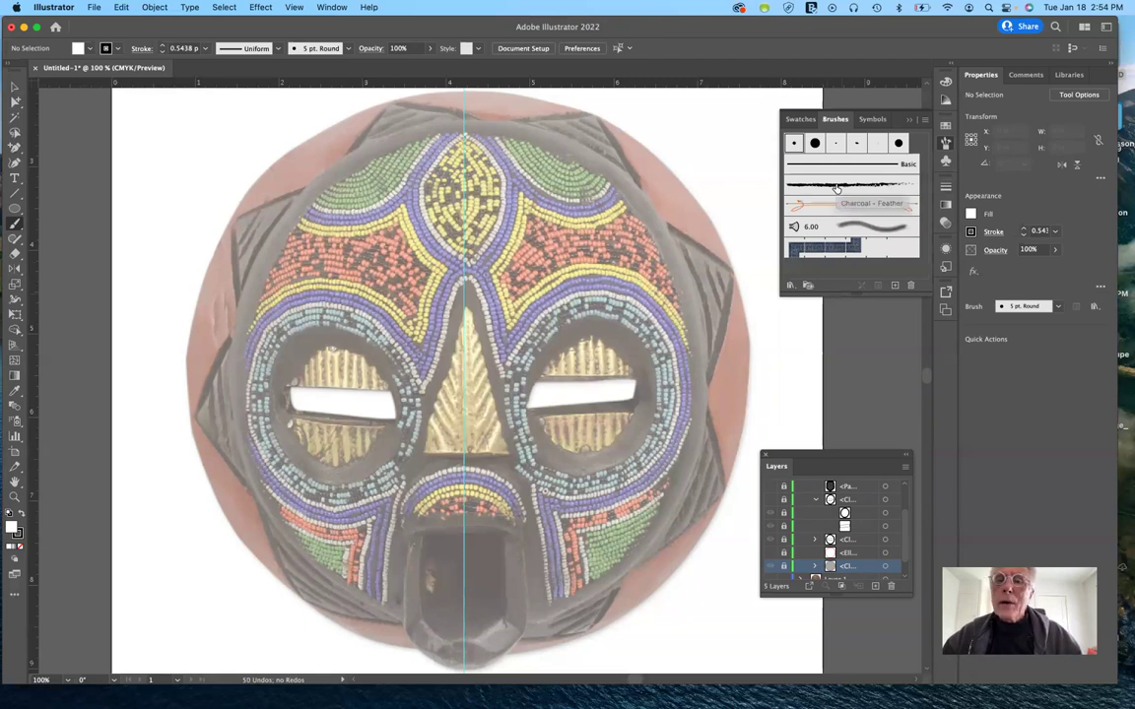
{"action": "left_click", "coordinate": [836, 186]}
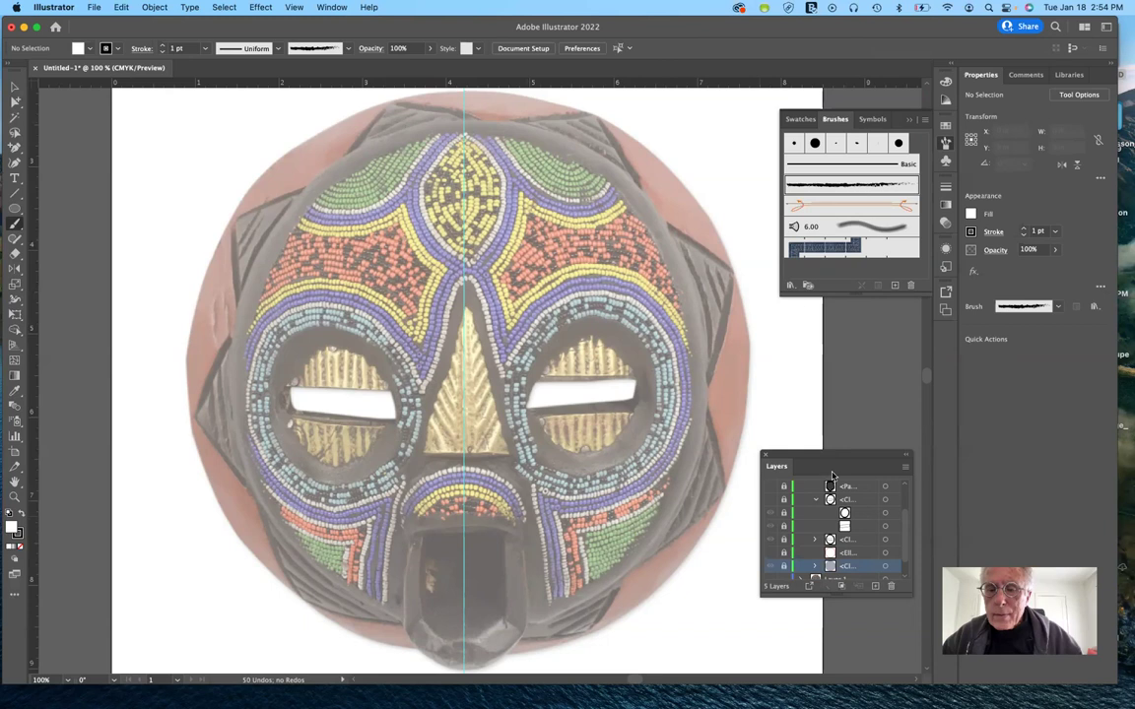
{"action": "scroll", "coordinate": [834, 492], "scroll_direction": "up", "scroll_amount": 1}
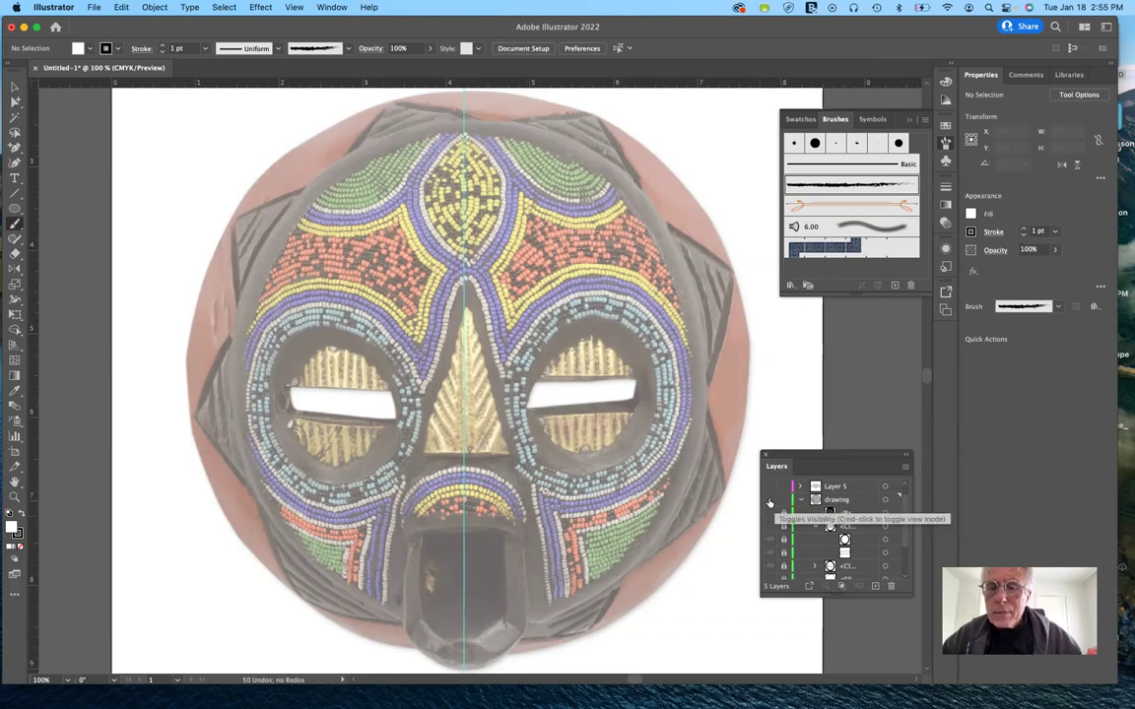
Hide the mask photo and left eye, and unlock the star's sublayer
{"action": "left_click", "coordinate": [770, 502]}
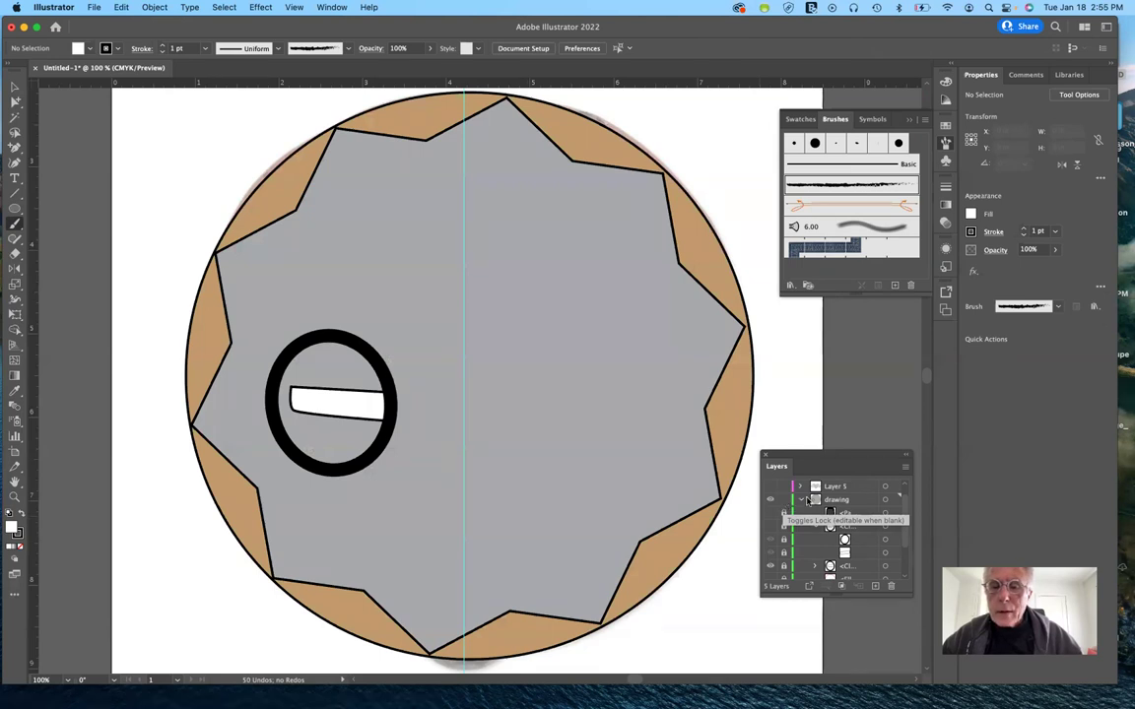
{"action": "left_click_drag", "start_coordinate": [847, 454], "coordinate": [856, 367]}
{"action": "scroll", "coordinate": [848, 443], "scroll_direction": "down", "scroll_amount": 3}
{"action": "left_click", "coordinate": [849, 465]}
{"action": "scroll", "coordinate": [791, 461], "scroll_direction": "down", "scroll_amount": 1}
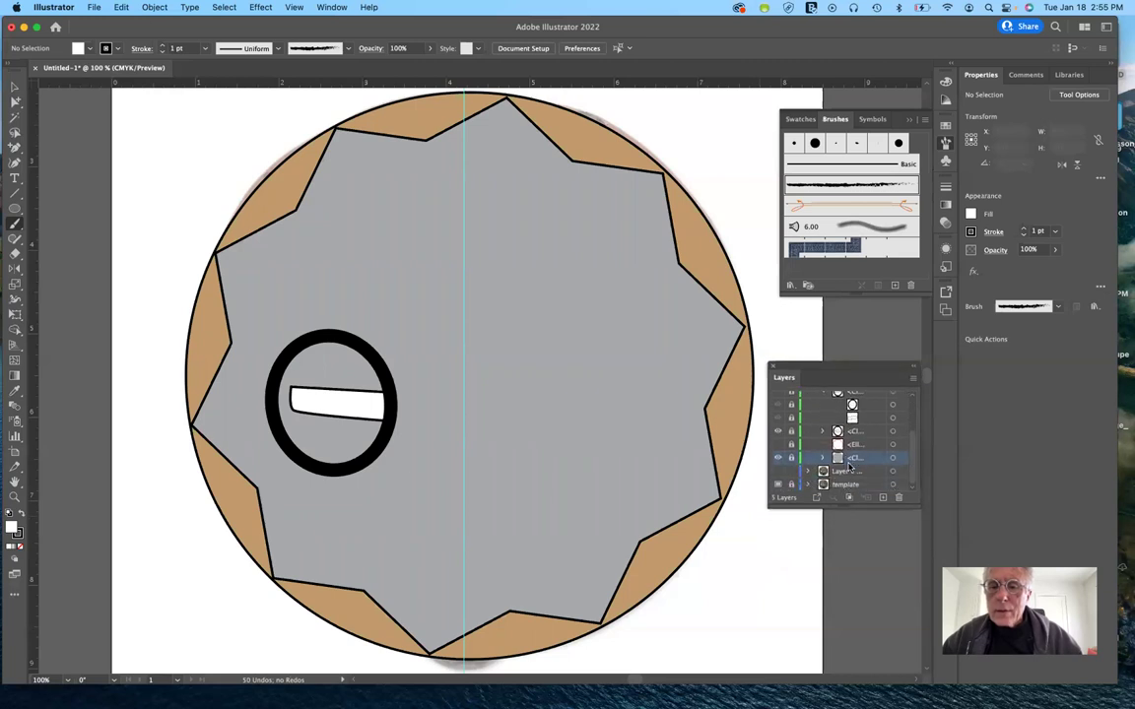
{"action": "left_click", "coordinate": [791, 458]}
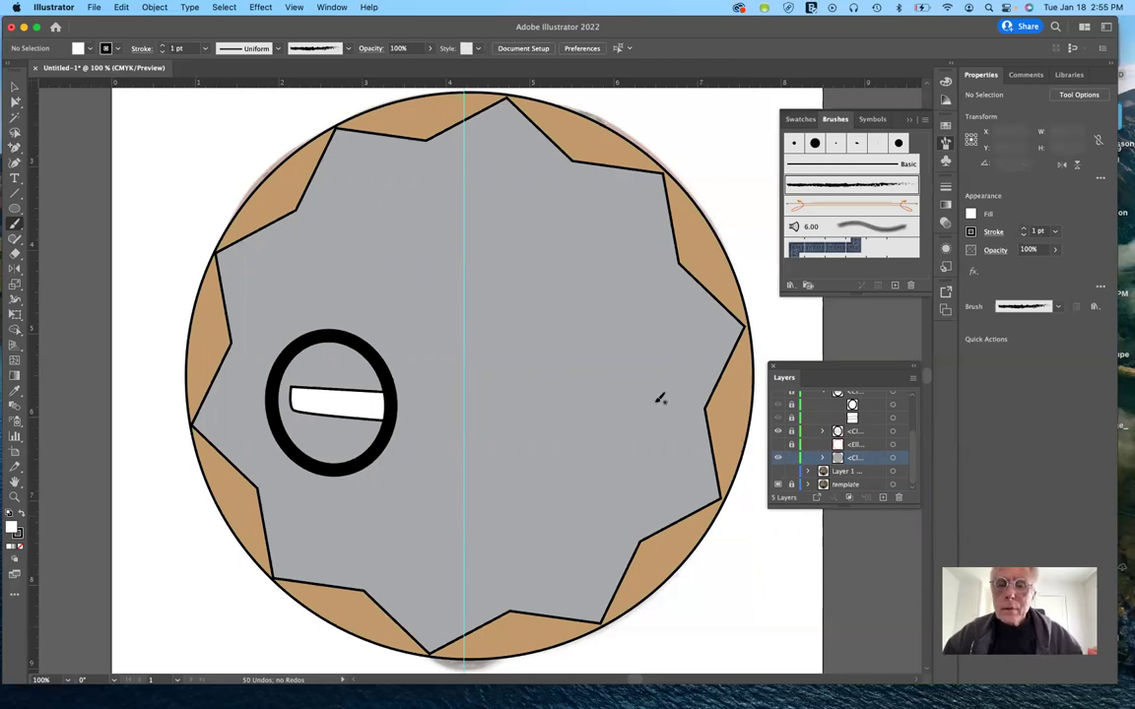
{"action": "left_click", "coordinate": [778, 433]}
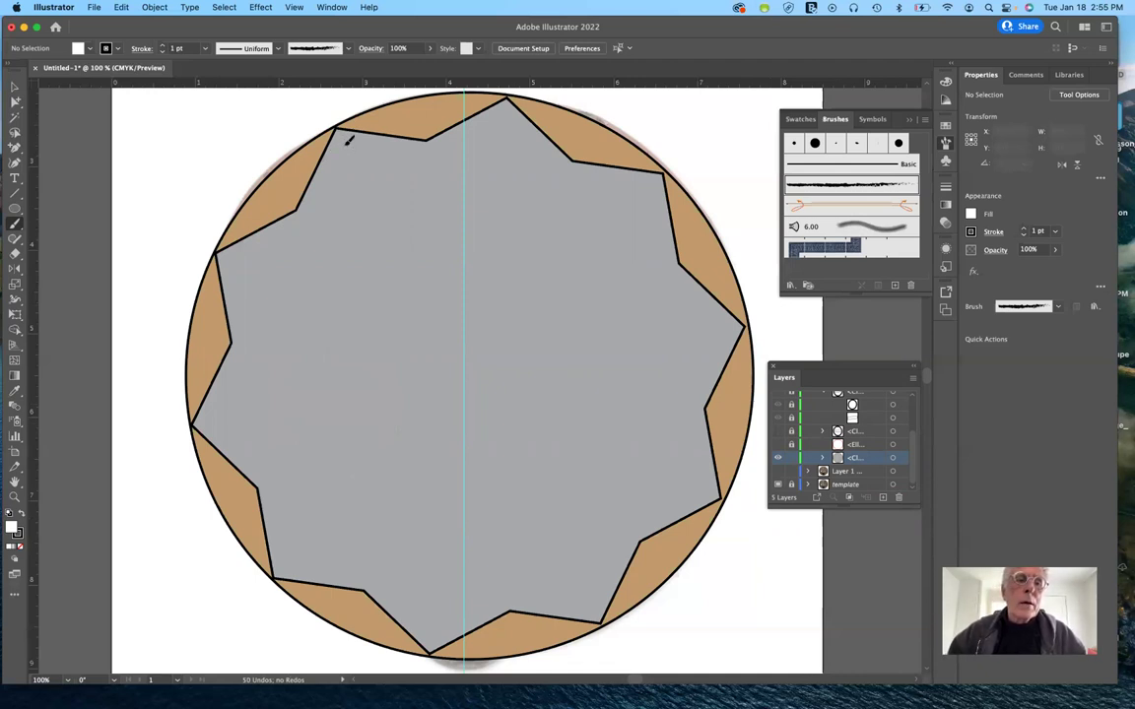
Paint pairs of charcoal strokes near the star's top-left, top, upper-right and right points
{"action": "left_click_drag", "start_coordinate": [351, 139], "coordinate": [332, 152]}
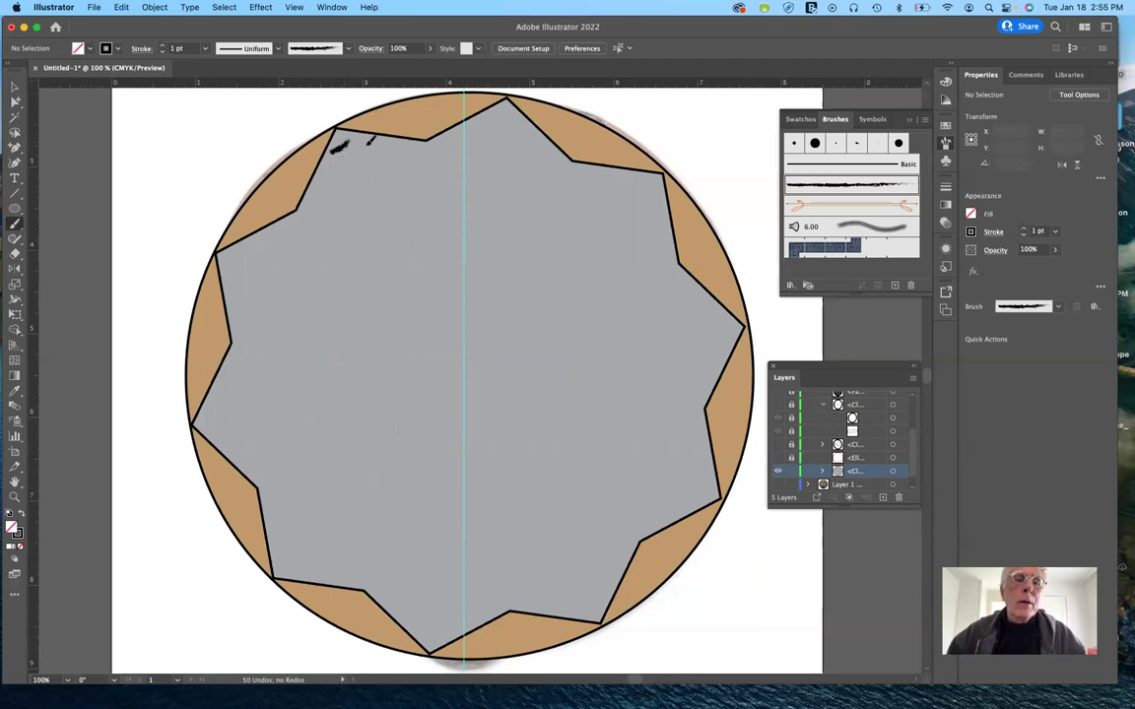
{"action": "mouse_move", "coordinate": [361, 145]}
{"action": "left_mouse_down"}
{"action": "mouse_move", "coordinate": [333, 180]}
{"action": "mouse_move", "coordinate": [332, 167]}
{"action": "mouse_move", "coordinate": [371, 156]}
{"action": "mouse_move", "coordinate": [326, 183]}
{"action": "left_mouse_up"}
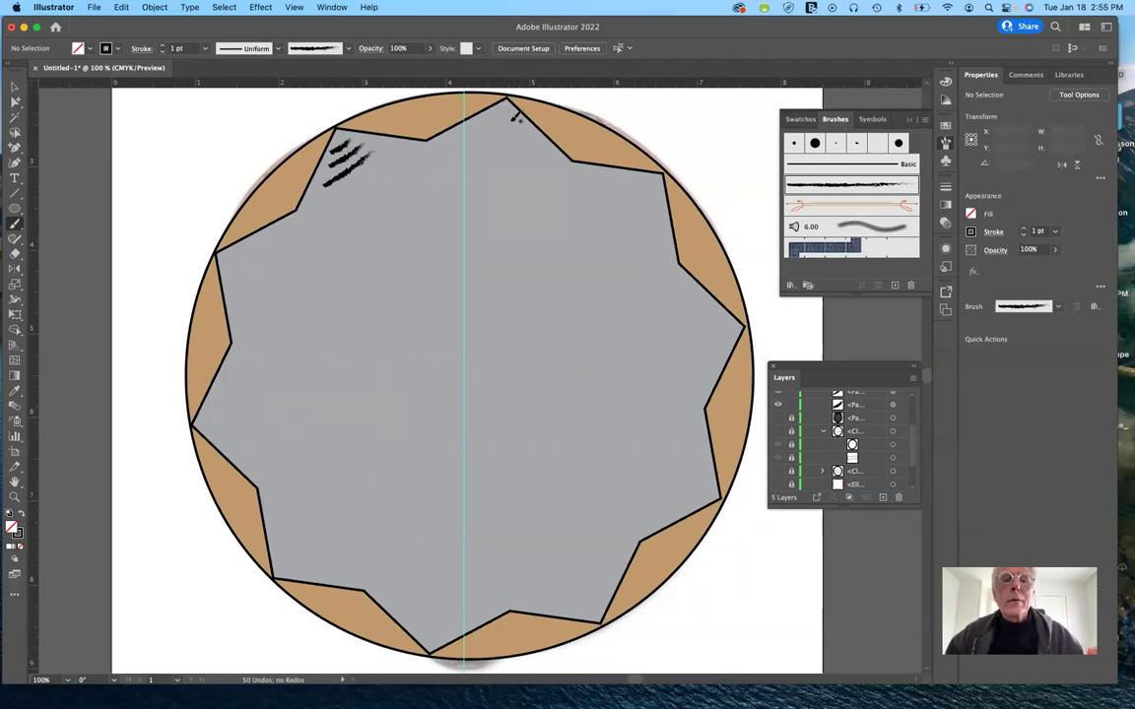
{"action": "left_click_drag", "start_coordinate": [493, 111], "coordinate": [516, 125]}
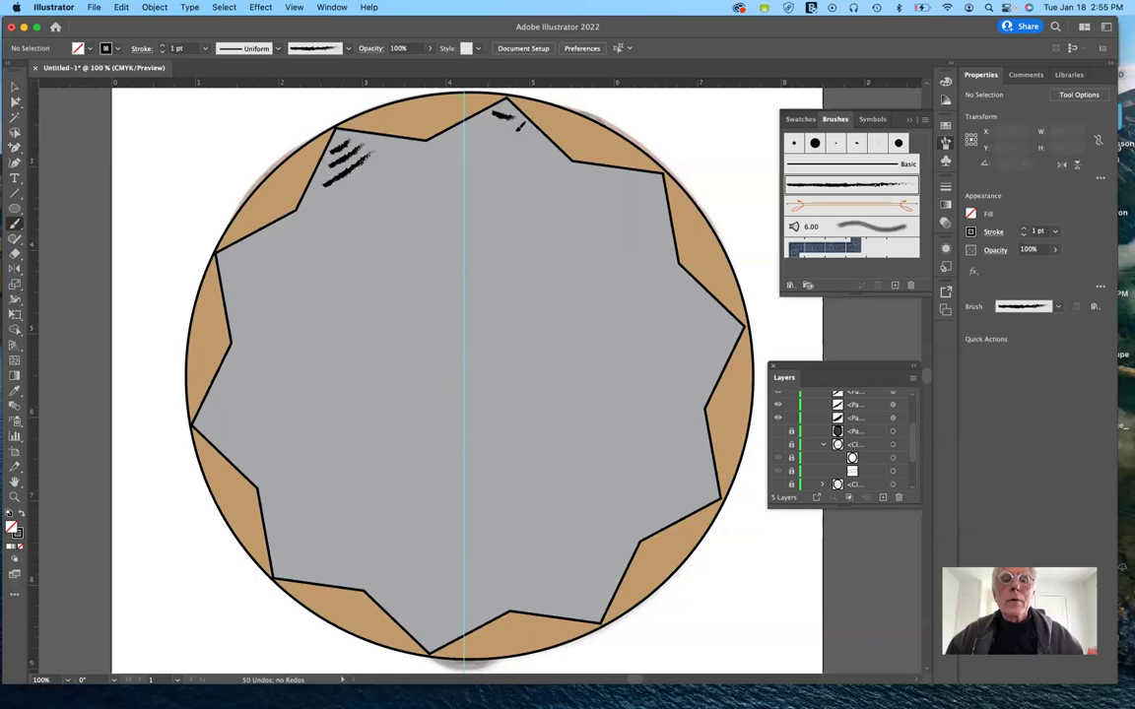
{"action": "left_click_drag", "start_coordinate": [498, 121], "coordinate": [535, 150]}
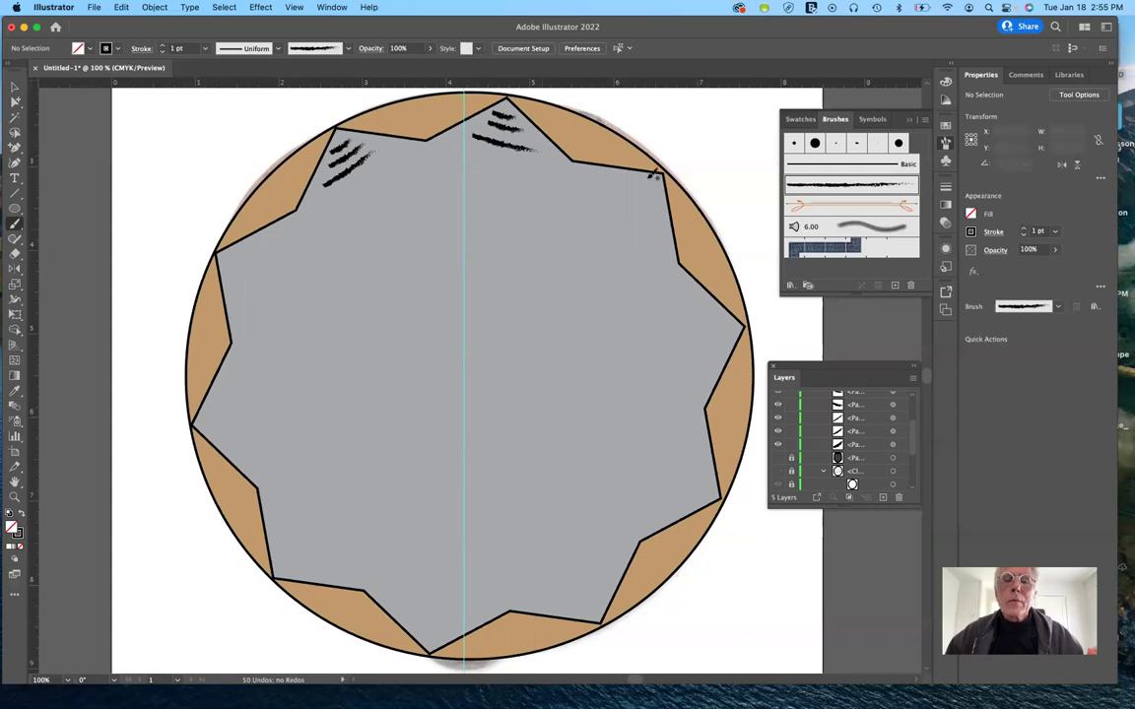
{"action": "mouse_move", "coordinate": [638, 177]}
{"action": "left_mouse_down"}
{"action": "mouse_move", "coordinate": [658, 204]}
{"action": "mouse_move", "coordinate": [628, 189]}
{"action": "left_mouse_up"}
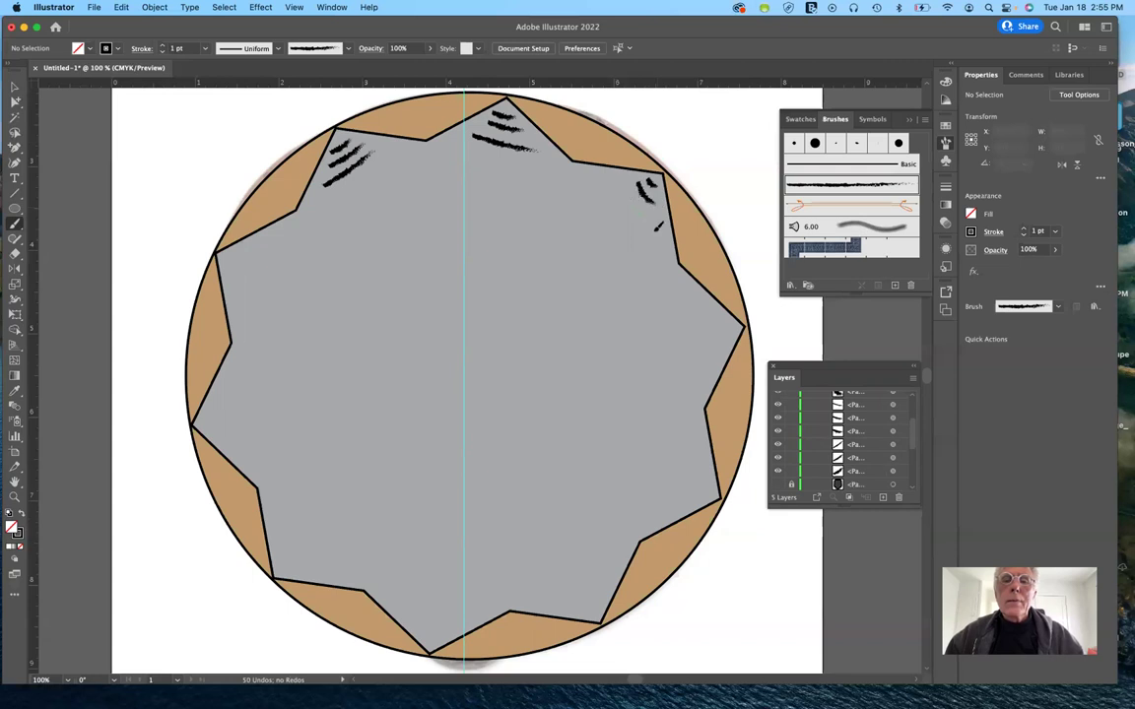
{"action": "left_click_drag", "start_coordinate": [618, 183], "coordinate": [653, 225]}
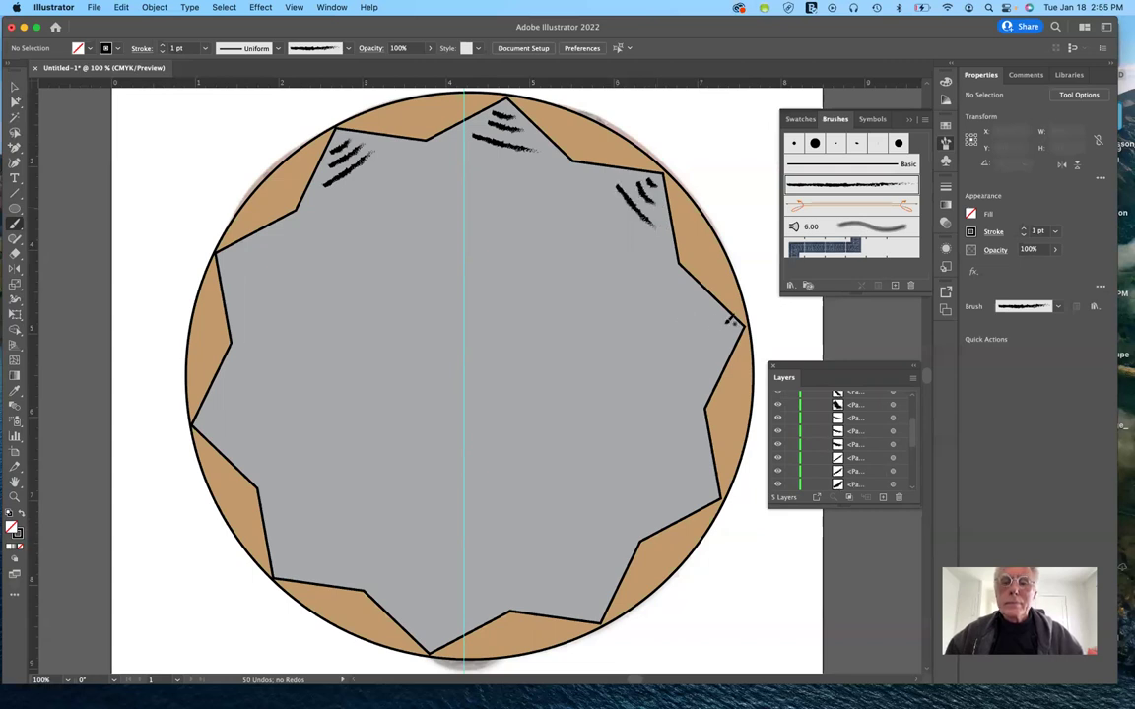
{"action": "left_click_drag", "start_coordinate": [722, 323], "coordinate": [728, 337]}
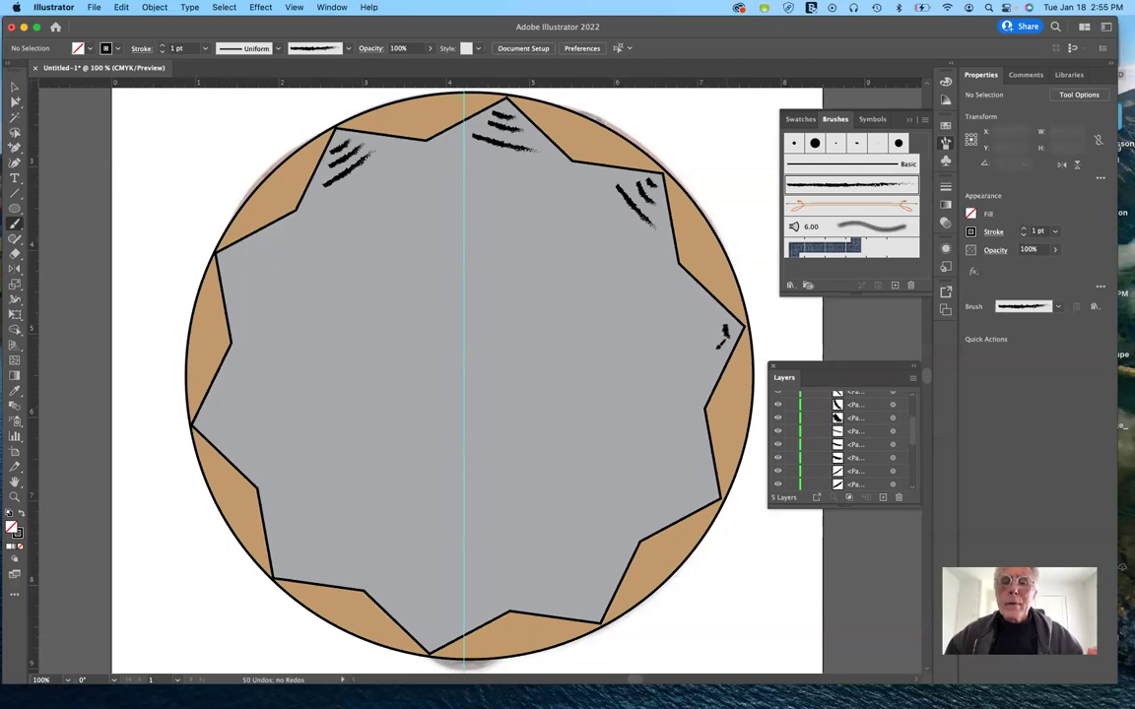
{"action": "mouse_move", "coordinate": [708, 315]}
{"action": "left_mouse_down"}
{"action": "mouse_move", "coordinate": [716, 345]}
{"action": "mouse_move", "coordinate": [701, 370]}
{"action": "left_mouse_up"}
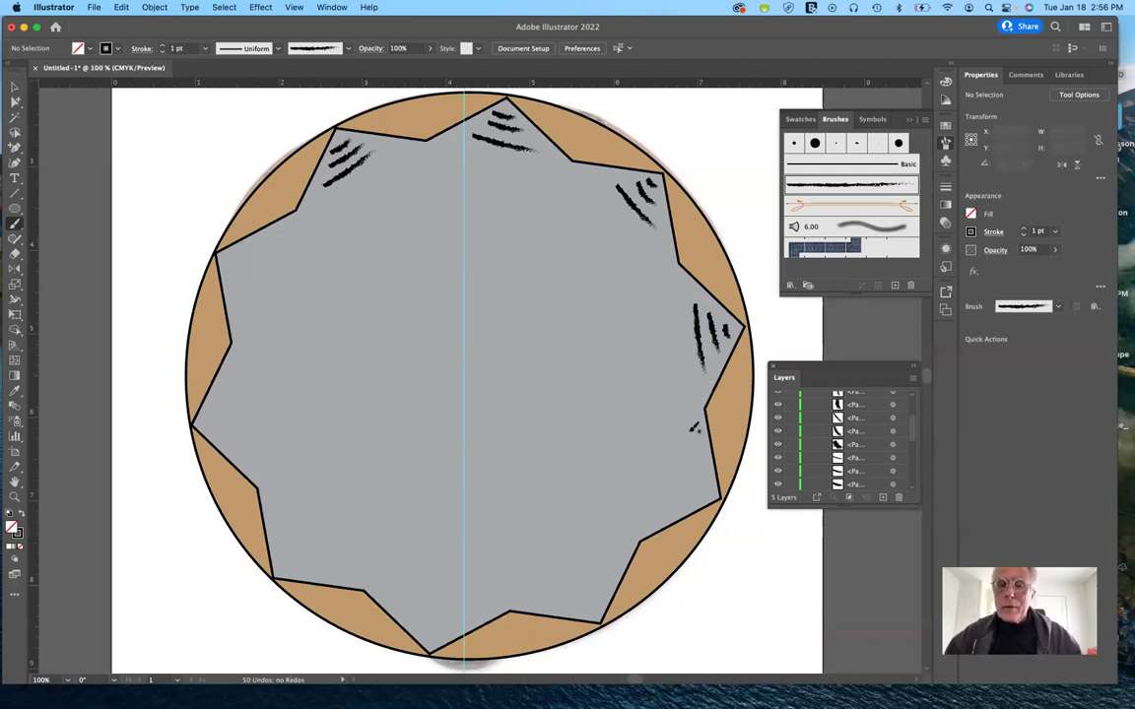
Show the red ring and left eye again
{"action": "scroll", "coordinate": [813, 454], "scroll_direction": "up", "scroll_amount": 5}
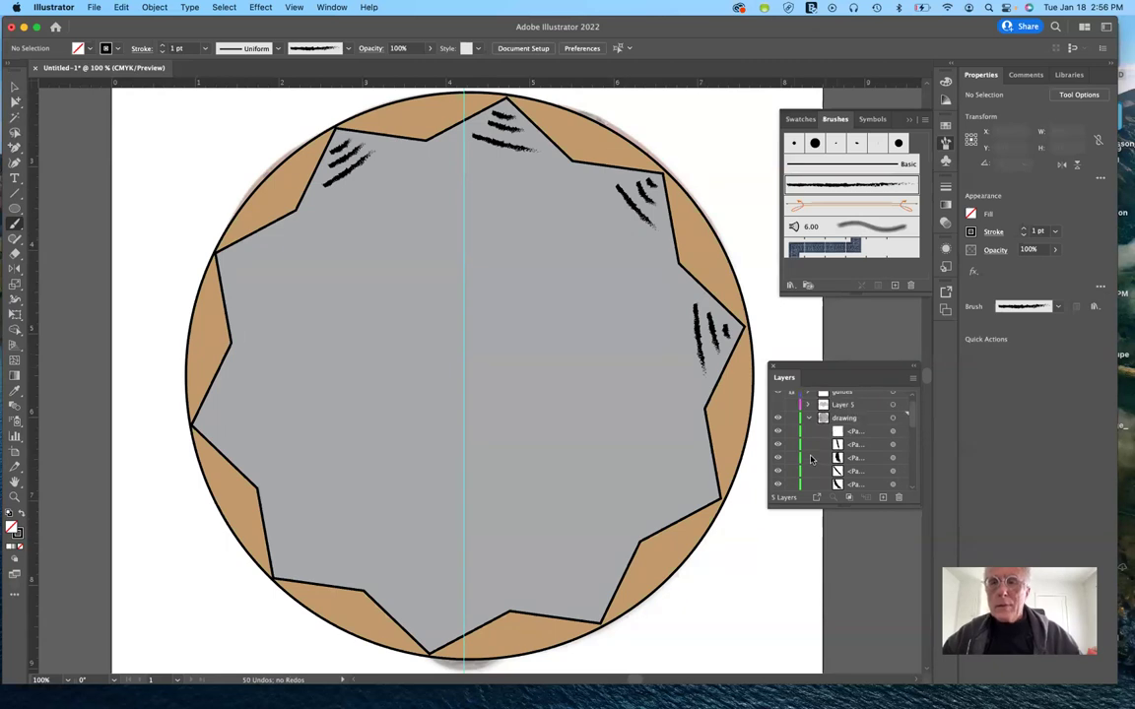
{"action": "scroll", "coordinate": [812, 454], "scroll_direction": "up", "scroll_amount": 1}
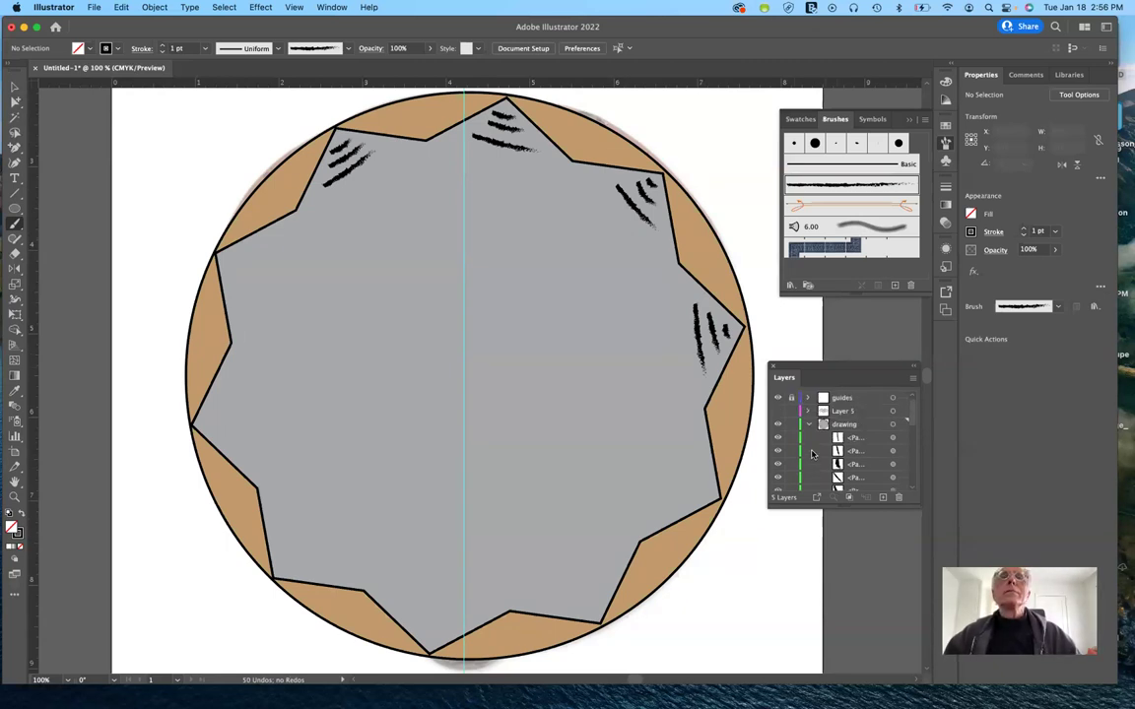
{"action": "scroll", "coordinate": [783, 454], "scroll_direction": "down", "scroll_amount": 6}
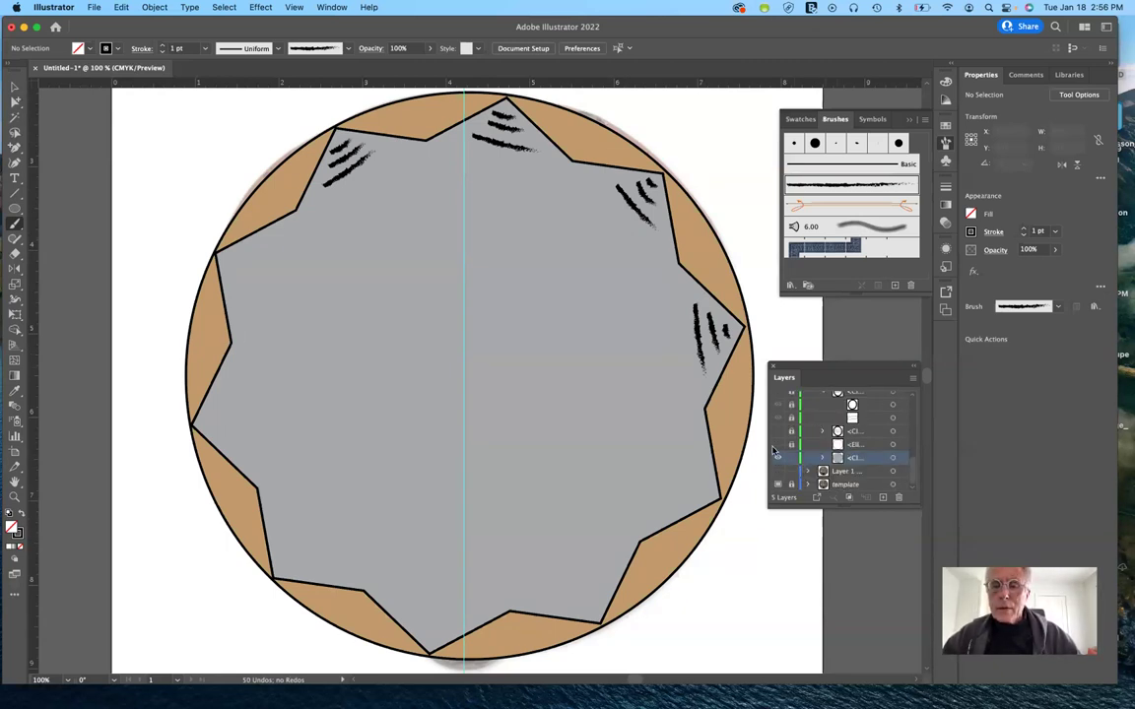
{"action": "left_click", "coordinate": [777, 445]}
{"action": "left_click", "coordinate": [779, 417]}
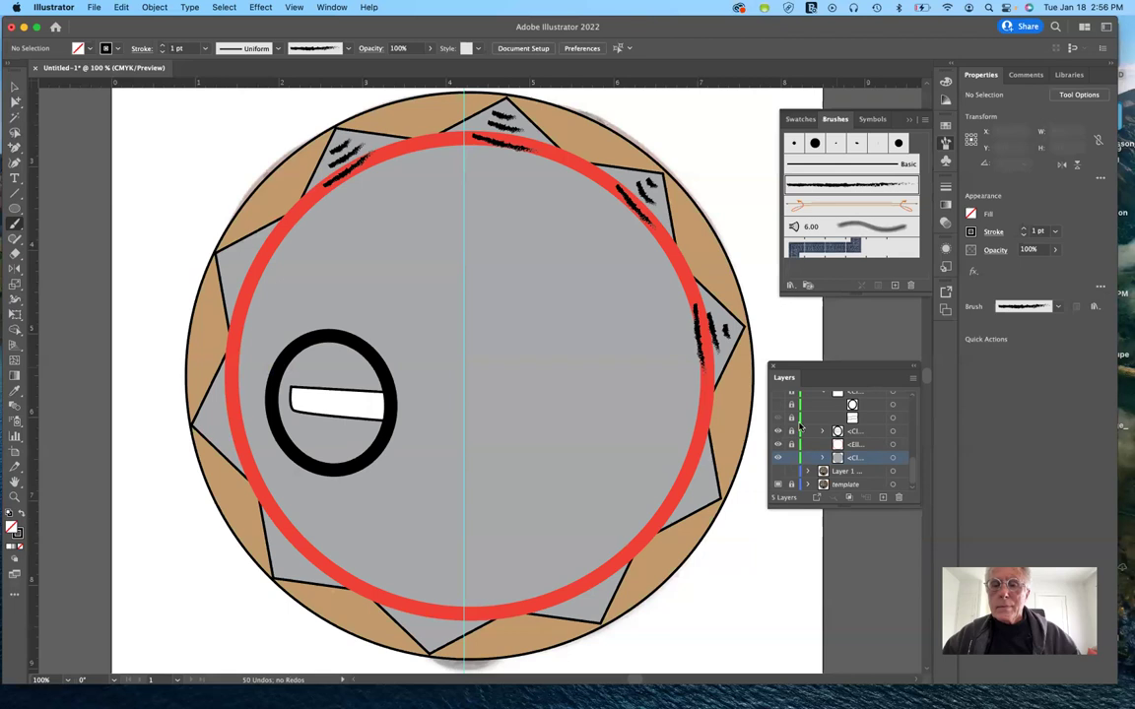
Show the dark mouth and the right eye's white bar and black ring again
{"action": "scroll", "coordinate": [783, 428], "scroll_direction": "up", "scroll_amount": 1}
{"action": "scroll", "coordinate": [783, 440], "scroll_direction": "up", "scroll_amount": 2}
{"action": "left_click", "coordinate": [778, 445]}
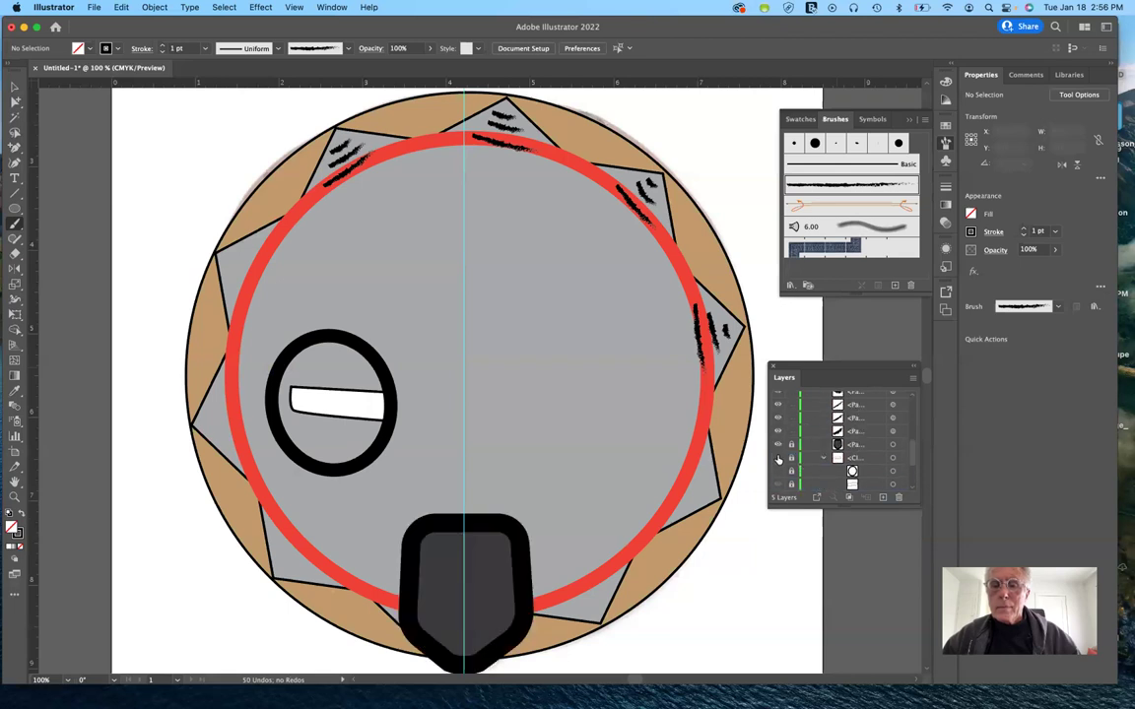
{"action": "left_click", "coordinate": [778, 458]}
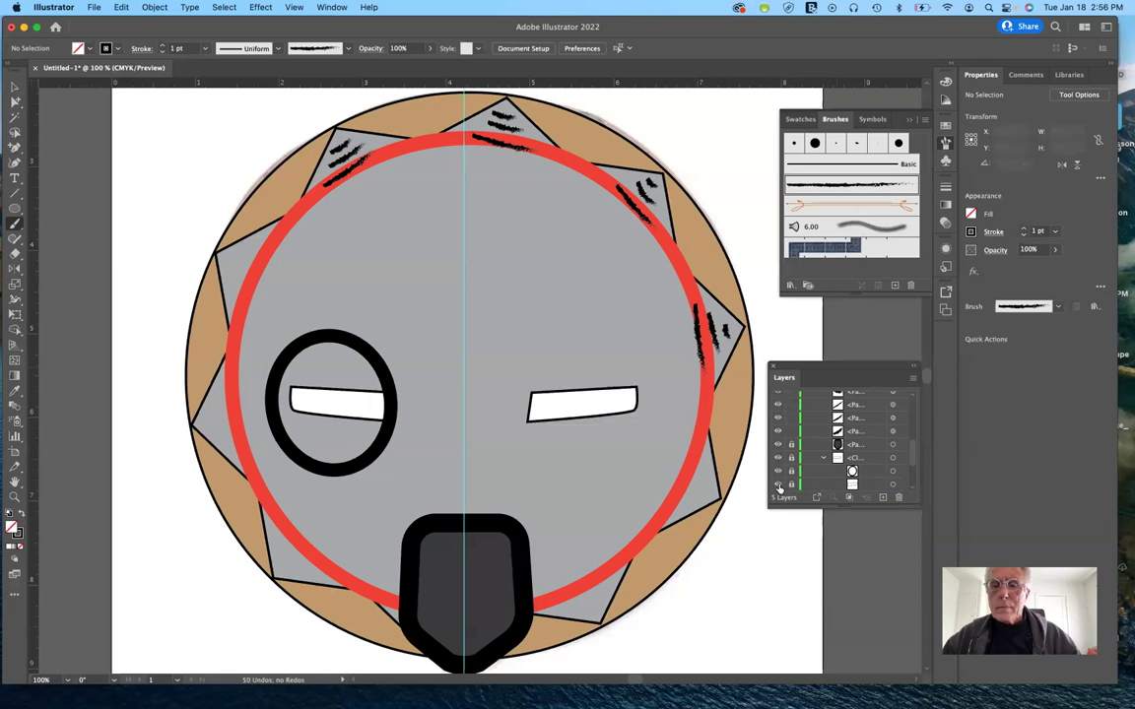
{"action": "left_click", "coordinate": [779, 471]}
{"action": "scroll", "coordinate": [793, 455], "scroll_direction": "down", "scroll_amount": 2}
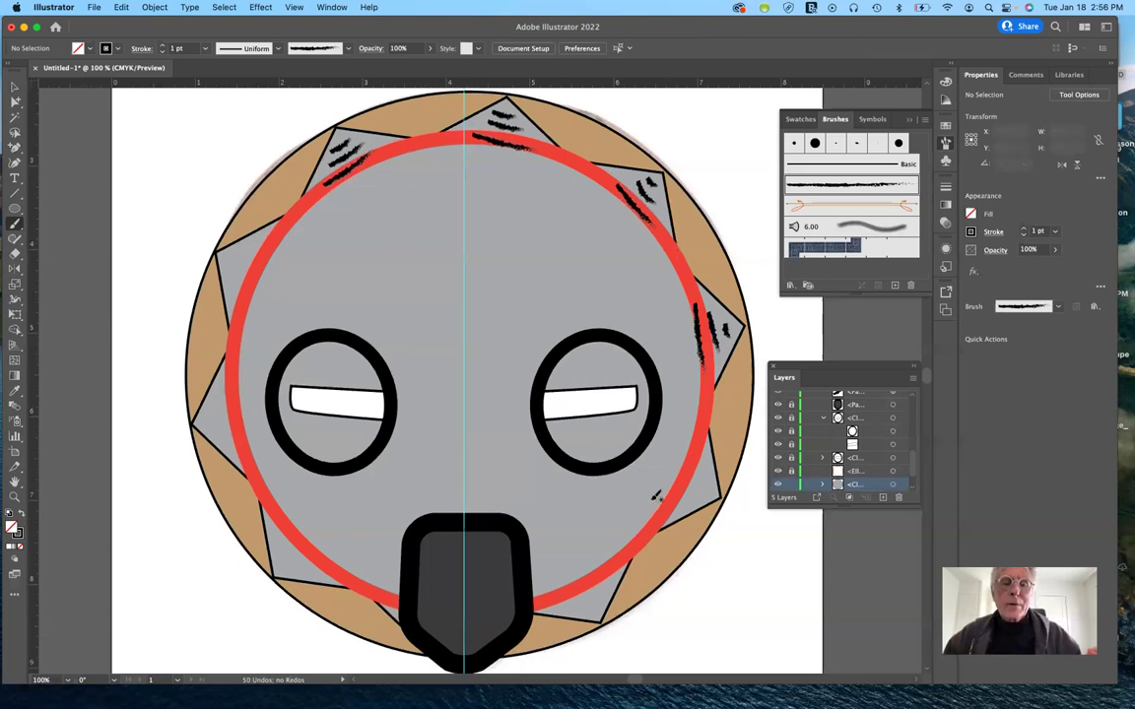
{"action": "scroll", "coordinate": [591, 444], "scroll_direction": "down", "scroll_amount": 2}
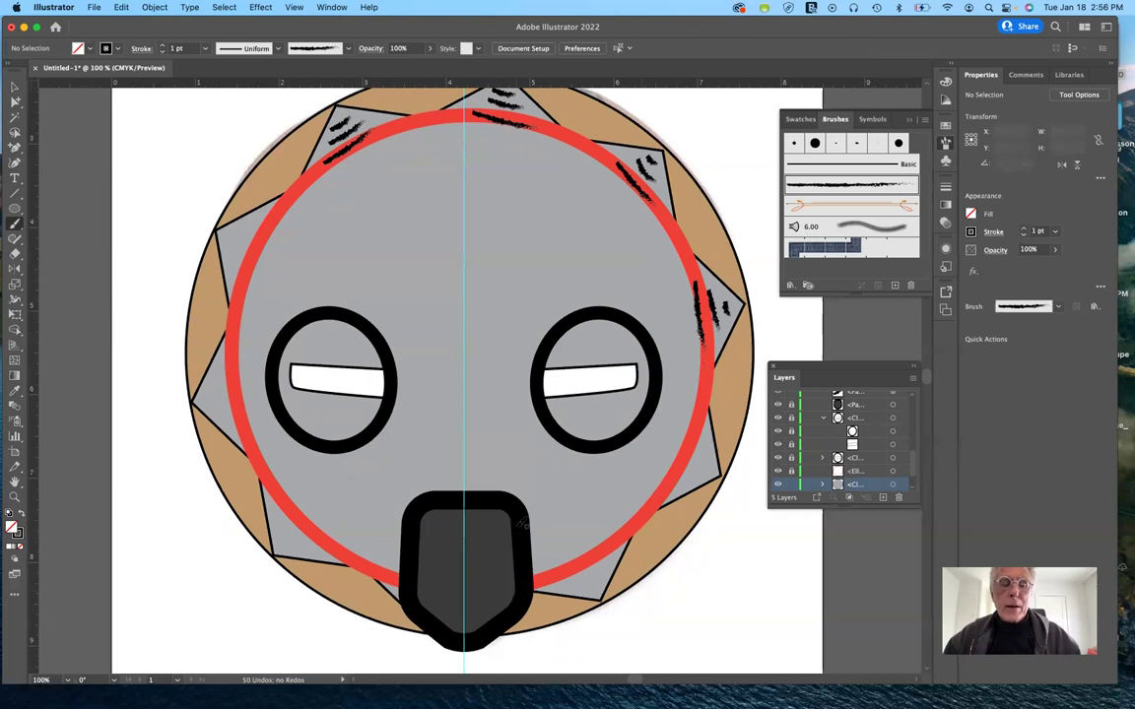
Apply the Charcoal - Feather brush to the dark mouth's outline, then deselect
{"action": "left_click", "coordinate": [16, 87]}
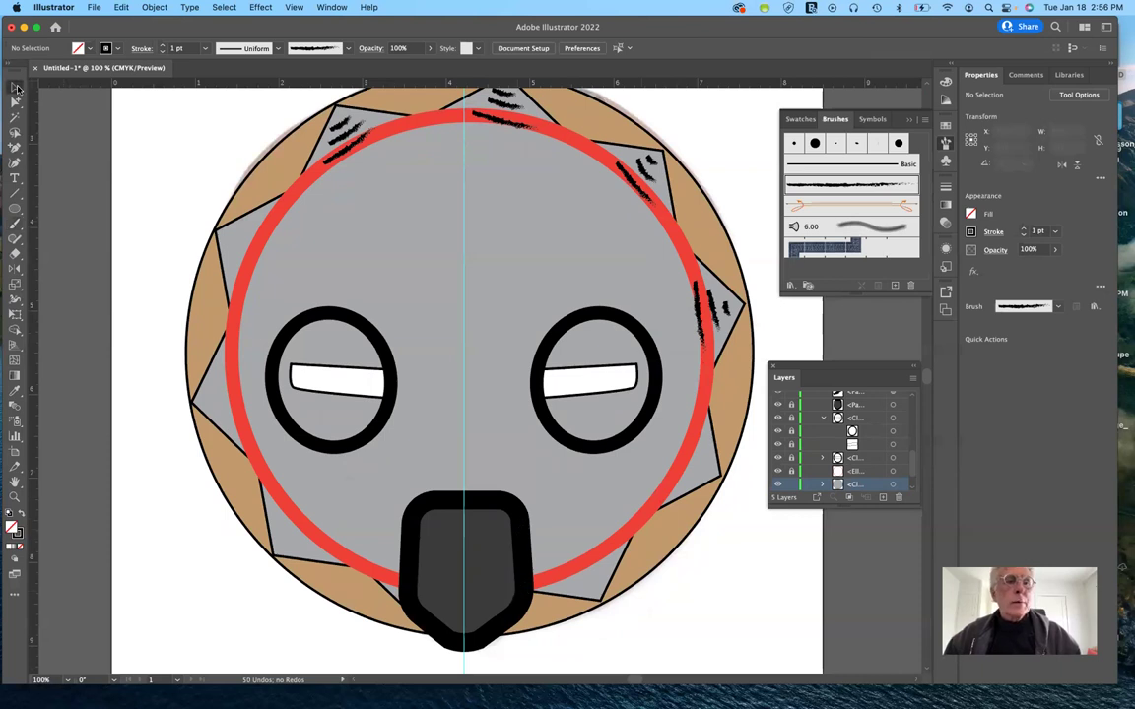
{"action": "left_click", "coordinate": [514, 523]}
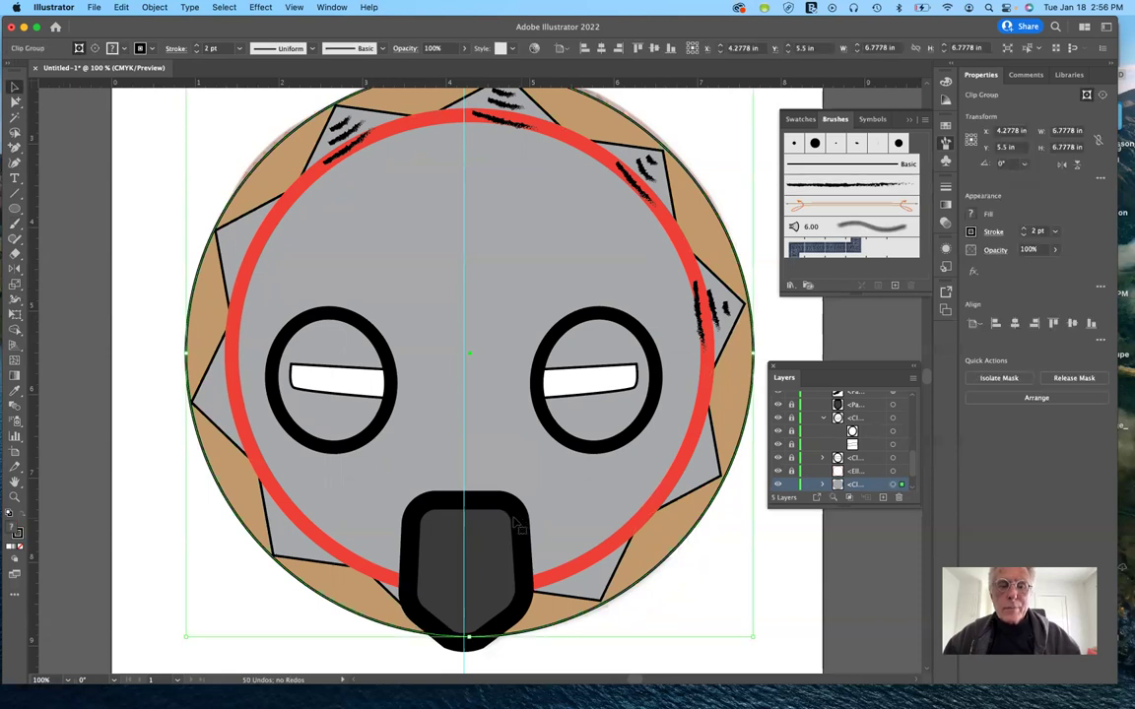
{"action": "scroll", "coordinate": [859, 448], "scroll_direction": "down", "scroll_amount": 2}
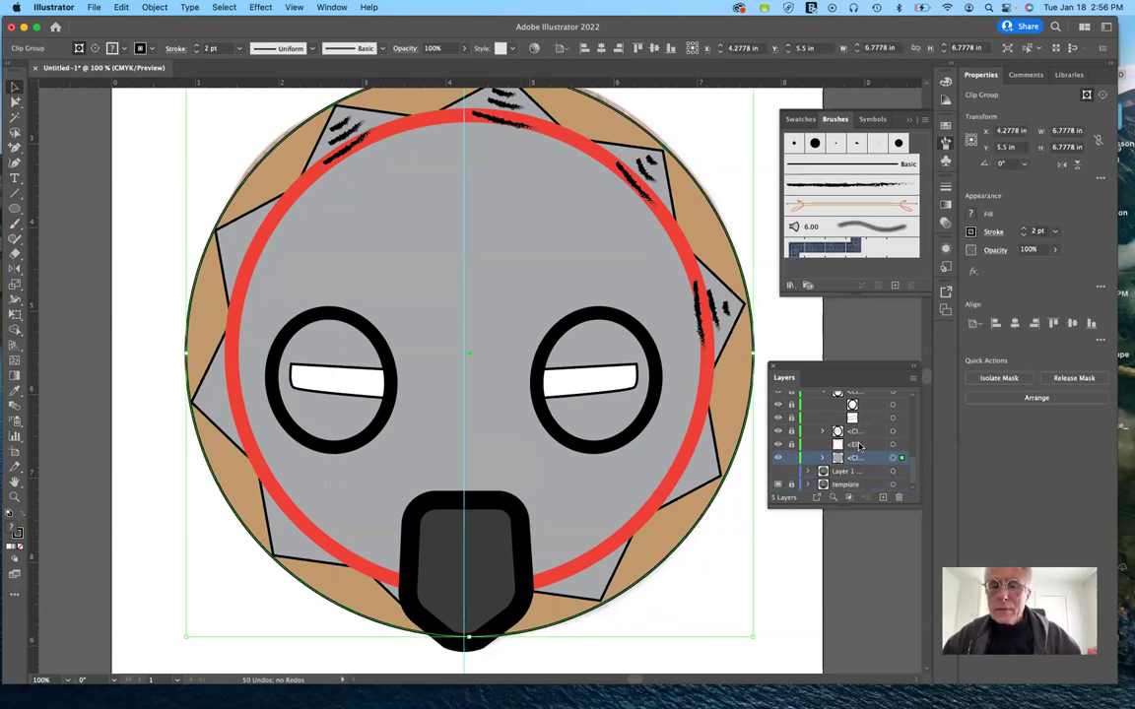
{"action": "left_click", "coordinate": [792, 459]}
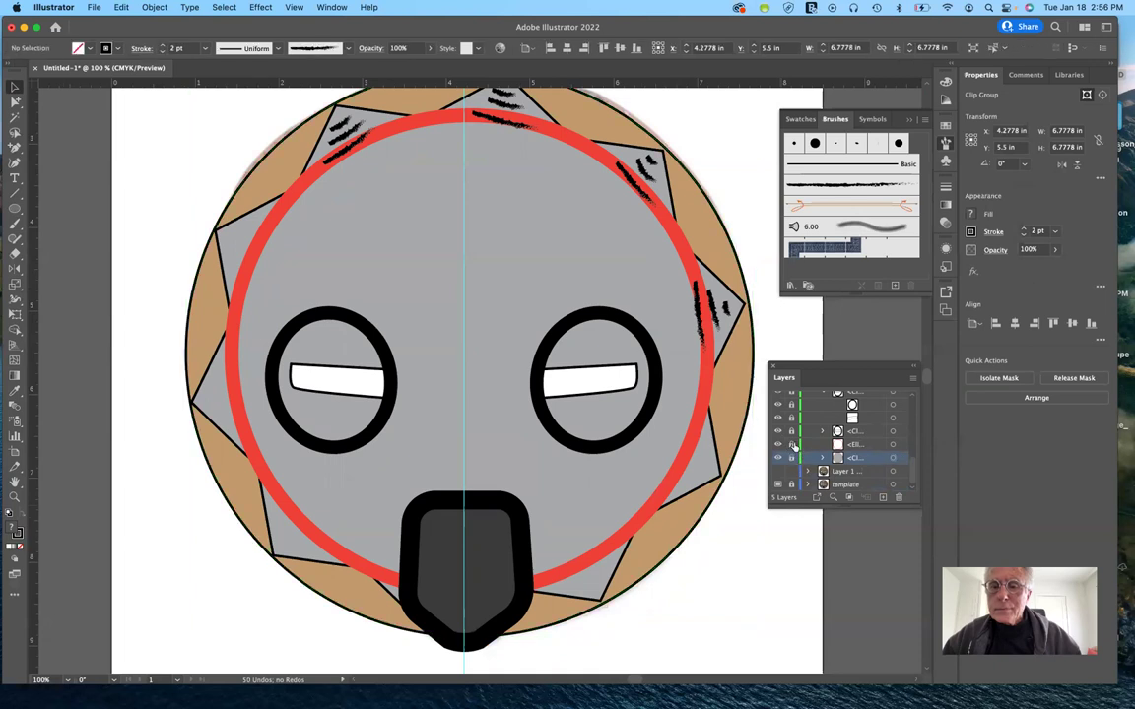
{"action": "scroll", "coordinate": [823, 441], "scroll_direction": "up", "scroll_amount": 1}
{"action": "scroll", "coordinate": [824, 442], "scroll_direction": "up", "scroll_amount": 3}
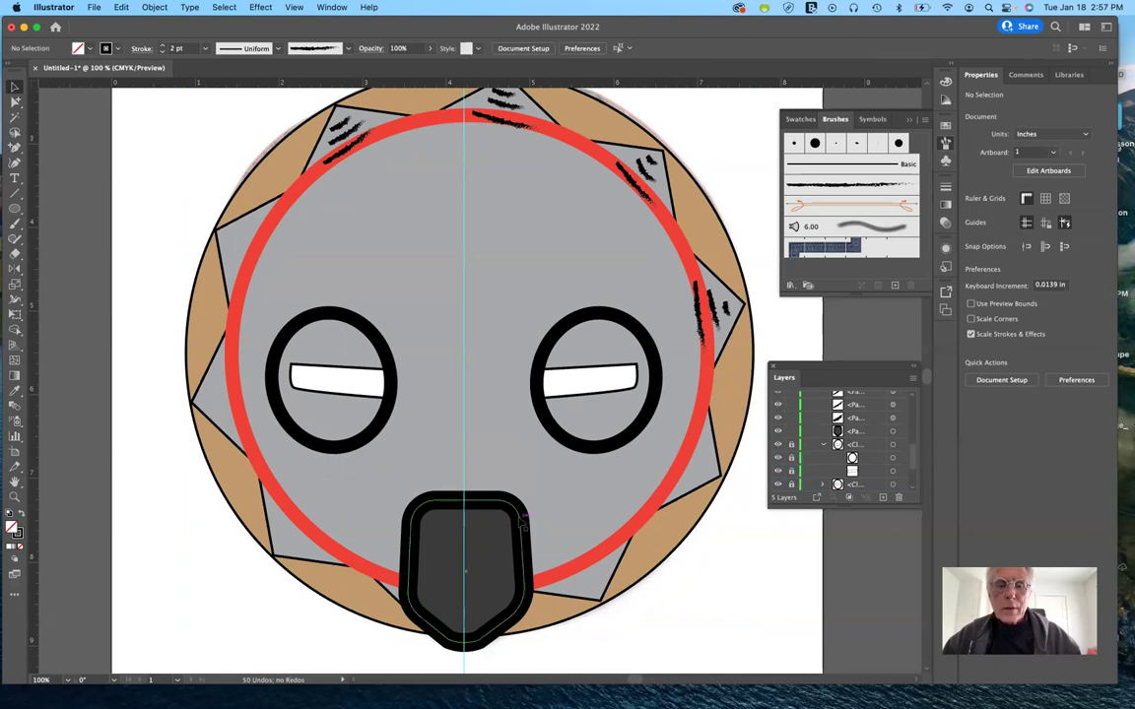
{"action": "left_click", "coordinate": [522, 516]}
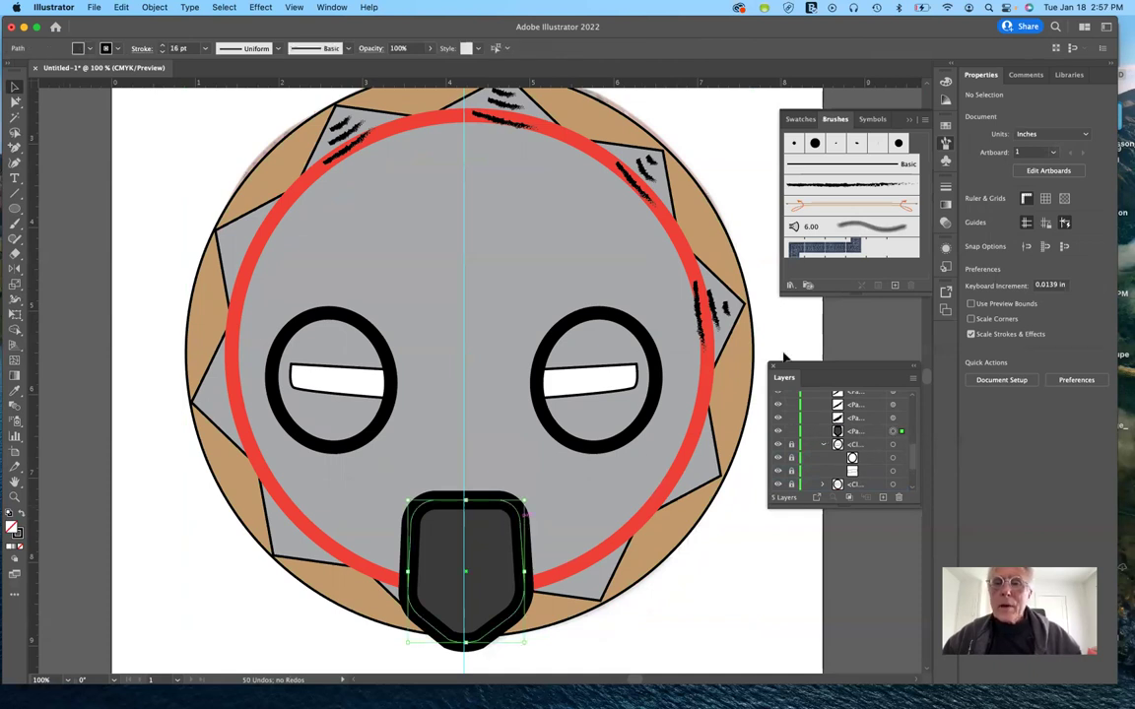
{"action": "left_click", "coordinate": [851, 185]}
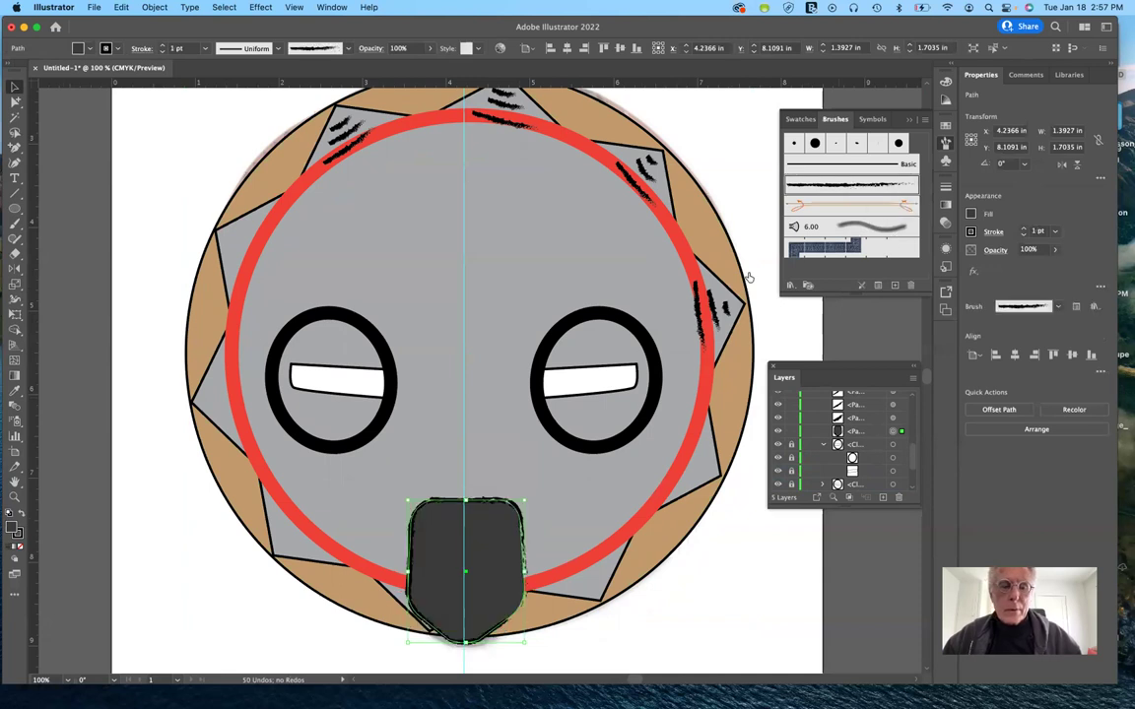
{"action": "left_click", "coordinate": [710, 616]}
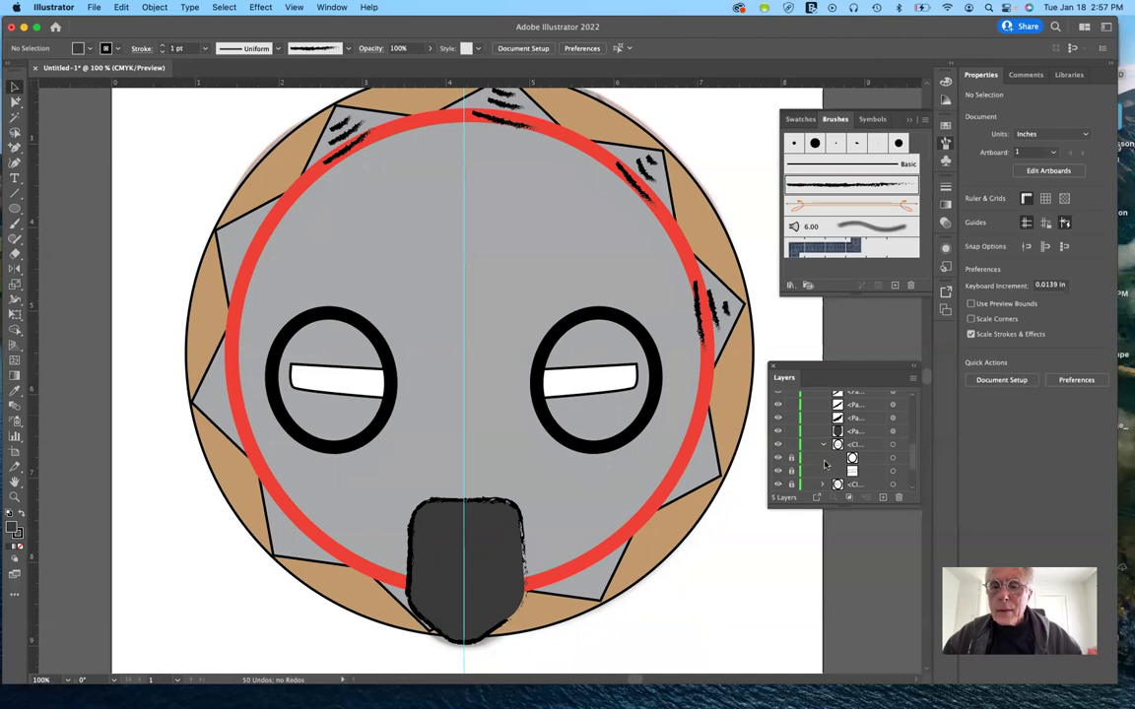
Lock a layer and fill the right eye's clip group with the brown swirl pattern
{"action": "scroll", "coordinate": [798, 461], "scroll_direction": "down", "scroll_amount": 2}
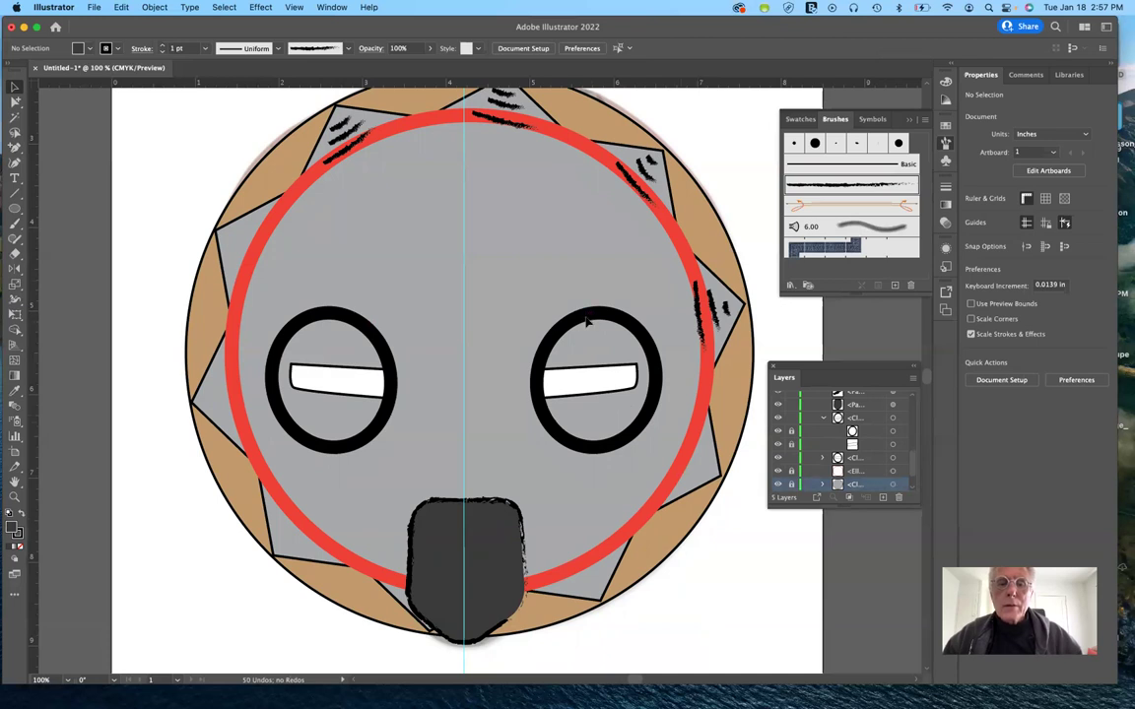
{"action": "left_click", "coordinate": [791, 433]}
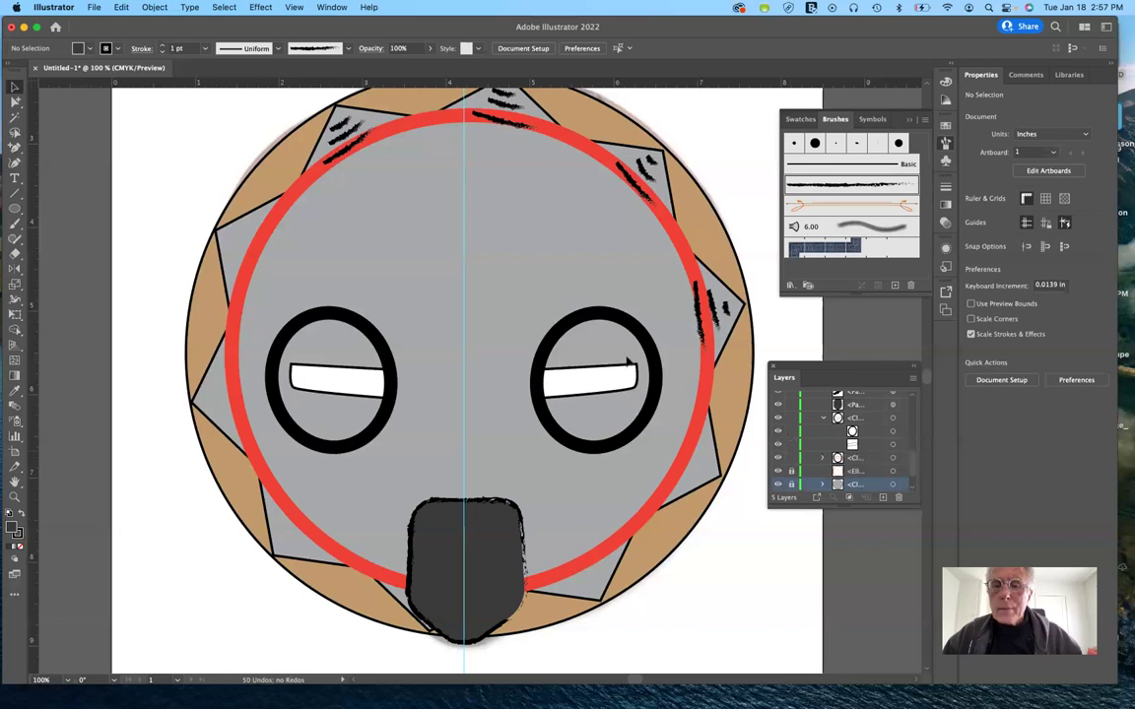
{"action": "left_click", "coordinate": [613, 316]}
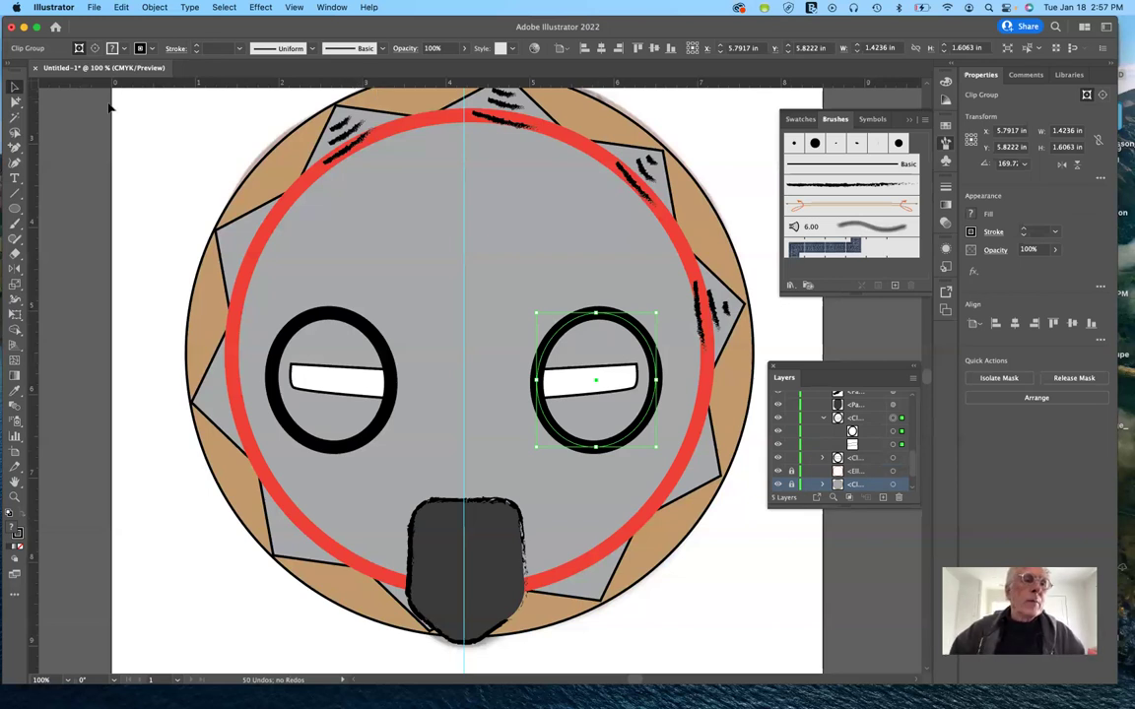
{"action": "left_click", "coordinate": [112, 49]}
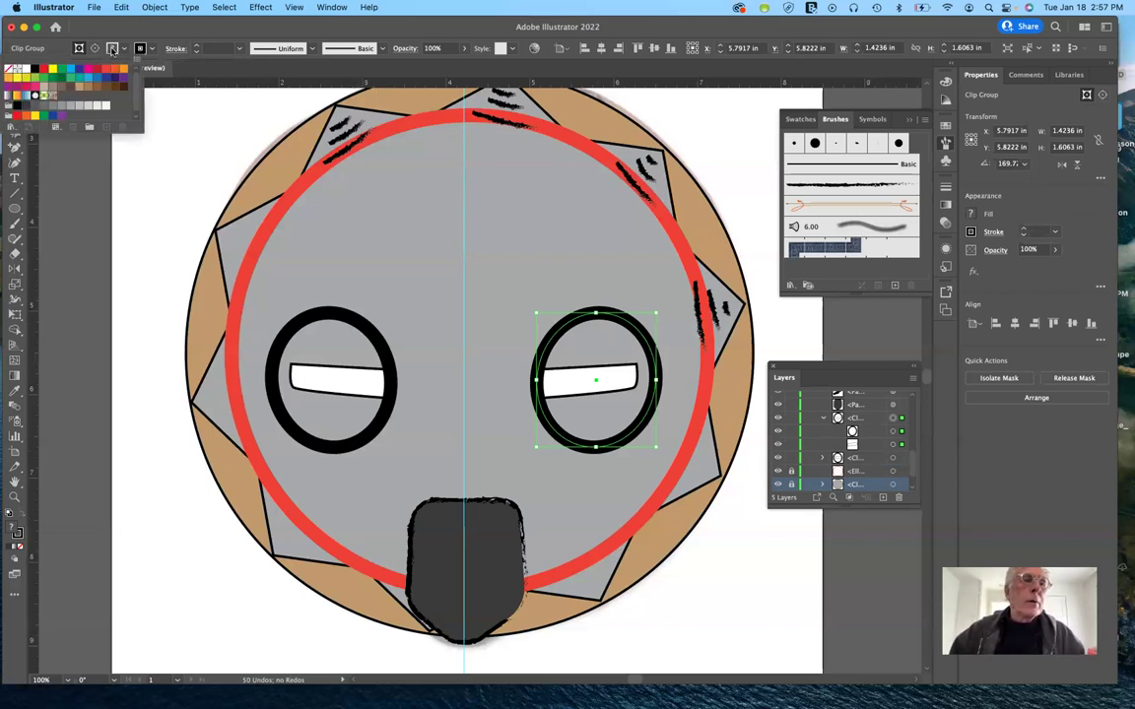
{"action": "left_click", "coordinate": [54, 96]}
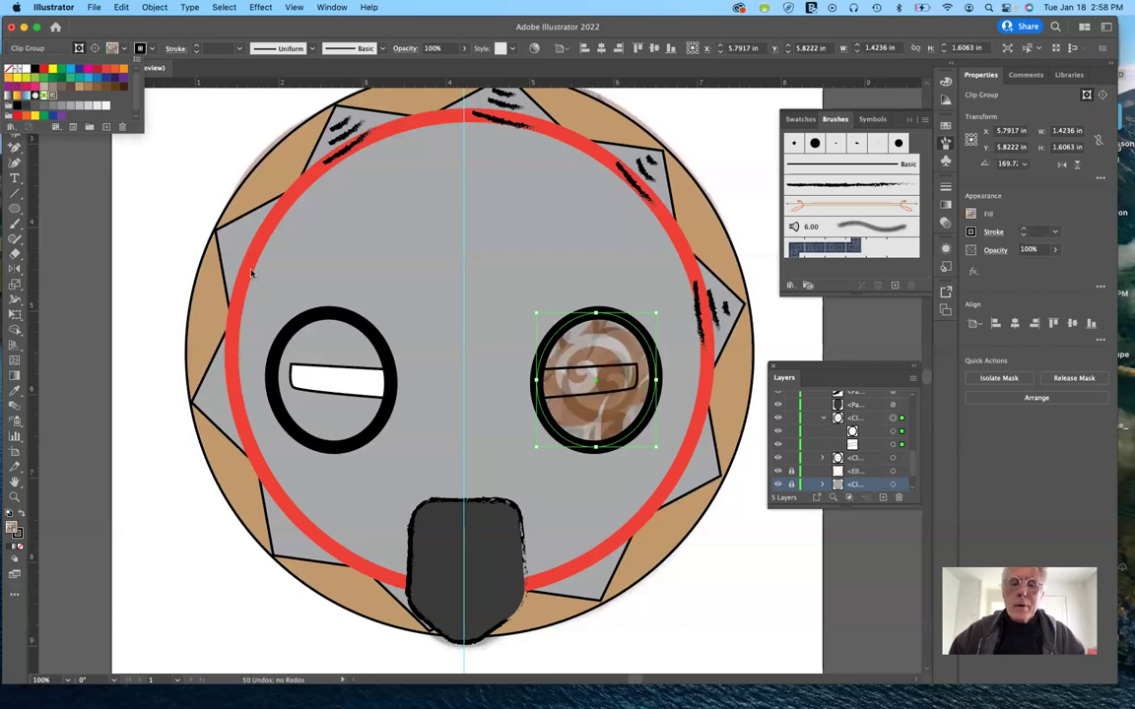
{"action": "left_click", "coordinate": [612, 371]}
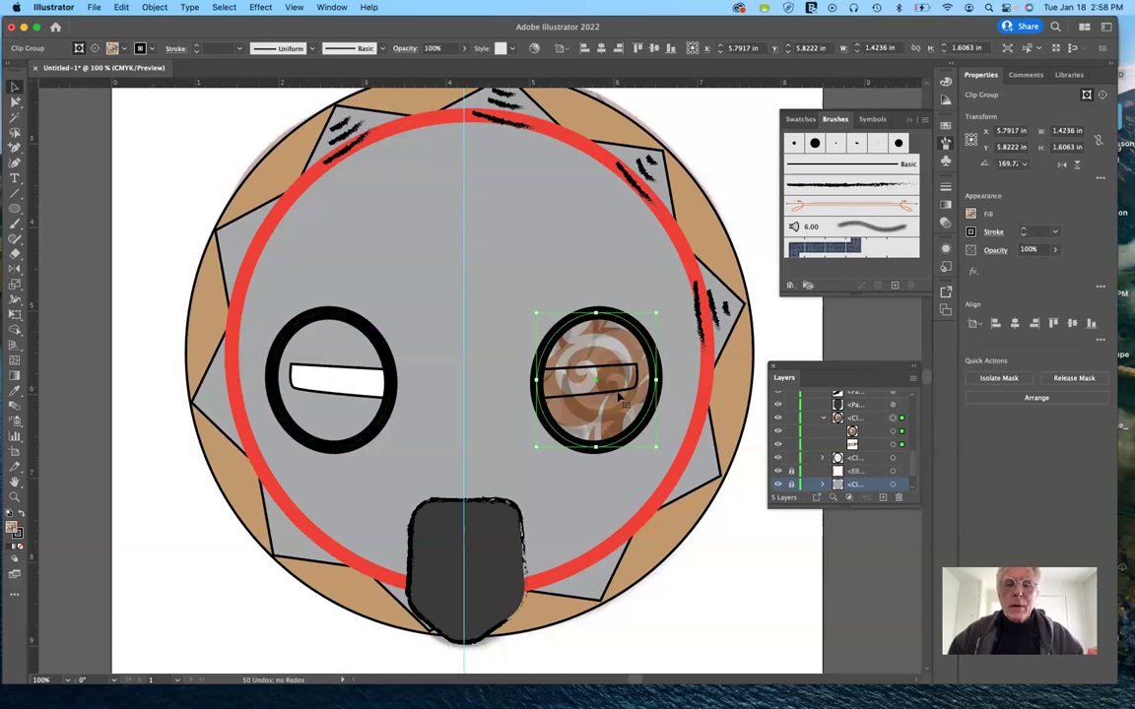
Move the eye's bar path above the iris image and back below, then deselect
{"action": "left_click", "coordinate": [864, 444]}
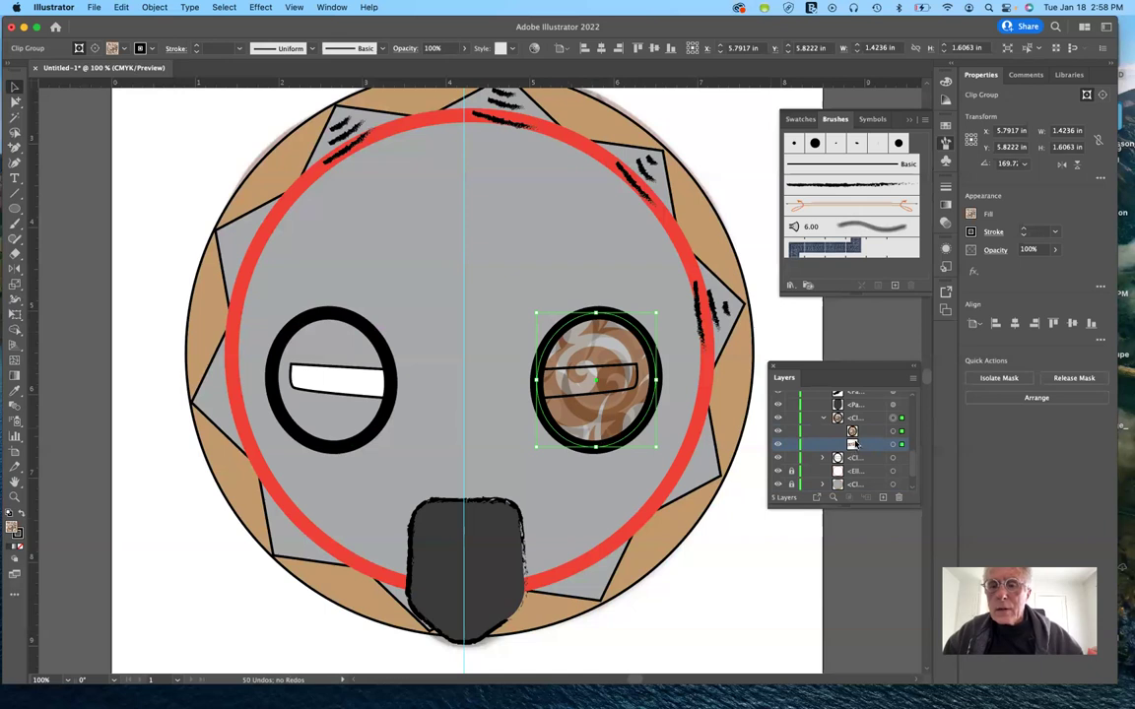
{"action": "left_click_drag", "start_coordinate": [855, 446], "coordinate": [858, 430]}
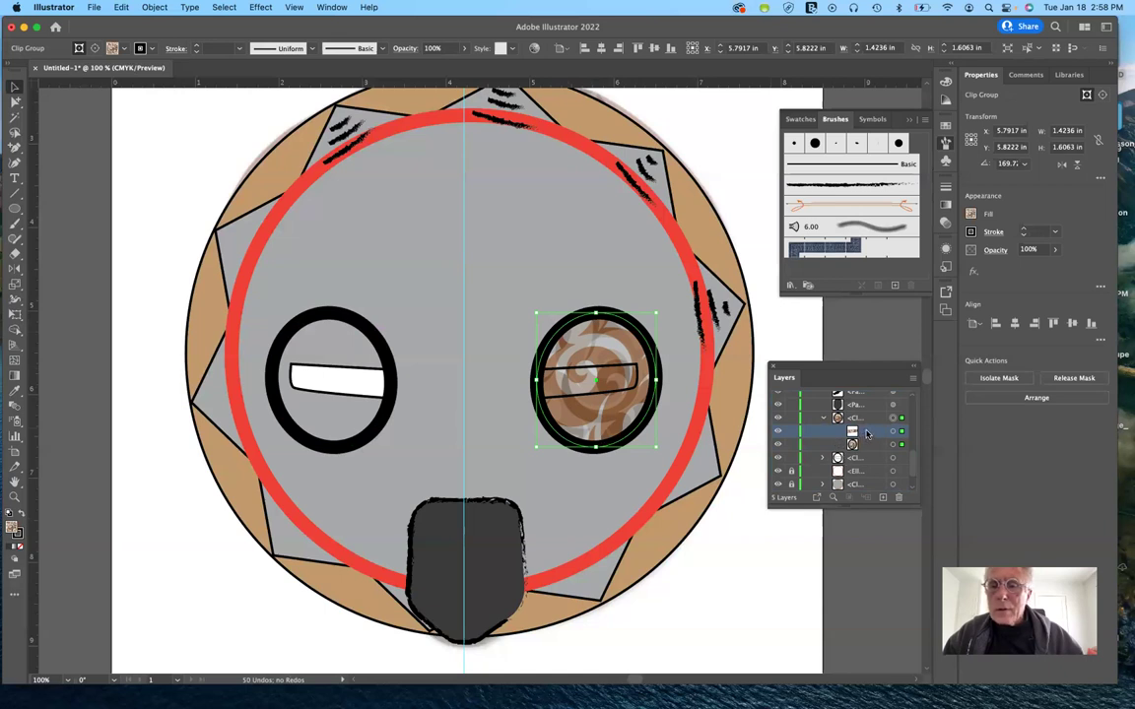
{"action": "left_click_drag", "start_coordinate": [852, 431], "coordinate": [855, 449]}
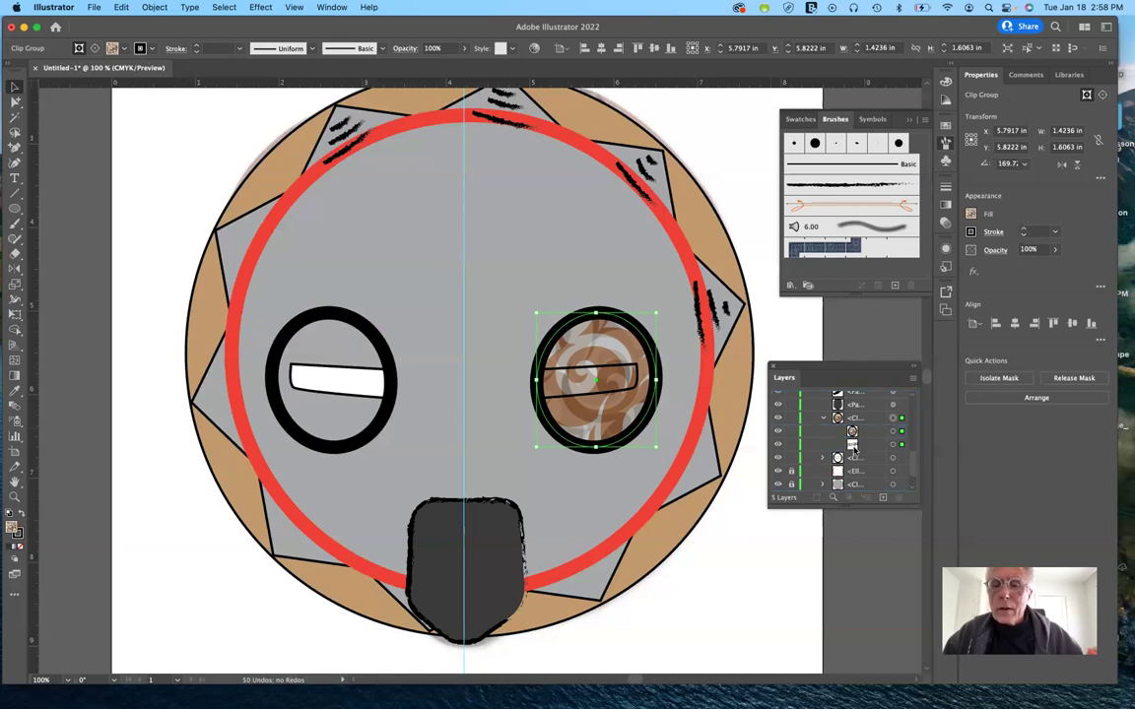
{"action": "left_click", "coordinate": [853, 447]}
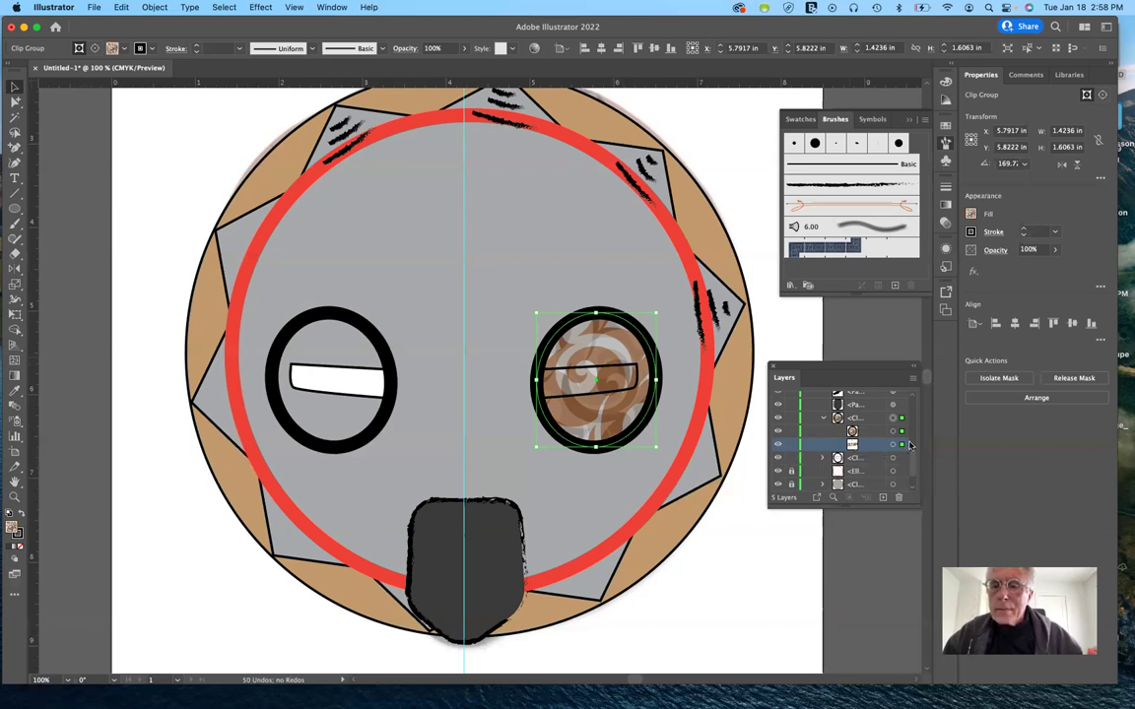
{"action": "scroll", "coordinate": [909, 446], "scroll_direction": "down", "scroll_amount": 5}
{"action": "scroll", "coordinate": [901, 444], "scroll_direction": "up", "scroll_amount": 5}
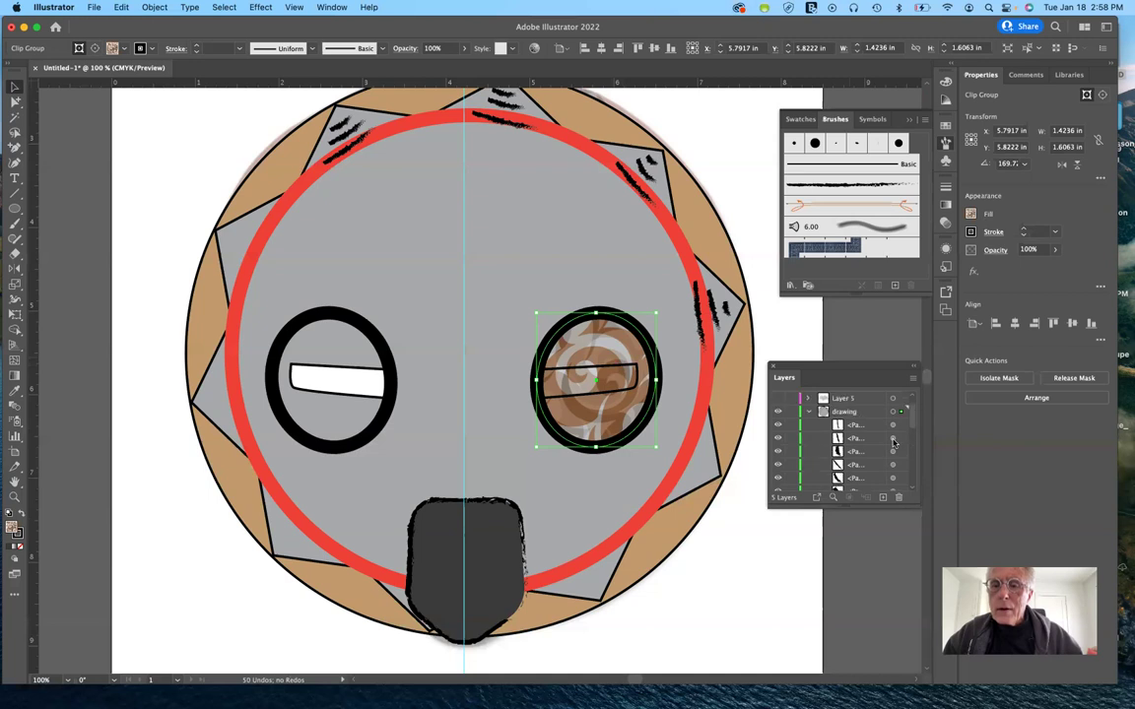
{"action": "scroll", "coordinate": [891, 440], "scroll_direction": "down", "scroll_amount": 1}
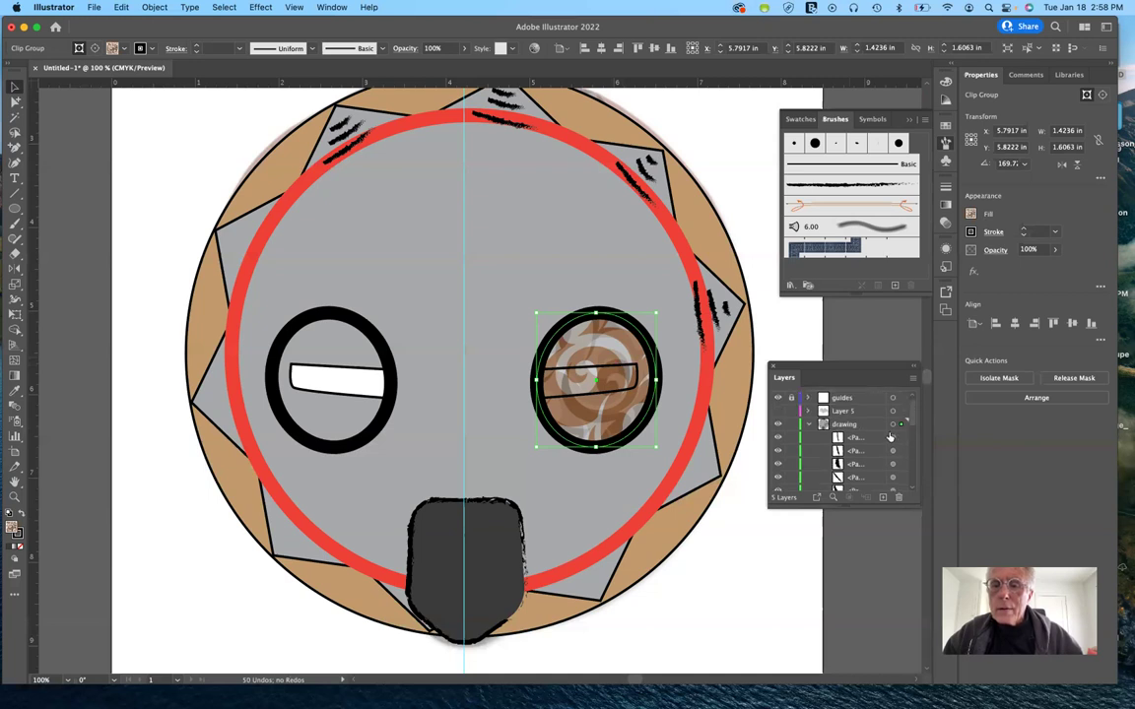
{"action": "scroll", "coordinate": [891, 437], "scroll_direction": "down", "scroll_amount": 3}
{"action": "scroll", "coordinate": [892, 437], "scroll_direction": "down", "scroll_amount": 4}
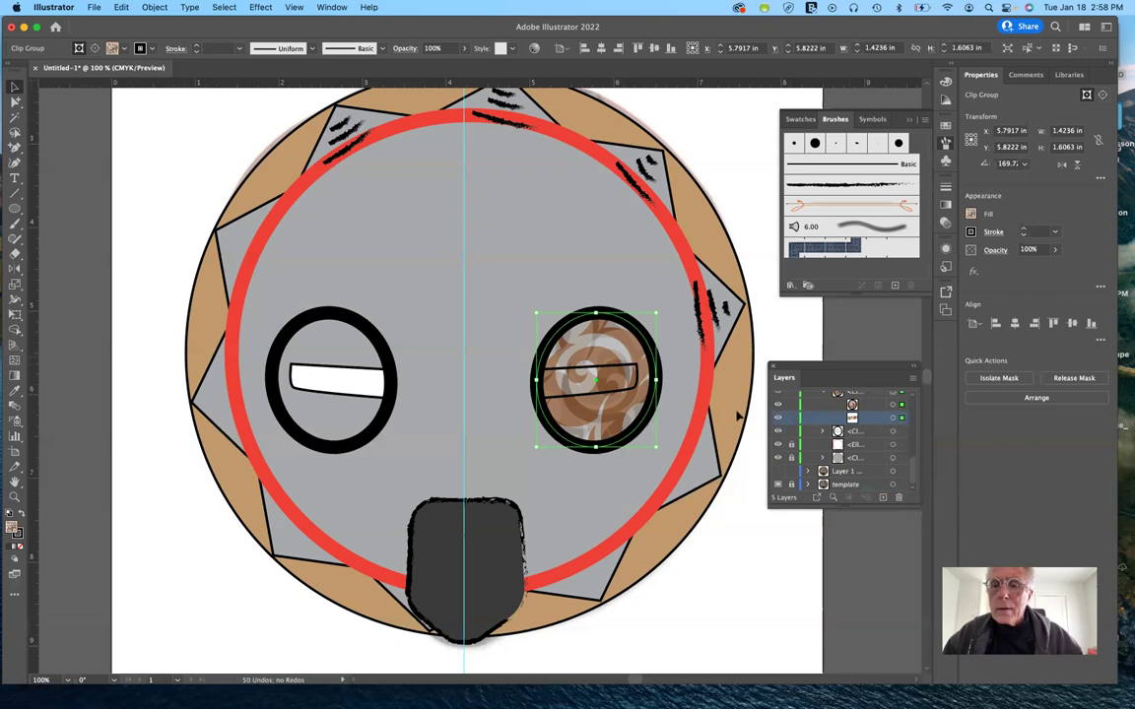
{"action": "key", "text": "super+shift+a"}
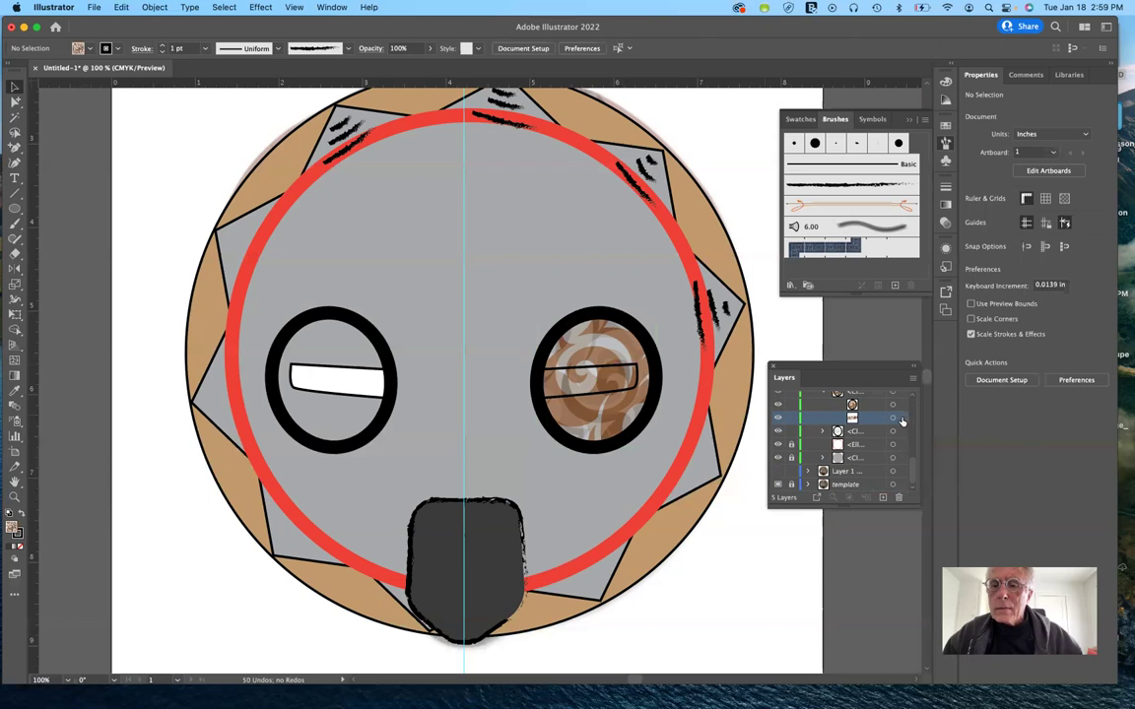
Fill the right eye's bar path with solid white and deselect it
{"action": "left_click", "coordinate": [898, 419]}
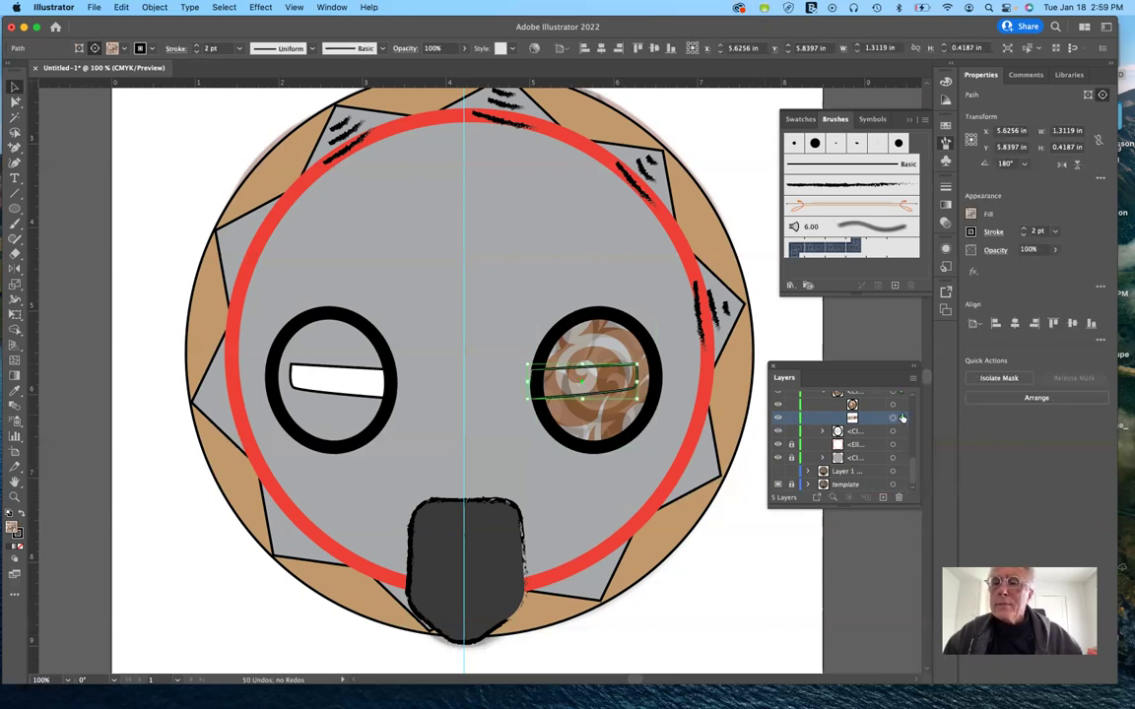
{"action": "left_click", "coordinate": [971, 214]}
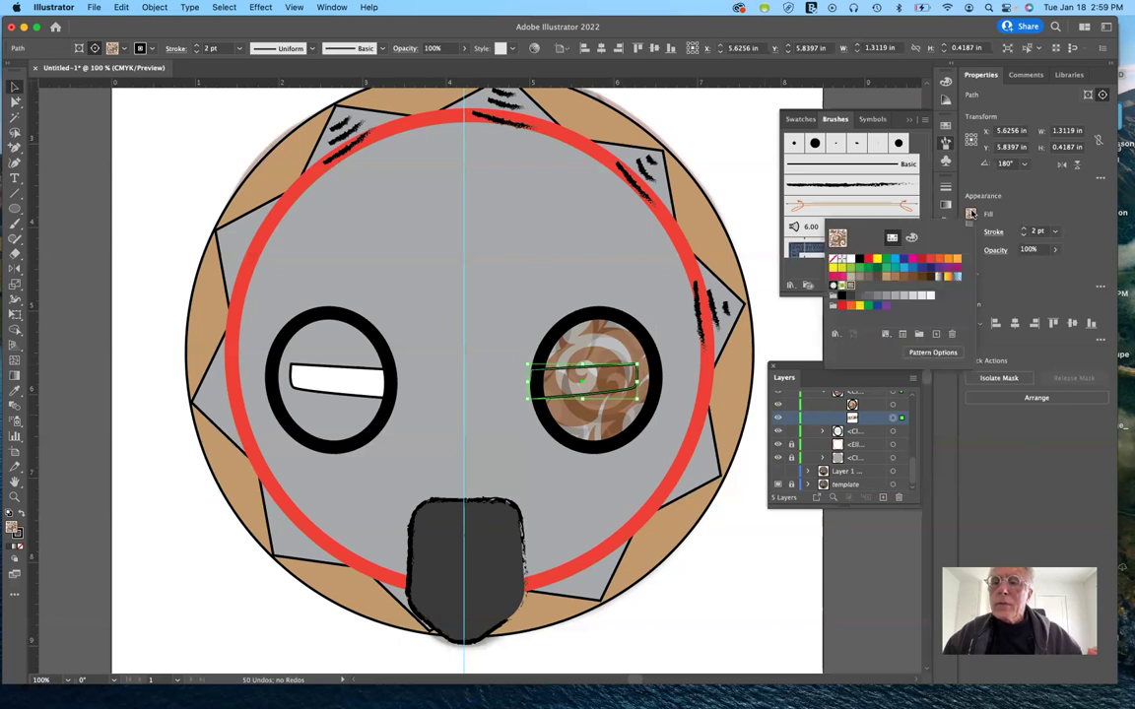
{"action": "left_click", "coordinate": [852, 261]}
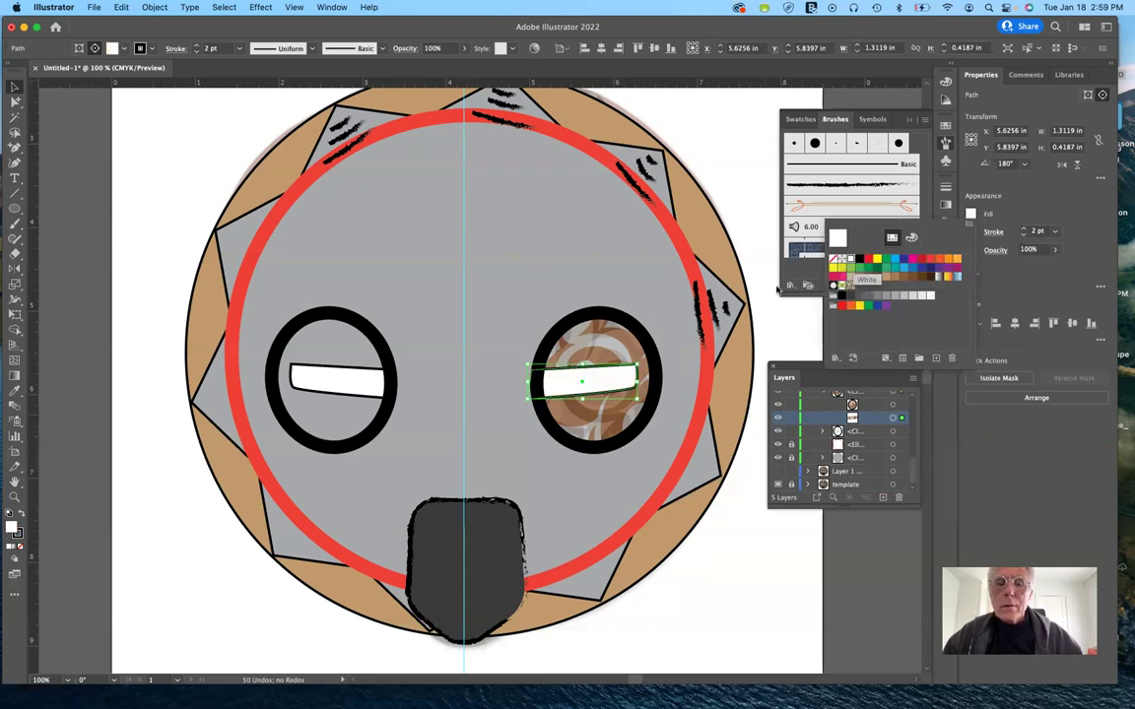
{"action": "left_click", "coordinate": [755, 531]}
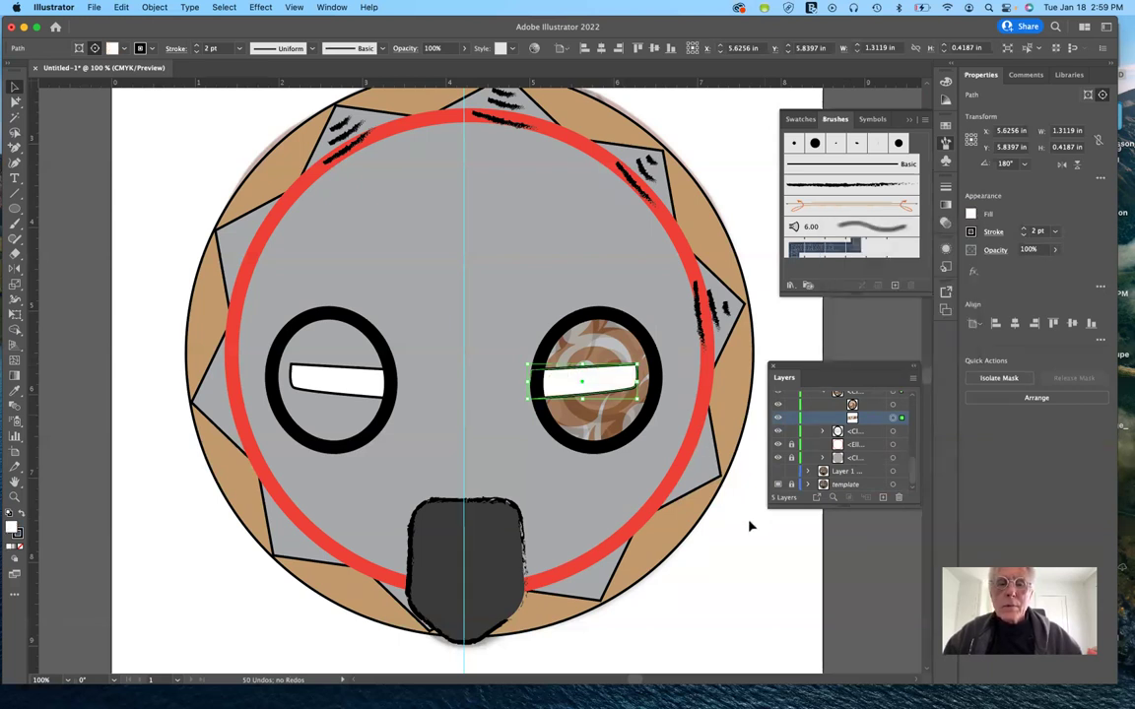
{"action": "left_click", "coordinate": [138, 183]}
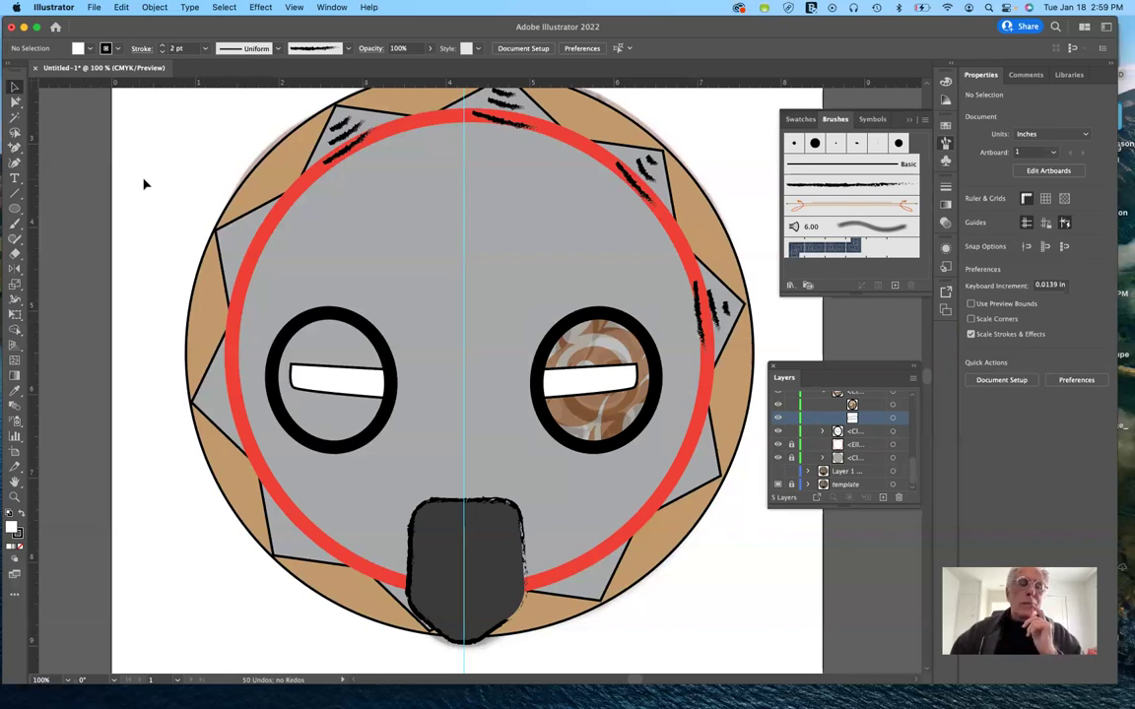
{"action": "scroll", "coordinate": [158, 186], "scroll_direction": "up", "scroll_amount": 1}
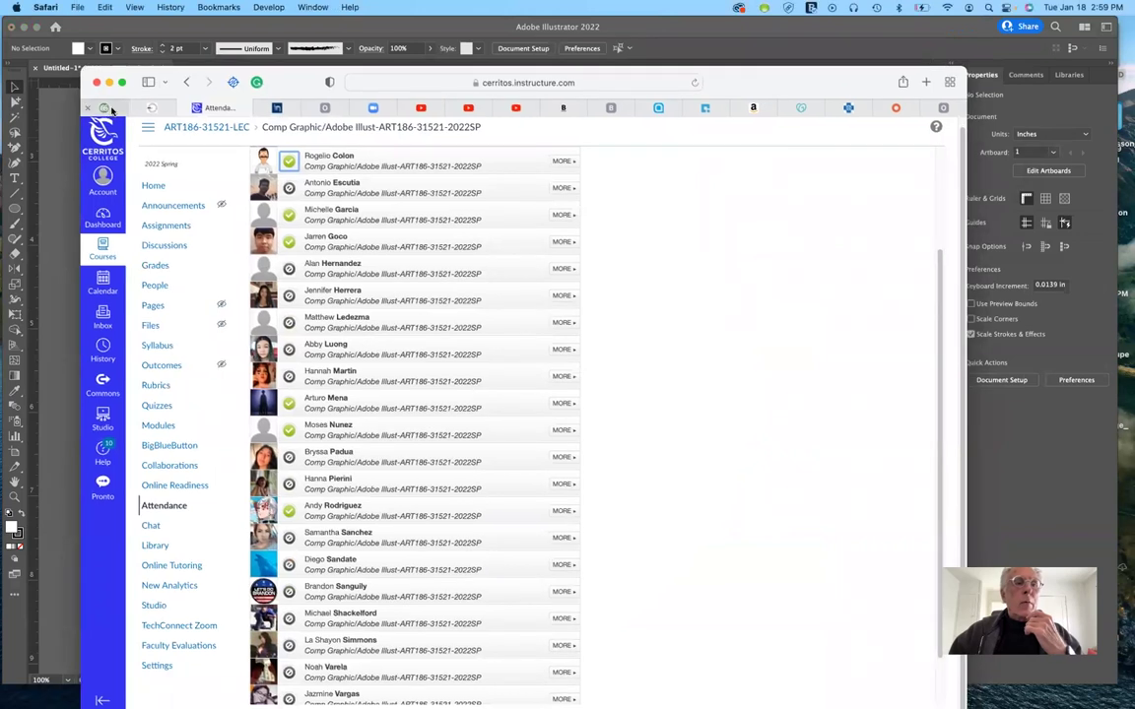
Switch Safari to the kmart66.com instructor webpage tab showing the mask slideshow
{"action": "left_click", "coordinate": [109, 106]}
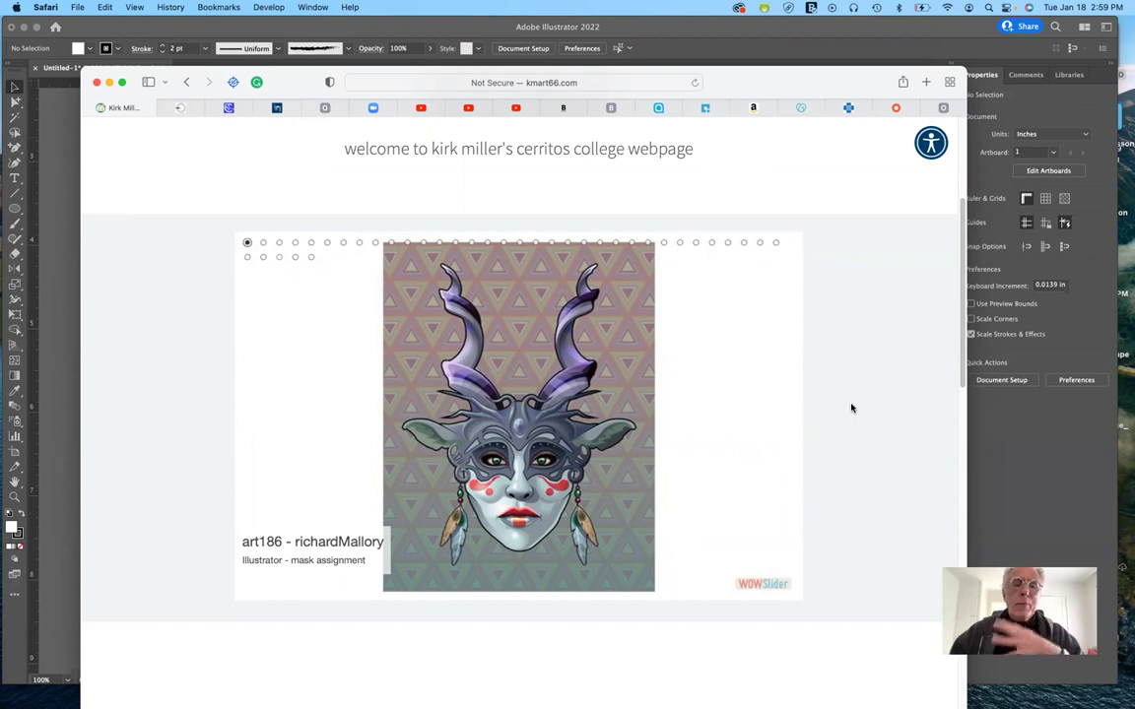
Advance the student mask slideshow five slides to the green-framed mask with a red beard
{"action": "mouse_move", "coordinate": [788, 422]}
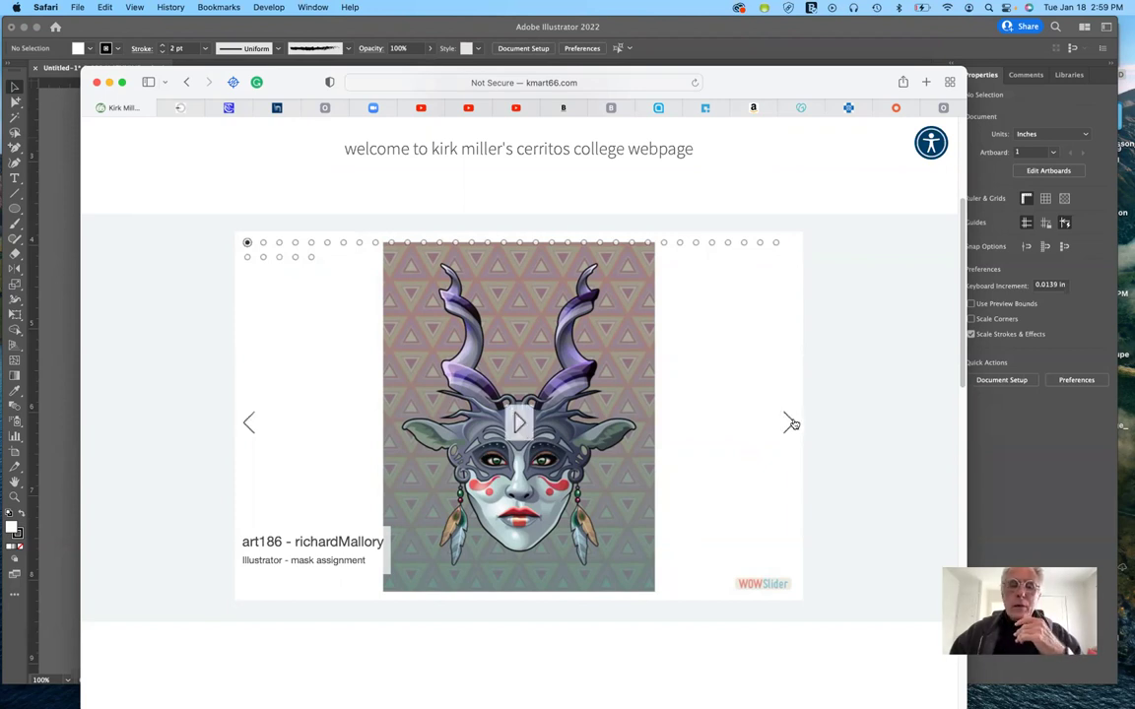
{"action": "left_click", "coordinate": [791, 423]}
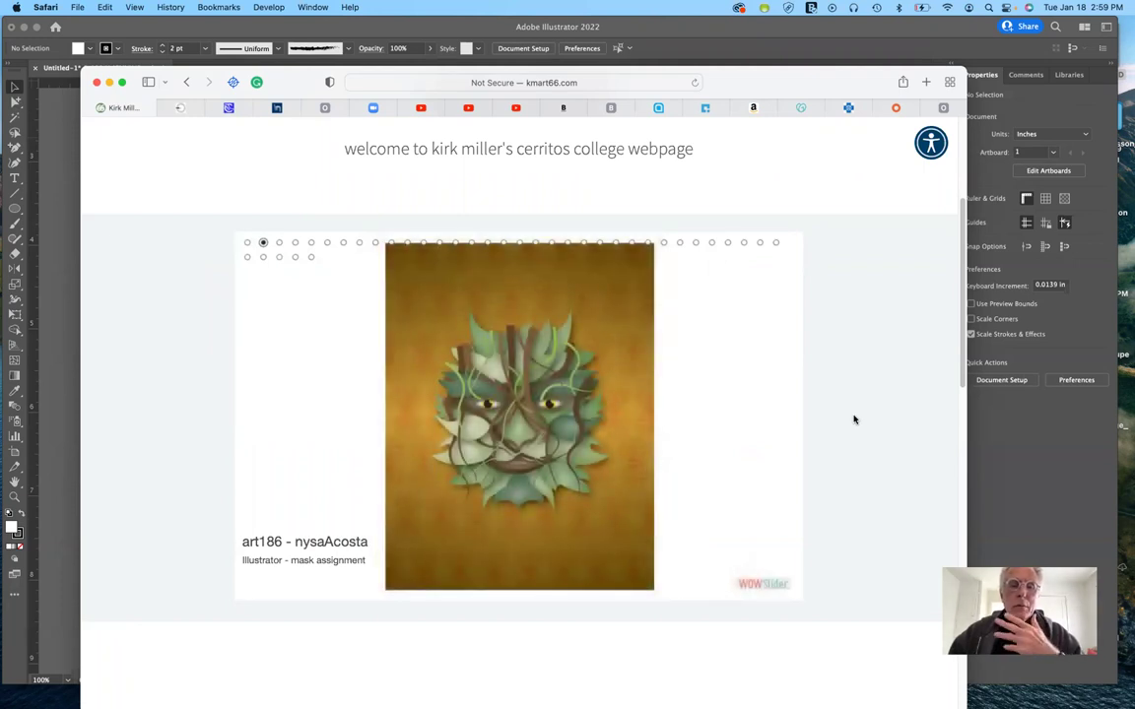
{"action": "mouse_move", "coordinate": [790, 423]}
{"action": "left_click", "coordinate": [793, 423]}
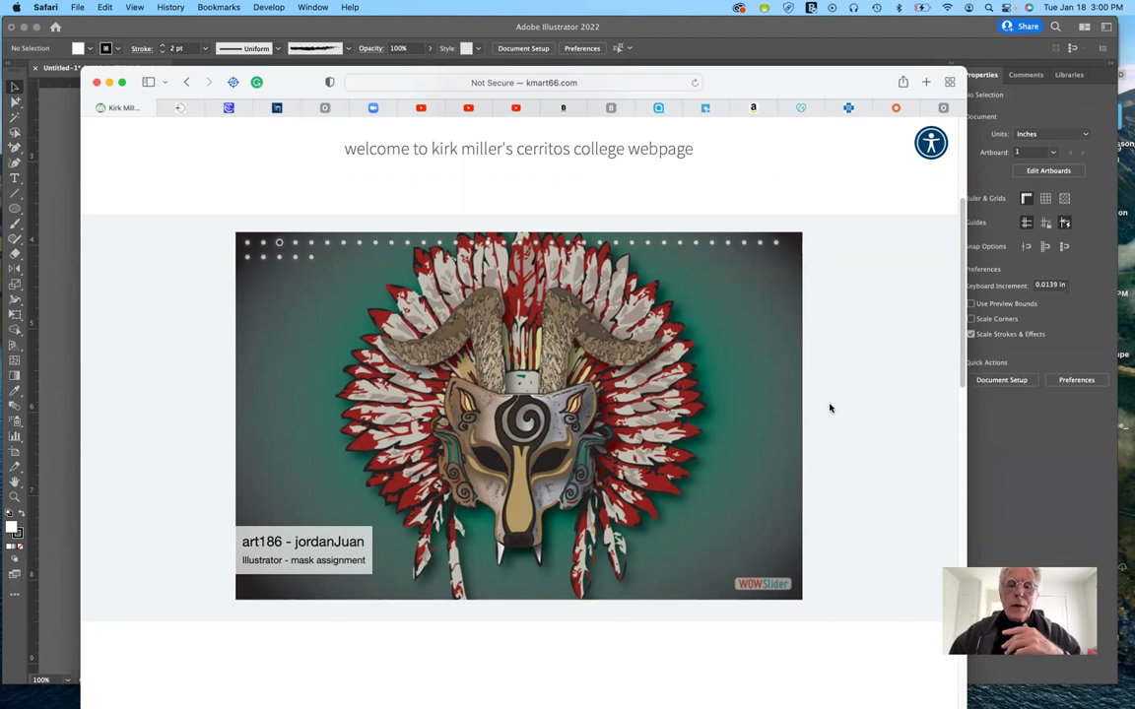
{"action": "mouse_move", "coordinate": [788, 423]}
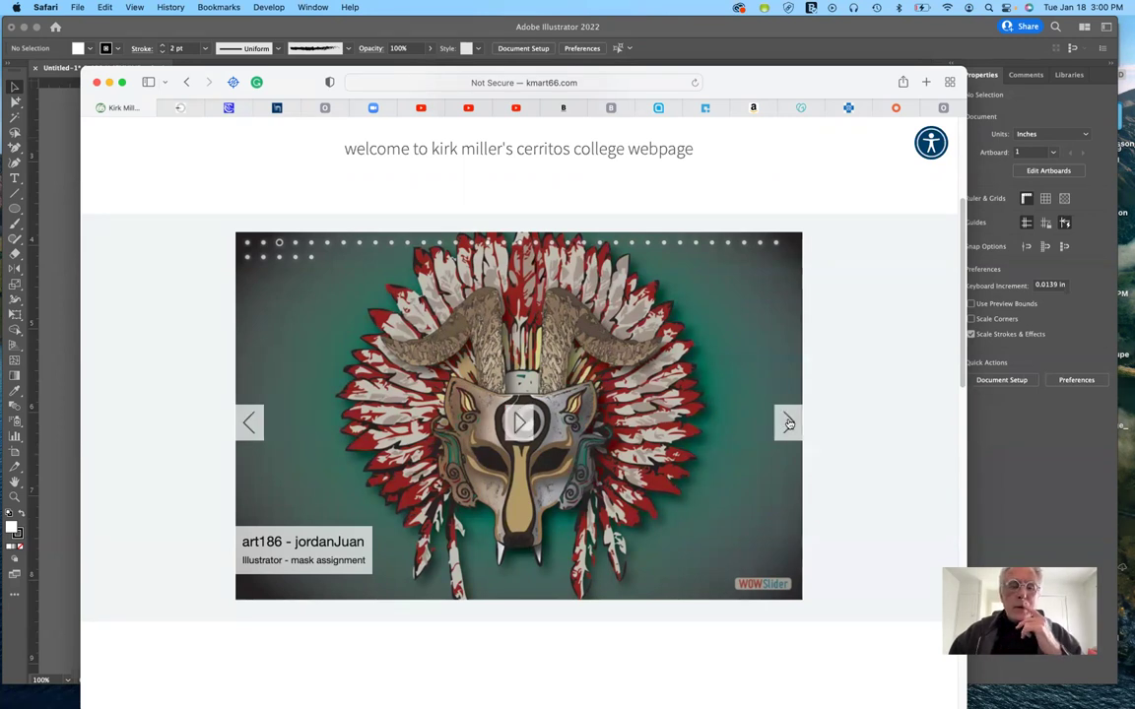
{"action": "left_click", "coordinate": [788, 422]}
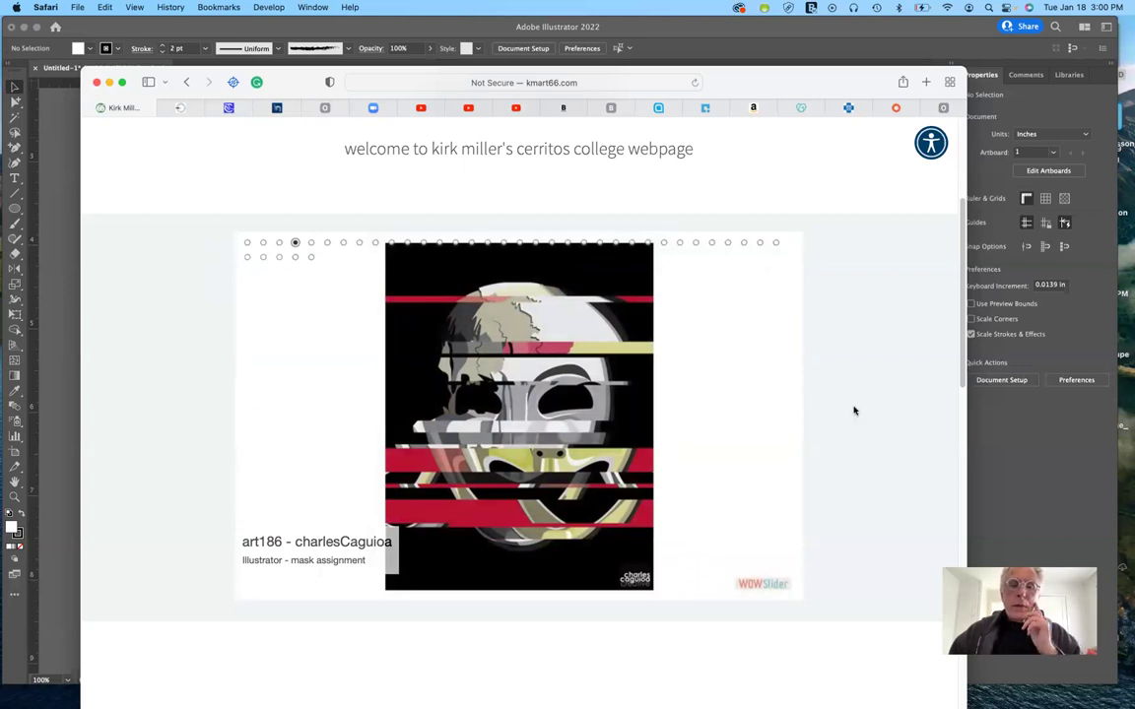
{"action": "left_click", "coordinate": [788, 423]}
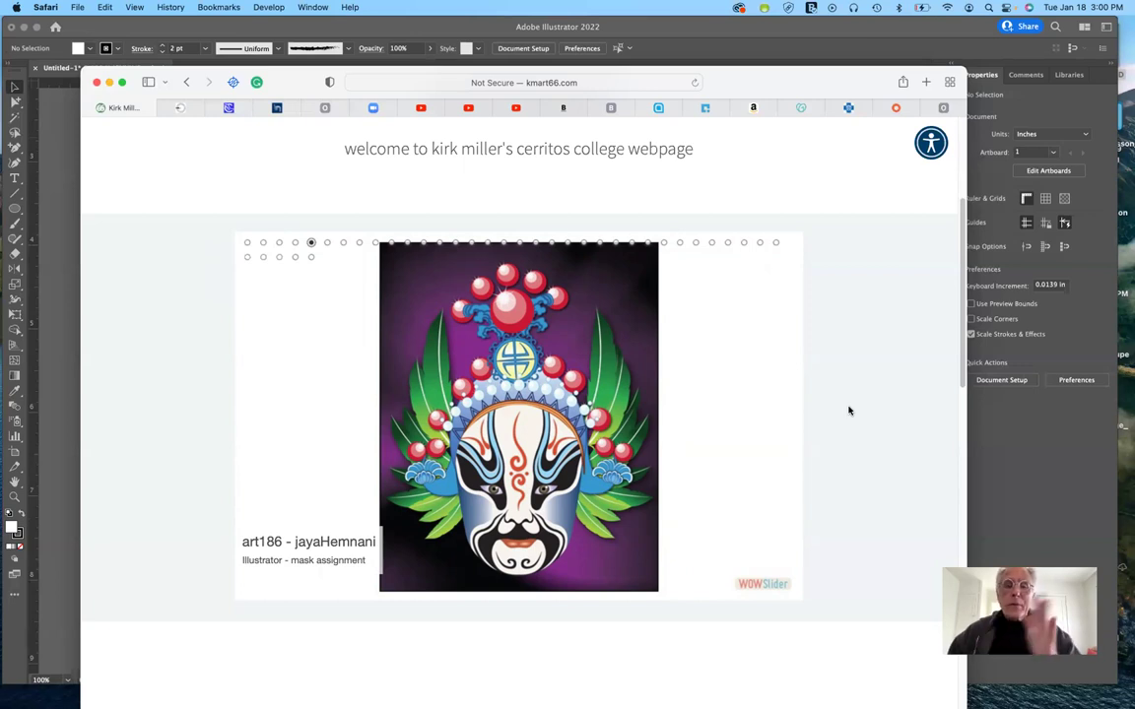
{"action": "left_click", "coordinate": [788, 421]}
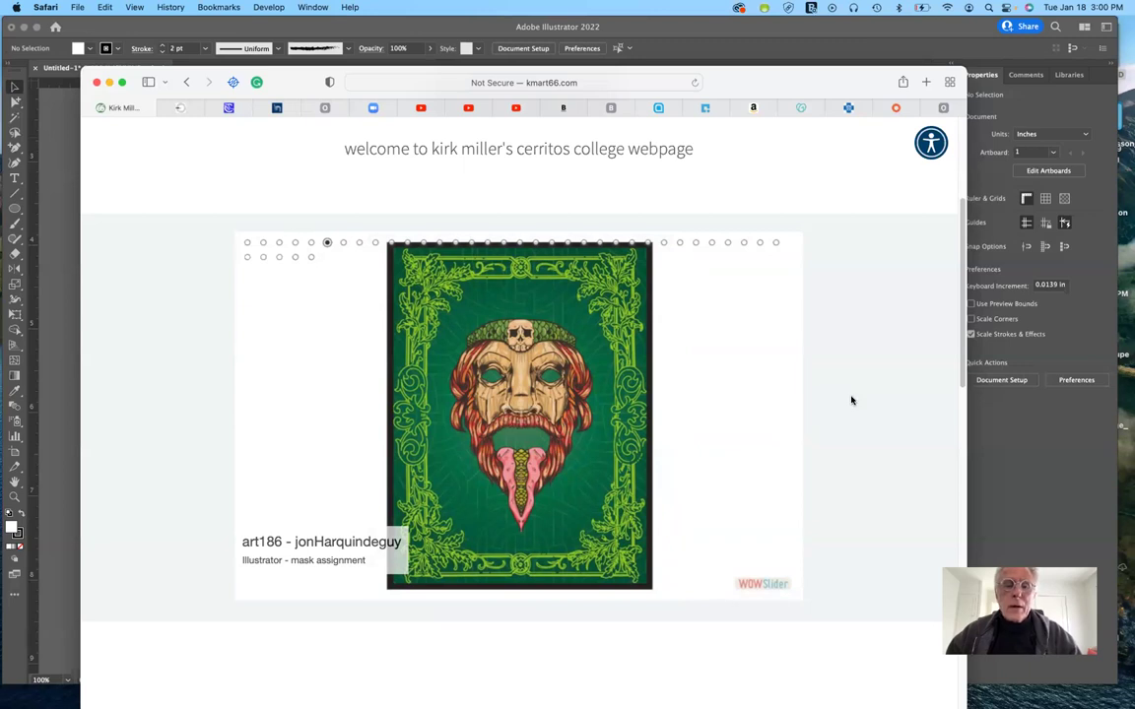
Advance the slideshow two slides, then step back one to the gold and blue red-ringed mask
{"action": "mouse_move", "coordinate": [771, 417]}
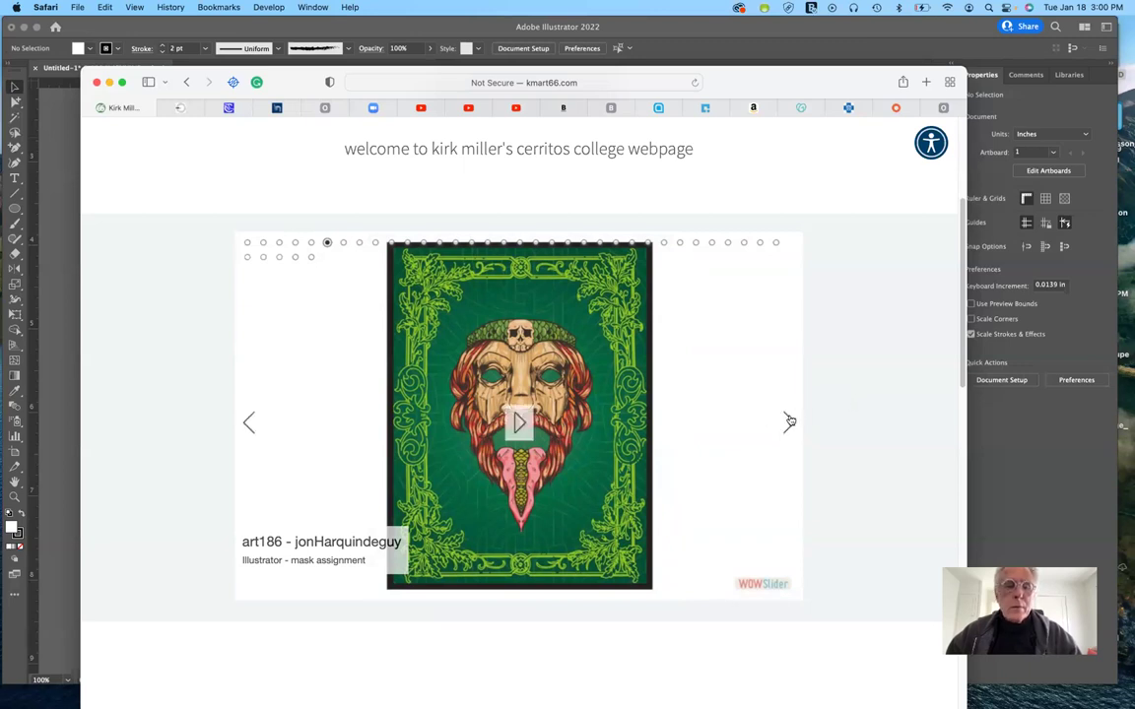
{"action": "left_click", "coordinate": [789, 421]}
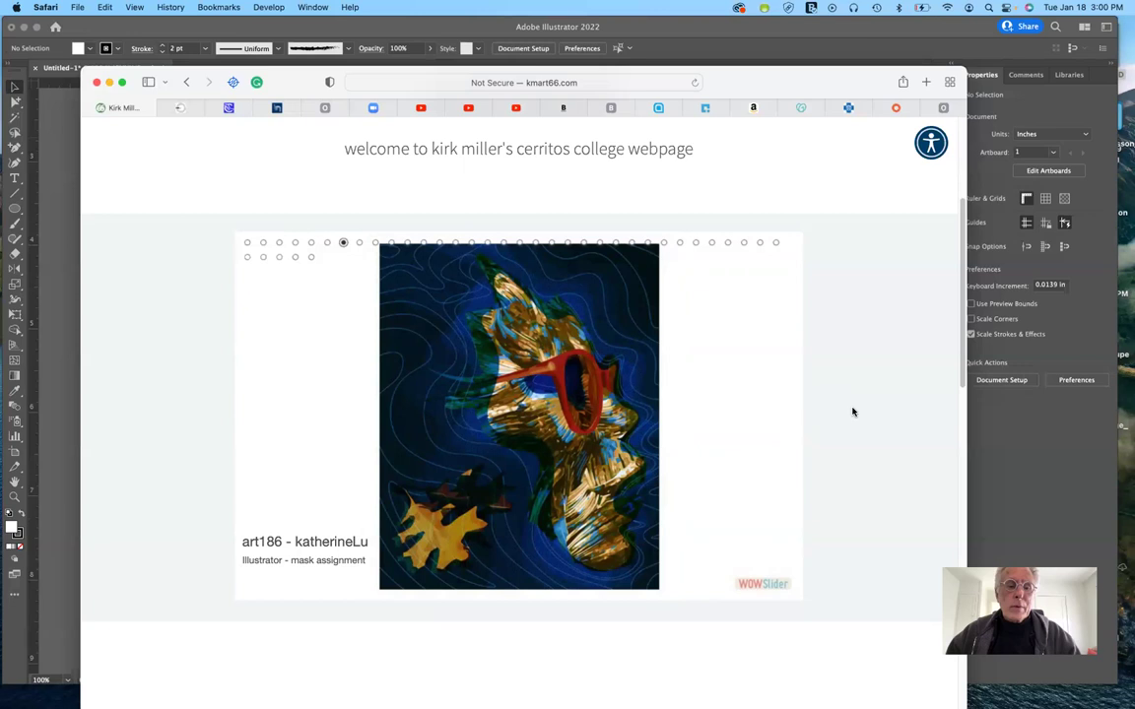
{"action": "left_click", "coordinate": [788, 421]}
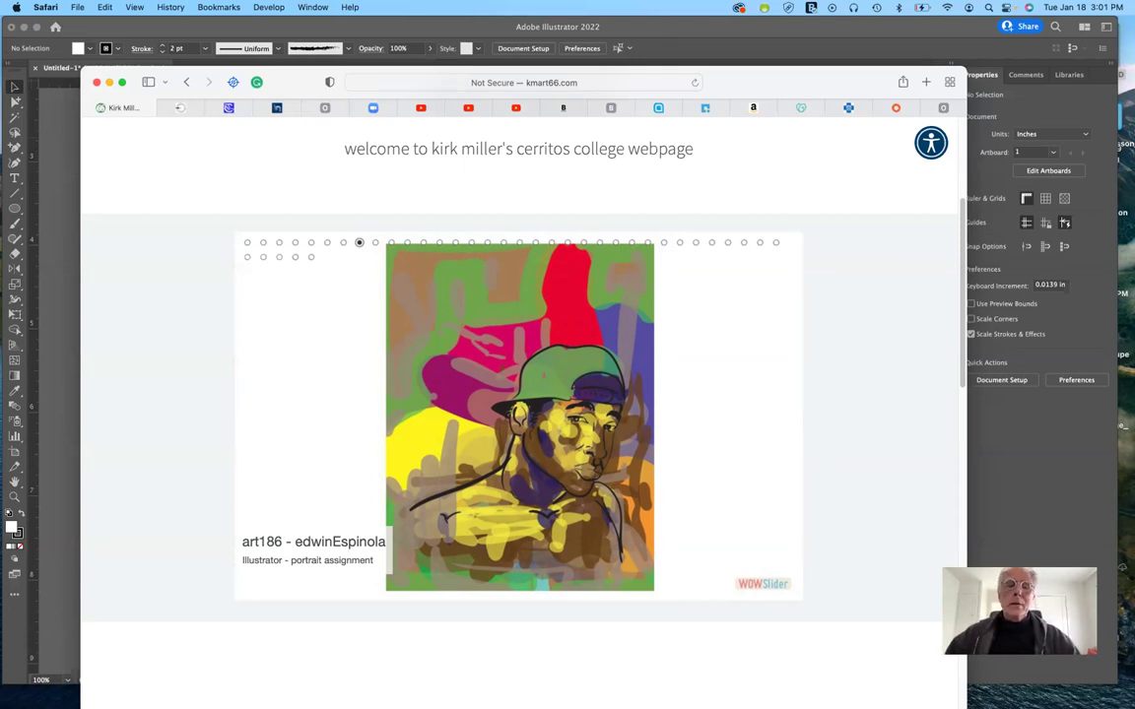
{"action": "left_click", "coordinate": [249, 423]}
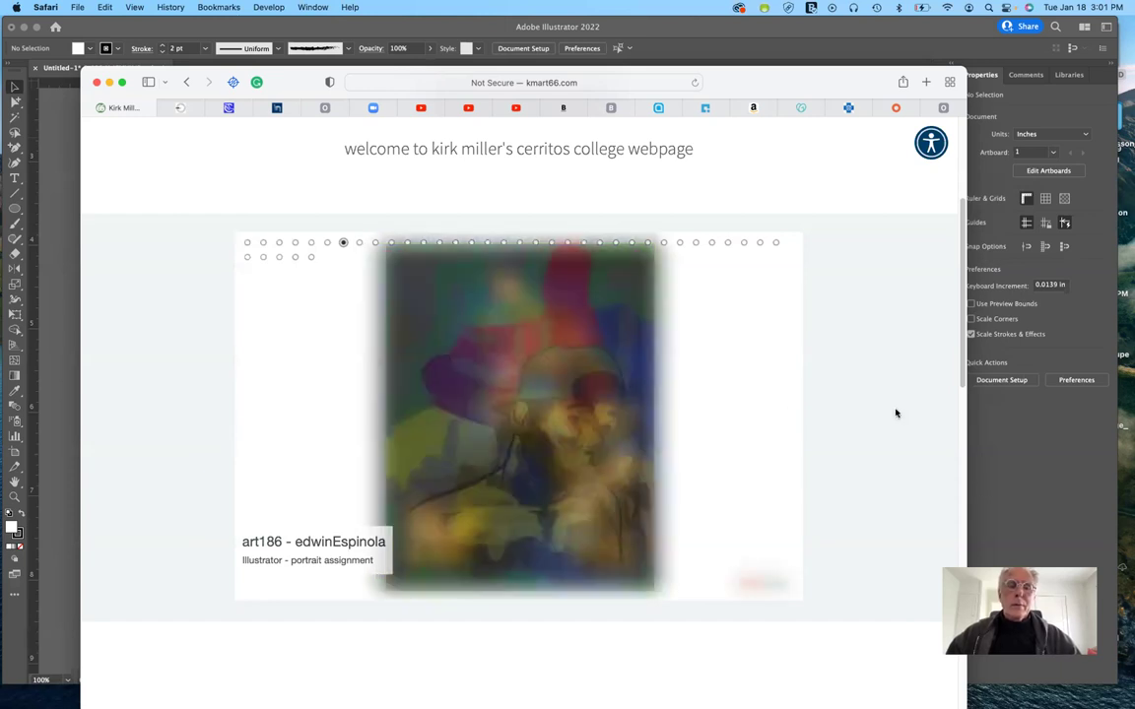